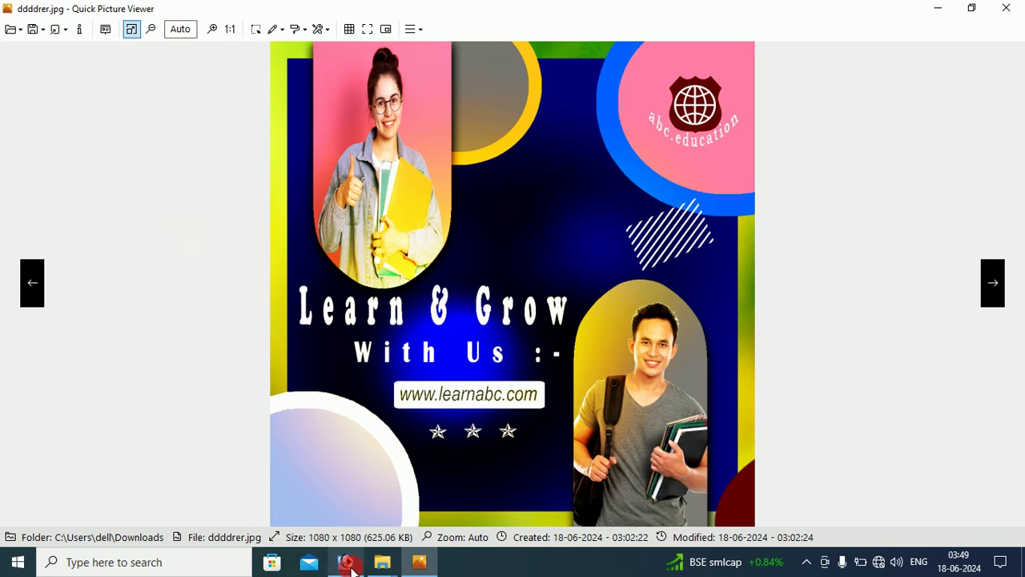
# Step: Bring the finished 123.psd poster forward, shift its window right, then minimize it
pyautogui.moveTo(347, 562)
pyautogui.click(349, 492)
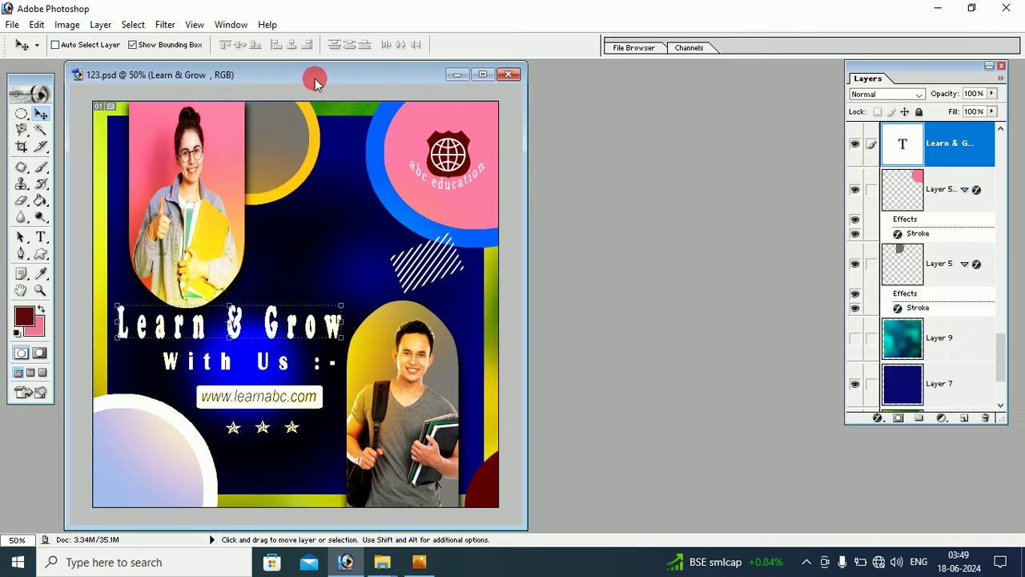
pyautogui.moveTo(345, 74); pyautogui.dragTo(414, 73)
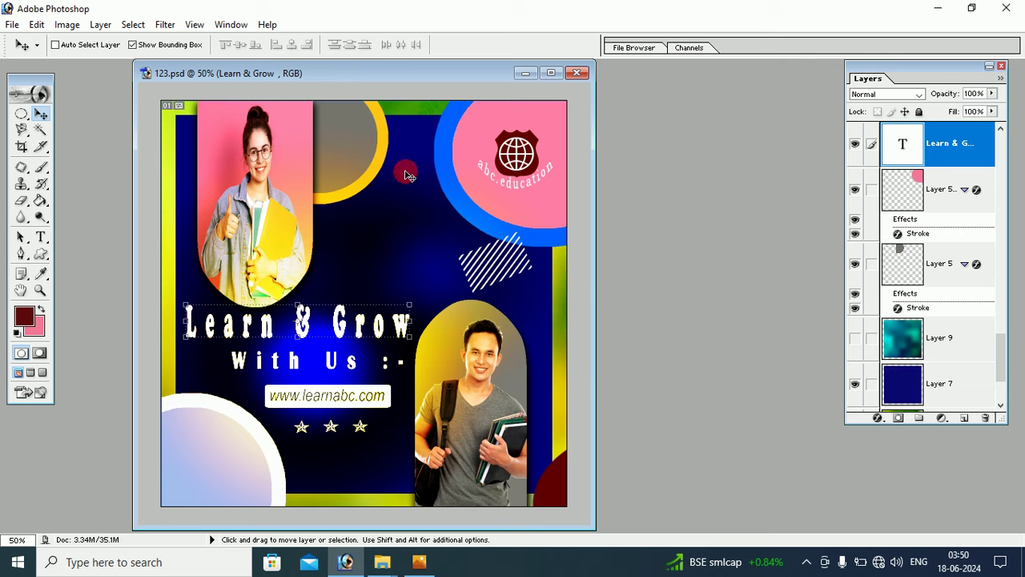
pyautogui.click(524, 73)
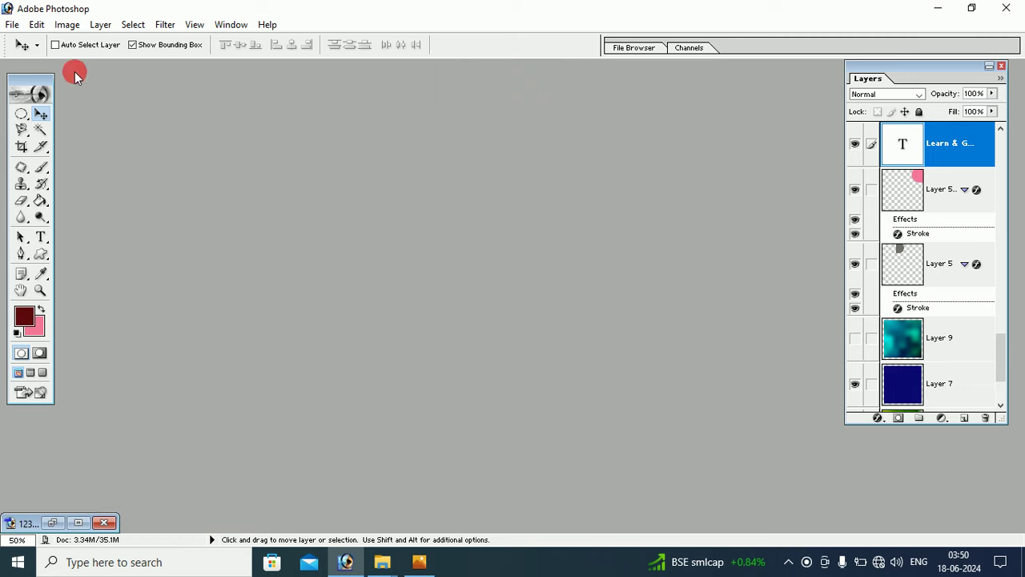
# Step: Create a Custom 1080×1080 px, 72 ppi, RGB, white-background document and move its window right
pyautogui.click(12, 24)
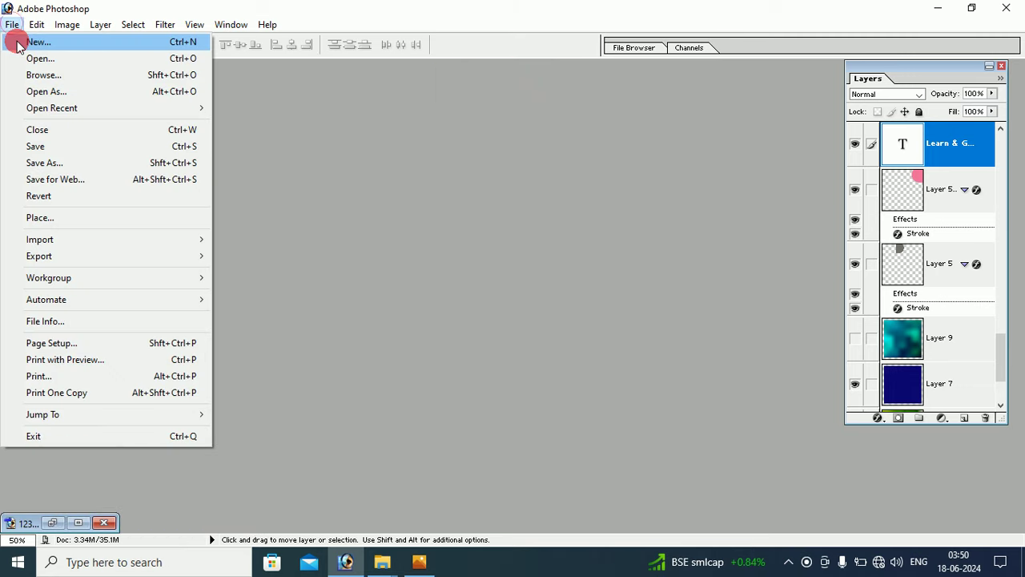
pyautogui.click(18, 44)
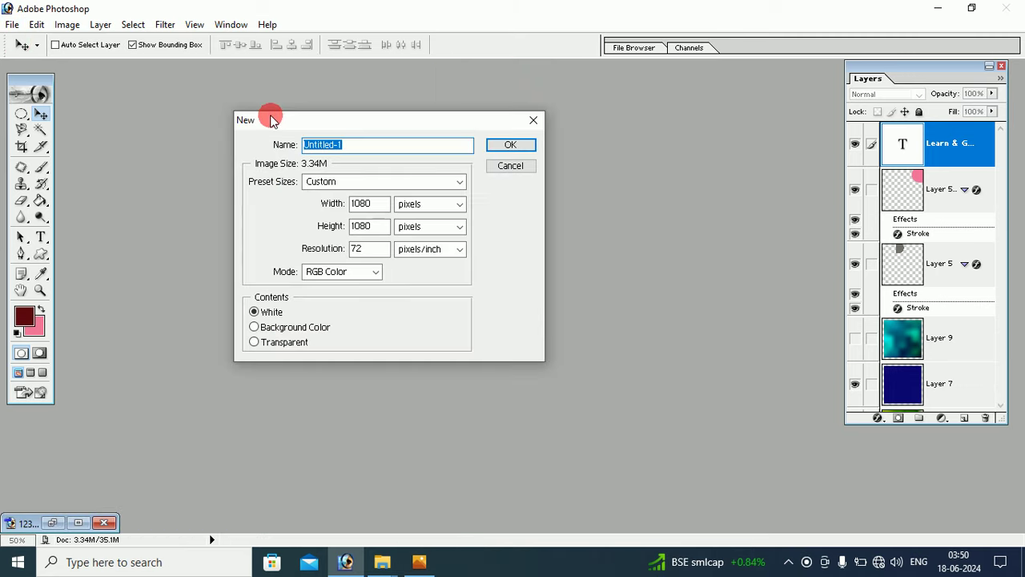
pyautogui.click(352, 182)
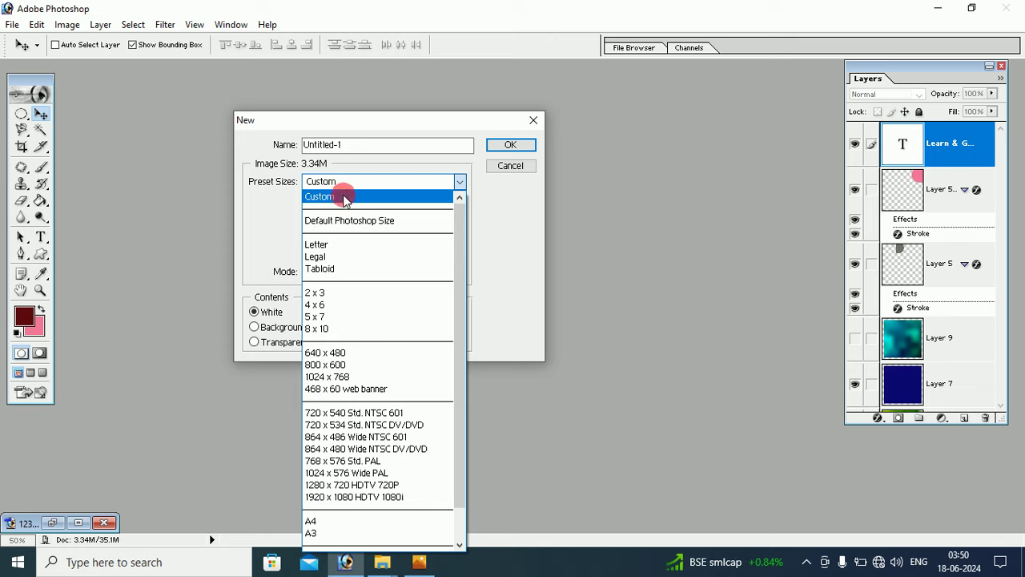
pyautogui.click(345, 200)
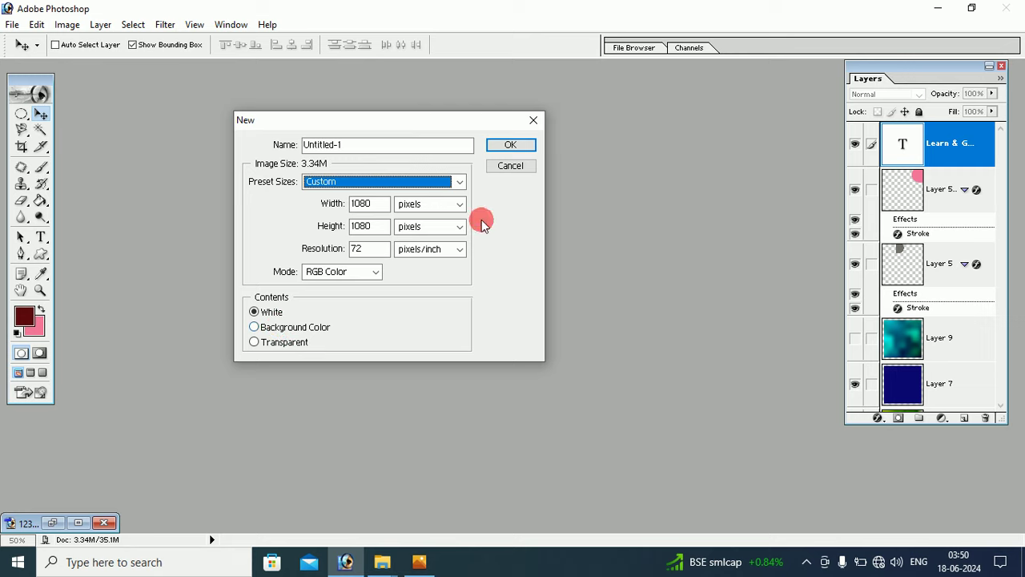
pyautogui.click(500, 149)
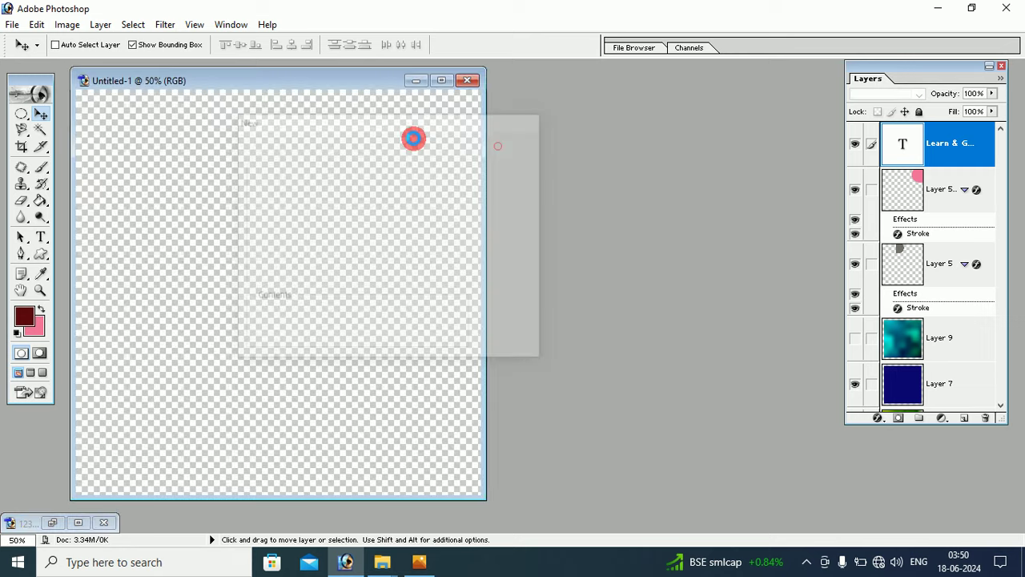
pyautogui.moveTo(307, 84); pyautogui.dragTo(377, 85)
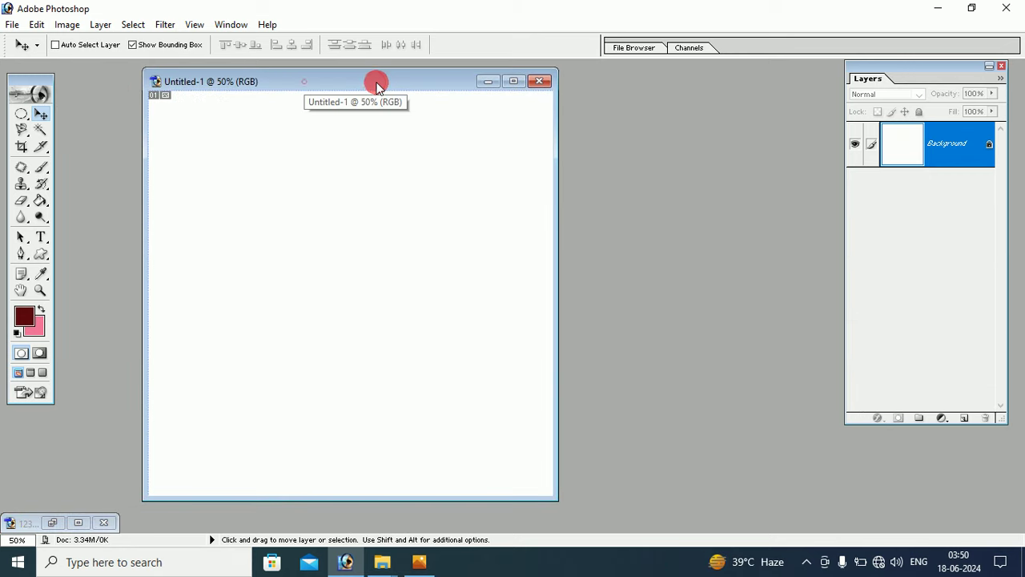
pyautogui.moveTo(201, 82); pyautogui.dragTo(243, 84)
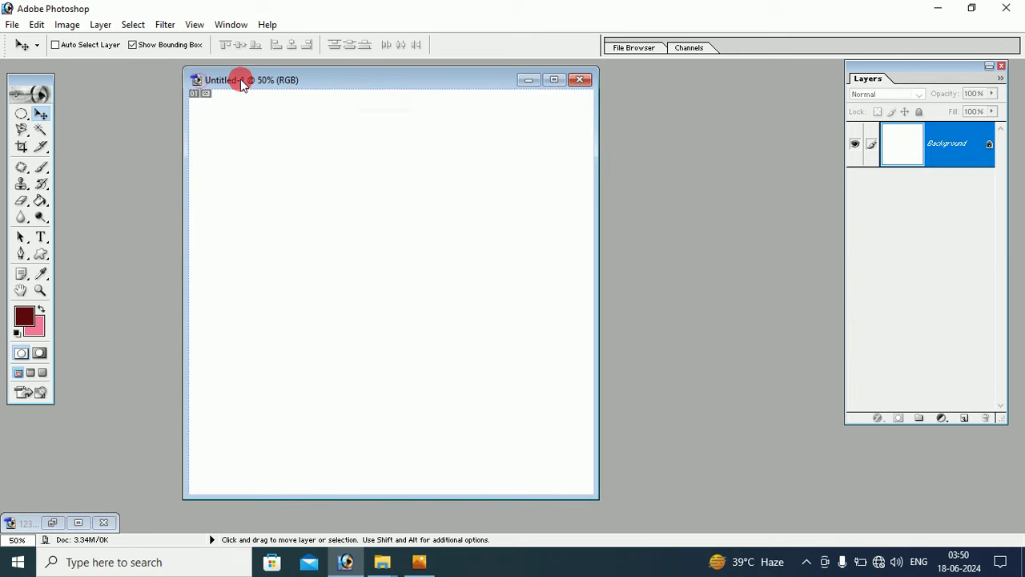
# Step: Open the blurred green-yellow image from the Desktop\june folder
pyautogui.click(12, 25)
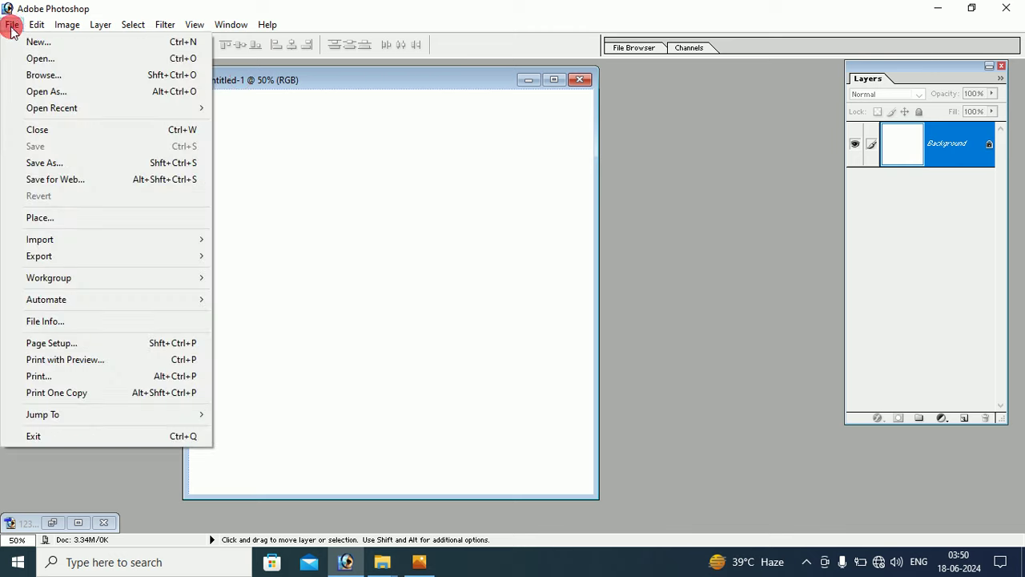
pyautogui.click(36, 59)
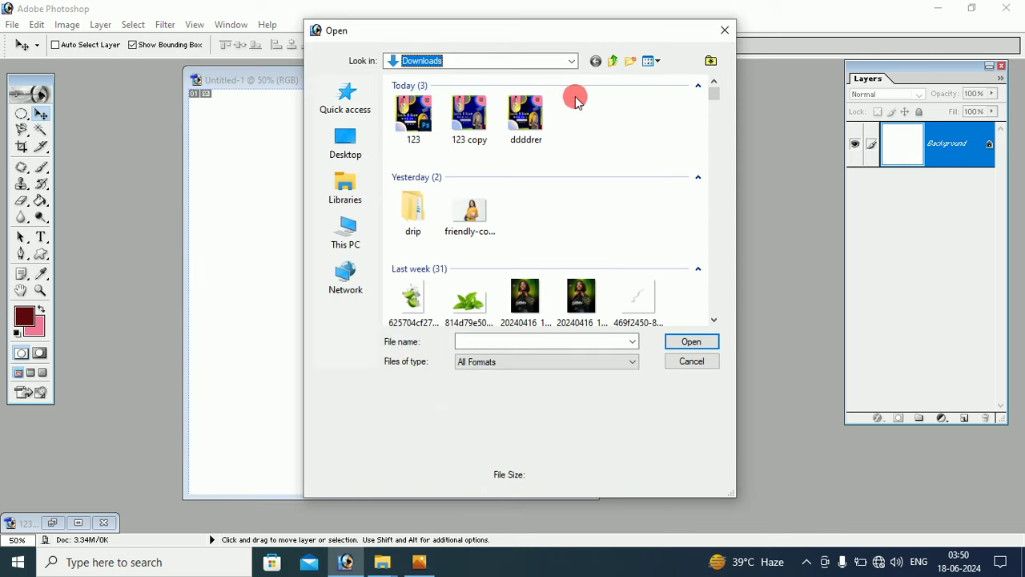
pyautogui.click(353, 151)
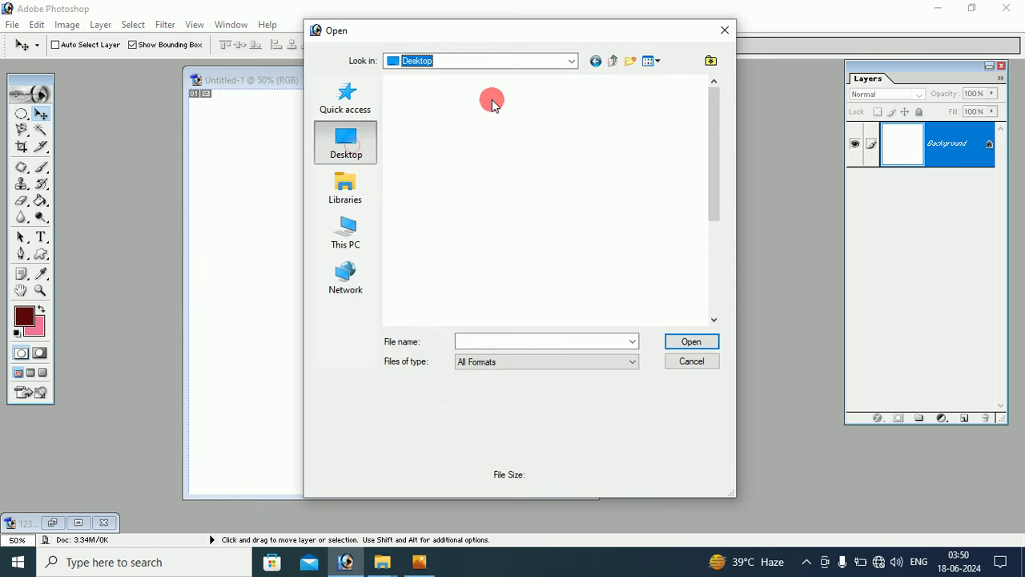
pyautogui.moveTo(714, 116); pyautogui.dragTo(714, 148)
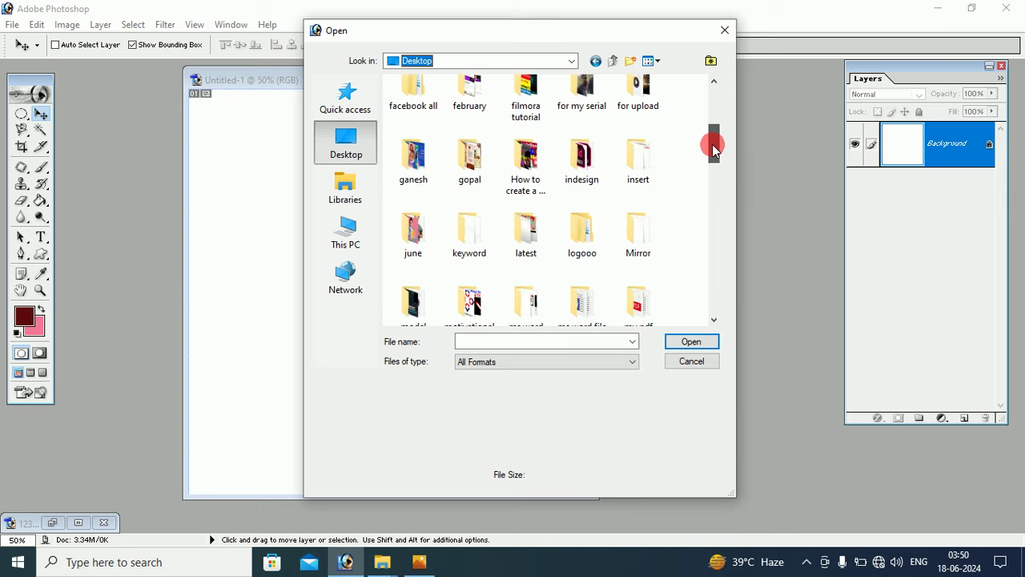
pyautogui.moveTo(714, 148)
pyautogui.mouseDown()
pyautogui.moveTo(711, 200)
pyautogui.moveTo(715, 161)
pyautogui.mouseUp()
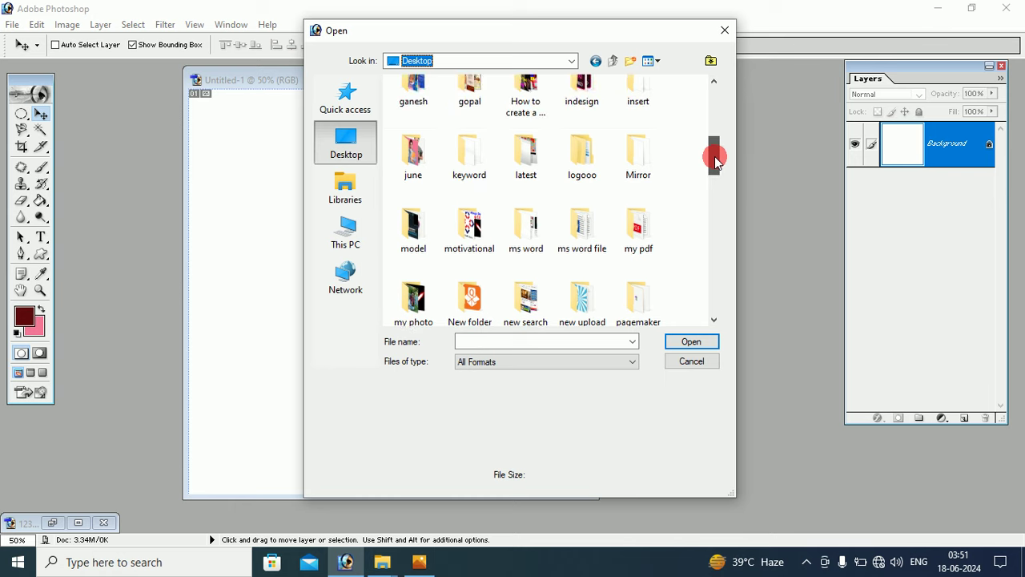
pyautogui.doubleClick(413, 150)
pyautogui.click(422, 118)
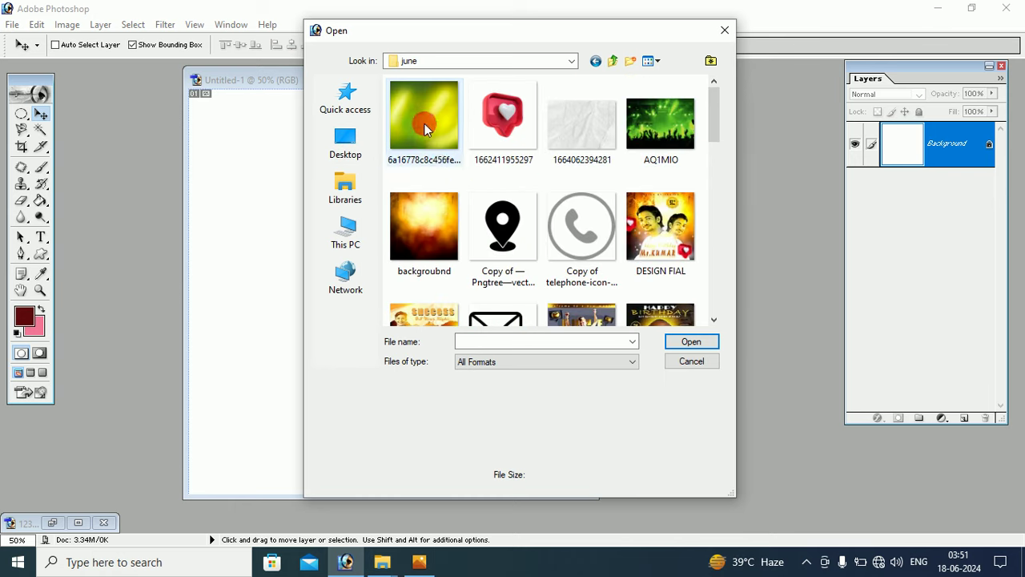
pyautogui.click(691, 342)
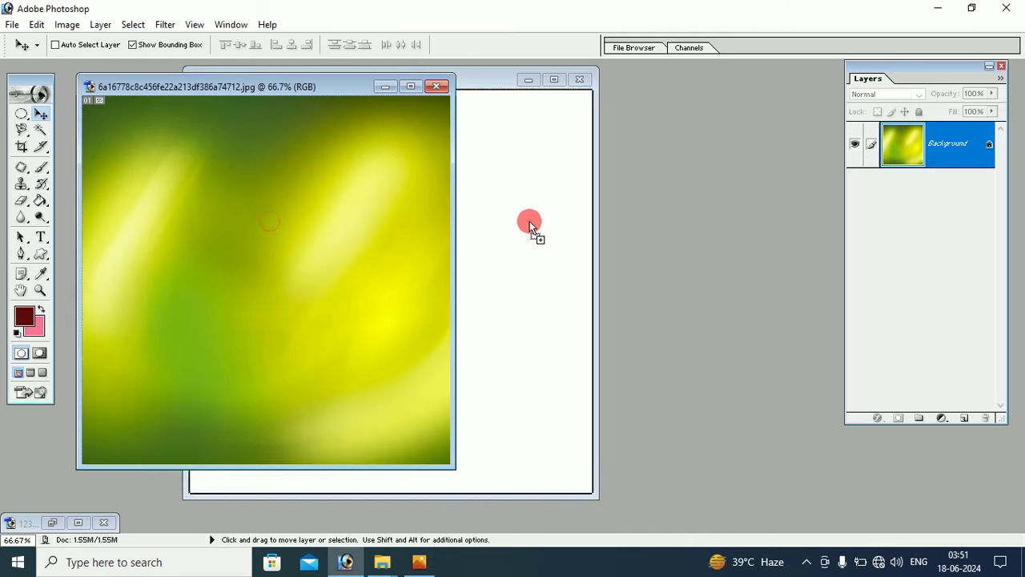
# Step: Copy the image into Untitled-1, close the source, scale it to fill the canvas, restore 123.psd
pyautogui.moveTo(245, 220); pyautogui.dragTo(529, 223)
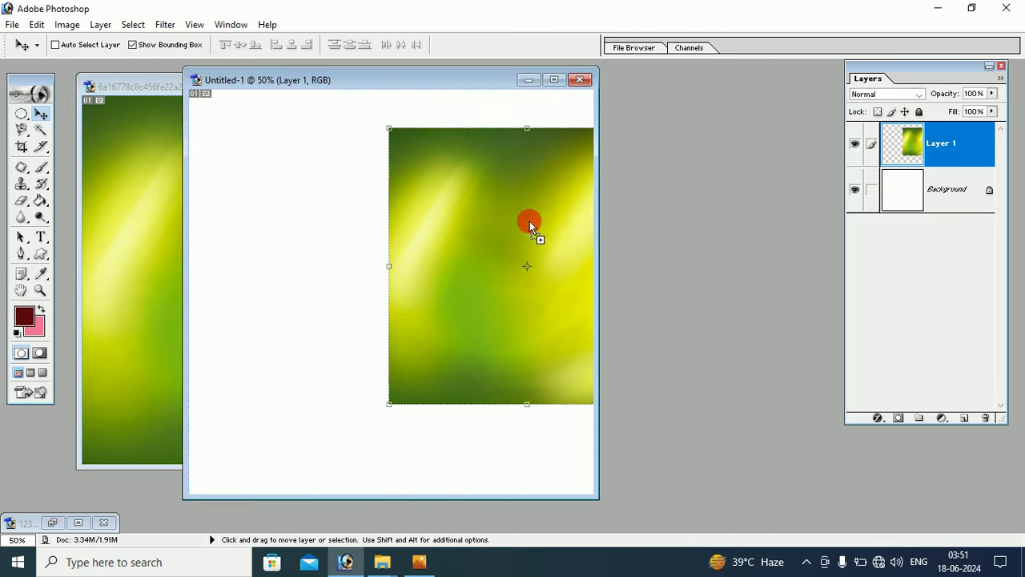
pyautogui.click(157, 92)
pyautogui.click(437, 86)
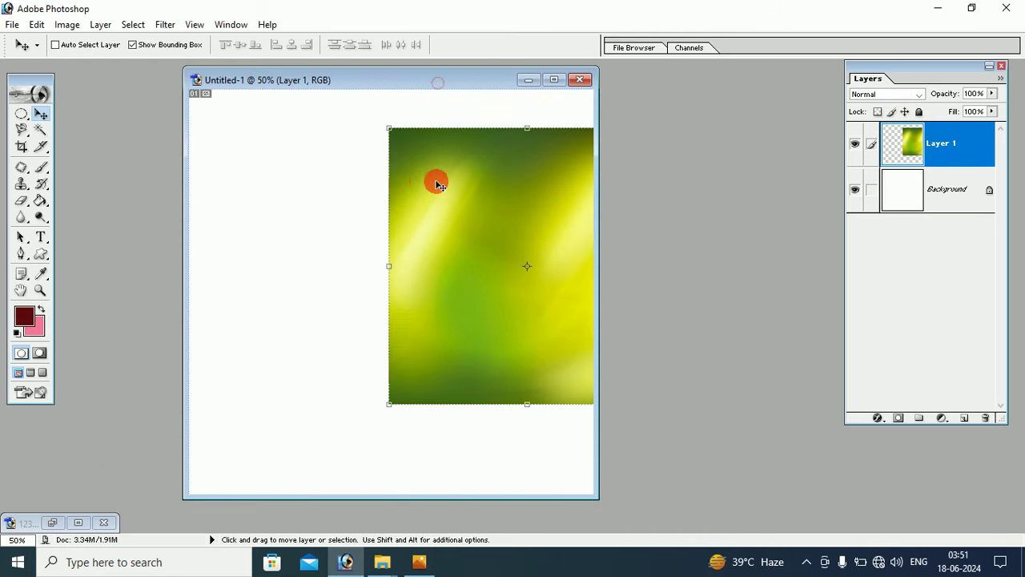
pyautogui.moveTo(435, 179); pyautogui.dragTo(220, 144)
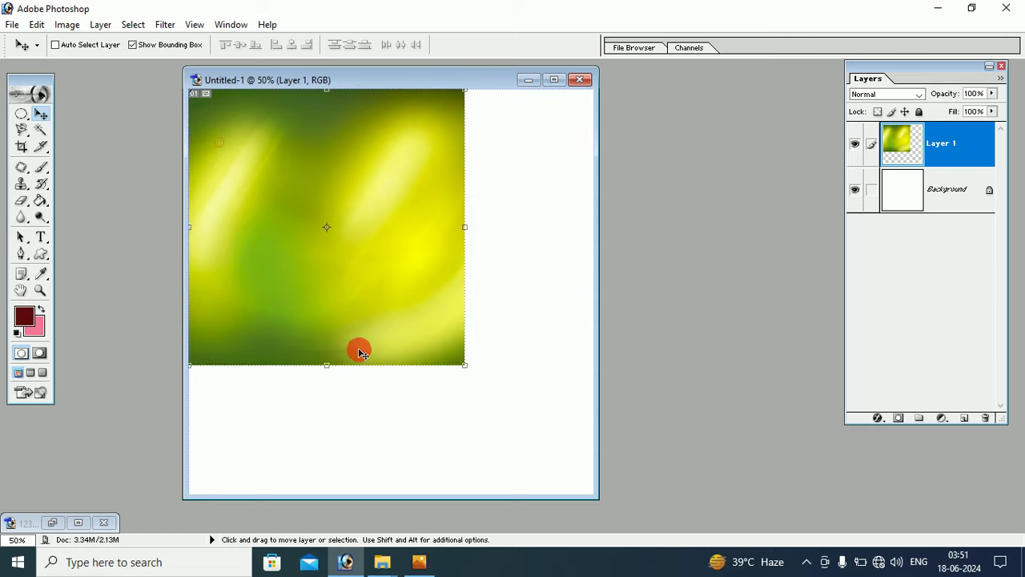
pyautogui.moveTo(465, 364); pyautogui.dragTo(595, 497)
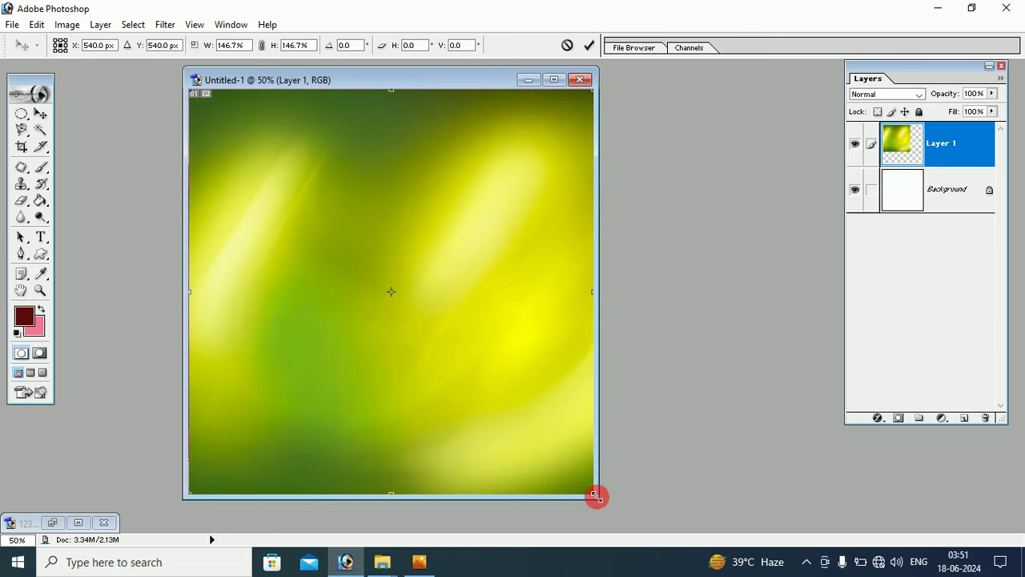
pyautogui.click(39, 114)
pyautogui.click(439, 221)
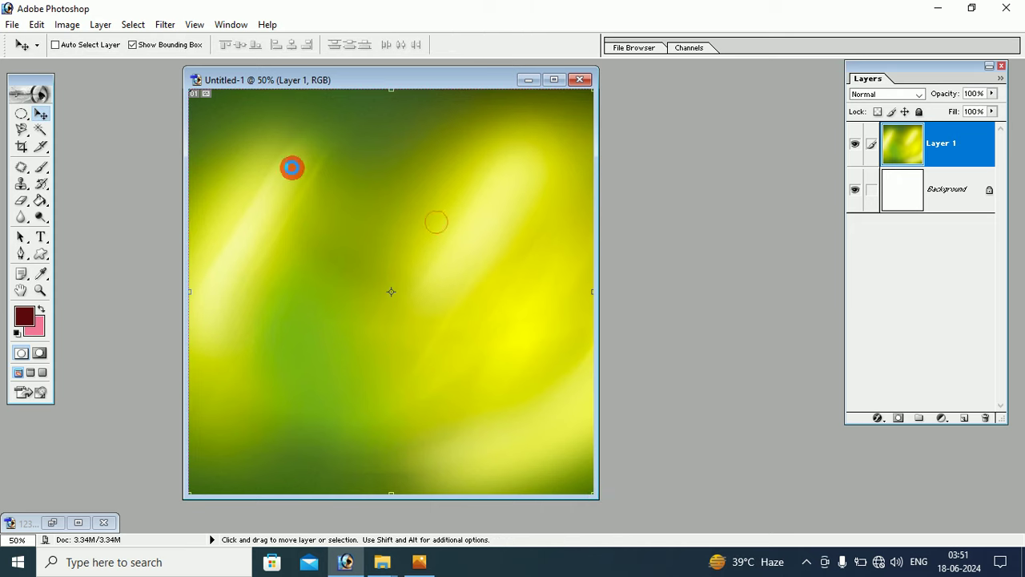
pyautogui.click(62, 516)
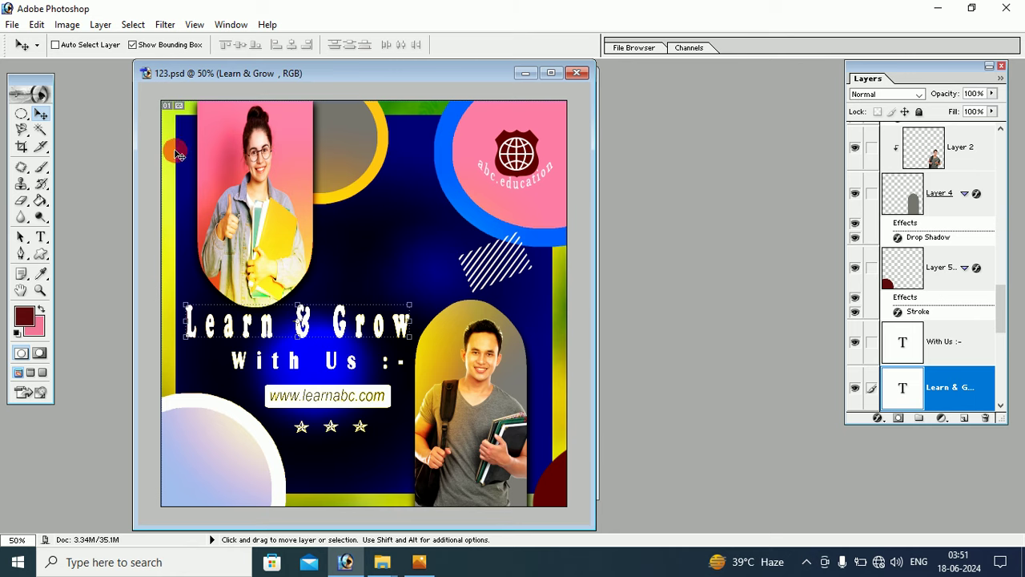
# Step: Minimize 123.psd, add empty Layer 2, and draw a rectangular selection inside the border
pyautogui.click(525, 73)
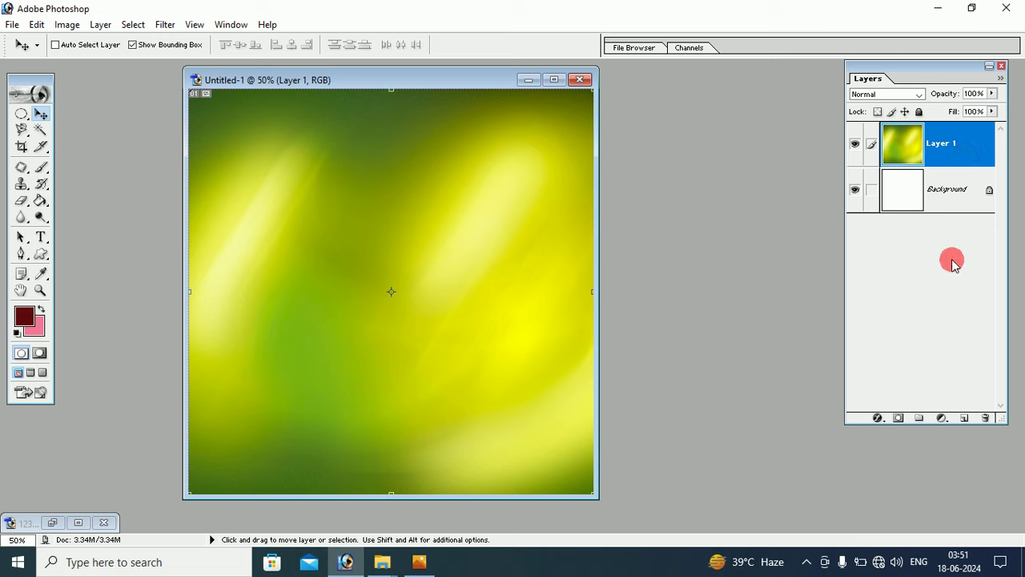
pyautogui.click(963, 418)
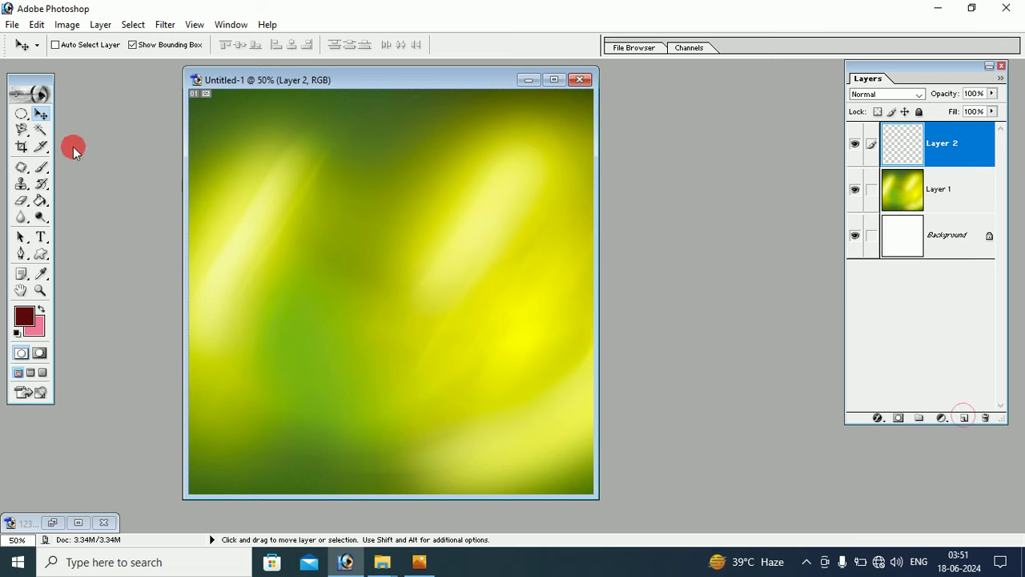
pyautogui.click(21, 113)
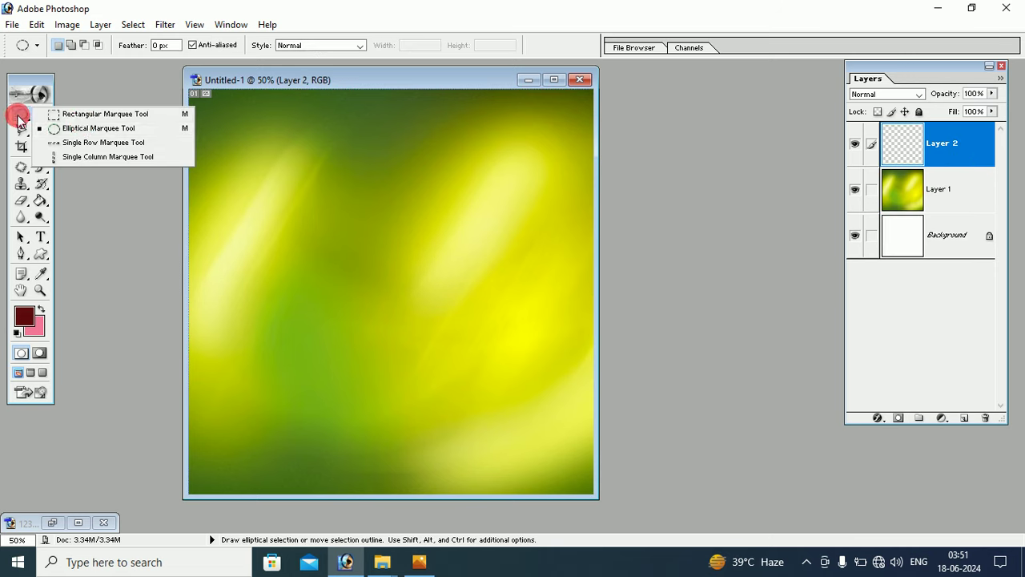
pyautogui.click(90, 116)
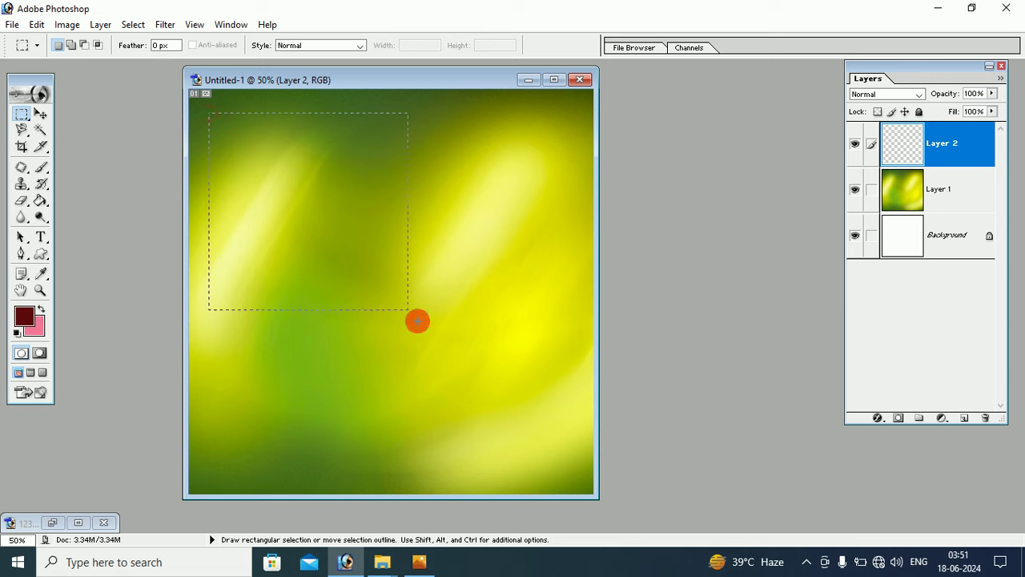
pyautogui.moveTo(417, 320); pyautogui.dragTo(566, 471)
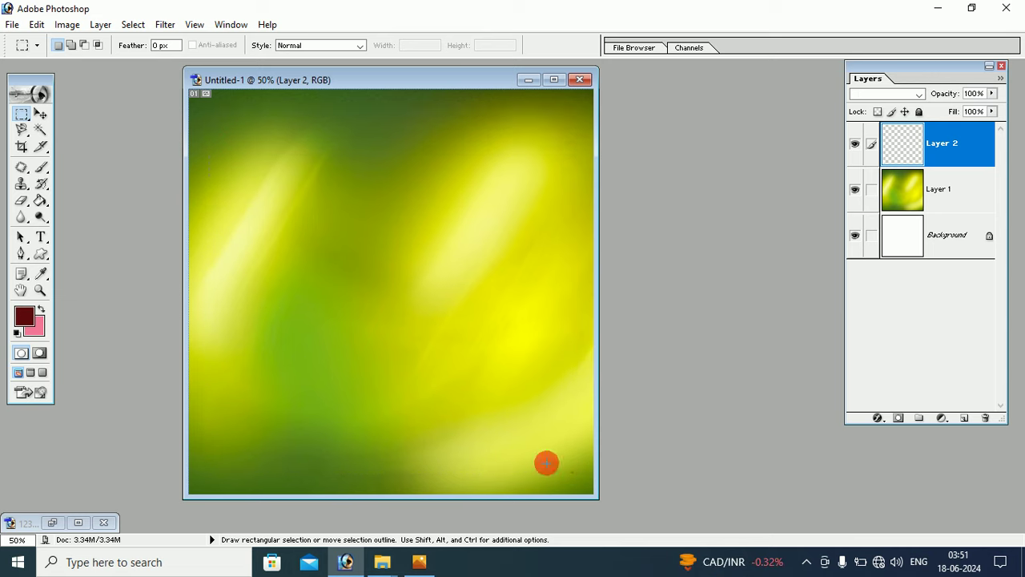
# Step: Set the foreground colour to pure blue (0000FE)
pyautogui.click(24, 317)
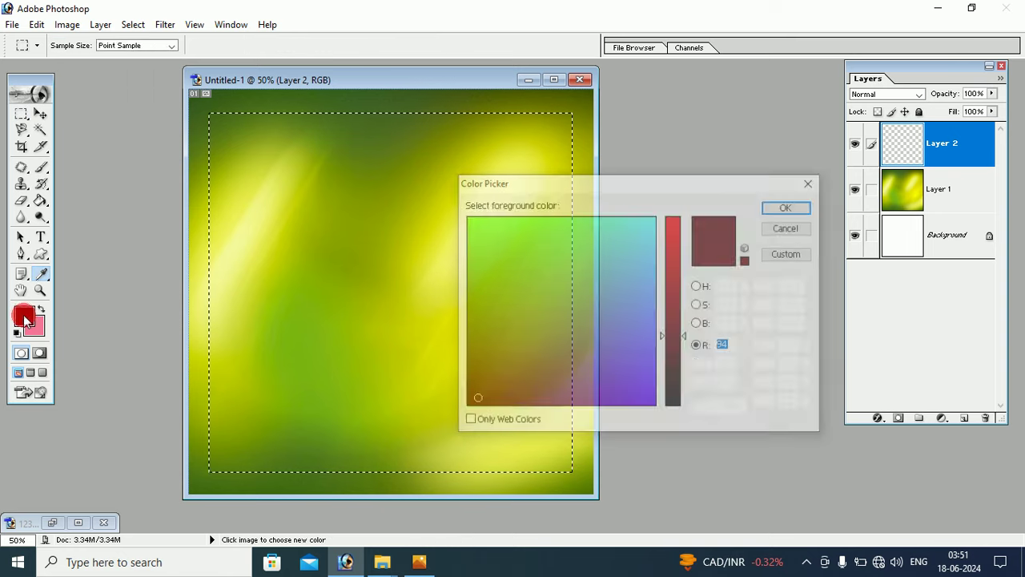
pyautogui.moveTo(654, 395); pyautogui.dragTo(655, 429)
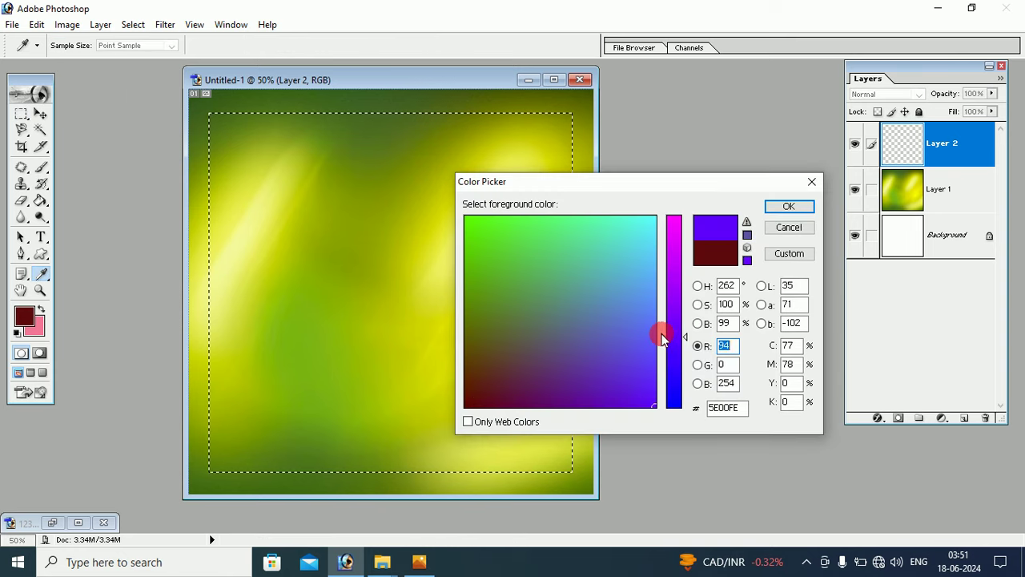
pyautogui.moveTo(670, 337); pyautogui.dragTo(675, 423)
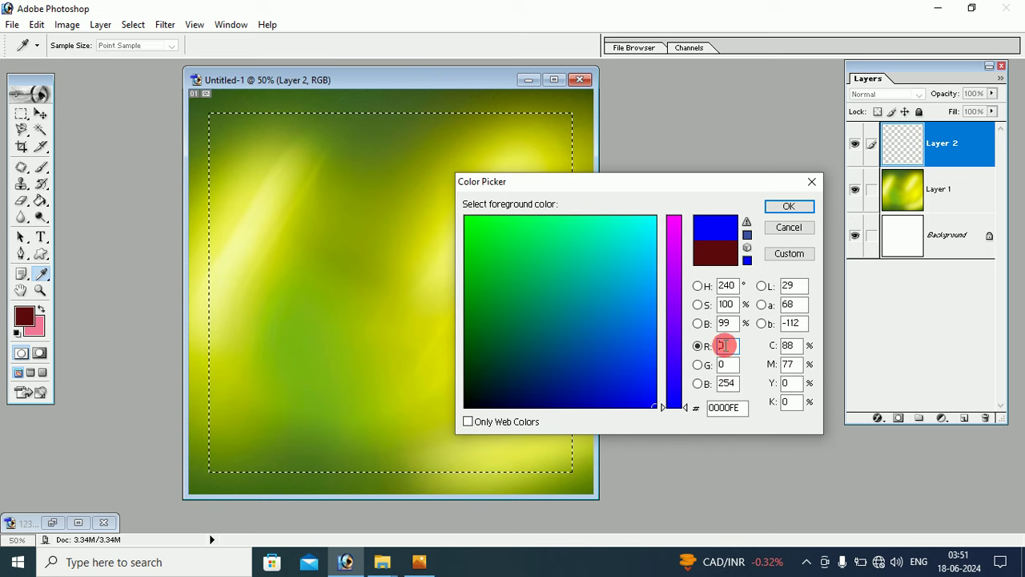
pyautogui.click(785, 206)
# Step: Paint-bucket fill the rectangular selection on Layer 2 with blue, then deselect
pyautogui.press('m')
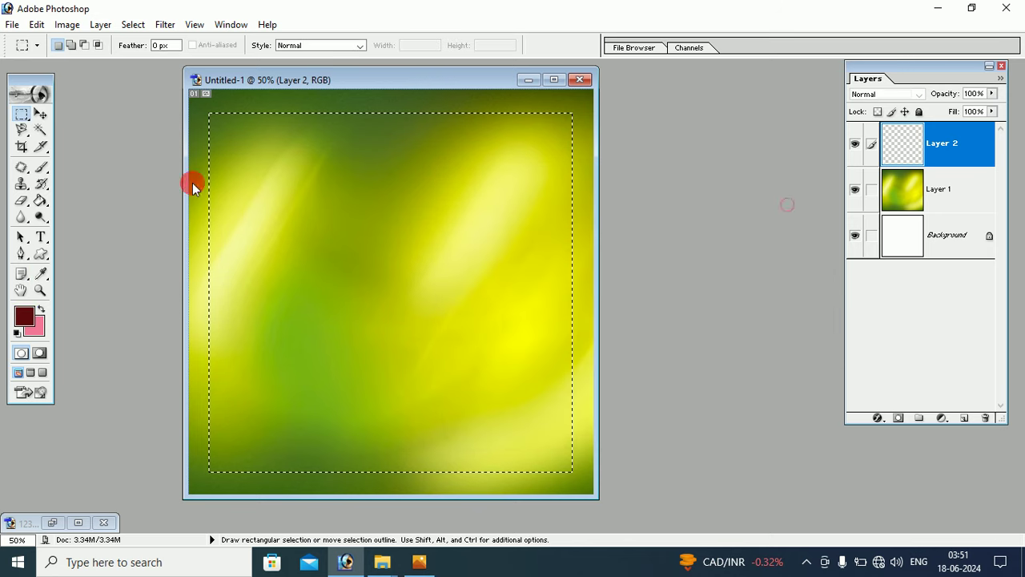
pyautogui.click(46, 200)
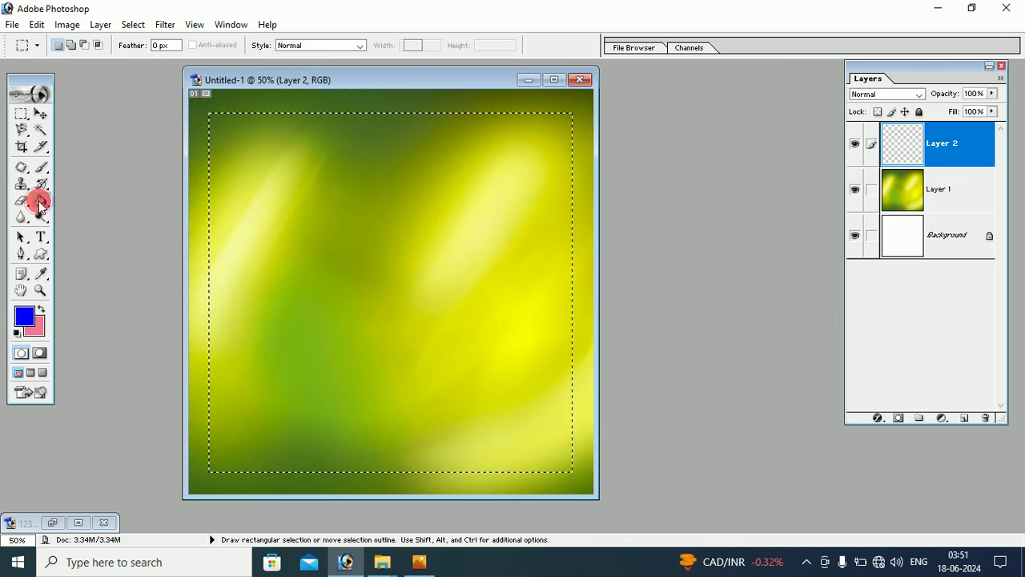
pyautogui.click(283, 218)
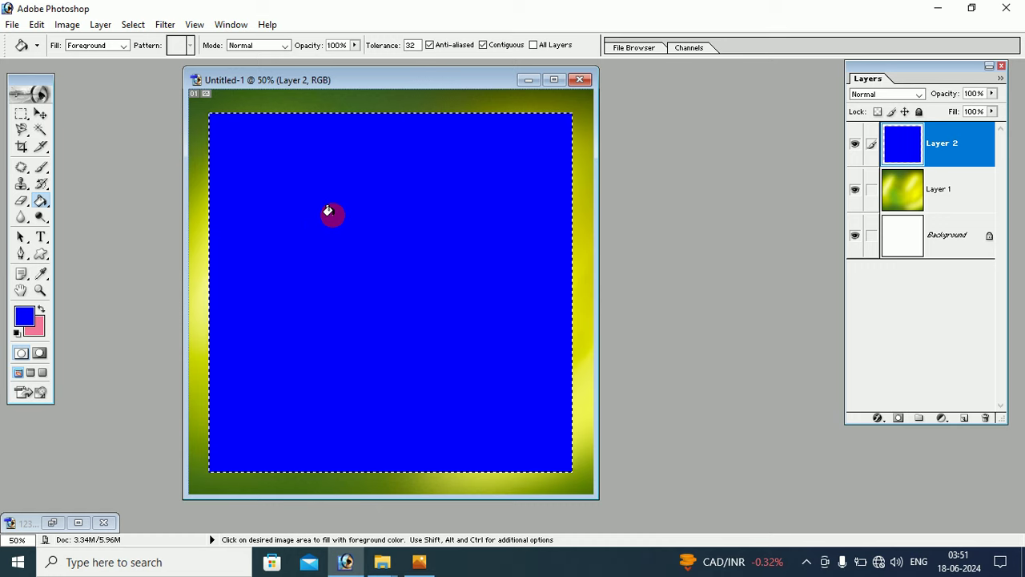
pyautogui.click(133, 24)
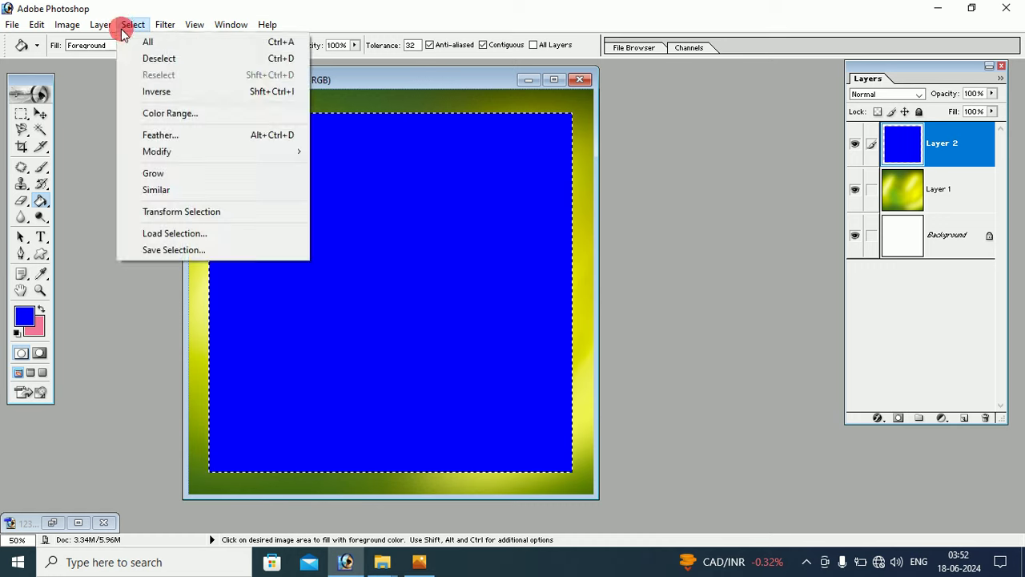
pyautogui.click(121, 58)
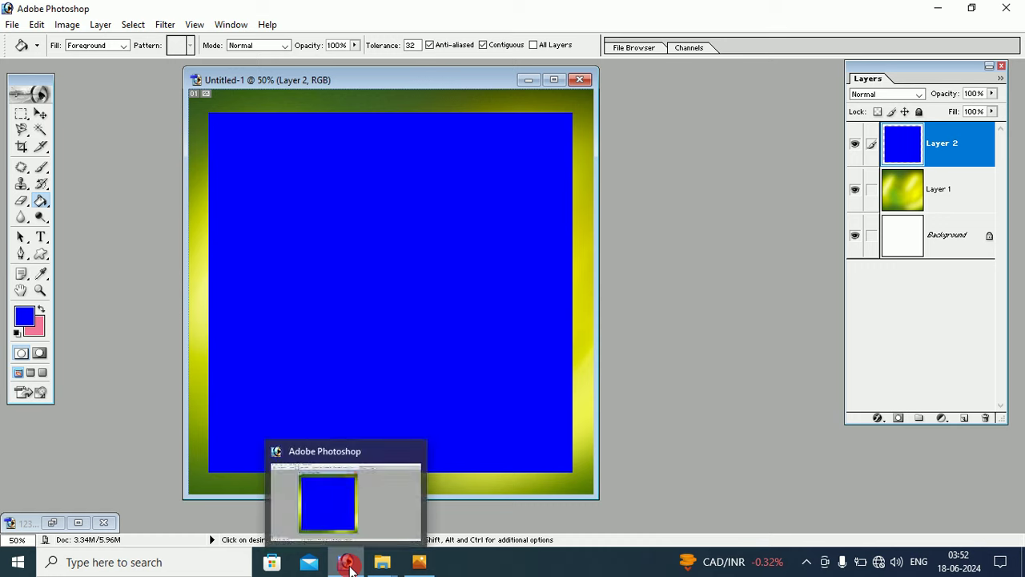
# Step: Glance at the 123.psd poster, minimize it again, and maximize the Untitled-1 window
pyautogui.click(53, 522)
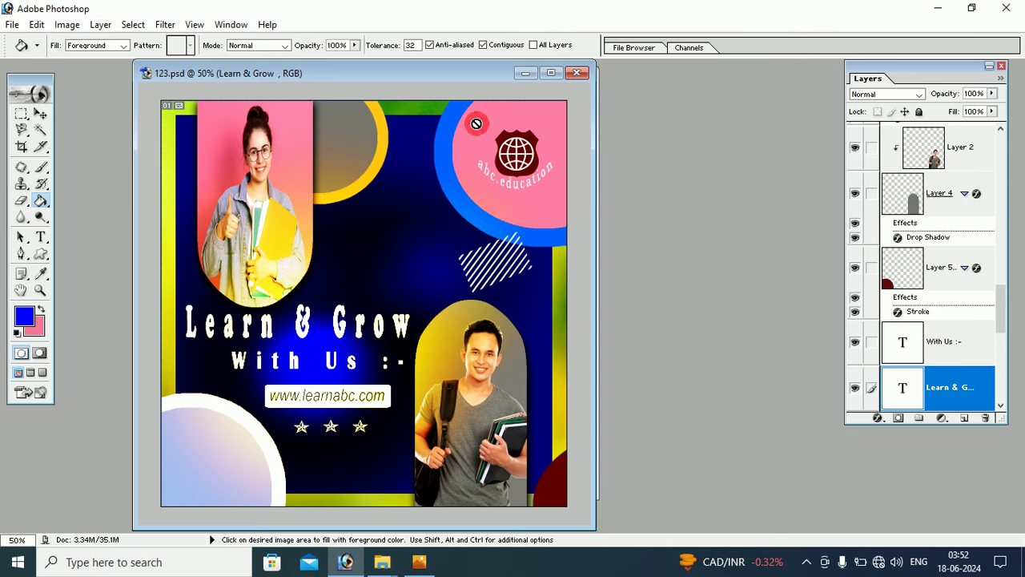
pyautogui.click(525, 73)
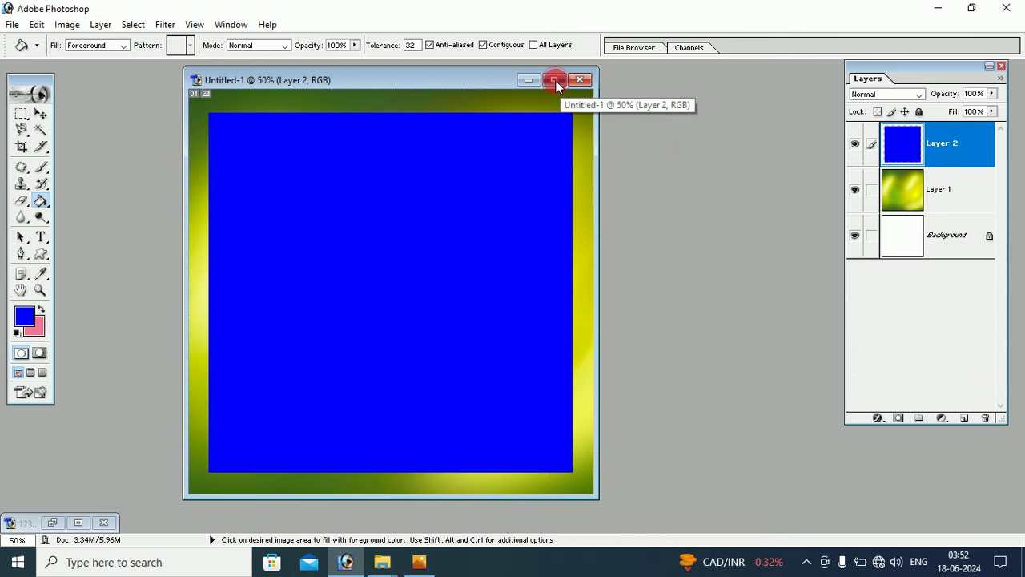
pyautogui.click(555, 80)
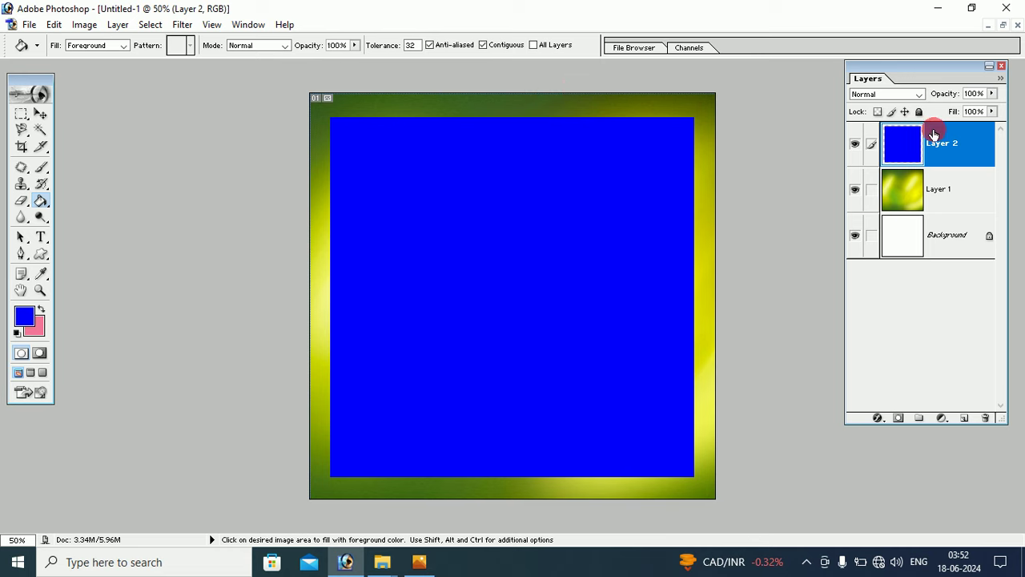
# Step: Add Layer 3 and draw a circular selection over the canvas's top-right corner
pyautogui.click(963, 418)
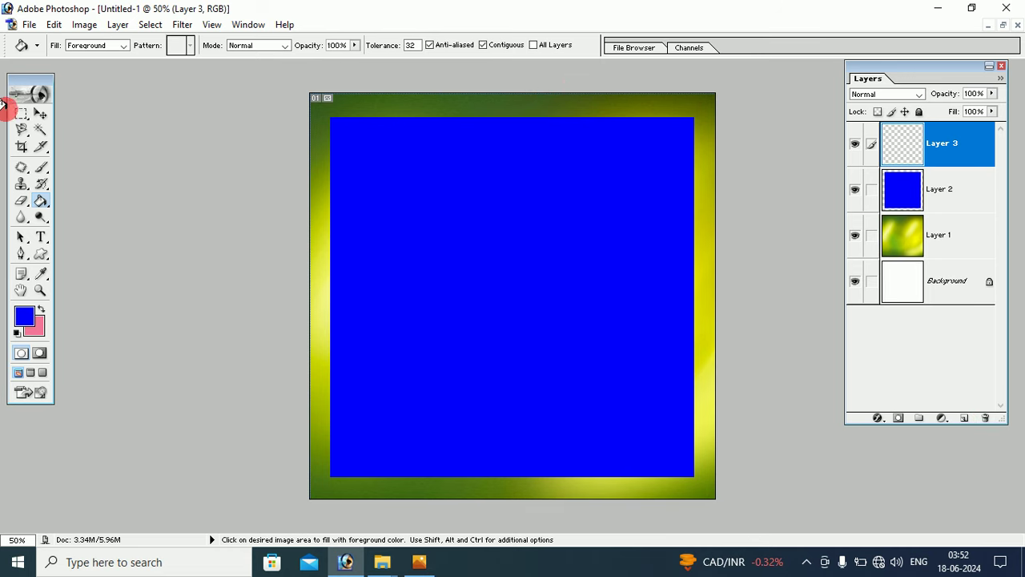
pyautogui.click(23, 118)
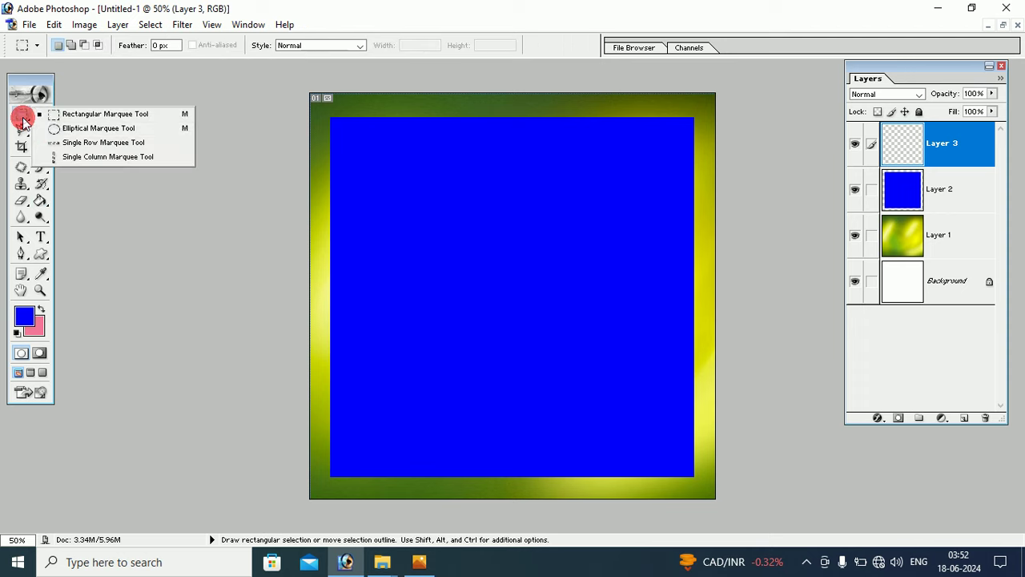
pyautogui.click(109, 131)
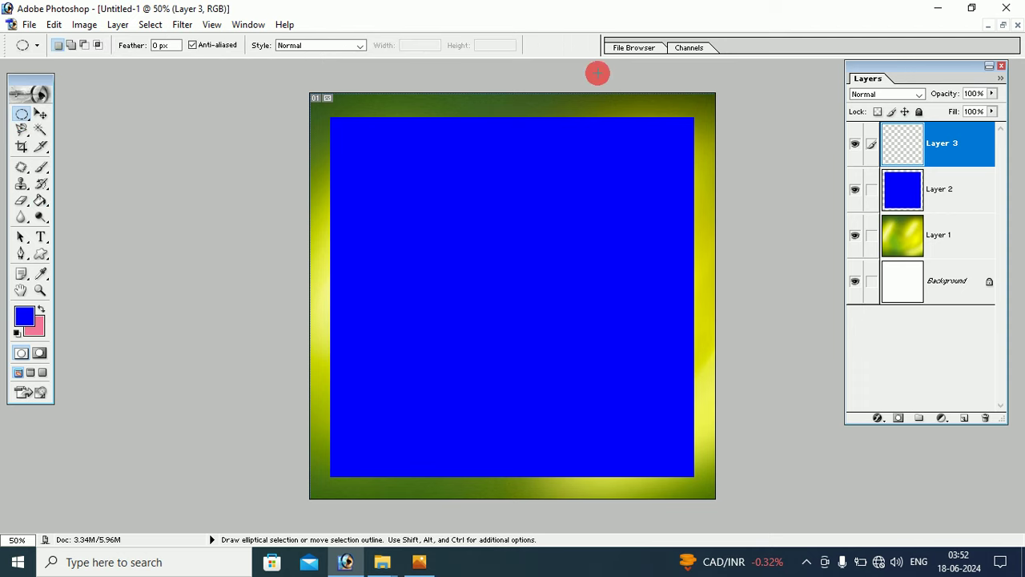
pyautogui.moveTo(597, 71); pyautogui.dragTo(761, 241)
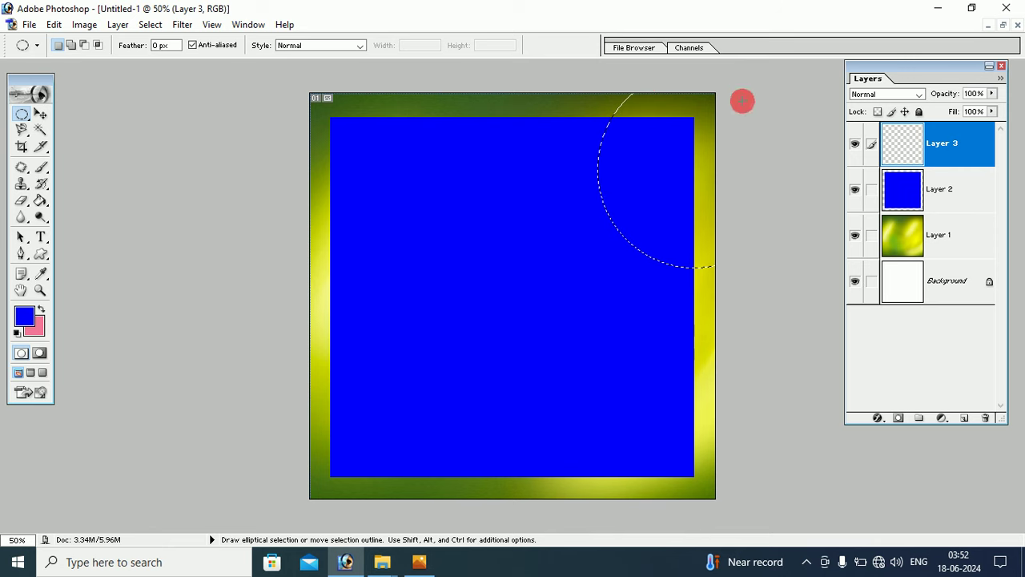
# Step: Fill the circular selection with pink using the Paint Bucket, then deselect
pyautogui.click(42, 310)
pyautogui.click(41, 200)
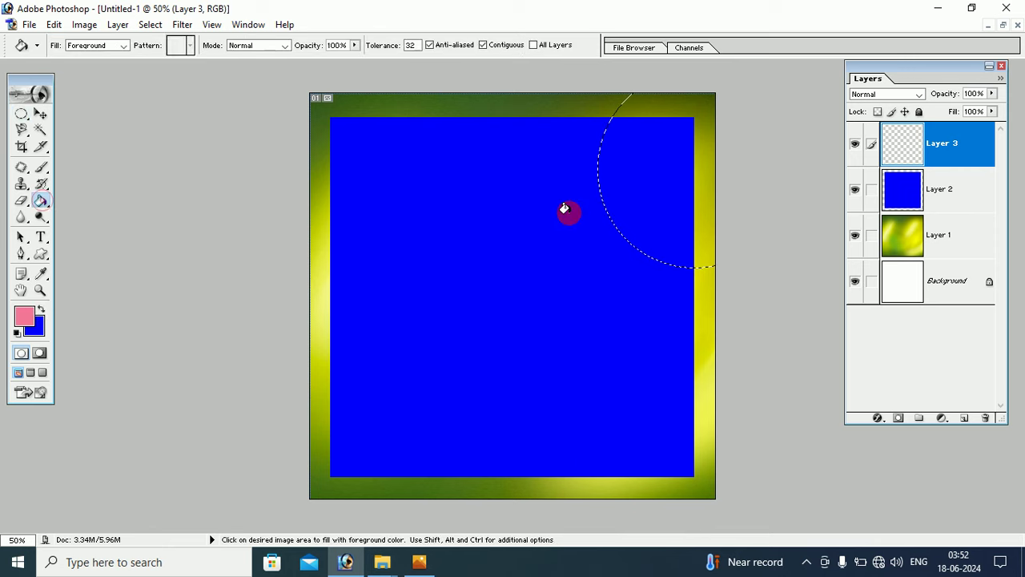
pyautogui.click(656, 185)
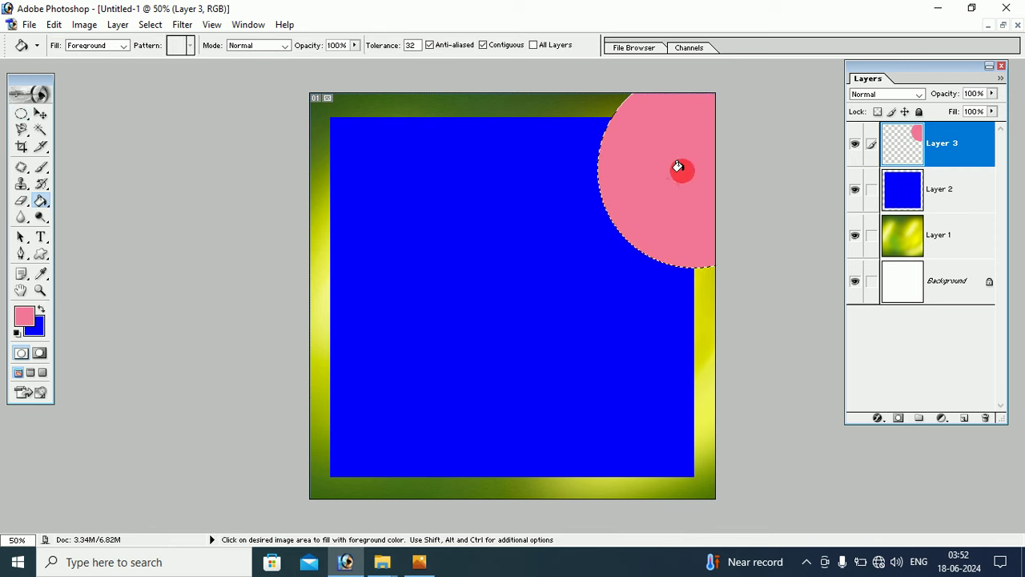
pyautogui.click(138, 29)
pyautogui.click(152, 59)
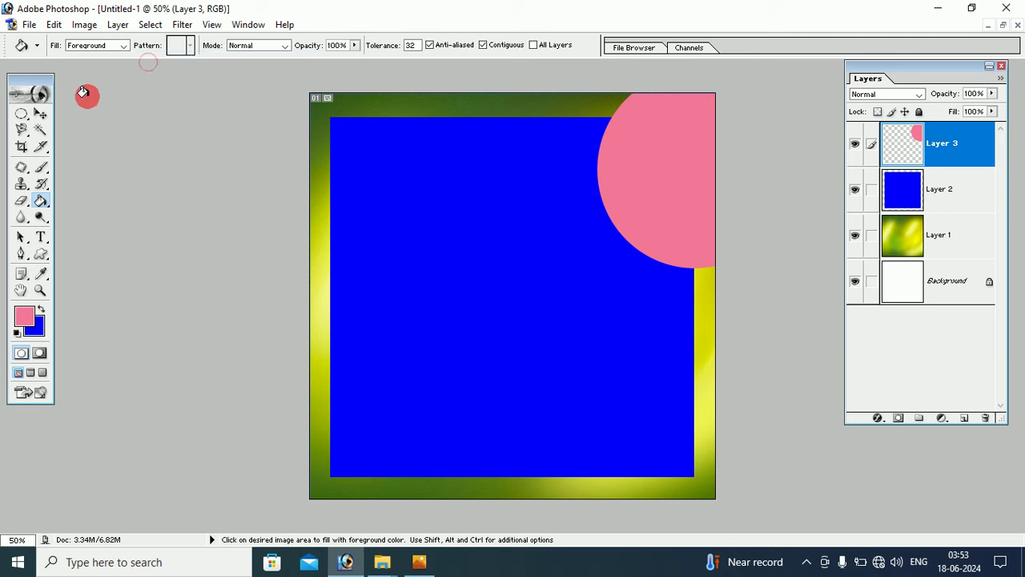
# Step: Free Transform the pink circle to 107% width and 86.7% height, nudge it up, and apply
pyautogui.click(40, 112)
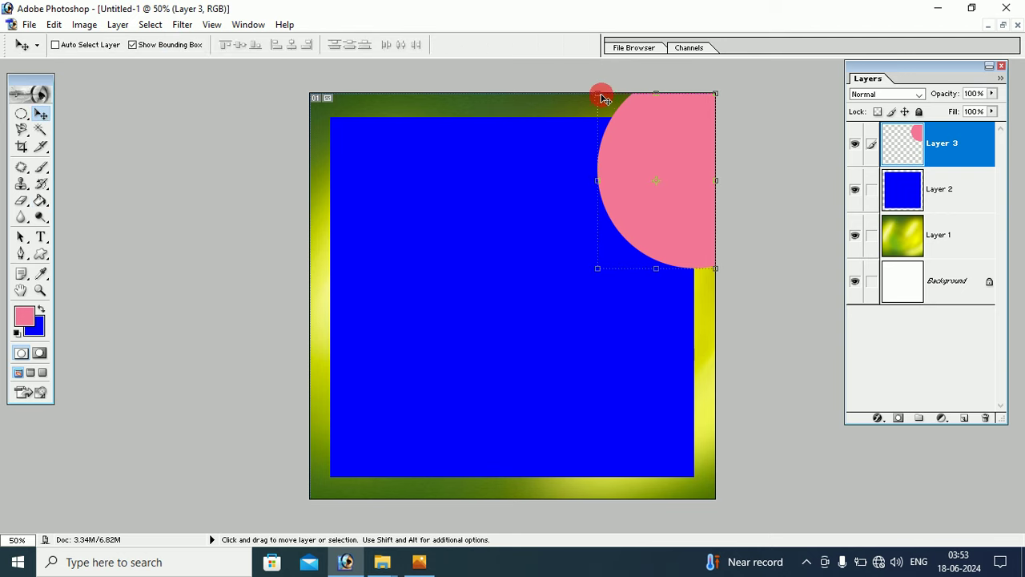
pyautogui.moveTo(594, 96); pyautogui.dragTo(590, 99)
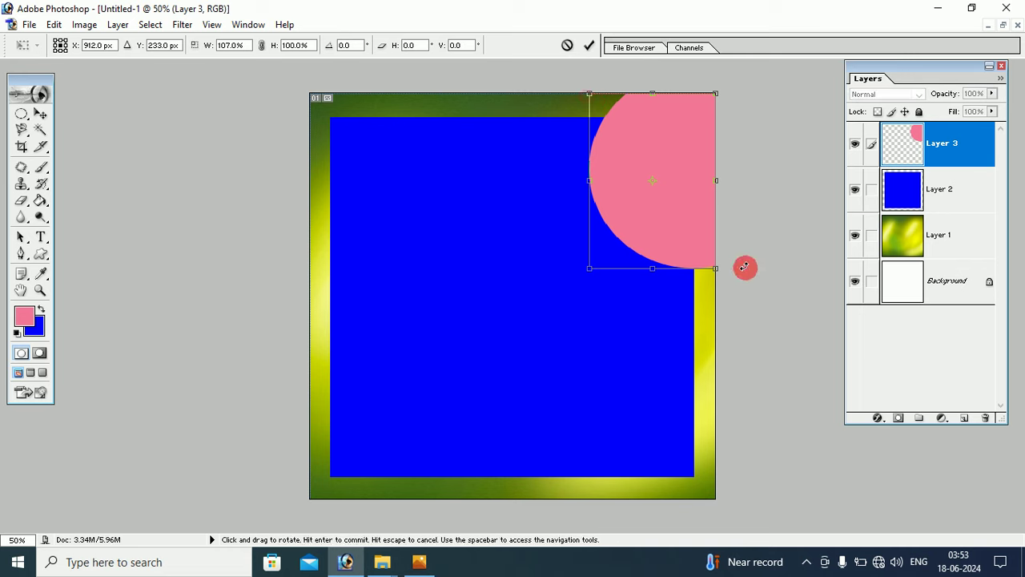
pyautogui.moveTo(715, 269); pyautogui.dragTo(715, 258)
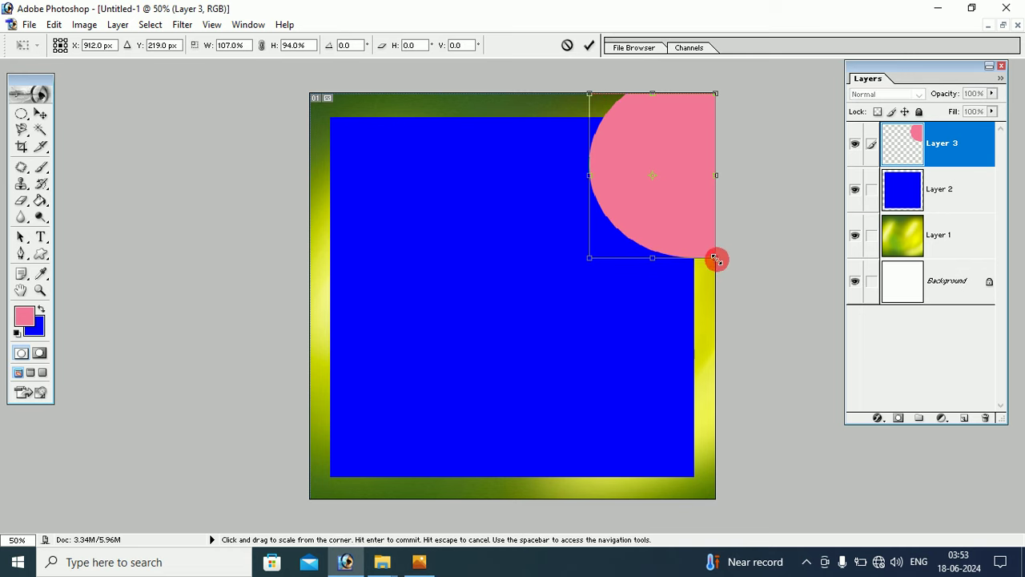
pyautogui.moveTo(581, 86); pyautogui.dragTo(585, 87)
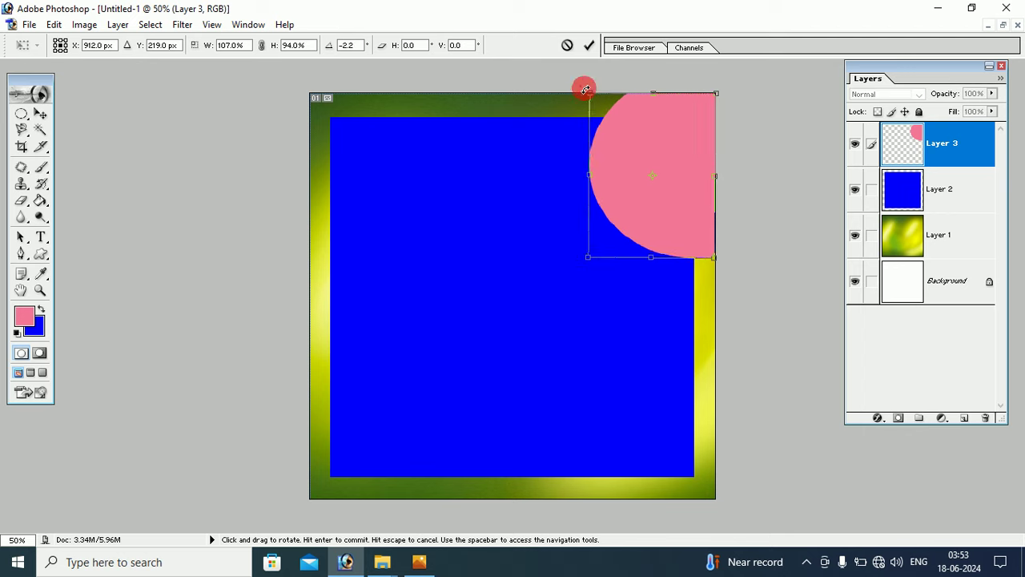
pyautogui.moveTo(717, 175)
pyautogui.mouseDown()
pyautogui.moveTo(733, 176)
pyautogui.moveTo(716, 175)
pyautogui.mouseUp()
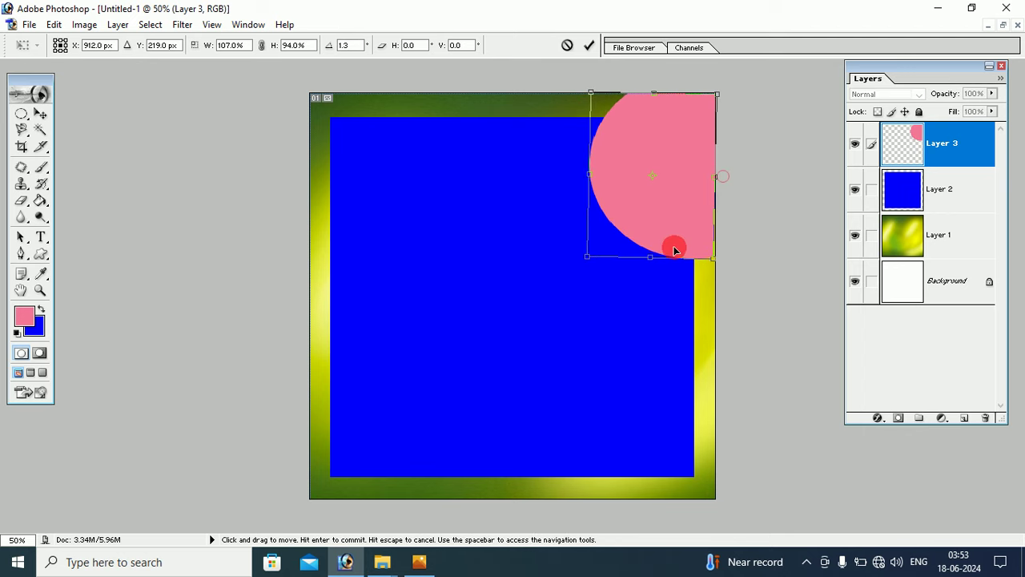
pyautogui.moveTo(676, 254); pyautogui.dragTo(679, 242)
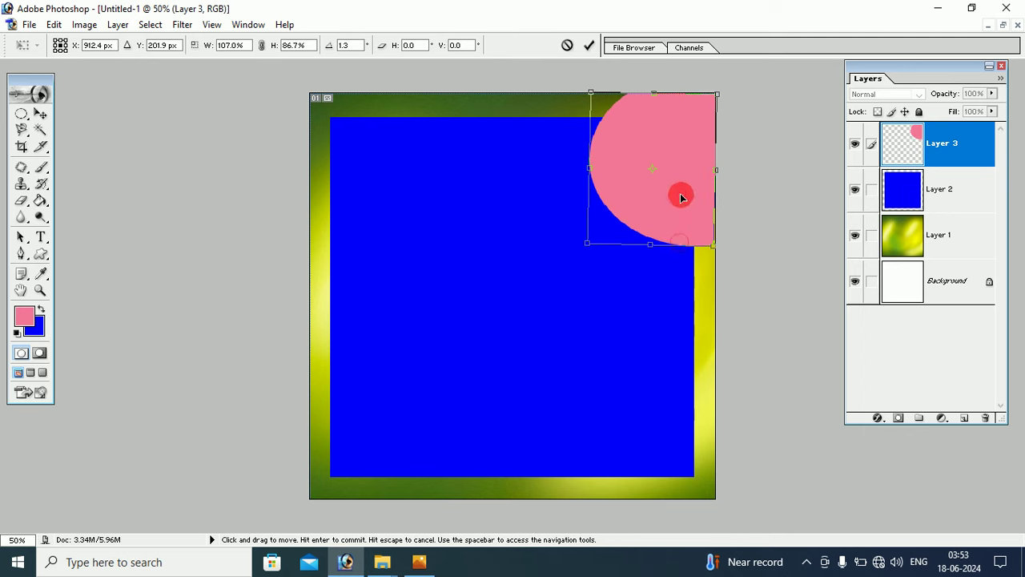
pyautogui.moveTo(686, 197); pyautogui.dragTo(687, 190)
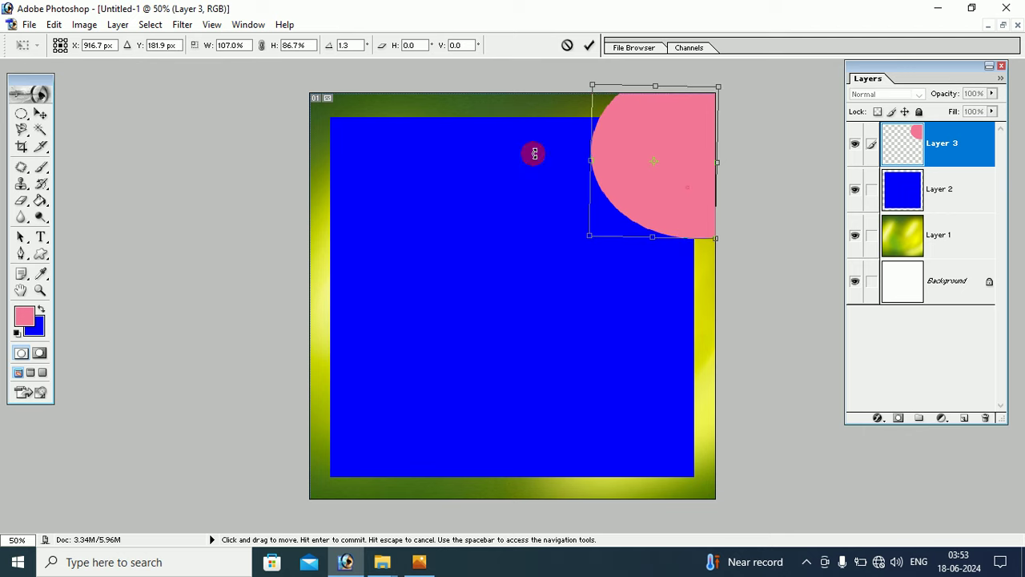
pyautogui.click(40, 113)
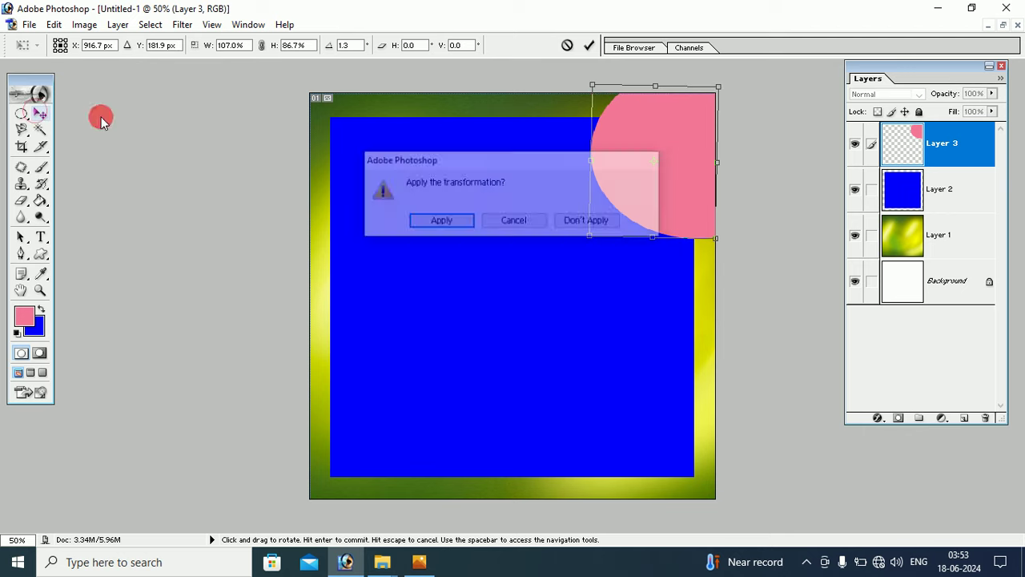
pyautogui.click(457, 220)
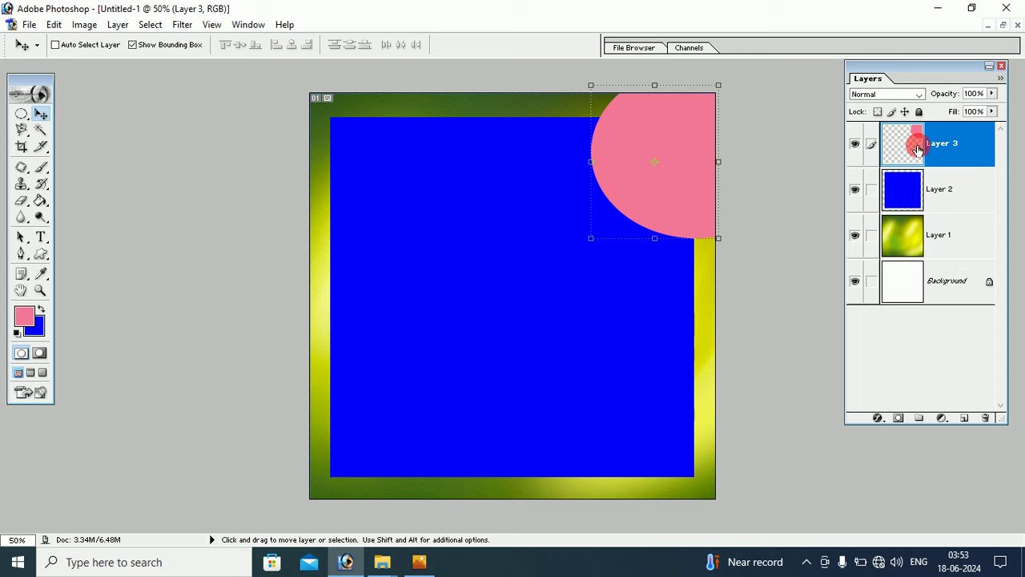
# Step: Add a thick white outside Stroke layer style to the pink circle on Layer 3
pyautogui.click(880, 419)
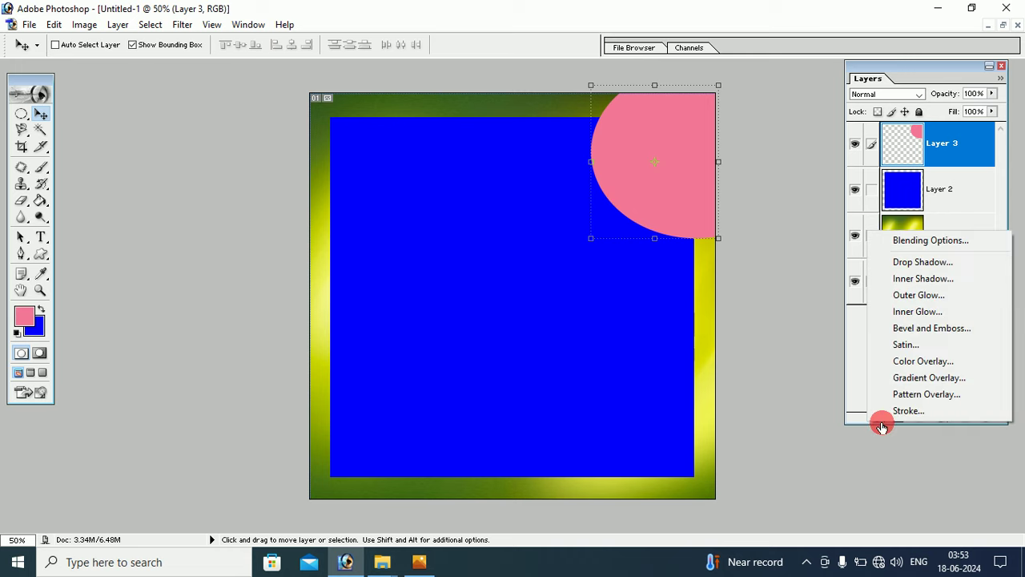
pyautogui.click(882, 66)
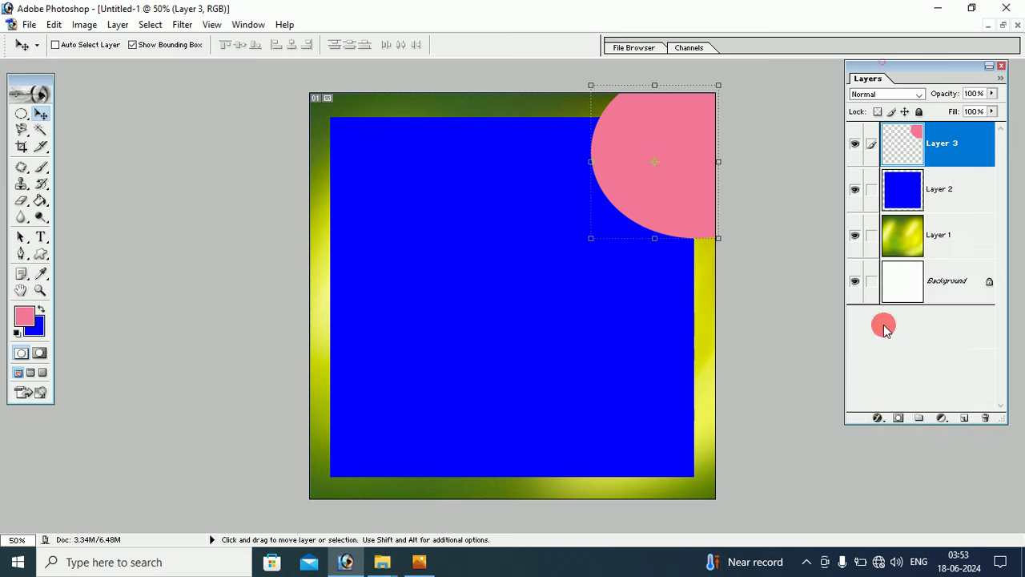
pyautogui.click(881, 417)
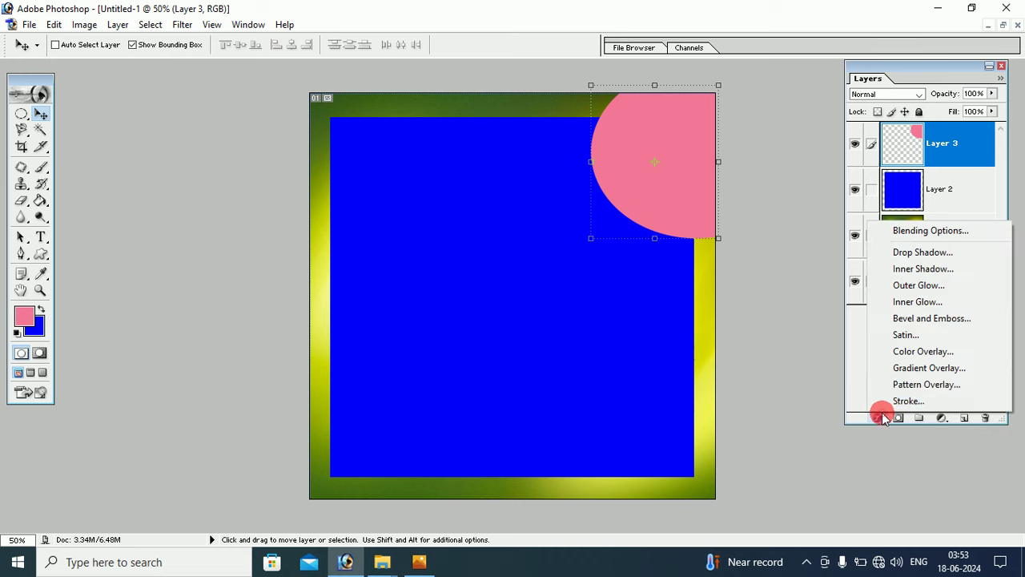
pyautogui.click(887, 398)
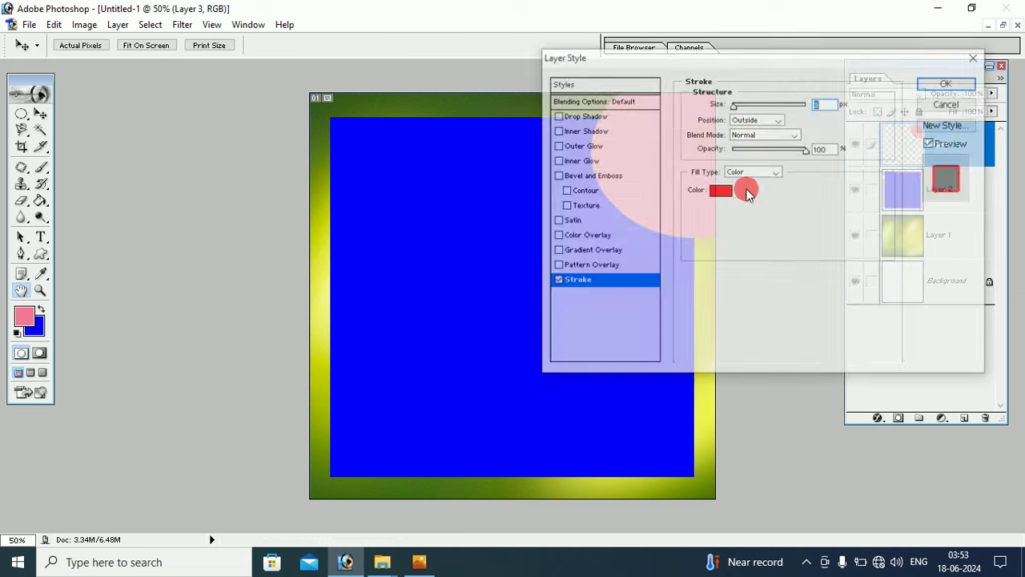
pyautogui.moveTo(748, 61); pyautogui.dragTo(375, 196)
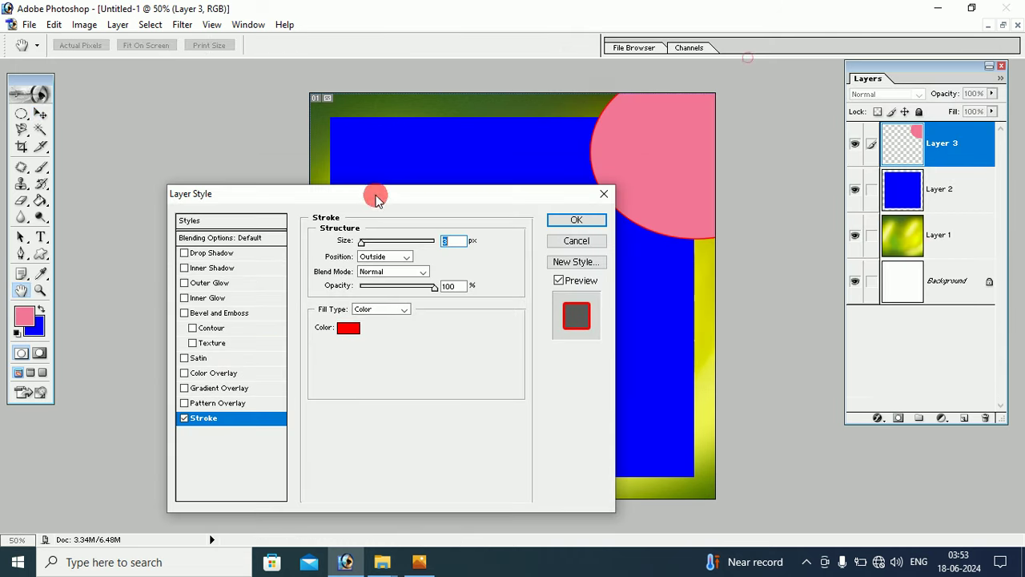
pyautogui.click(350, 326)
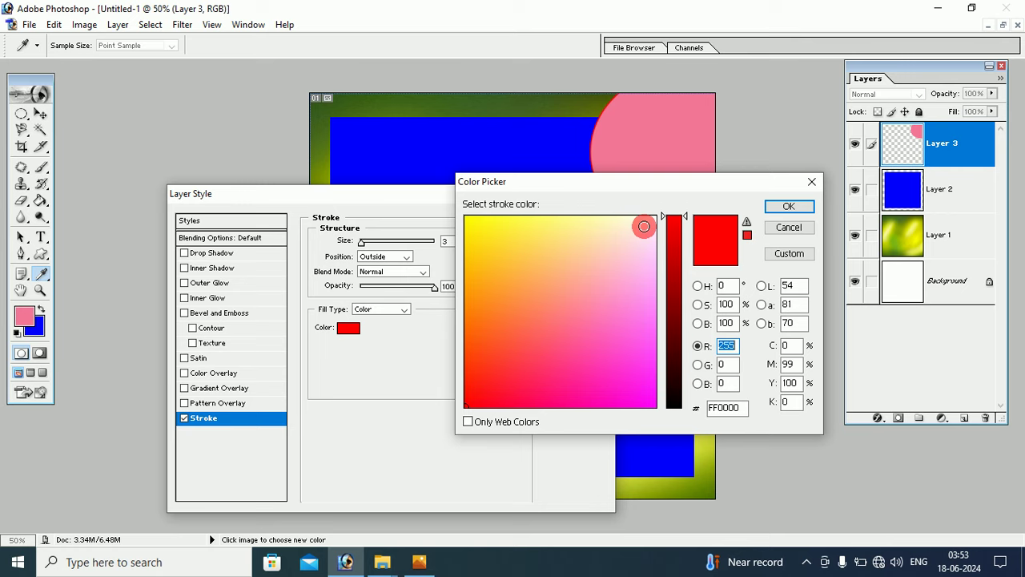
pyautogui.click(656, 213)
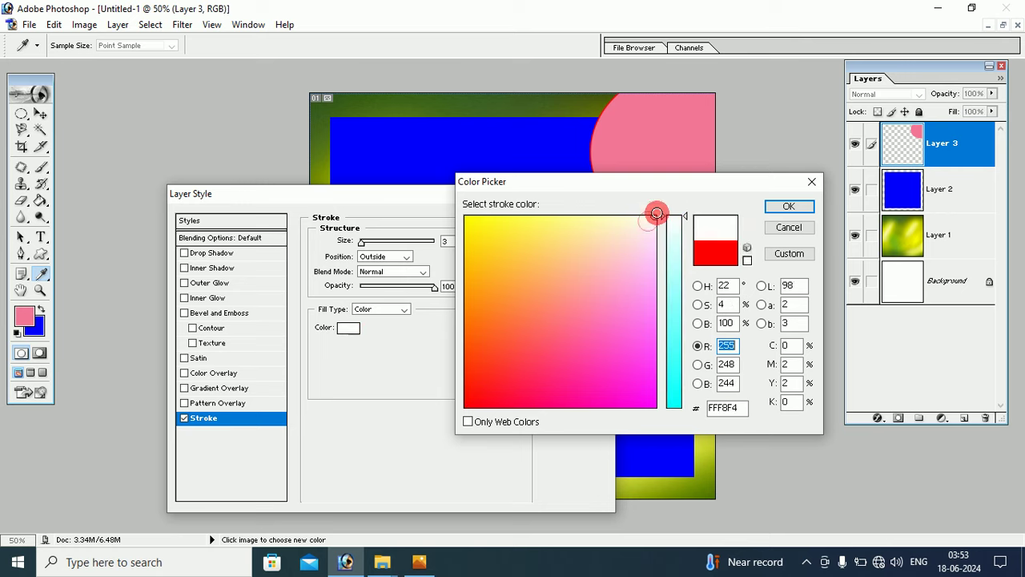
pyautogui.click(788, 205)
pyautogui.moveTo(365, 244); pyautogui.dragTo(374, 246)
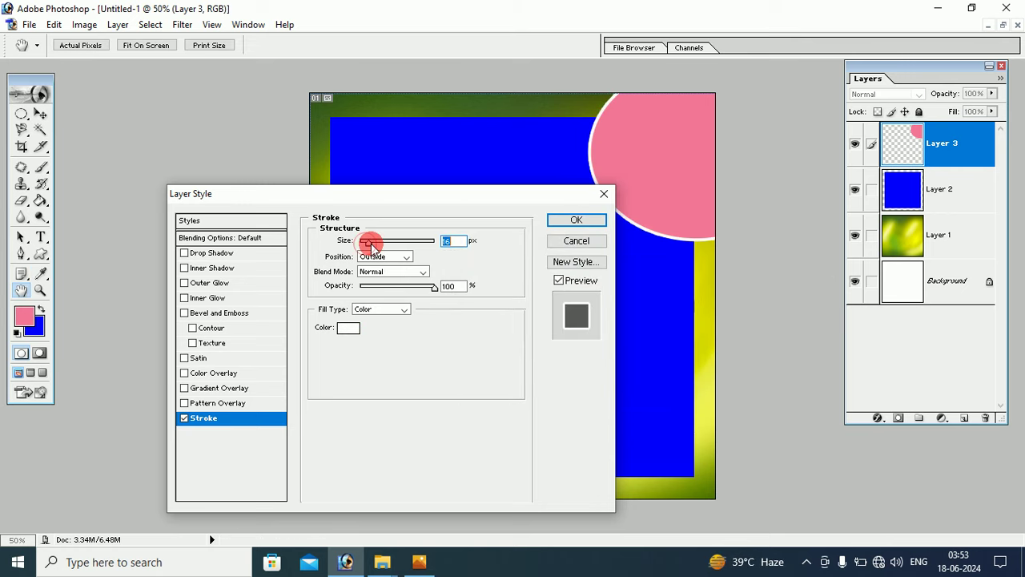
pyautogui.click(576, 221)
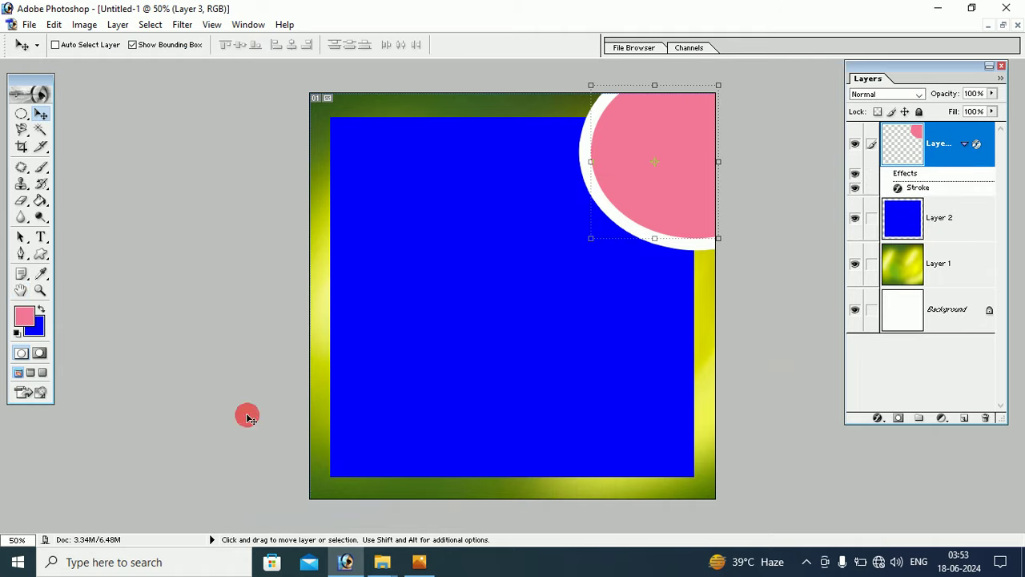
pyautogui.click(345, 563)
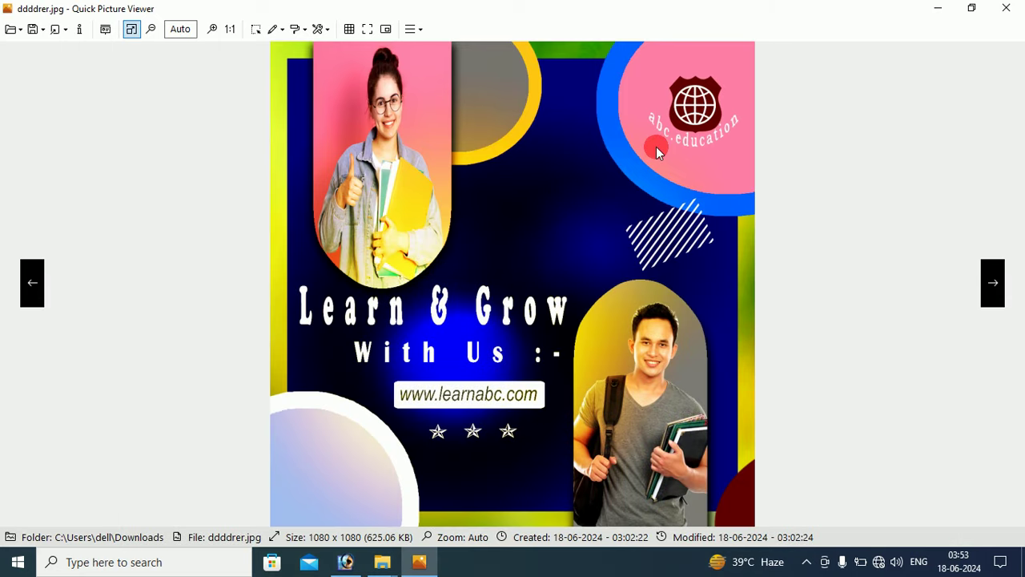
pyautogui.click(937, 12)
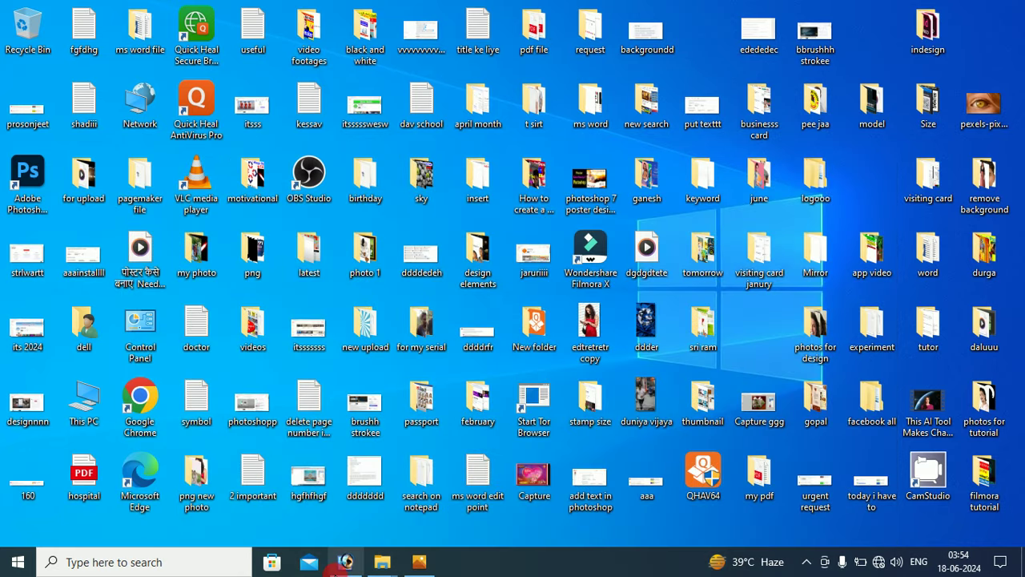
pyautogui.click(344, 561)
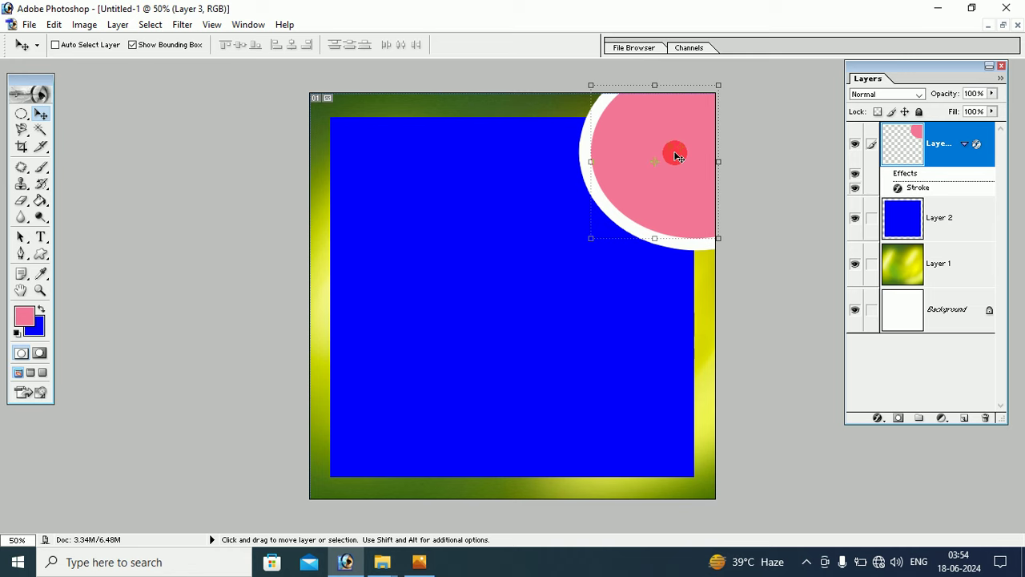
# Step: Add Layer 4 and draw a circular selection left of centre on the blue panel
pyautogui.click(964, 418)
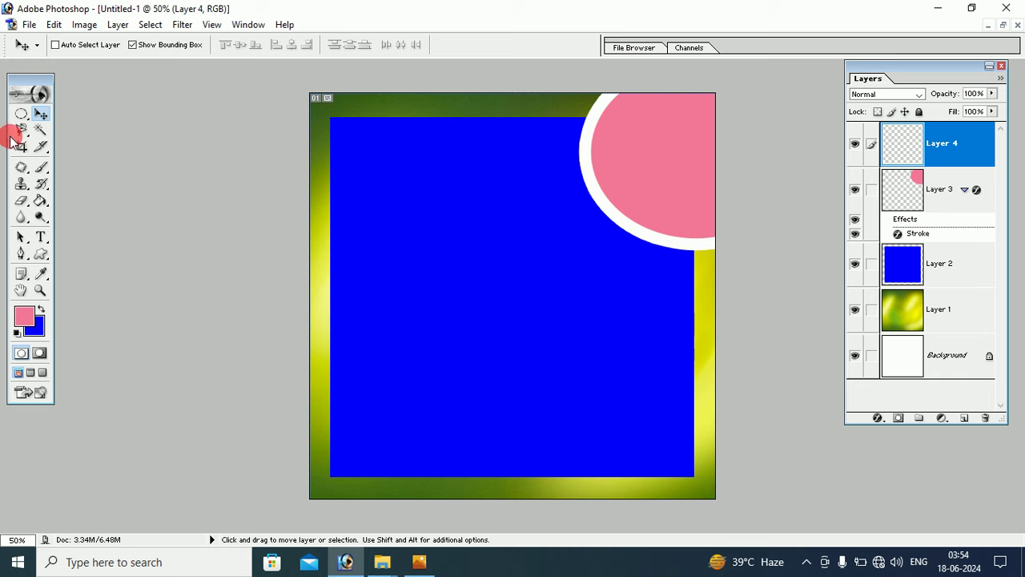
pyautogui.moveTo(22, 113); pyautogui.dragTo(72, 135)
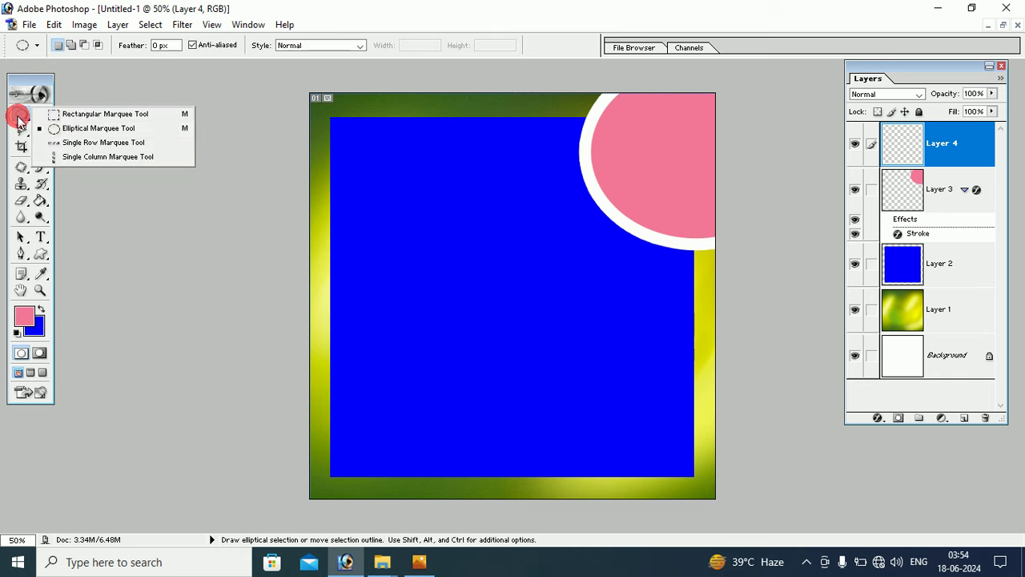
pyautogui.click(72, 133)
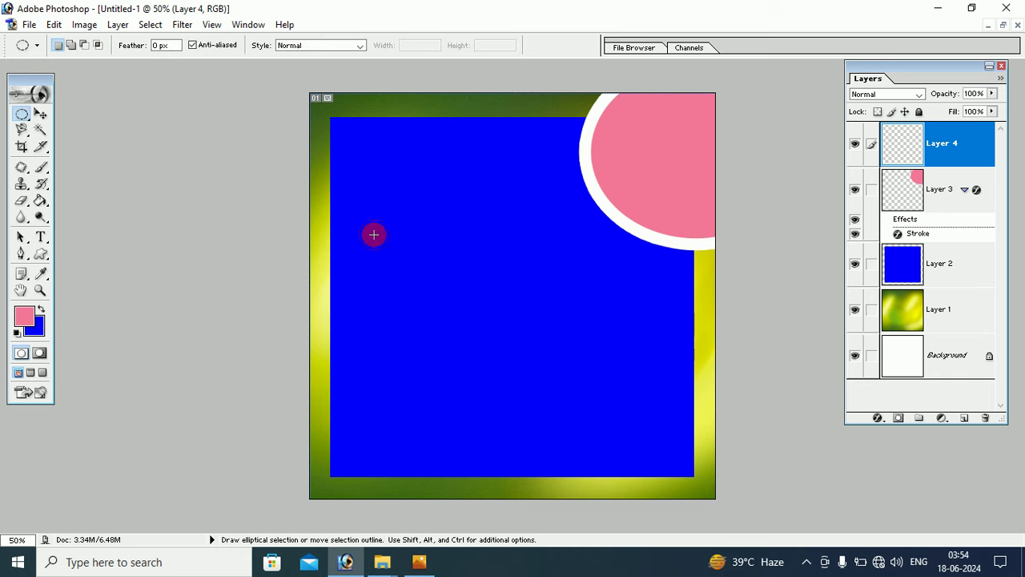
pyautogui.moveTo(373, 233); pyautogui.dragTo(535, 385)
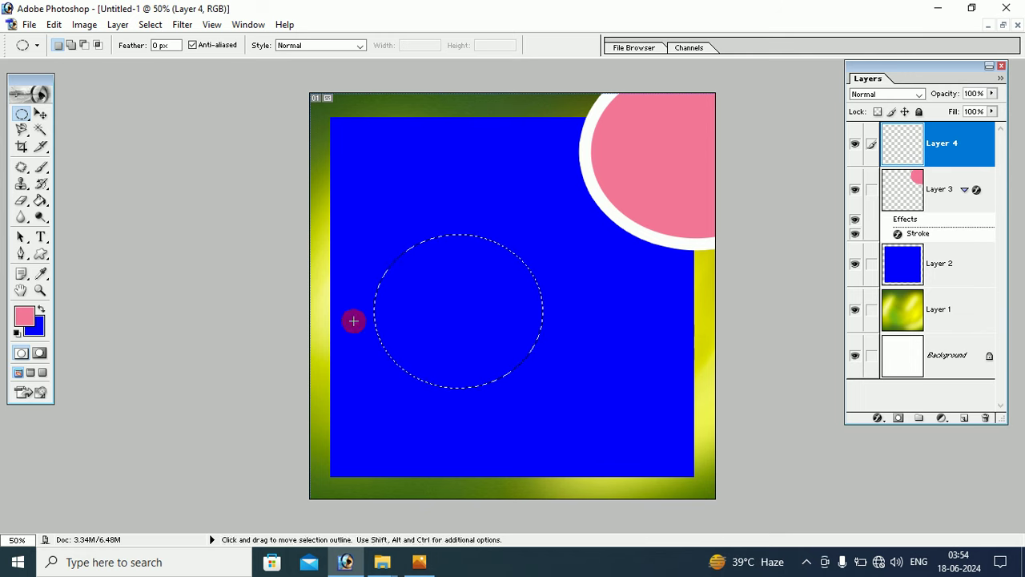
# Step: Set the foreground colour to dark red (7A1120)
pyautogui.click(14, 318)
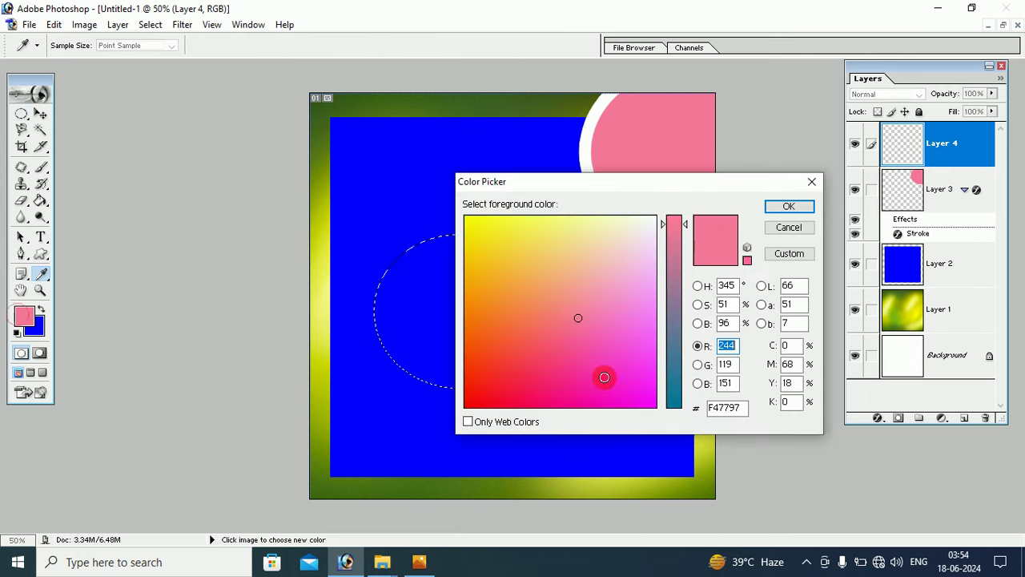
pyautogui.click(491, 391)
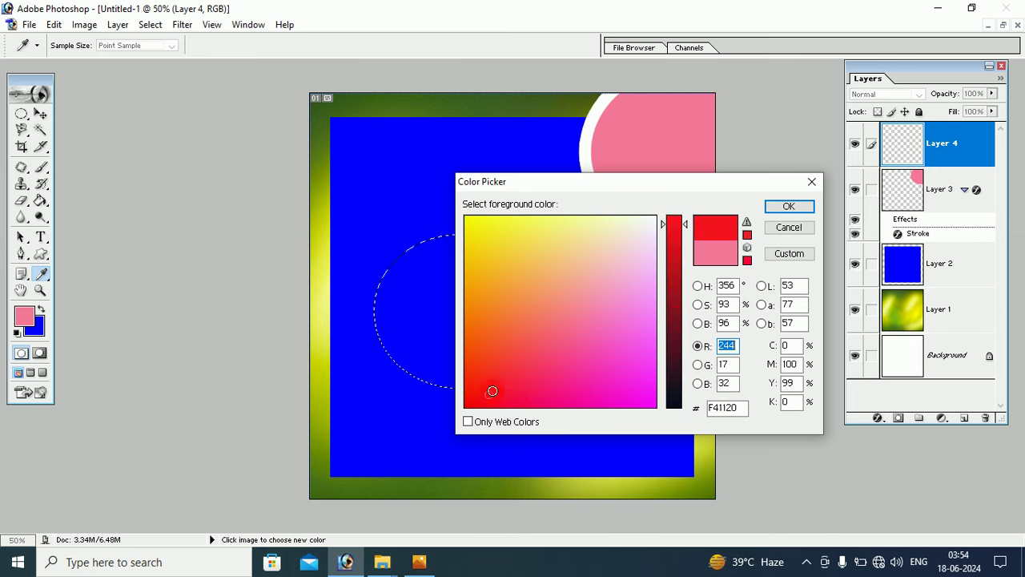
pyautogui.click(674, 316)
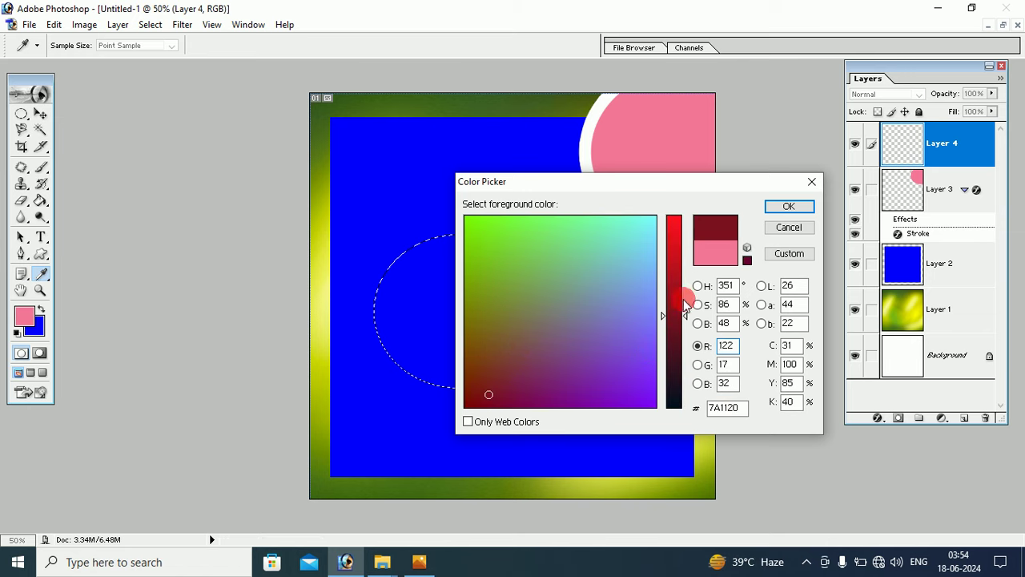
pyautogui.moveTo(684, 309); pyautogui.dragTo(671, 293)
pyautogui.click(772, 207)
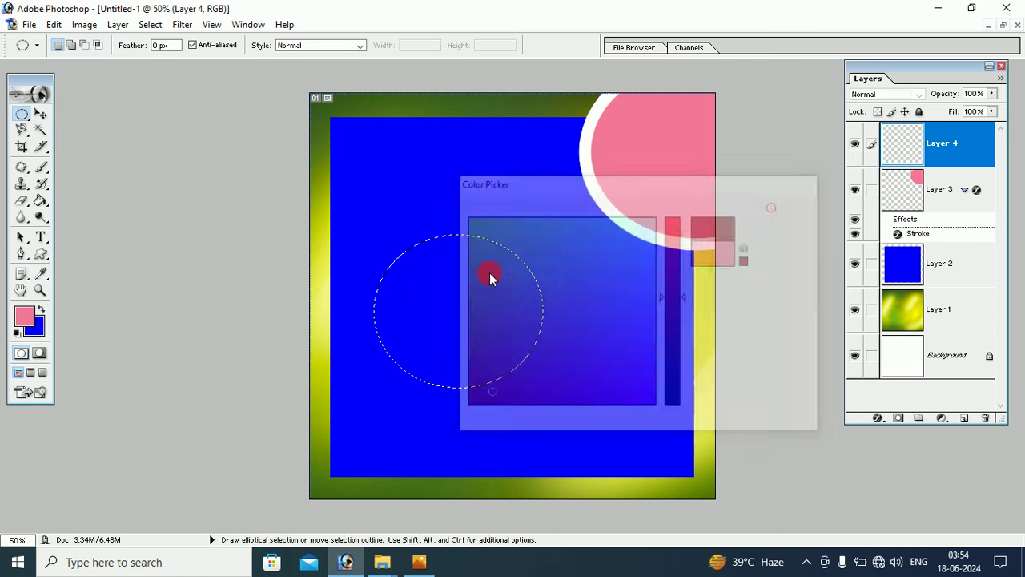
# Step: Fill the circular selection with dark red using the Paint Bucket, then deselect
pyautogui.click(40, 200)
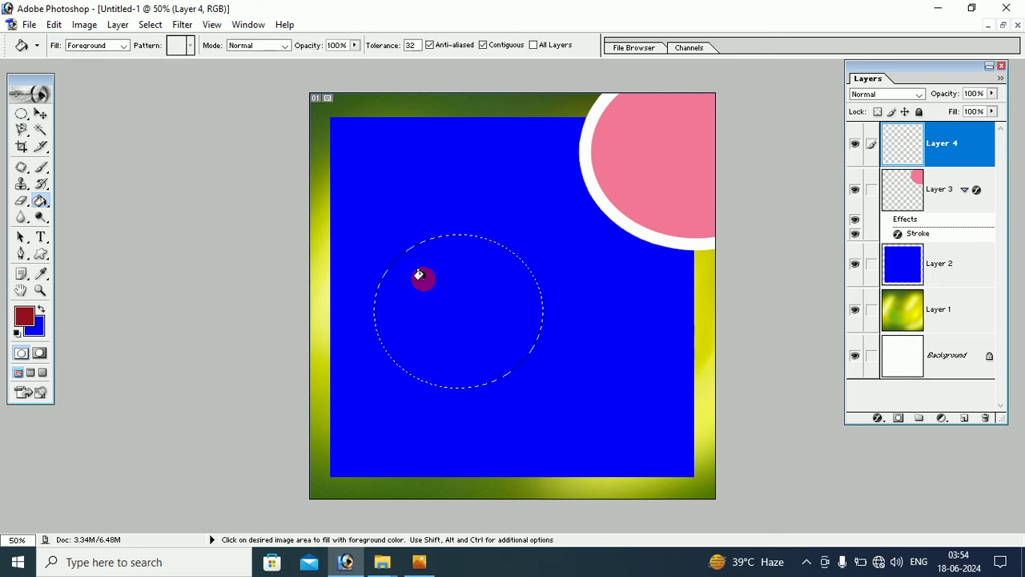
pyautogui.click(421, 283)
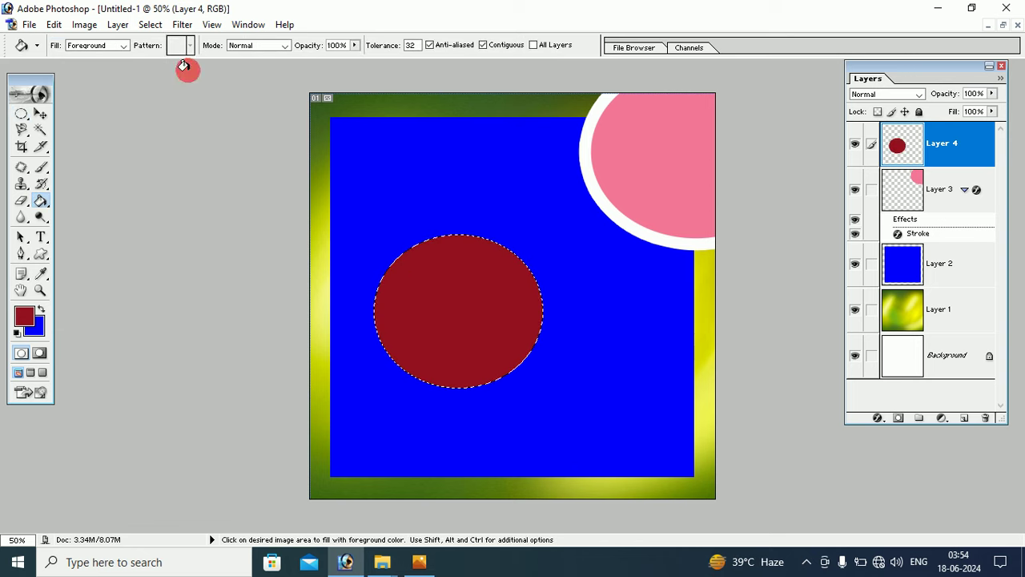
pyautogui.click(150, 25)
pyautogui.click(172, 56)
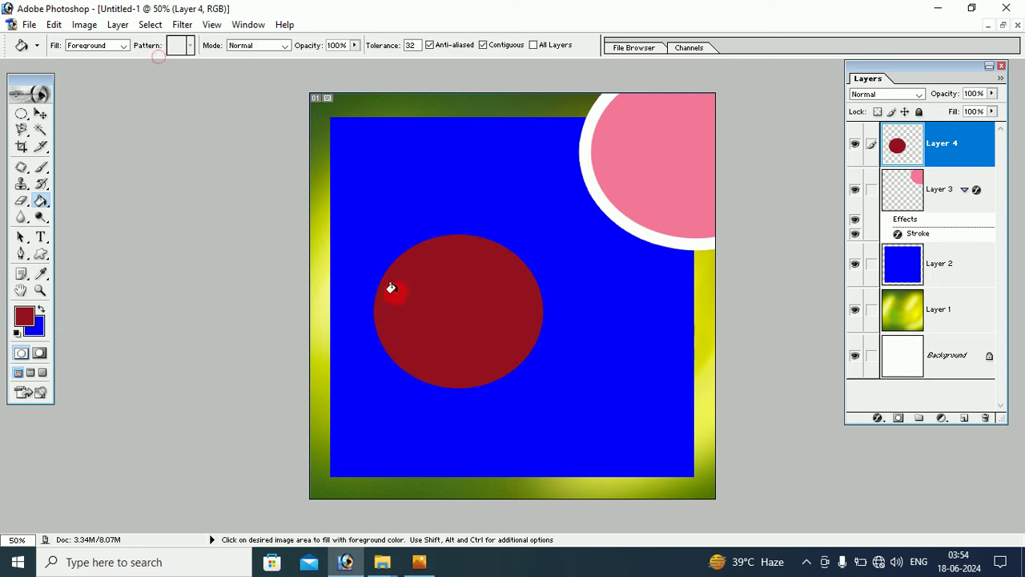
pyautogui.click(40, 115)
# Step: Drag the dark red circle to the bottom-left corner and add a Stroke layer style
pyautogui.moveTo(434, 304); pyautogui.dragTo(306, 460)
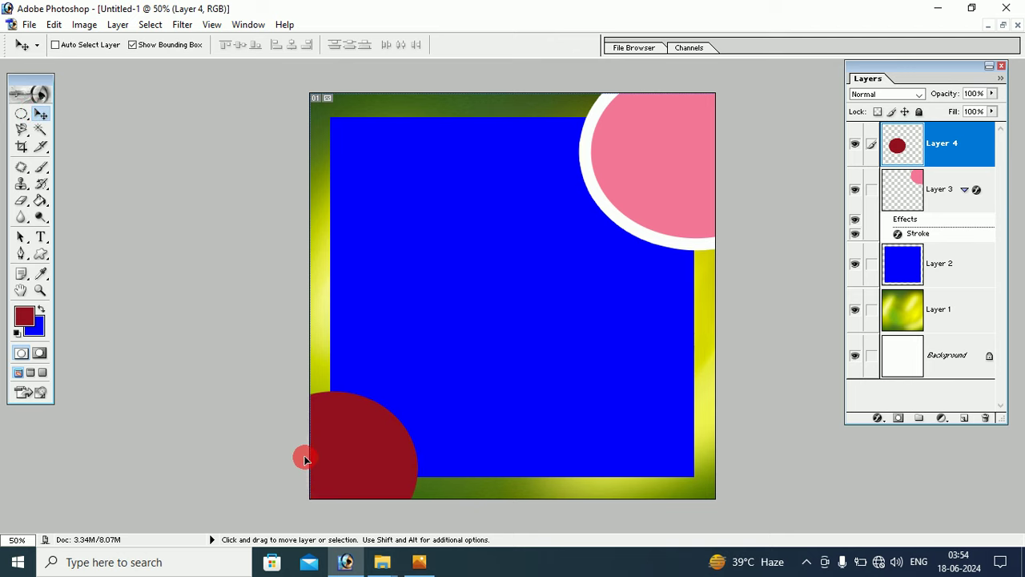
pyautogui.moveTo(304, 459); pyautogui.dragTo(304, 459)
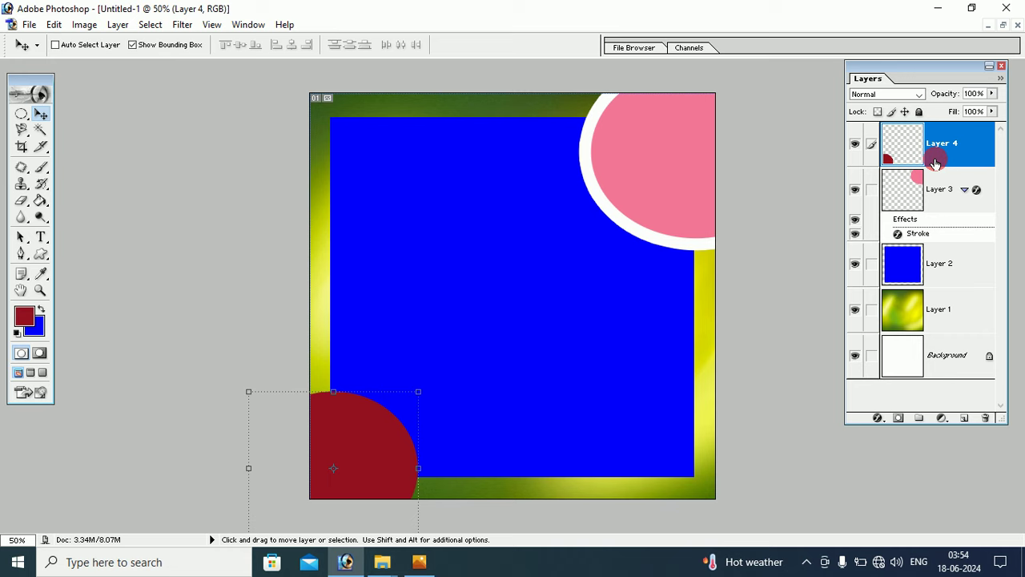
pyautogui.click(877, 417)
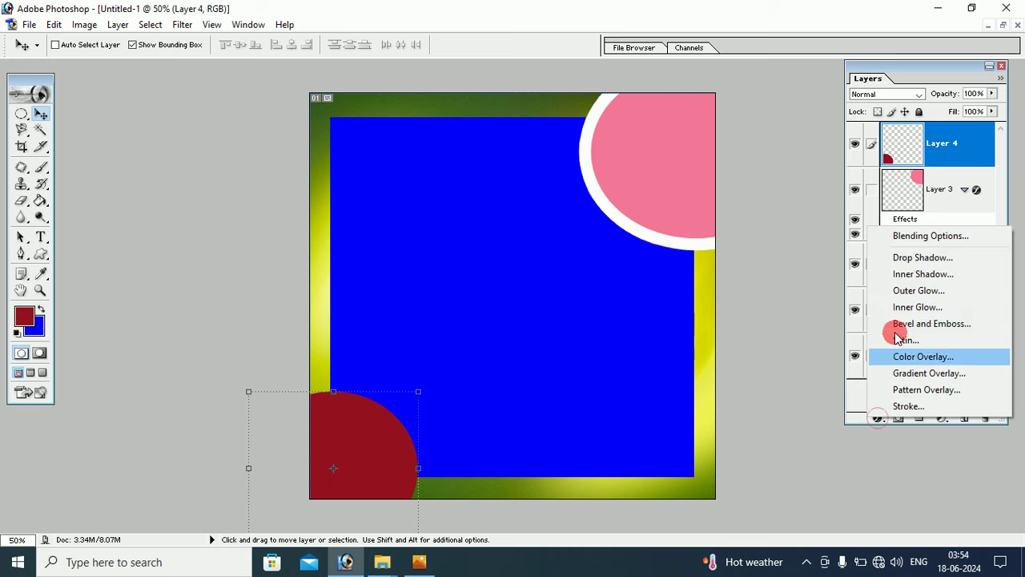
pyautogui.click(893, 406)
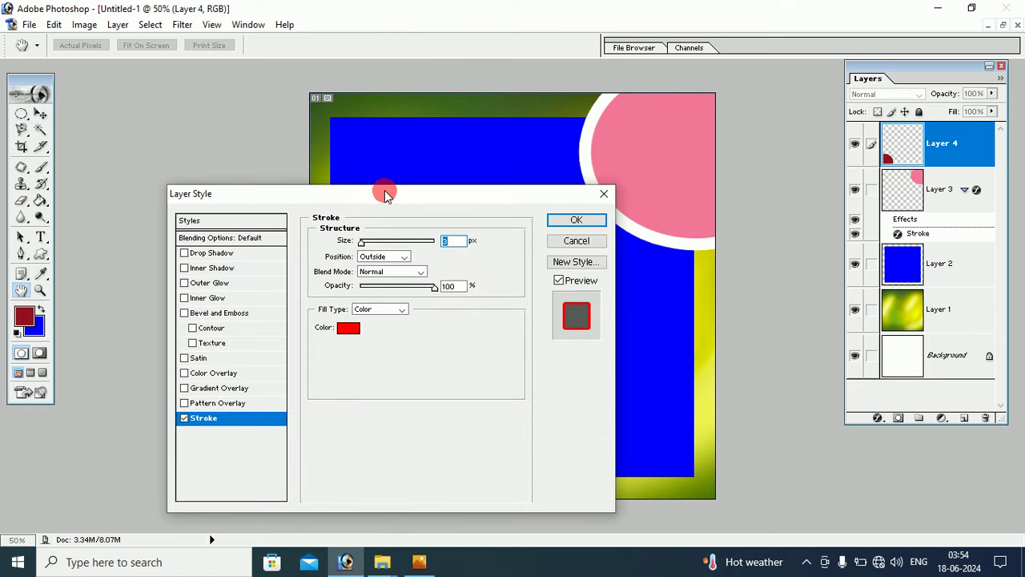
pyautogui.click(384, 193)
pyautogui.moveTo(416, 195); pyautogui.dragTo(691, 184)
# Step: Give the circle a yellow outside stroke of about 35–40 px and settle it bottom-left
pyautogui.click(657, 320)
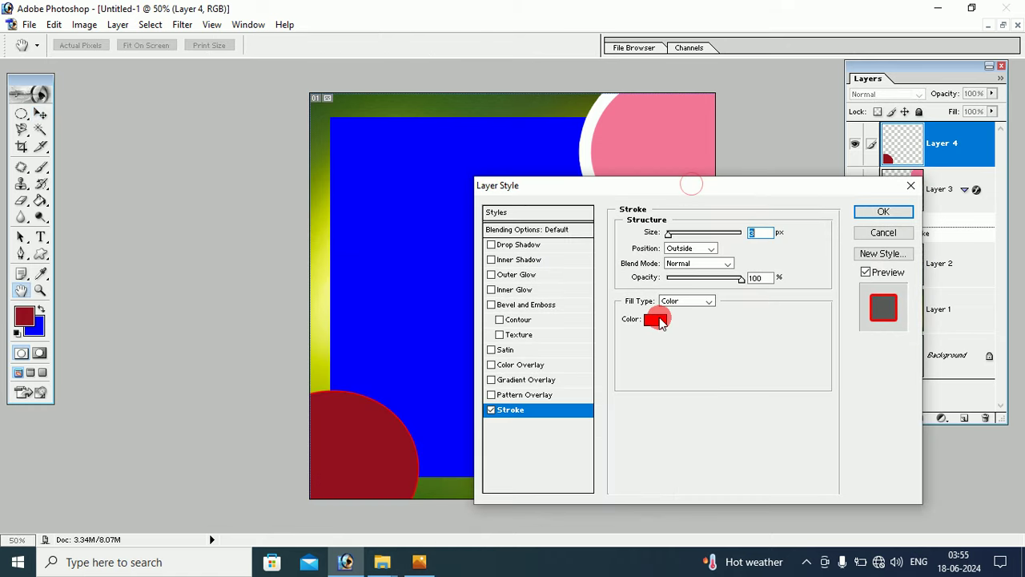
pyautogui.click(478, 225)
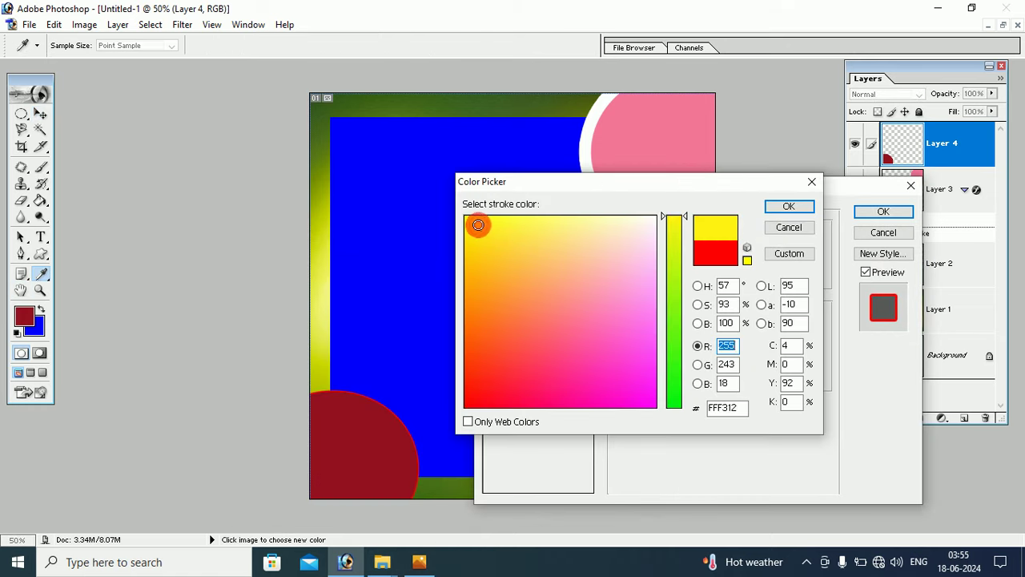
pyautogui.click(784, 203)
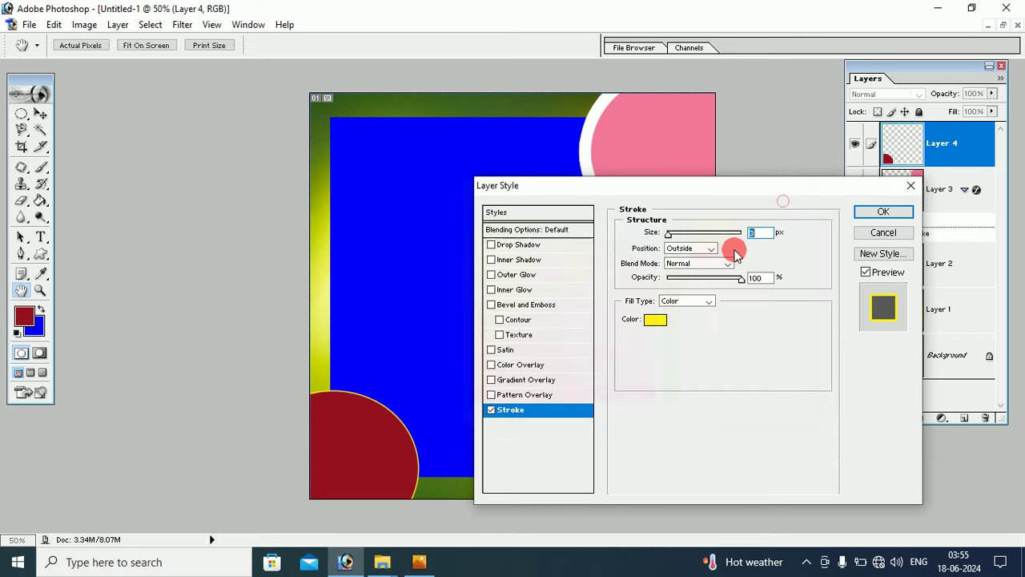
pyautogui.moveTo(668, 235); pyautogui.dragTo(683, 245)
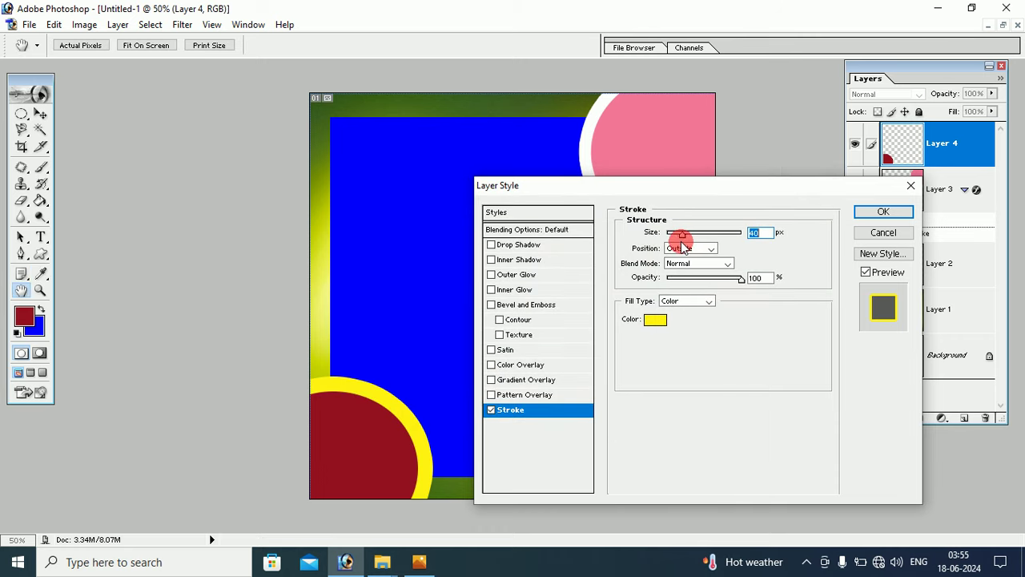
pyautogui.click(877, 212)
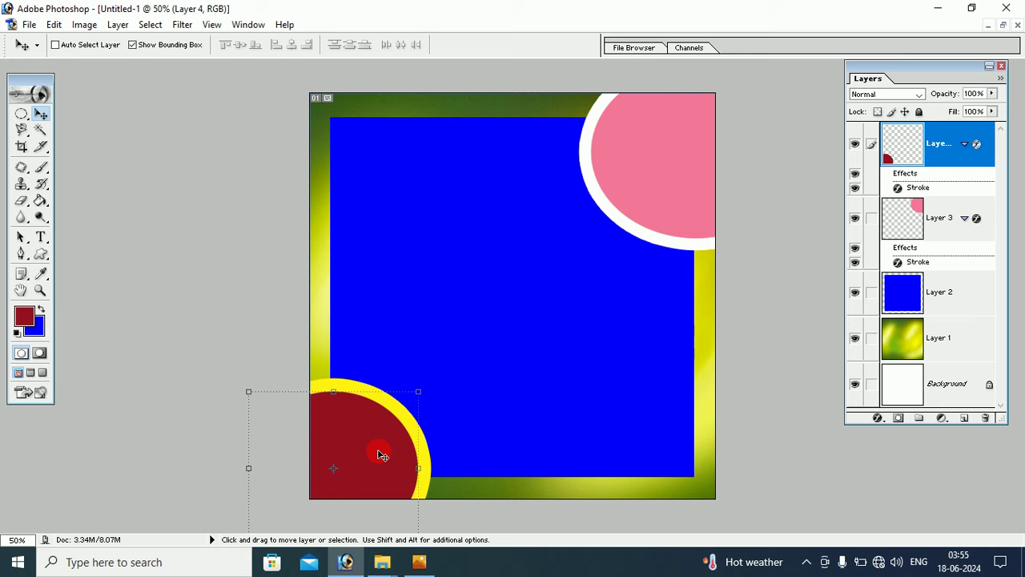
pyautogui.moveTo(381, 454); pyautogui.dragTo(365, 445)
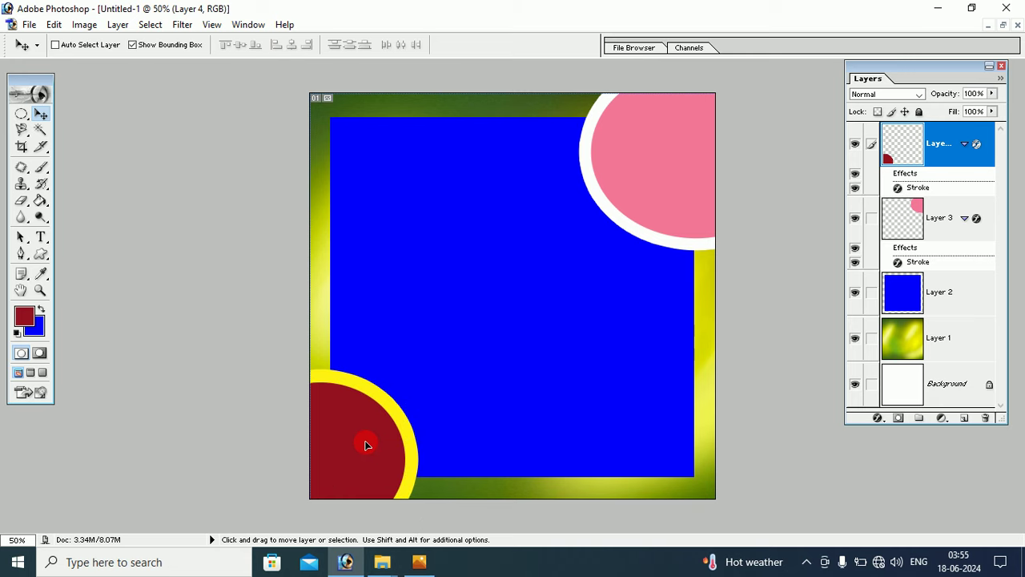
# Step: Alt-drag a copy of the red circle to the top-left and set the foreground to lime green 93E609
pyautogui.moveTo(371, 446)
pyautogui.mouseDown()
pyautogui.moveTo(439, 279)
pyautogui.moveTo(423, 221)
pyautogui.moveTo(429, 113)
pyautogui.moveTo(386, 134)
pyautogui.mouseUp()
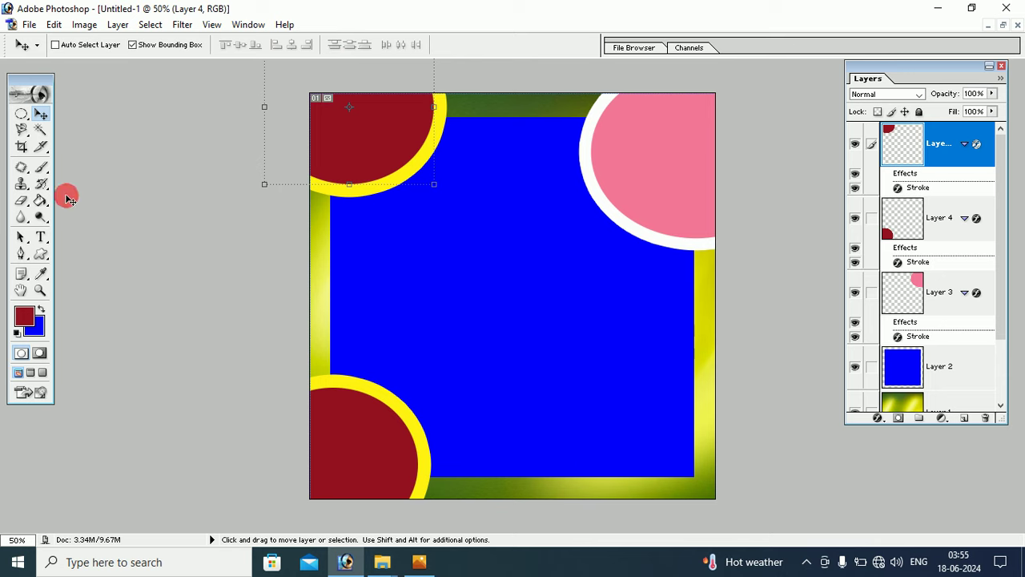
pyautogui.click(23, 317)
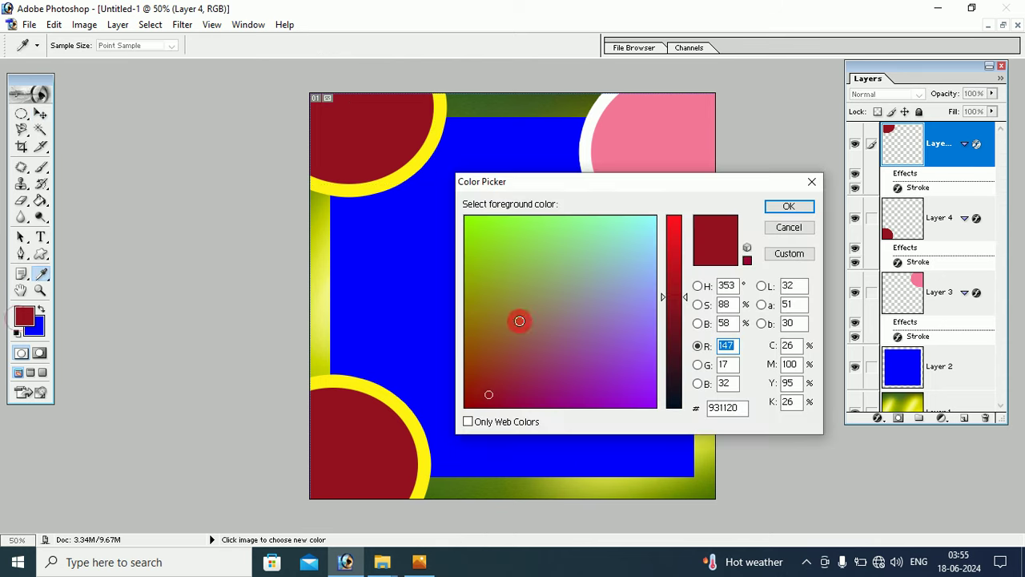
pyautogui.click(509, 250)
pyautogui.click(471, 234)
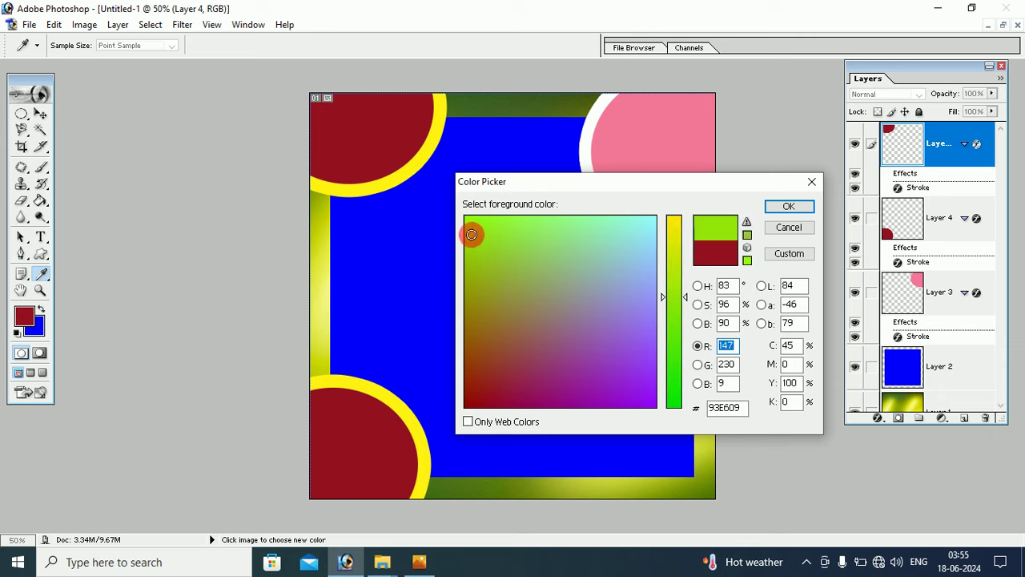
pyautogui.click(789, 206)
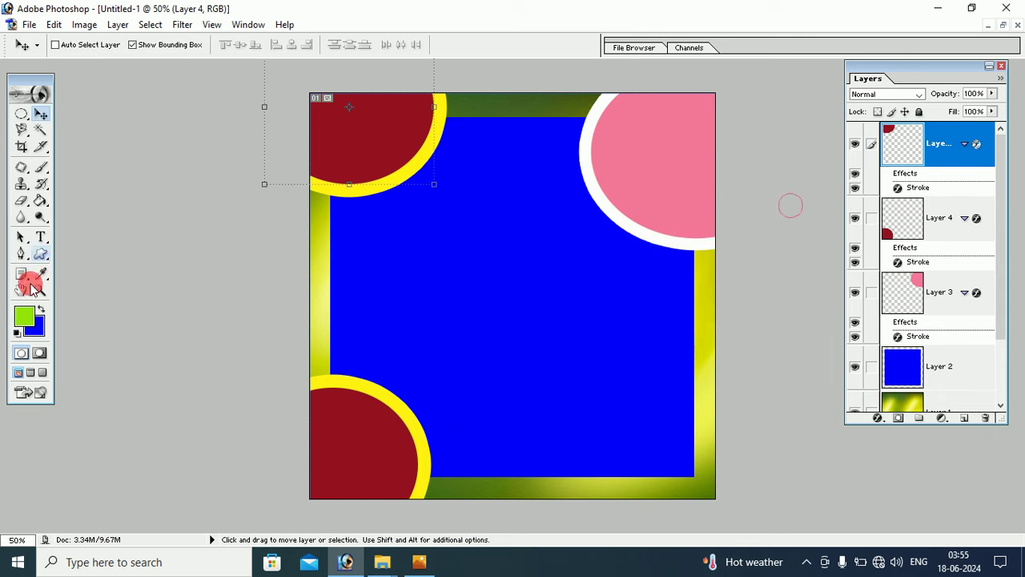
# Step: Fill the top-left circle copy with the lime green using the Paint Bucket
pyautogui.click(41, 201)
pyautogui.click(350, 136)
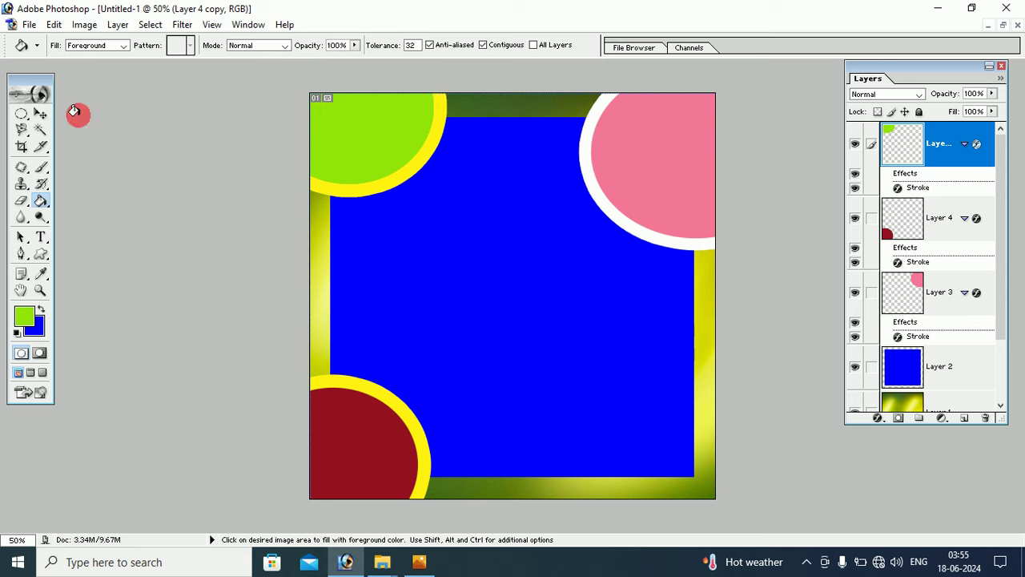
pyautogui.click(41, 114)
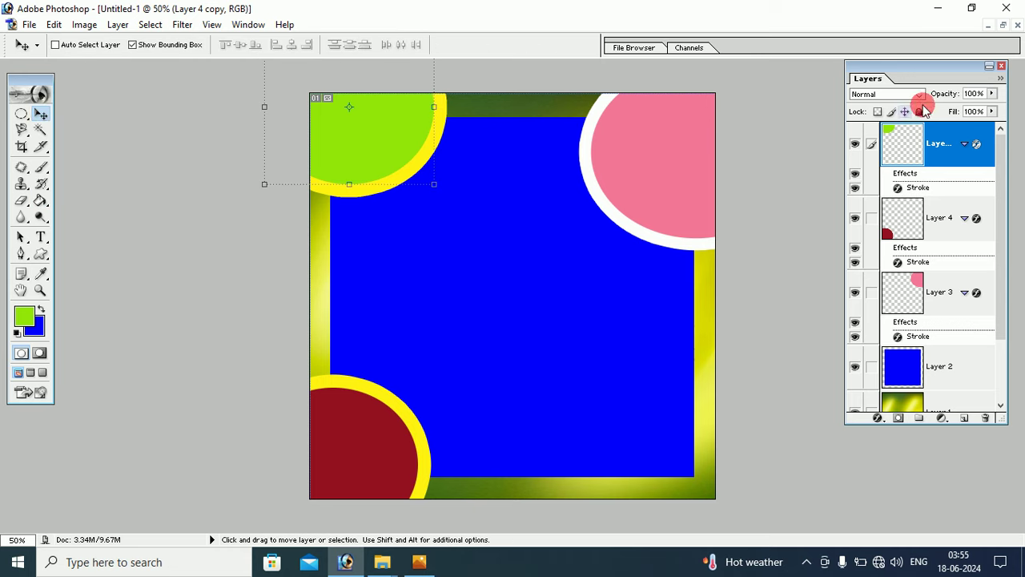
pyautogui.moveTo(911, 67); pyautogui.dragTo(850, 80)
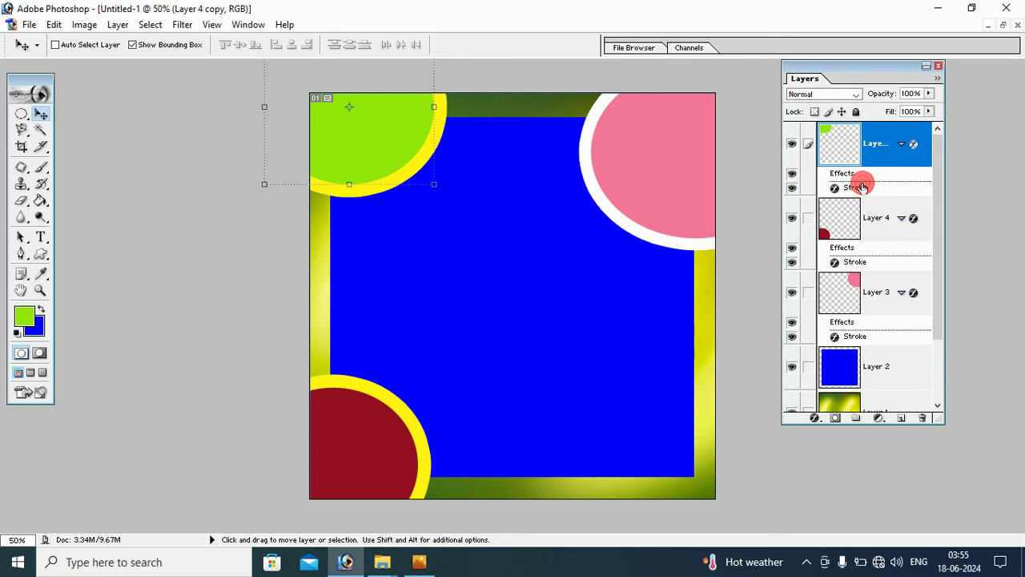
# Step: Open the top-left circle's Stroke colour picker and try several outline hues
pyautogui.doubleClick(855, 187)
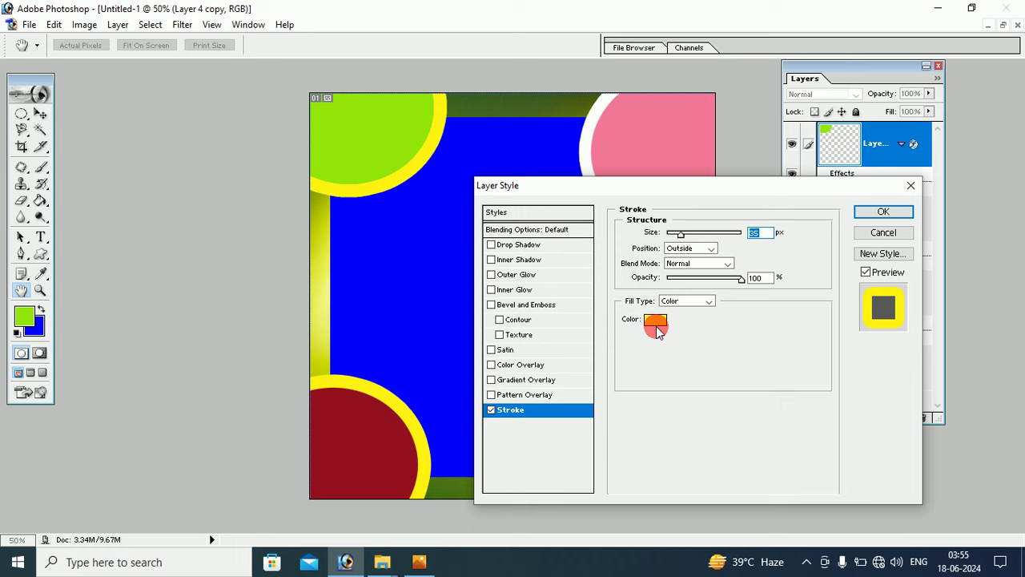
pyautogui.click(656, 320)
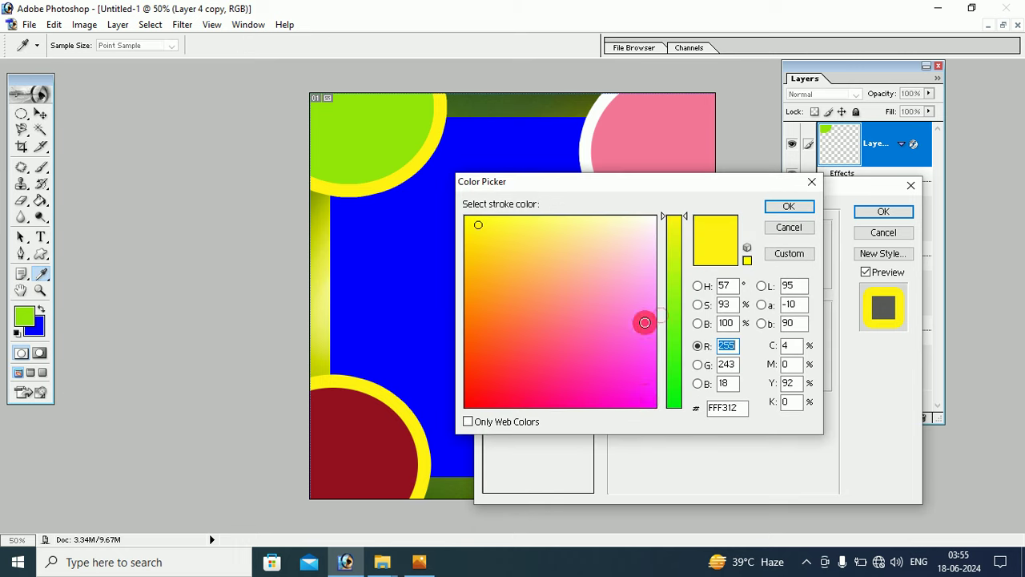
pyautogui.click(643, 399)
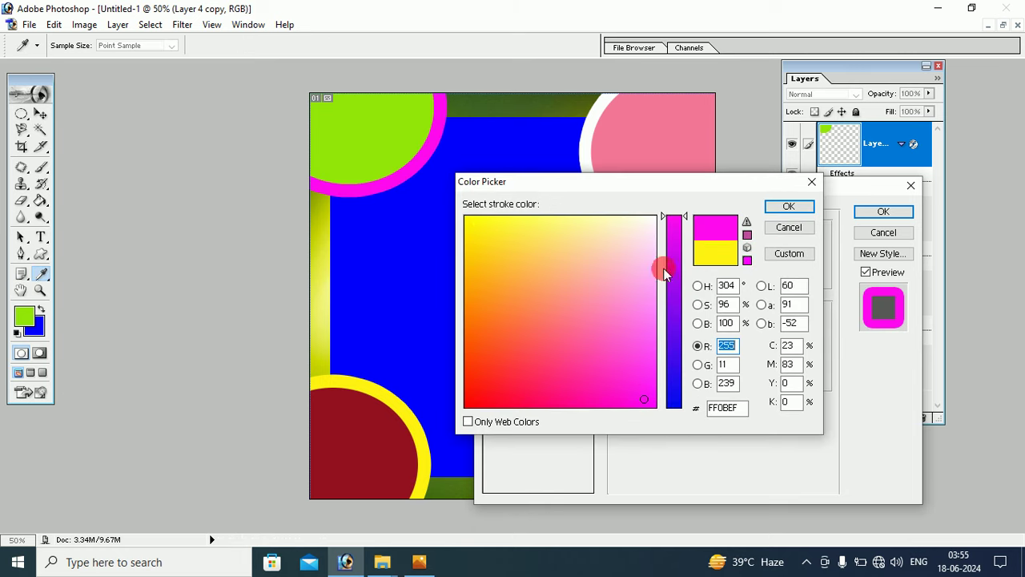
pyautogui.click(671, 375)
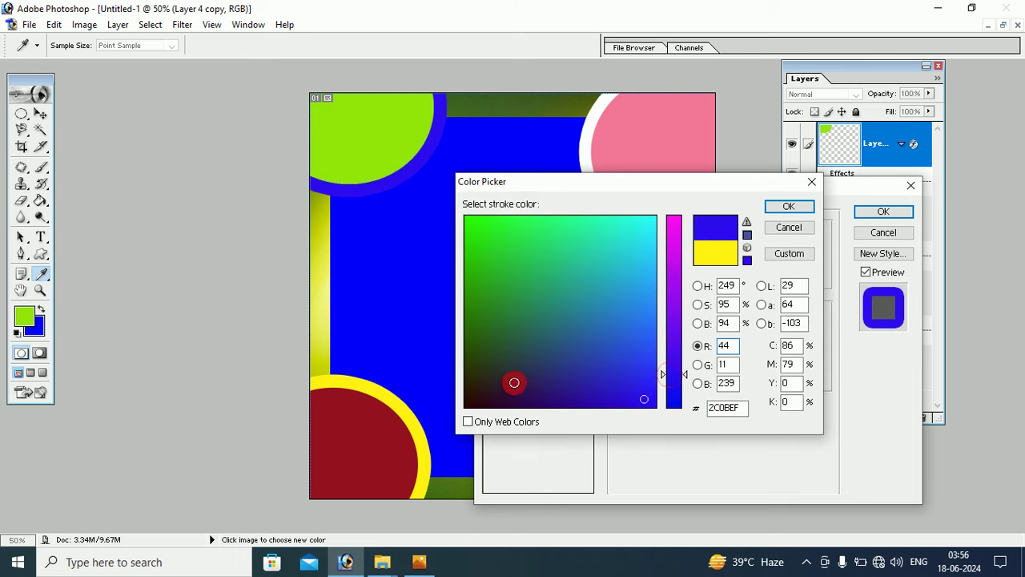
pyautogui.click(510, 385)
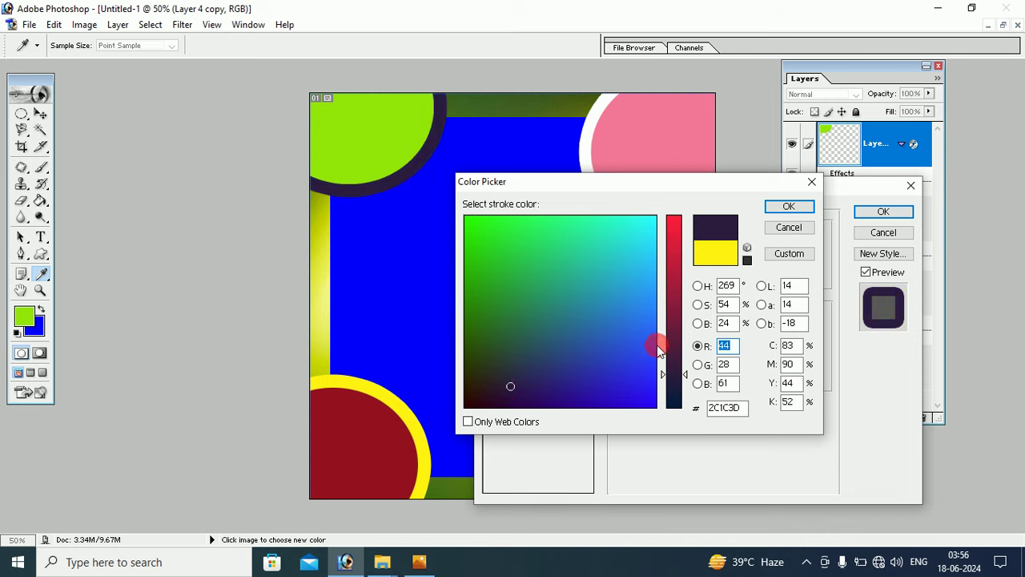
pyautogui.click(677, 268)
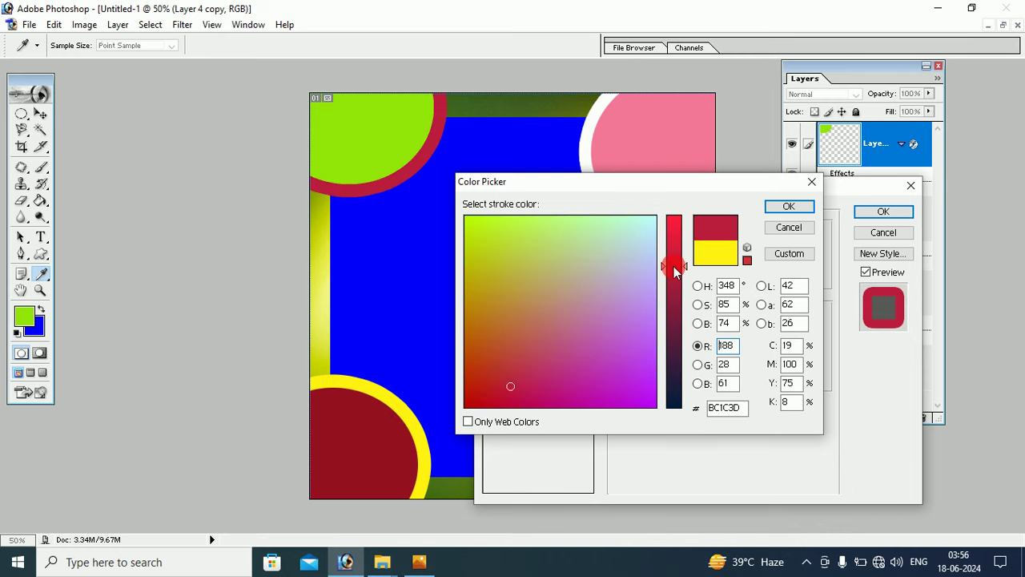
pyautogui.click(640, 389)
# Step: Settle on dark green 173D1B for the outline and apply the layer style
pyautogui.moveTo(603, 245); pyautogui.dragTo(611, 231)
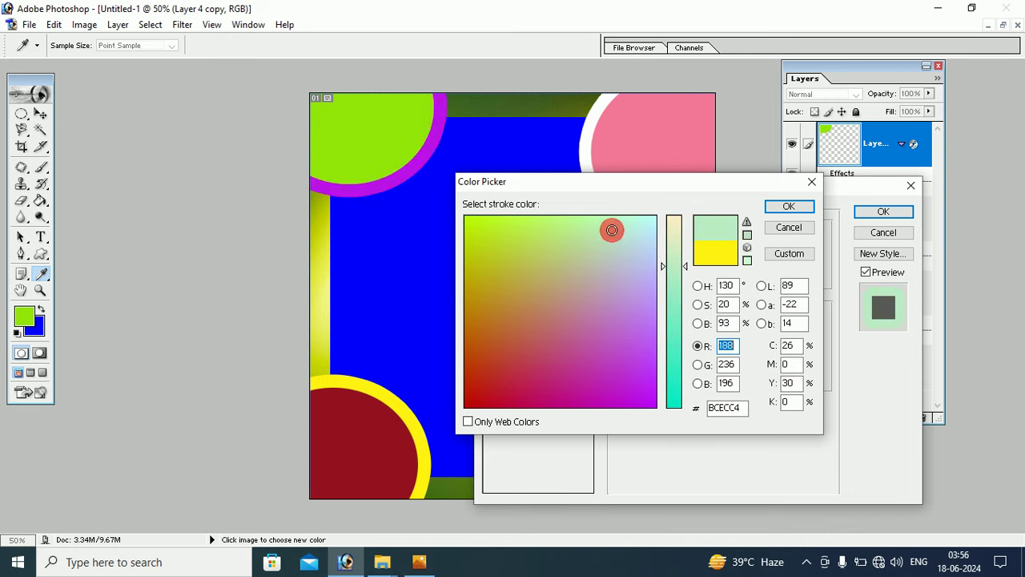
pyautogui.click(500, 238)
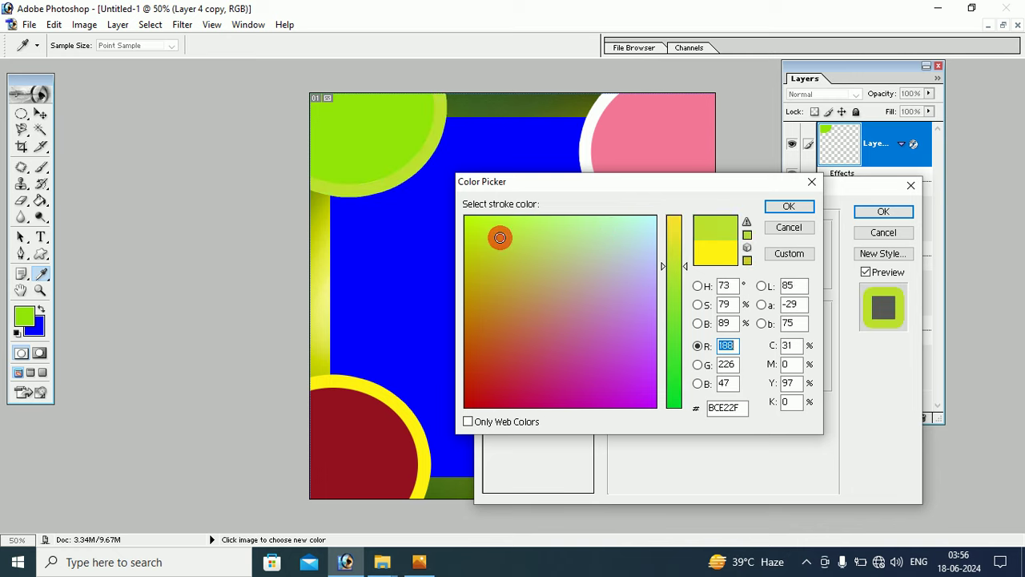
pyautogui.click(484, 361)
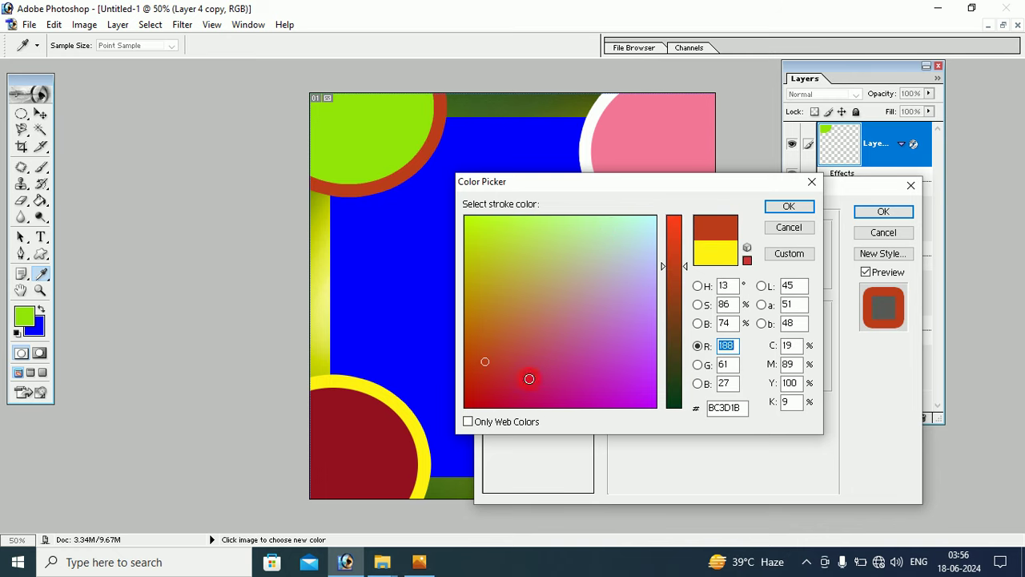
pyautogui.click(673, 390)
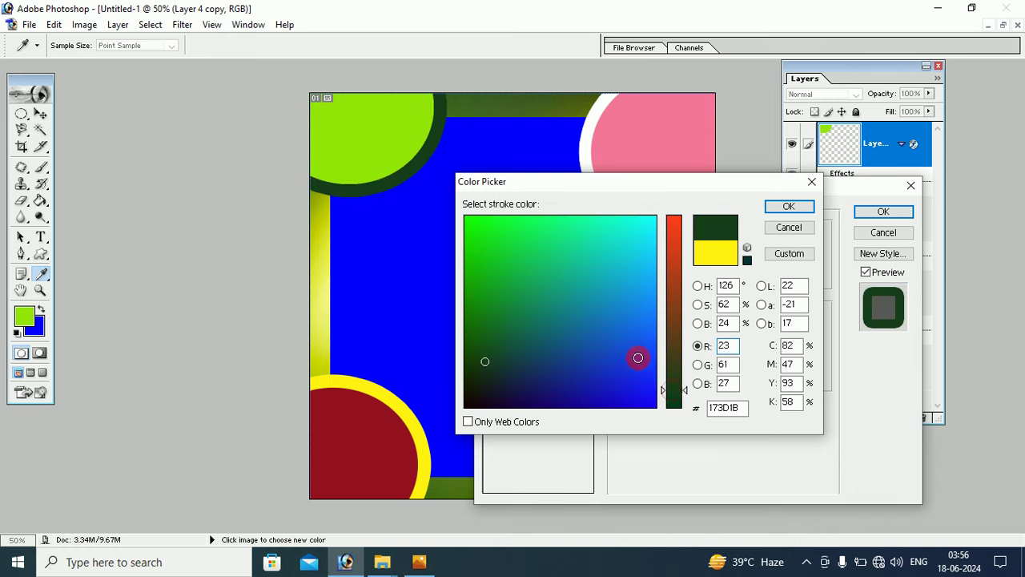
pyautogui.click(787, 207)
pyautogui.click(883, 210)
pyautogui.press('v')
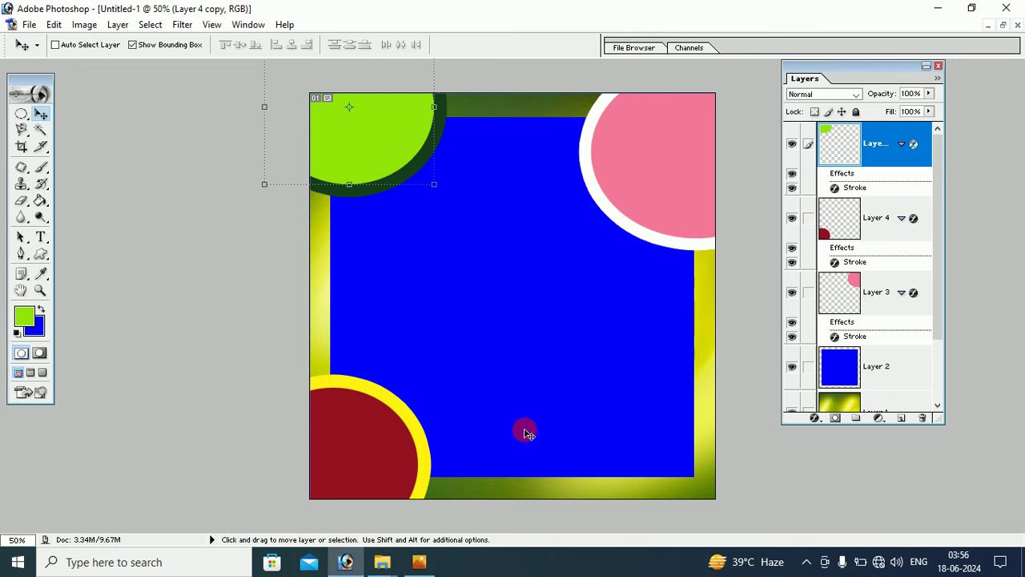
pyautogui.click(344, 561)
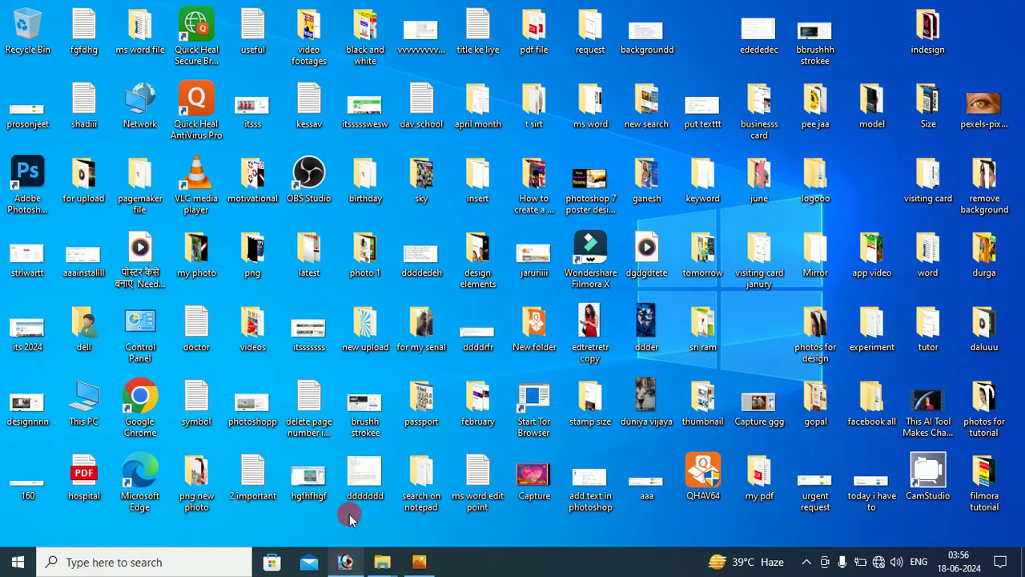
pyautogui.click(344, 563)
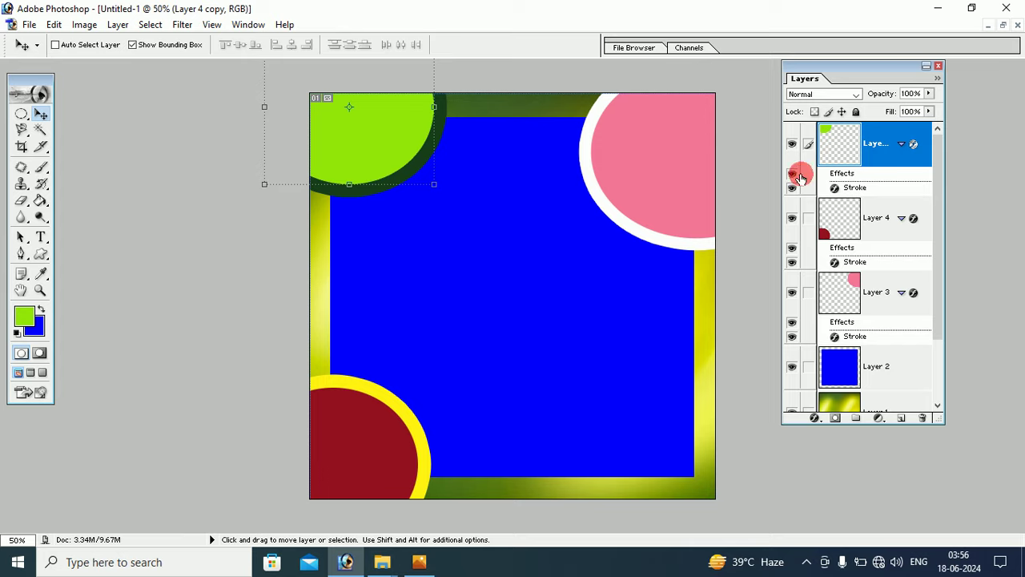
pyautogui.click(1001, 25)
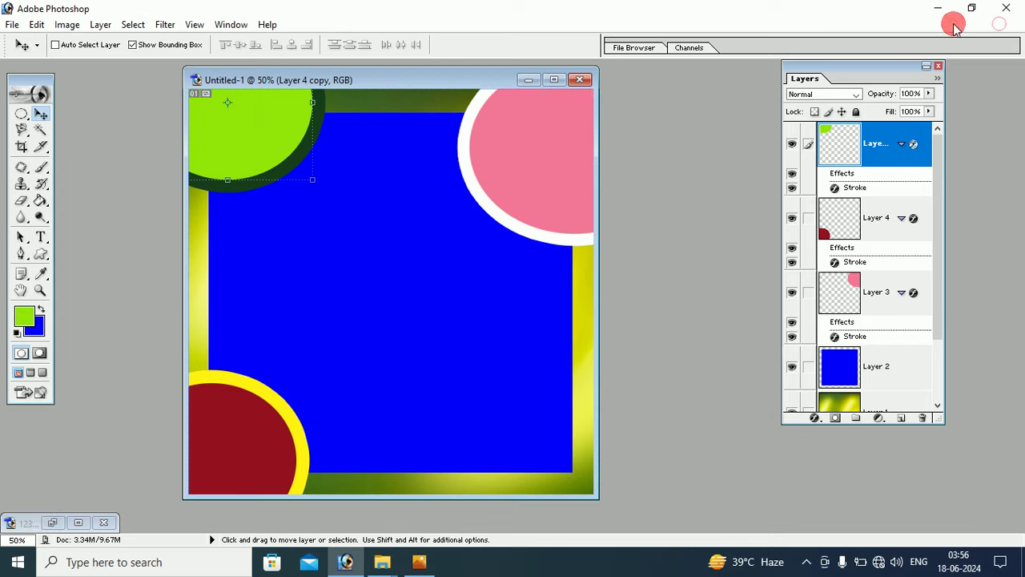
pyautogui.click(49, 523)
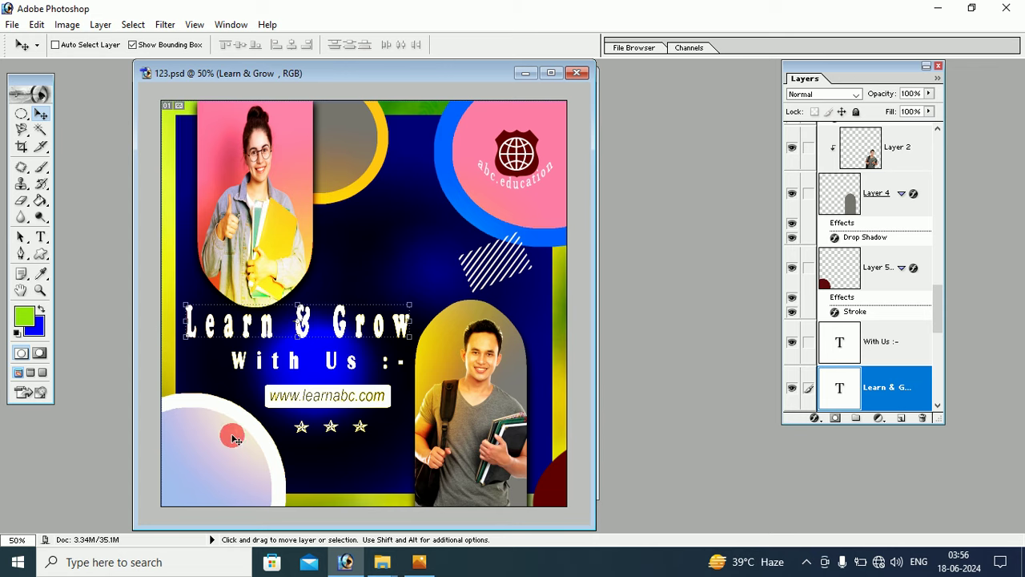
pyautogui.click(524, 72)
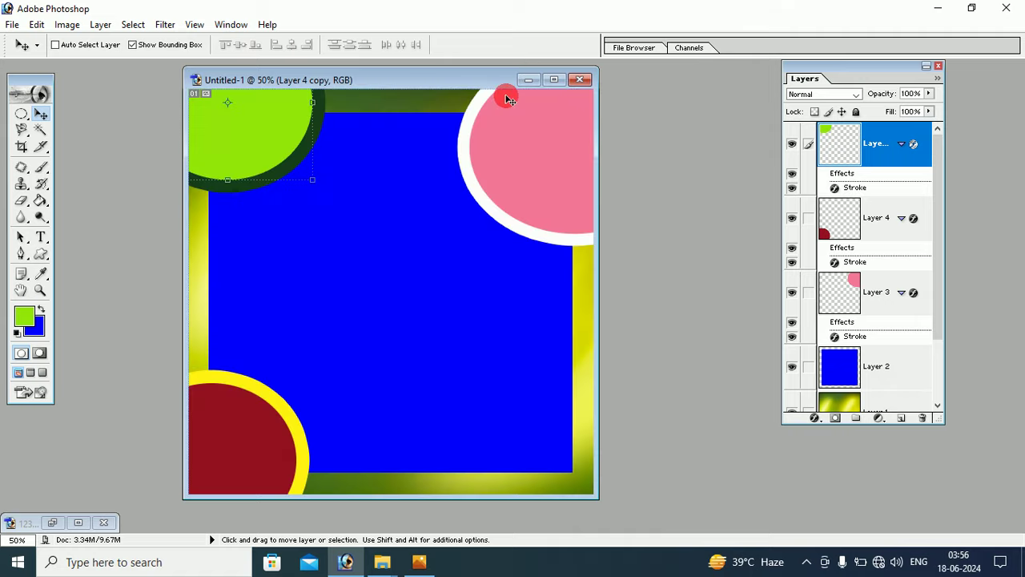
pyautogui.click(554, 80)
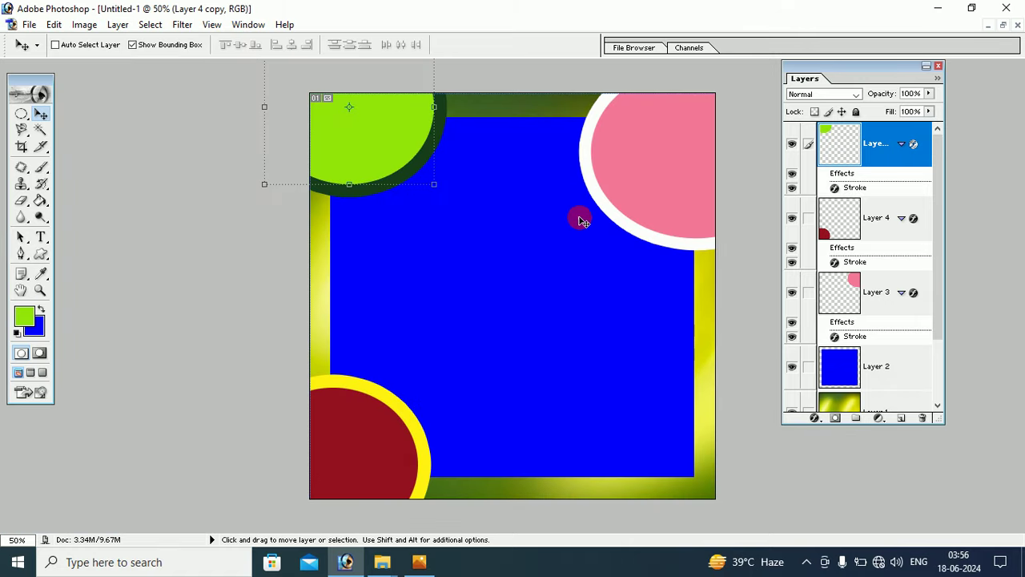
# Step: Hide the green, dark red and pink circle layers and add an empty Layer 5 on top
pyautogui.click(791, 143)
pyautogui.click(789, 191)
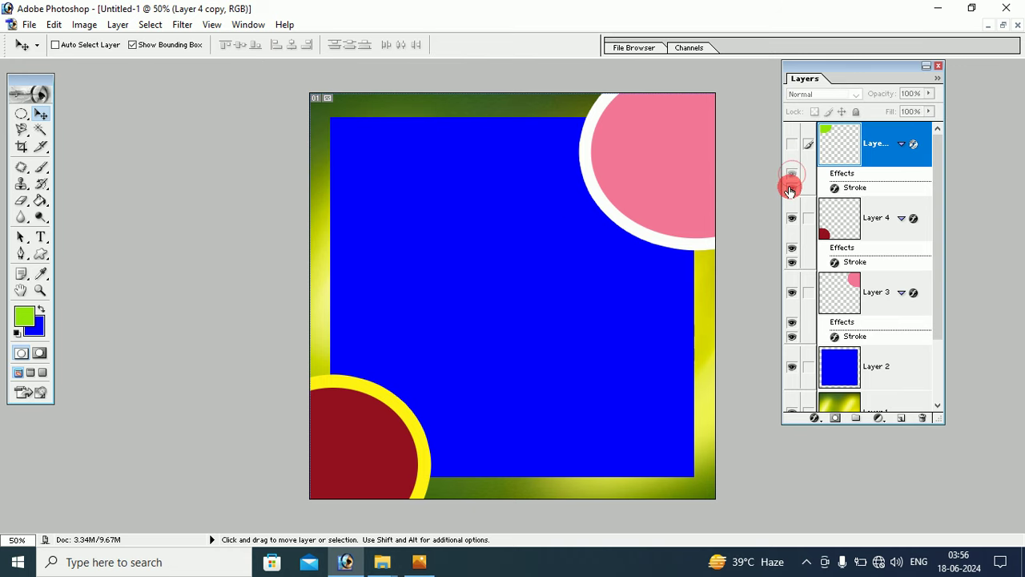
pyautogui.click(793, 235)
pyautogui.click(791, 247)
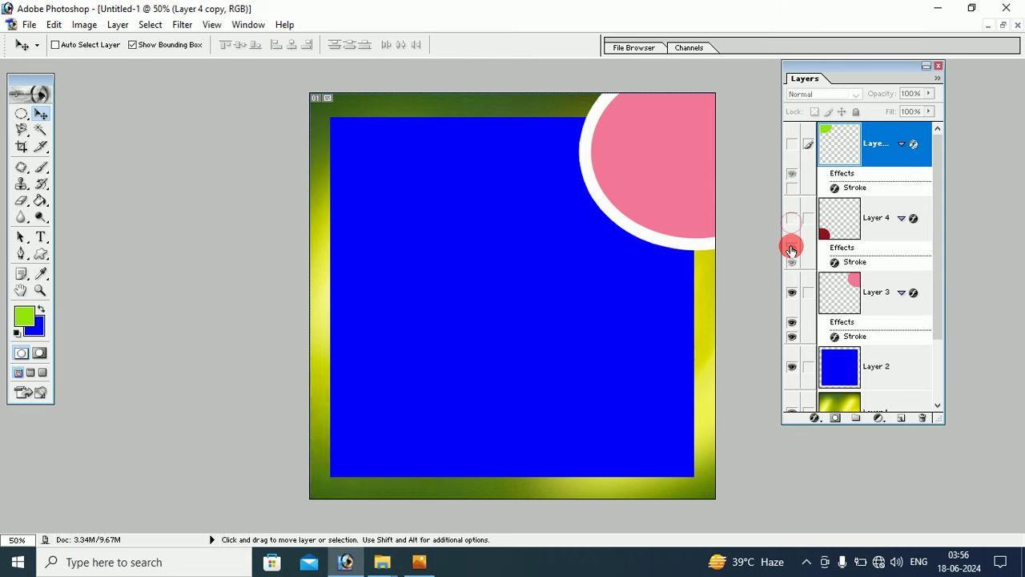
pyautogui.click(790, 285)
pyautogui.click(790, 295)
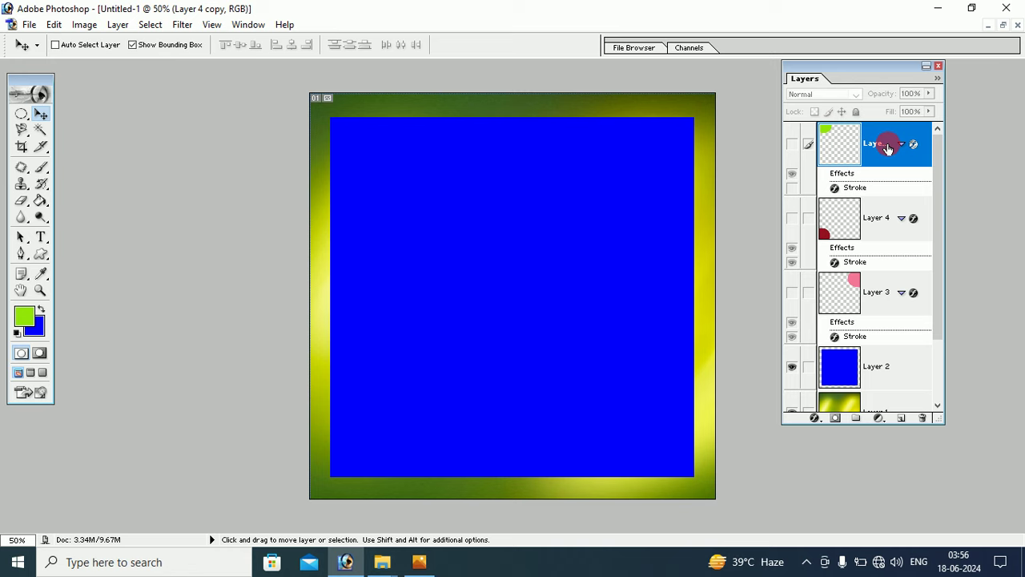
pyautogui.moveTo(874, 143); pyautogui.dragTo(898, 411)
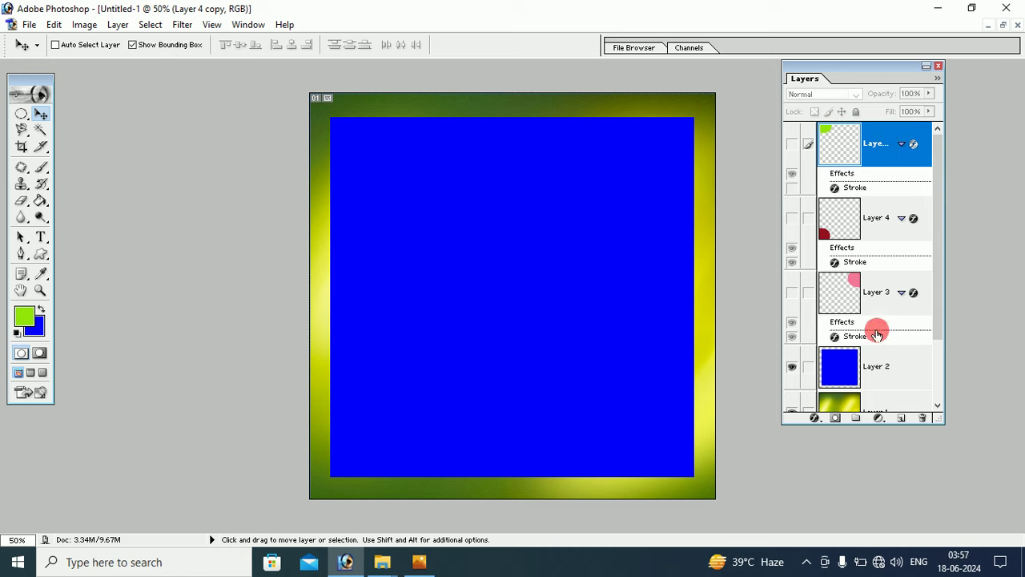
pyautogui.click(898, 411)
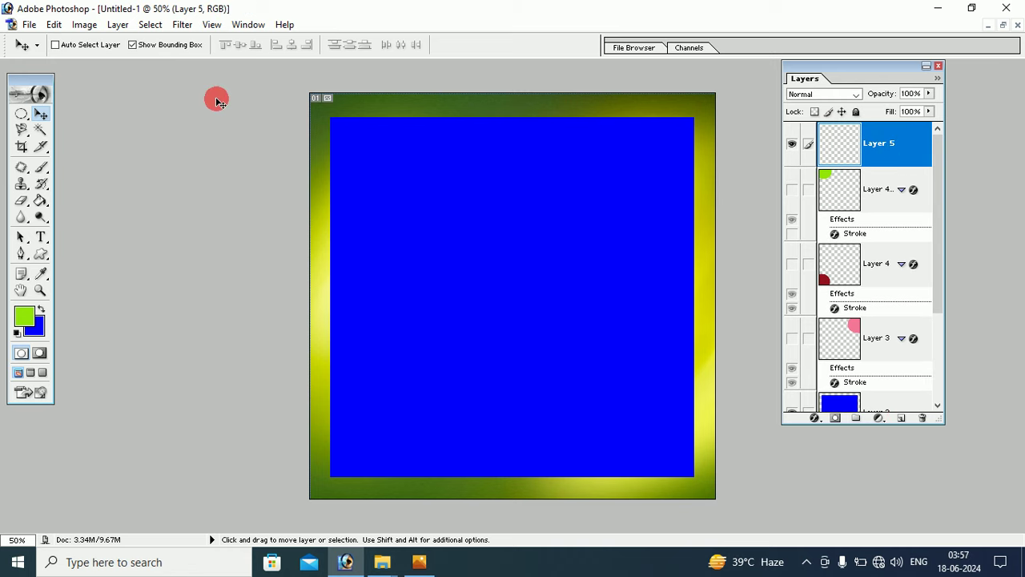
# Step: Draw a tall rectangular marquee down from the poster's top edge over the blue panel
pyautogui.moveTo(20, 118); pyautogui.dragTo(52, 118)
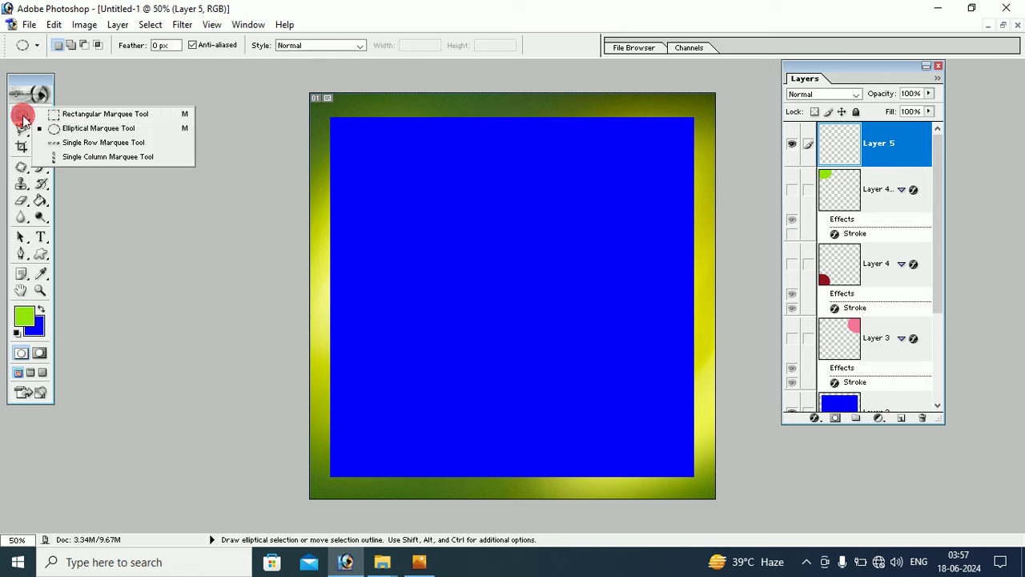
pyautogui.click(67, 115)
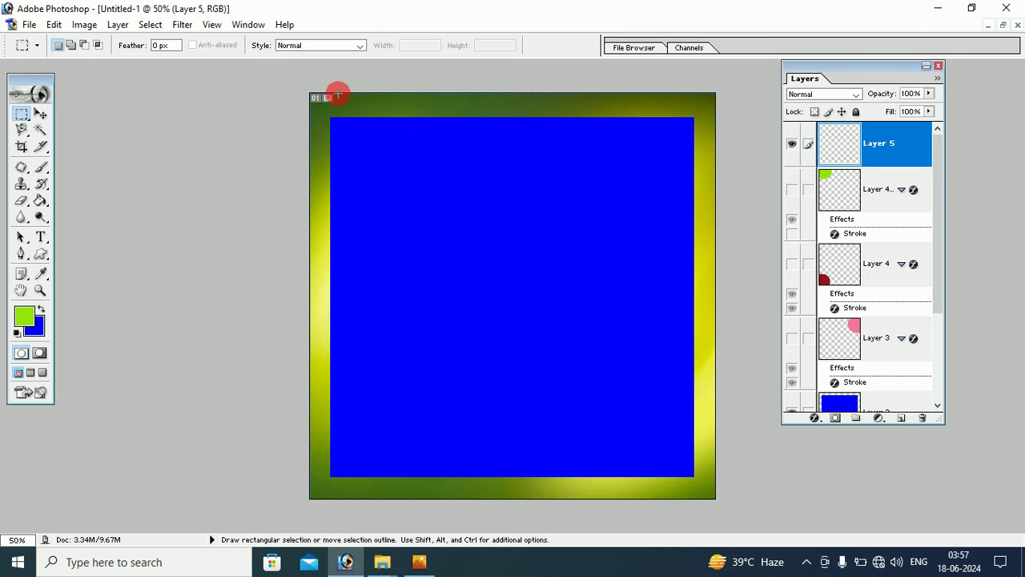
pyautogui.moveTo(403, 143); pyautogui.dragTo(468, 313)
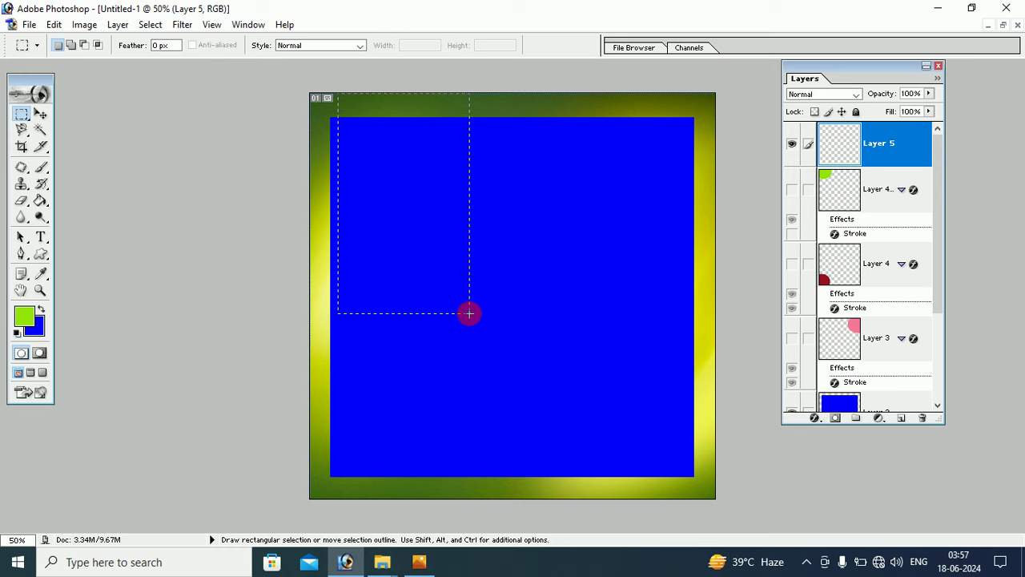
pyautogui.moveTo(469, 313); pyautogui.dragTo(469, 322)
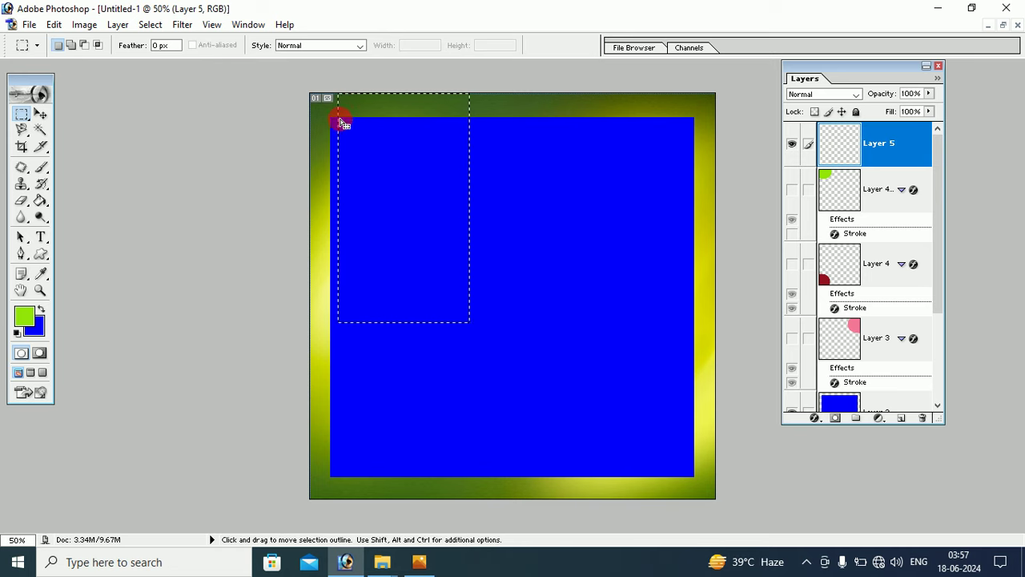
# Step: Narrow the selection from its left side with Transform Selection and commit it
pyautogui.click(149, 25)
pyautogui.click(180, 213)
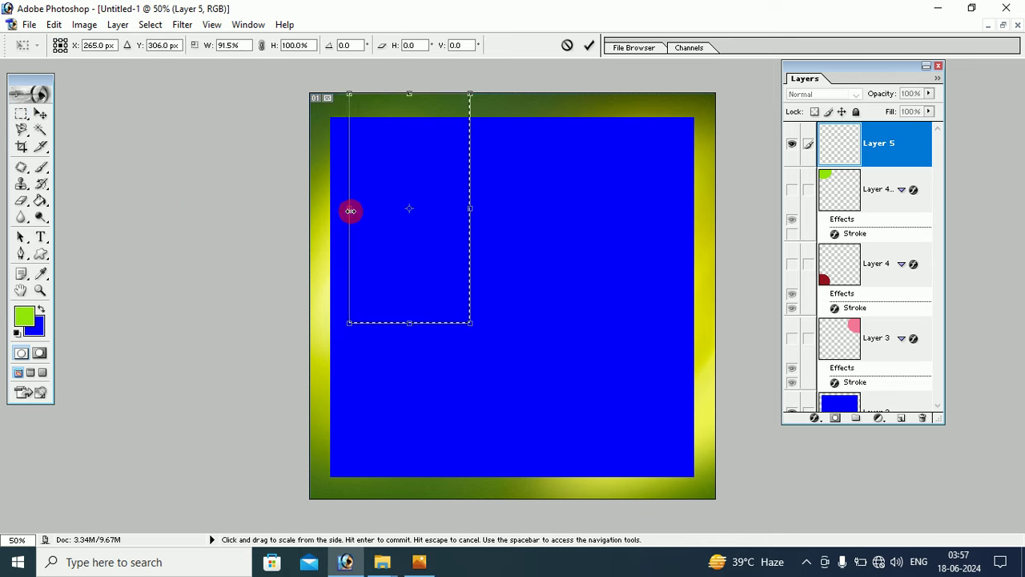
pyautogui.moveTo(342, 212); pyautogui.dragTo(465, 213)
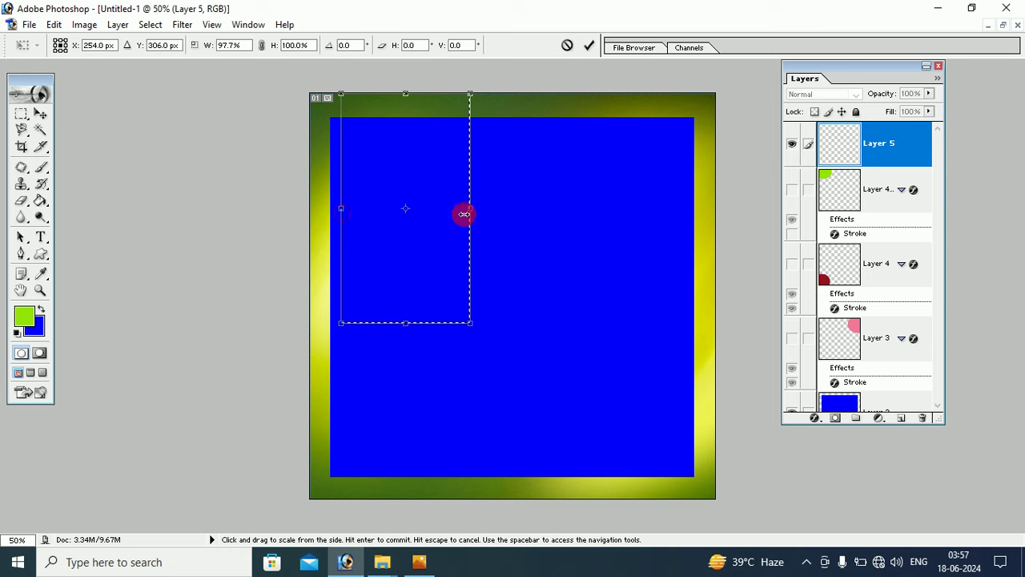
pyautogui.click(42, 120)
pyautogui.click(453, 222)
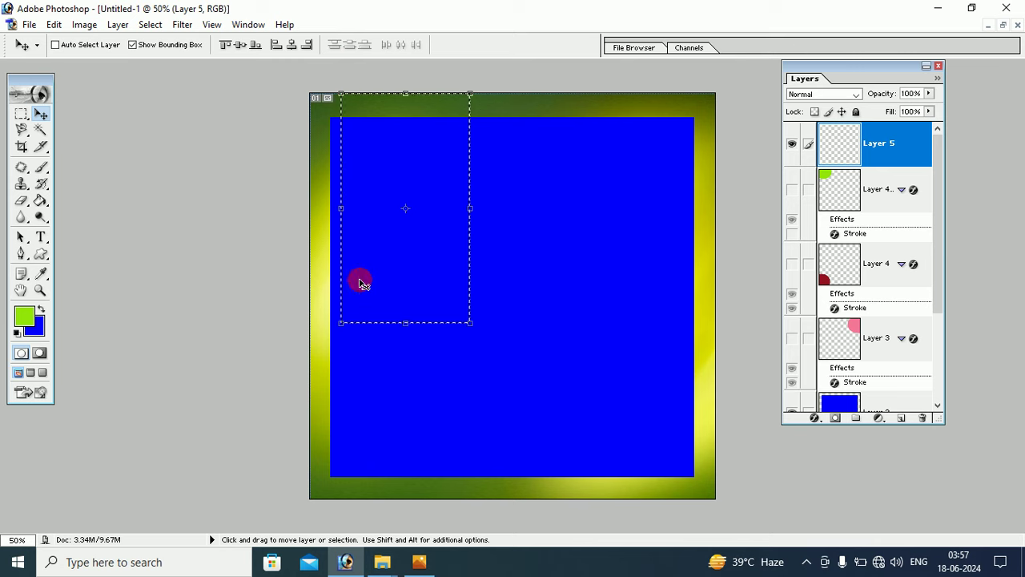
pyautogui.click(329, 248)
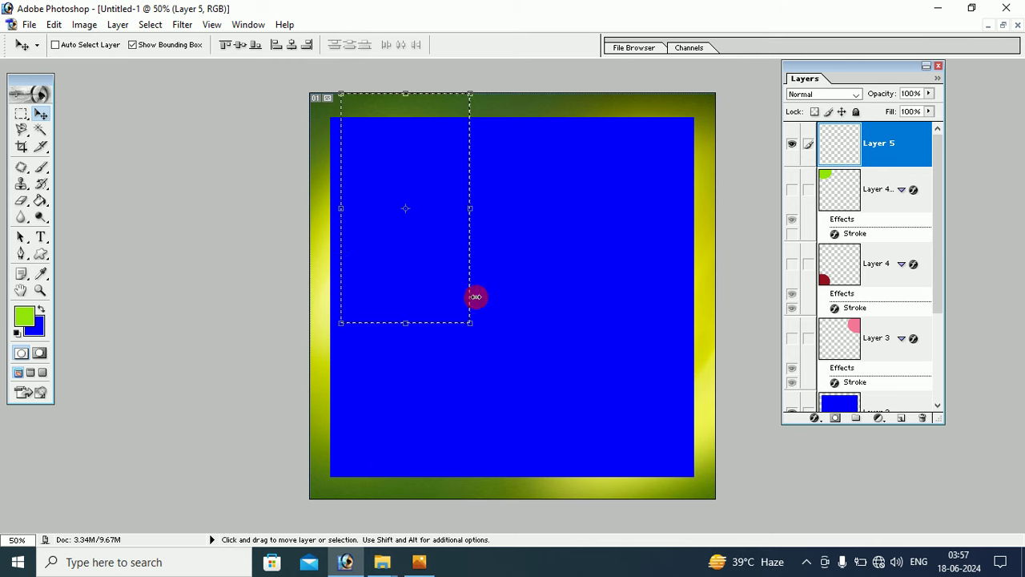
pyautogui.click(154, 26)
pyautogui.moveTo(174, 151)
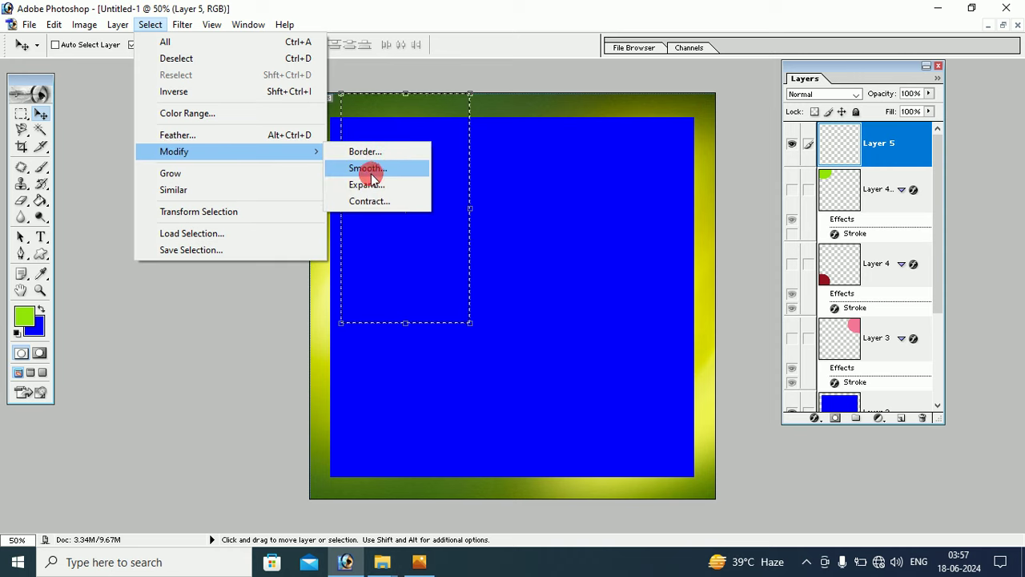
# Step: Apply Smooth Selection with a 100-pixel sample radius to round the rectangle's corners
pyautogui.click(387, 176)
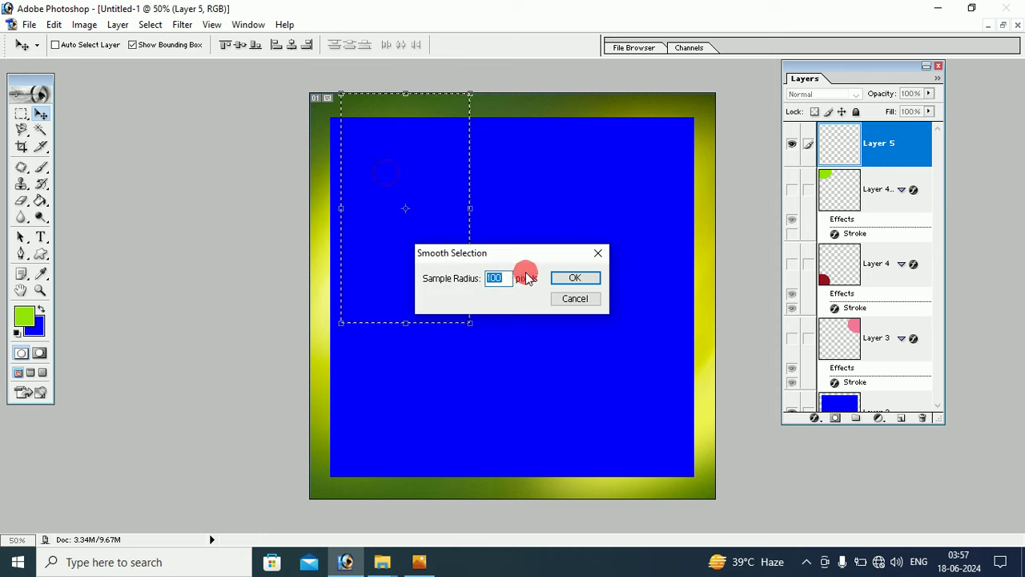
pyautogui.write('100')
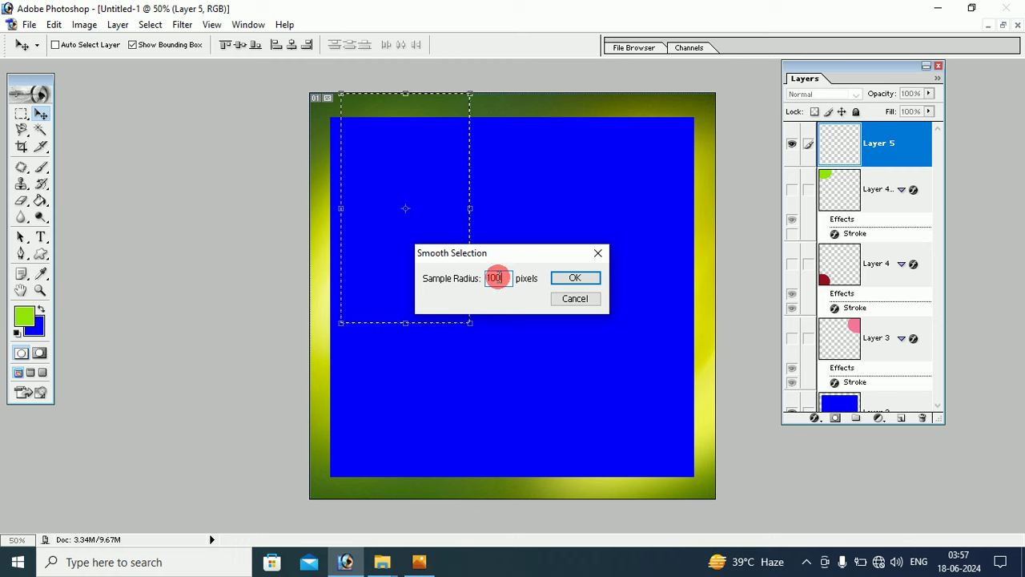
pyautogui.click(571, 278)
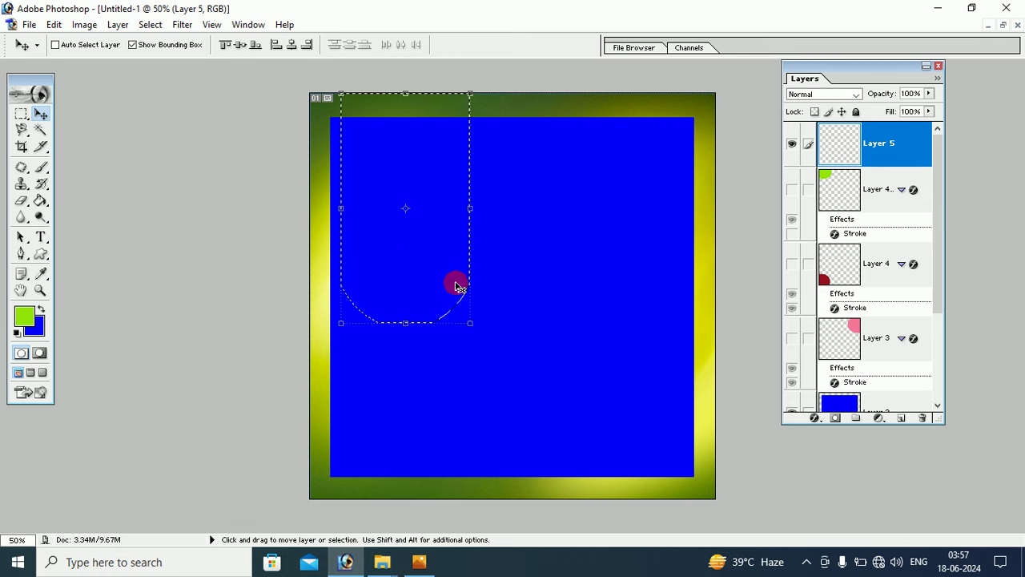
# Step: Fill the rounded selection on Layer 5 with dark red 931112
pyautogui.click(20, 321)
pyautogui.click(478, 394)
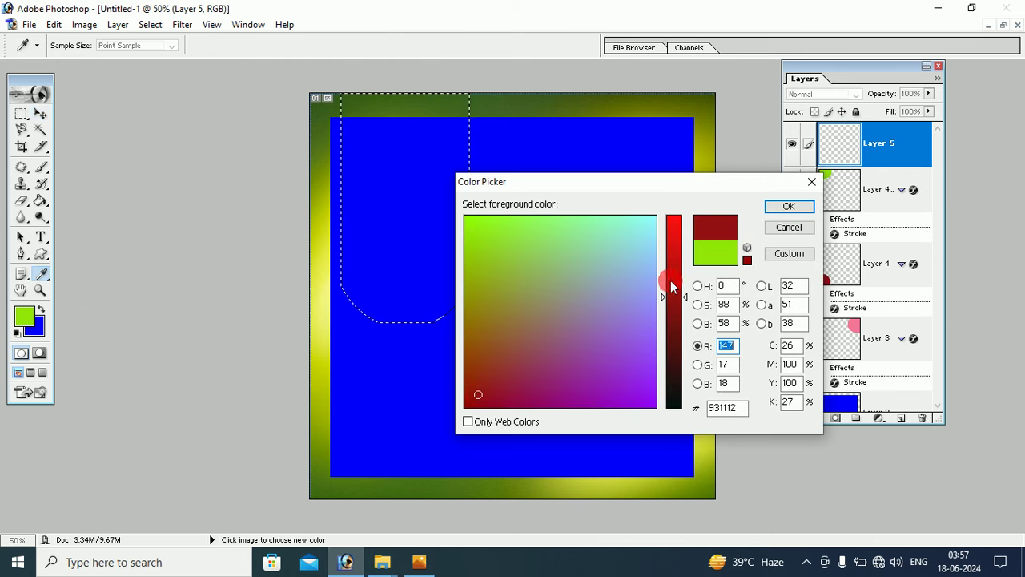
pyautogui.click(777, 206)
pyautogui.click(24, 189)
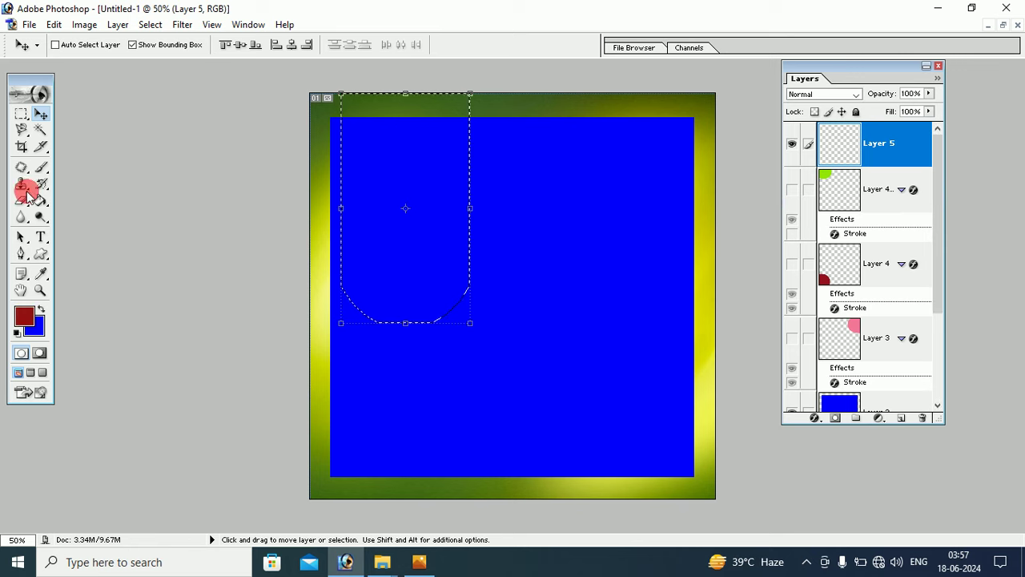
pyautogui.click(40, 200)
pyautogui.click(359, 216)
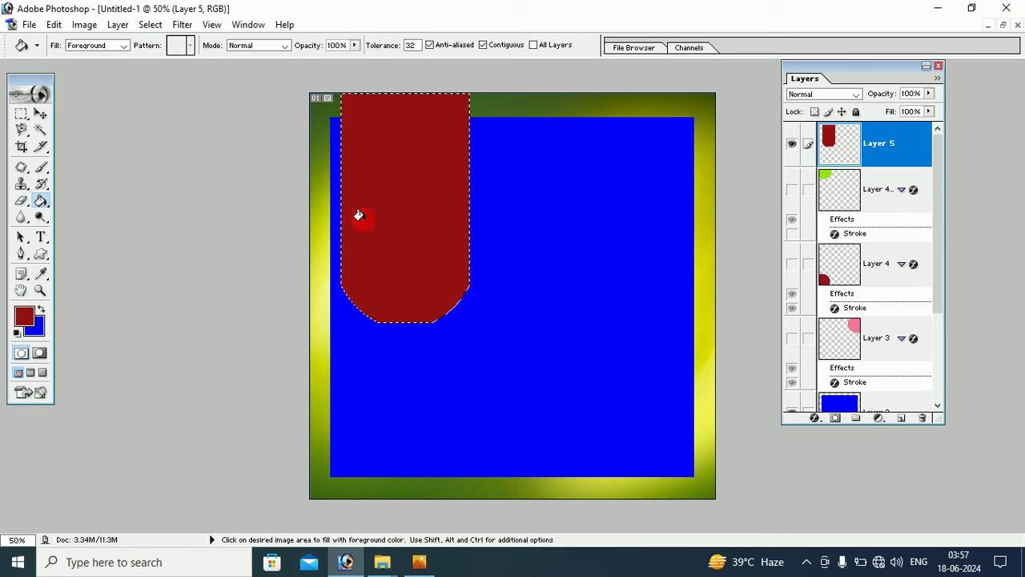
# Step: Deselect and nudge the red arch up slightly
pyautogui.click(151, 24)
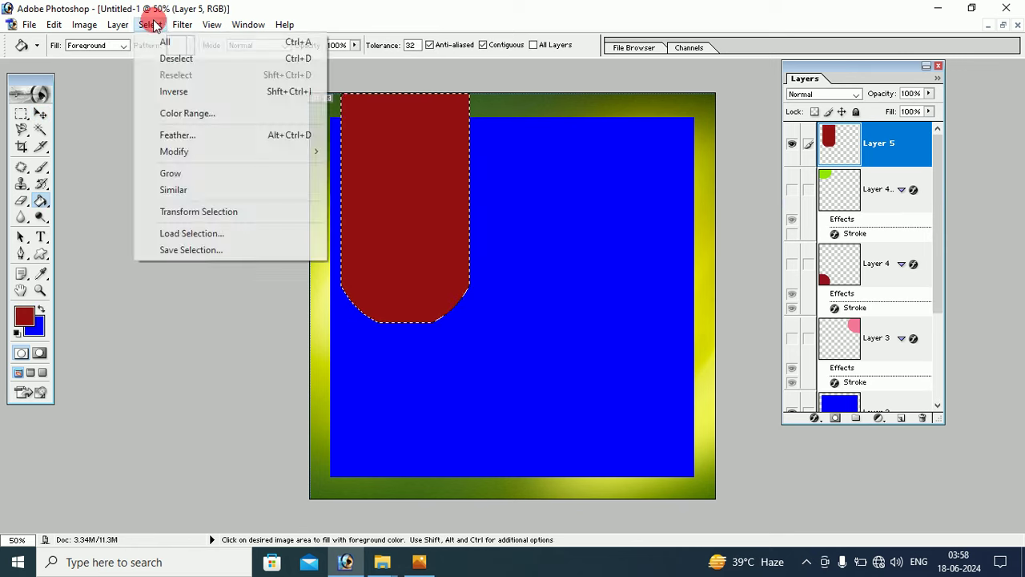
pyautogui.click(161, 58)
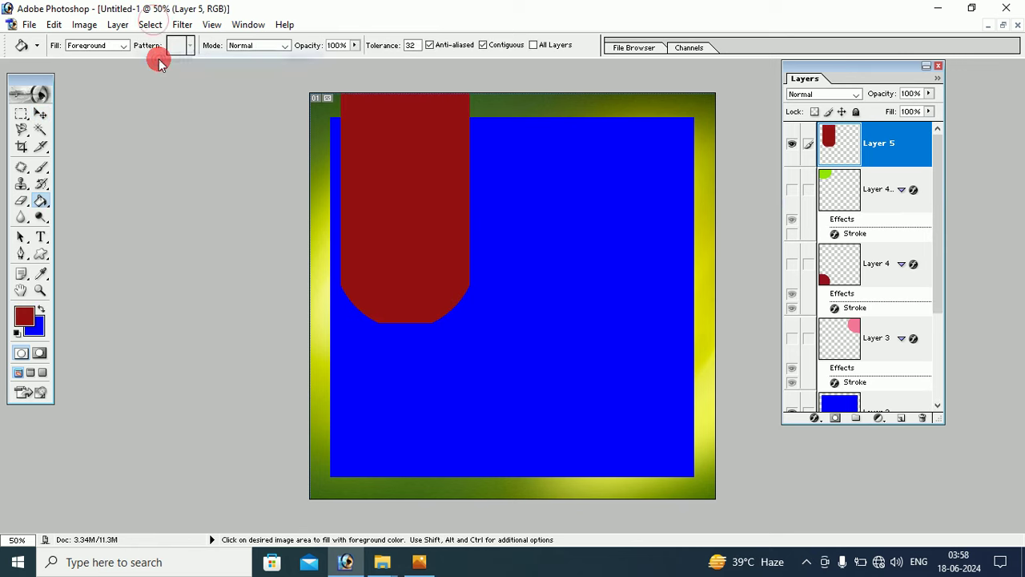
pyautogui.click(40, 115)
pyautogui.moveTo(401, 175); pyautogui.dragTo(400, 162)
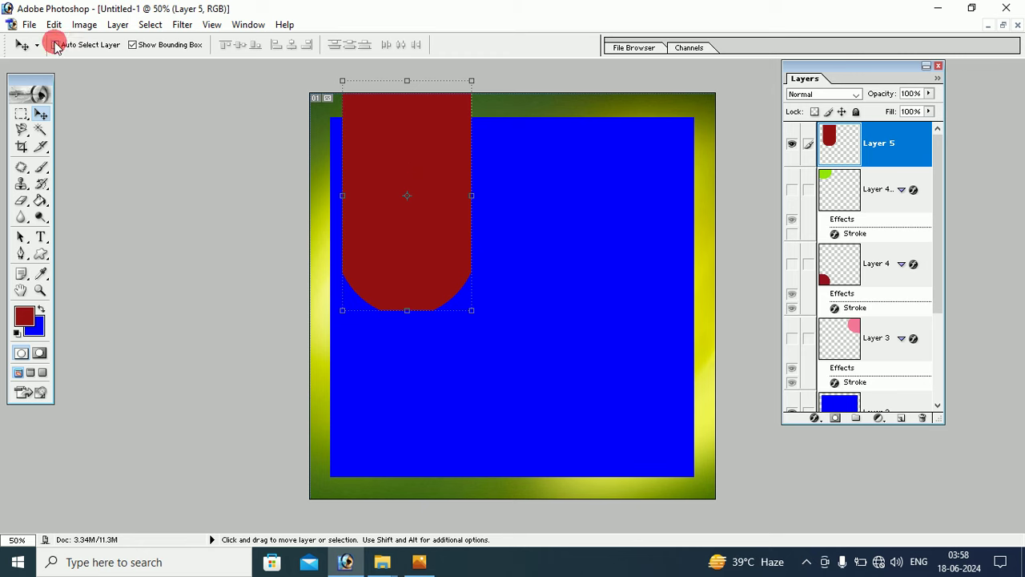
pyautogui.click(26, 23)
# Step: Browse the june folder in the Open dialog and open the young student JPG photo
pyautogui.click(41, 64)
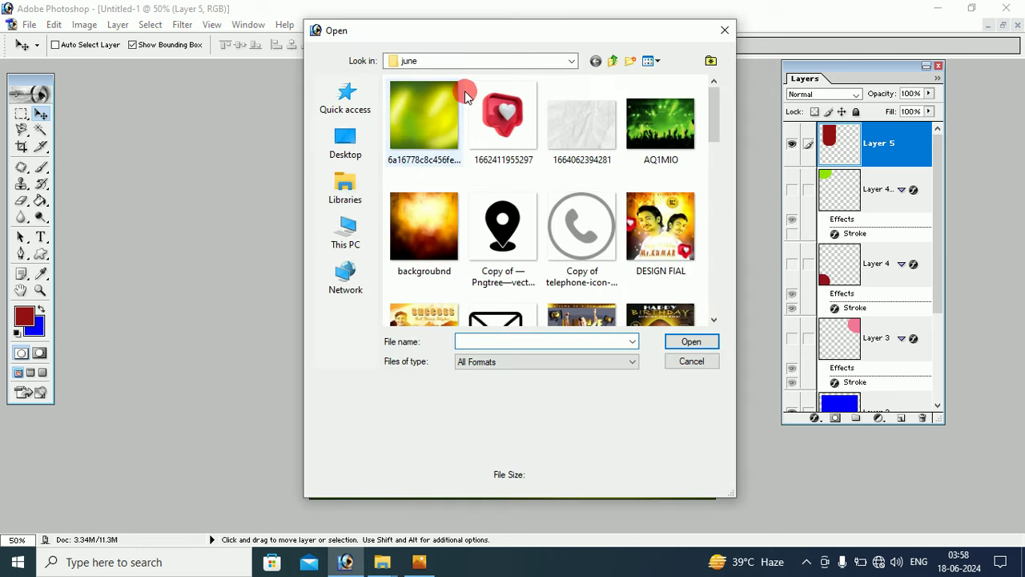
pyautogui.moveTo(715, 100); pyautogui.dragTo(707, 276)
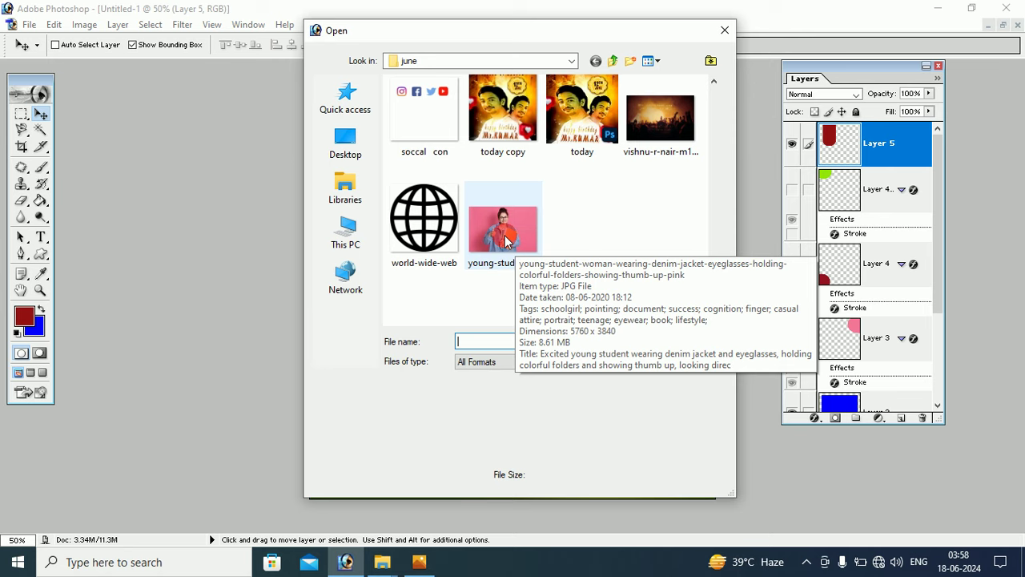
pyautogui.click(504, 232)
# Step: Drag the student photo into the poster document as Layer 6 and close its window
pyautogui.click(691, 341)
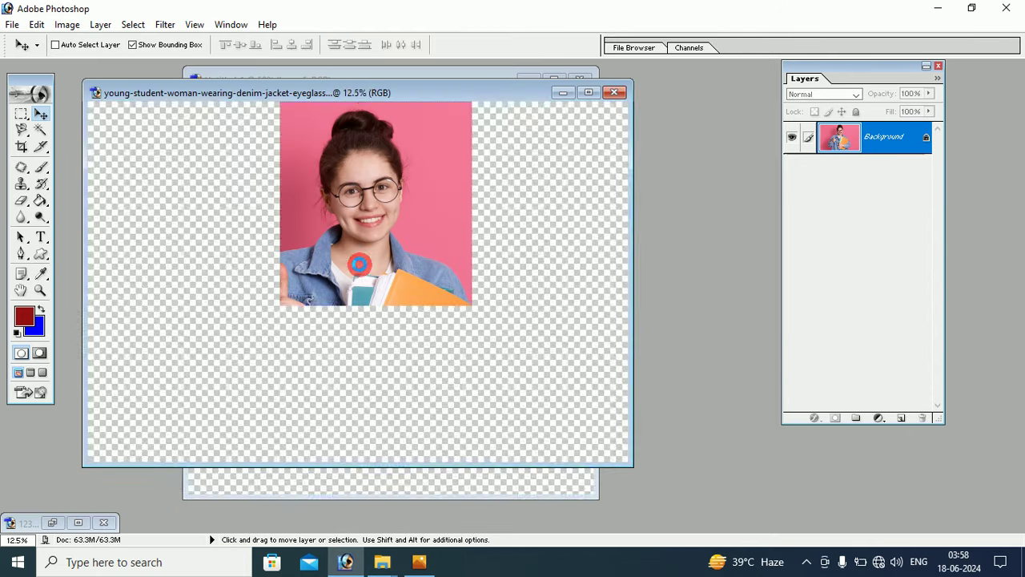
pyautogui.moveTo(361, 87)
pyautogui.mouseDown()
pyautogui.moveTo(478, 311)
pyautogui.moveTo(301, 174)
pyautogui.mouseUp()
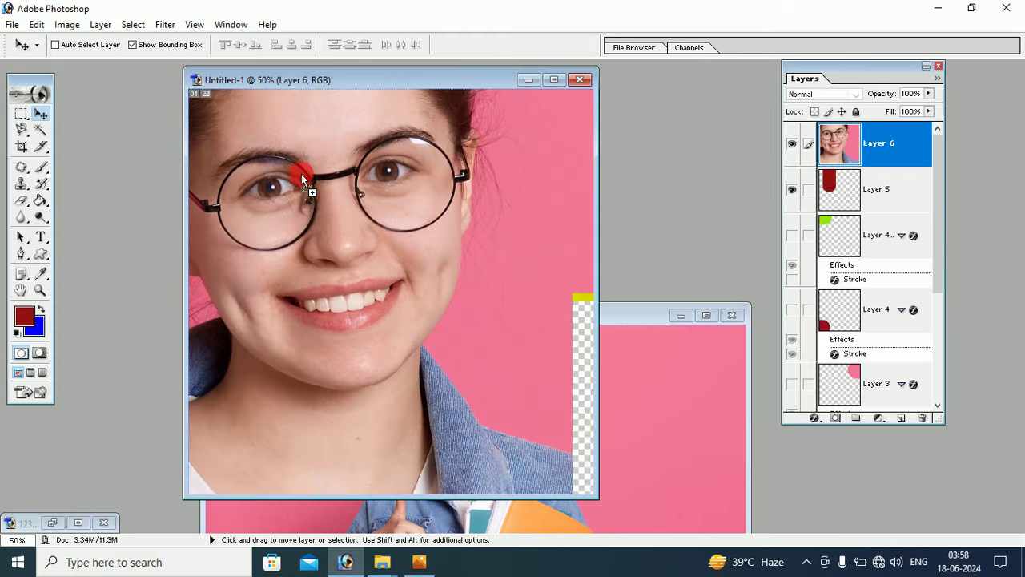
pyautogui.click(731, 315)
pyautogui.click(554, 80)
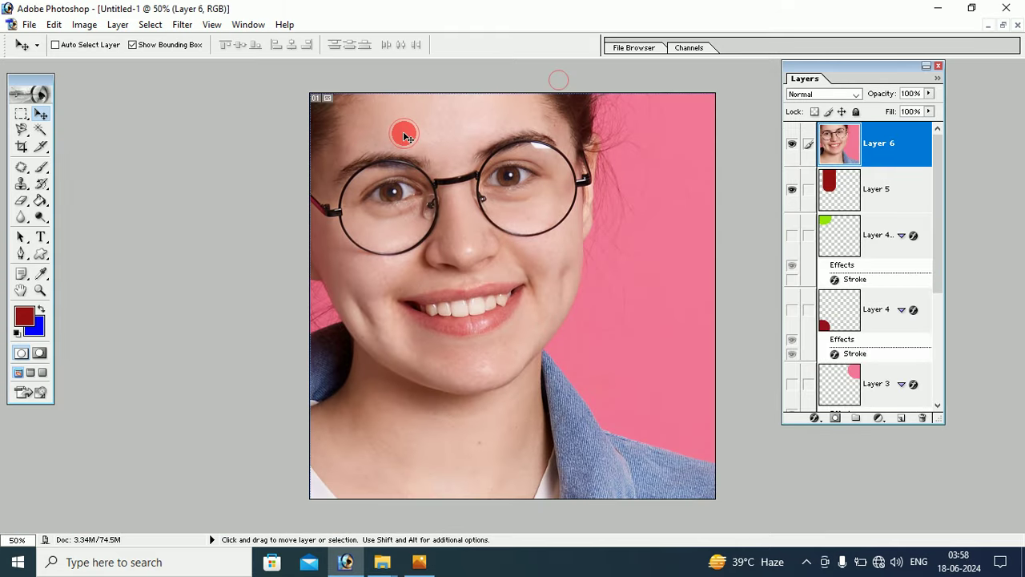
pyautogui.moveTo(402, 130); pyautogui.dragTo(629, 377)
pyautogui.moveTo(357, 161)
pyautogui.mouseDown()
pyautogui.moveTo(616, 263)
pyautogui.moveTo(375, 226)
pyautogui.mouseUp()
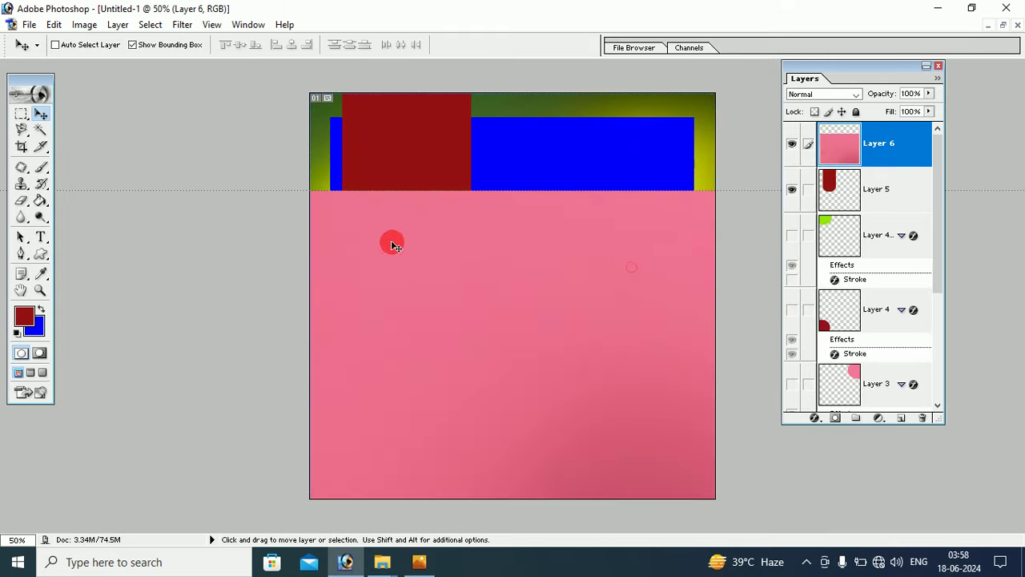
pyautogui.moveTo(565, 212)
pyautogui.mouseDown()
pyautogui.moveTo(334, 220)
pyautogui.moveTo(358, 190)
pyautogui.mouseUp()
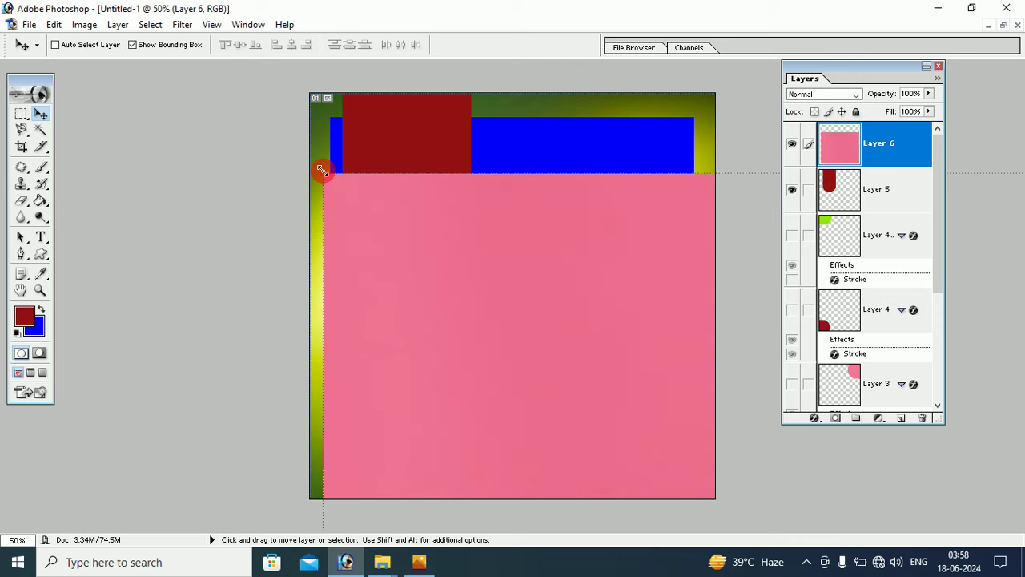
# Step: Scale the photo to about 13.9% × 15.4% at the poster's top-left and apply
pyautogui.moveTo(320, 170); pyautogui.dragTo(606, 388)
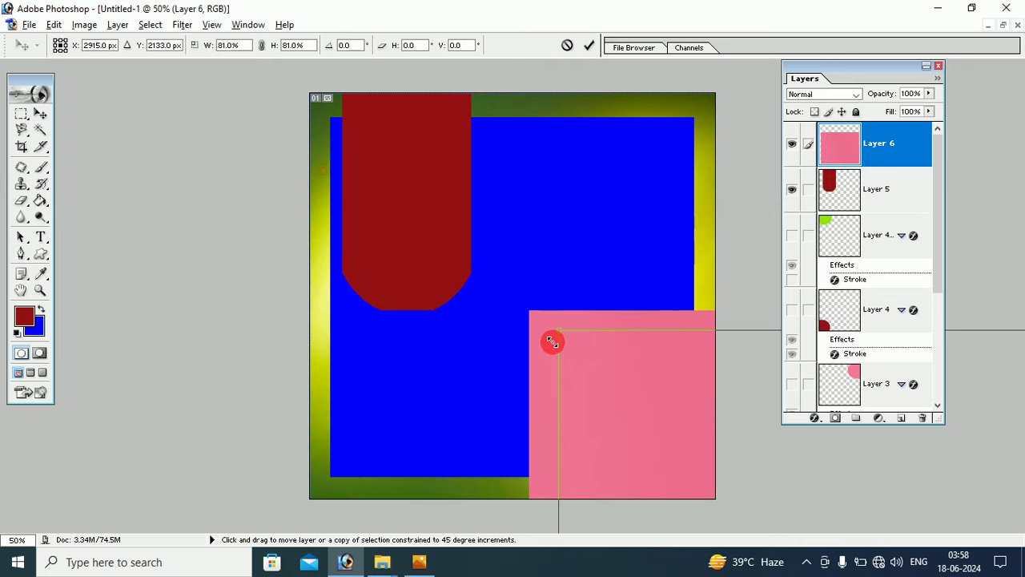
pyautogui.moveTo(362, 232); pyautogui.dragTo(615, 356)
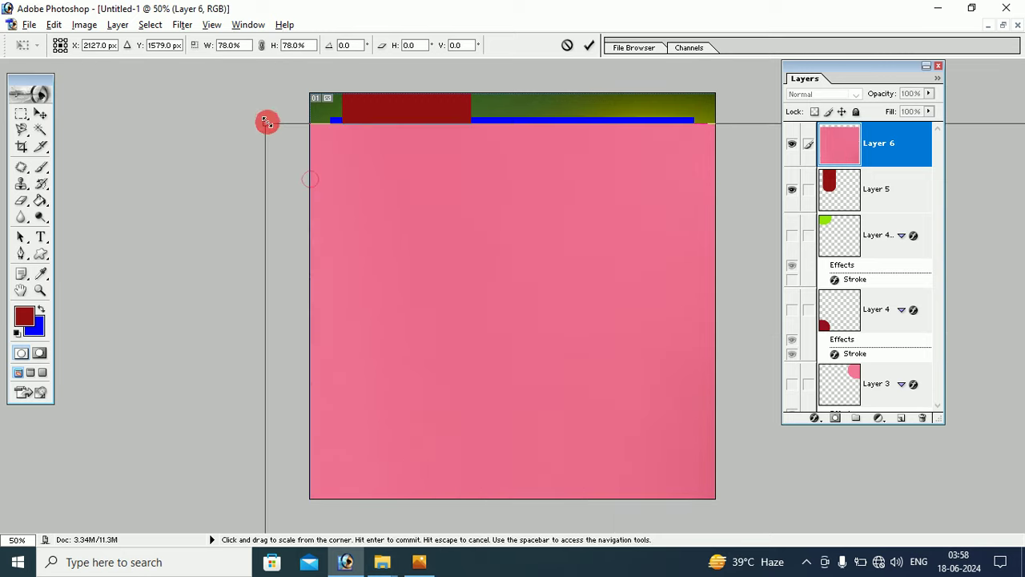
pyautogui.moveTo(660, 411); pyautogui.dragTo(245, 184)
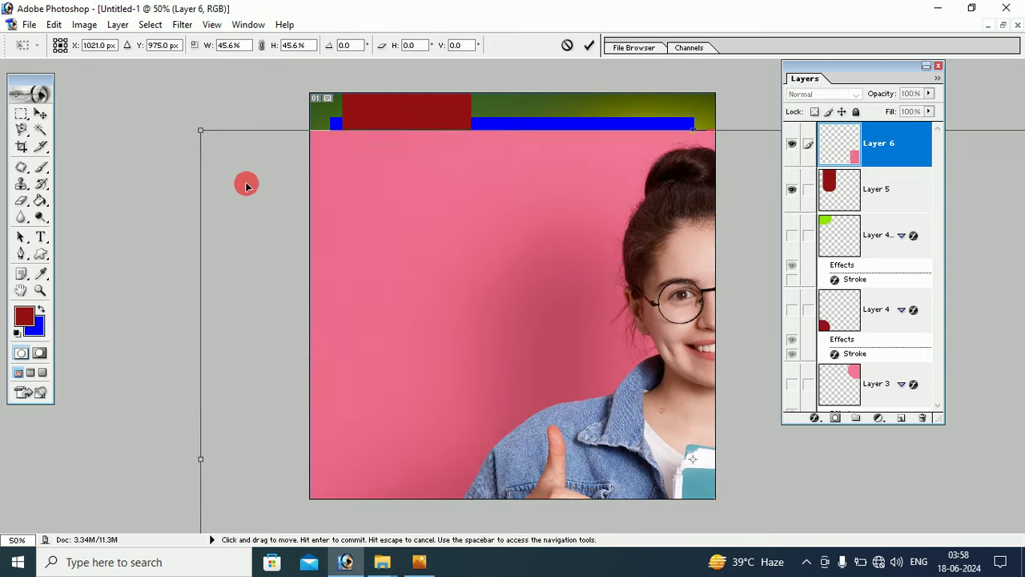
pyautogui.moveTo(205, 131)
pyautogui.mouseDown()
pyautogui.moveTo(471, 295)
pyautogui.moveTo(549, 359)
pyautogui.mouseUp()
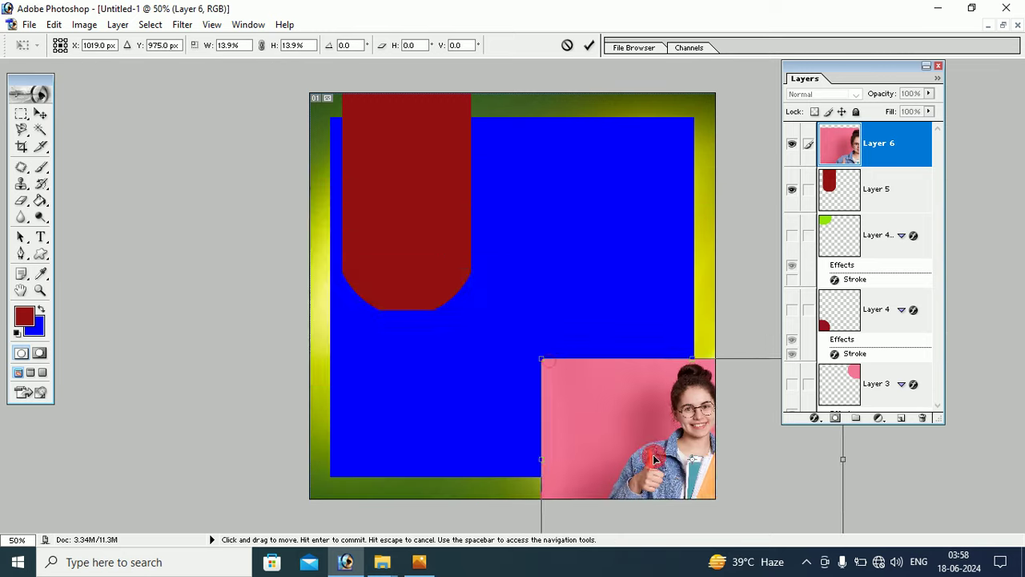
pyautogui.moveTo(678, 408); pyautogui.dragTo(431, 240)
pyautogui.moveTo(439, 168); pyautogui.dragTo(440, 117)
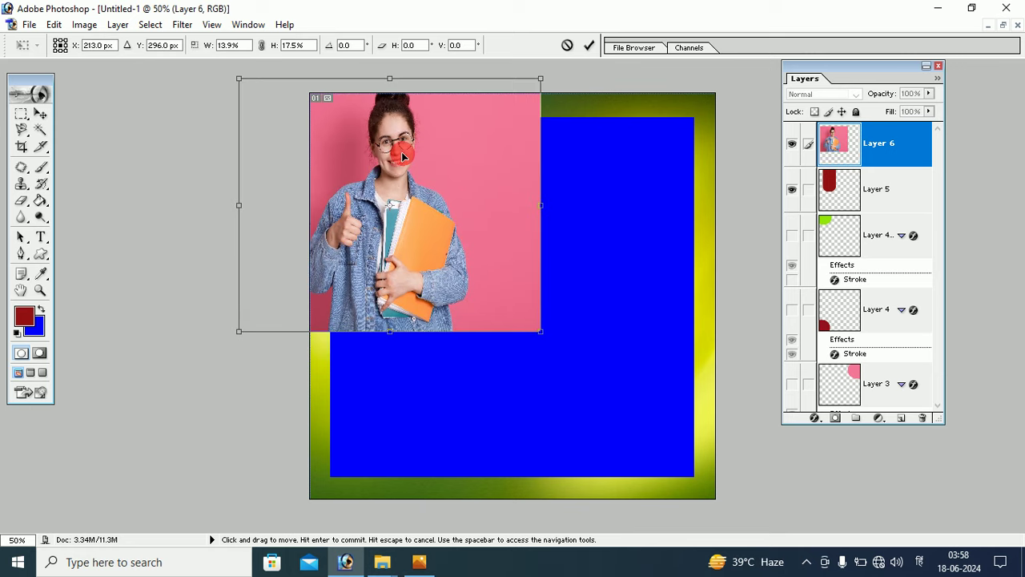
pyautogui.moveTo(453, 190); pyautogui.dragTo(407, 156)
pyautogui.moveTo(396, 339); pyautogui.dragTo(407, 312)
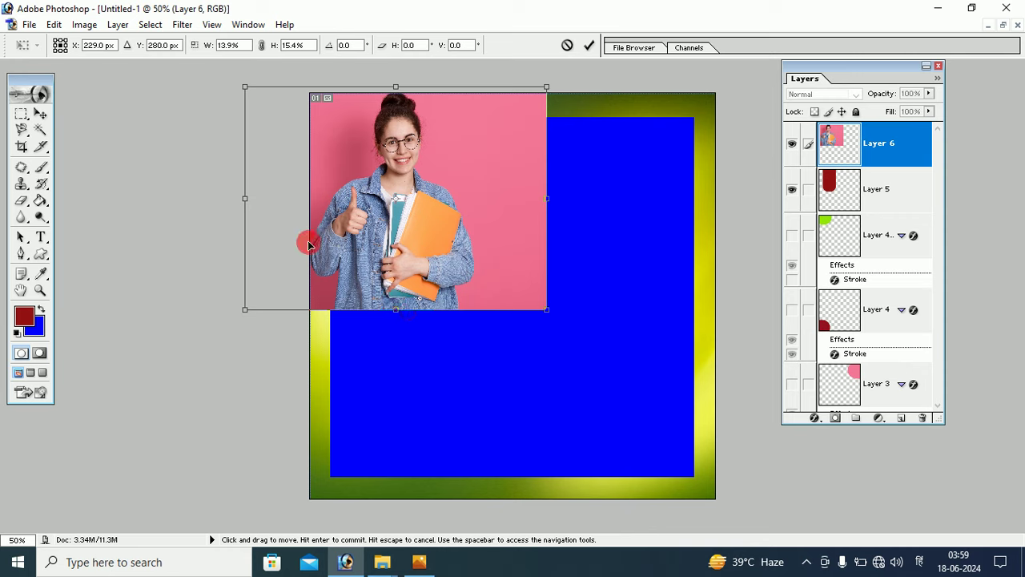
pyautogui.click(38, 114)
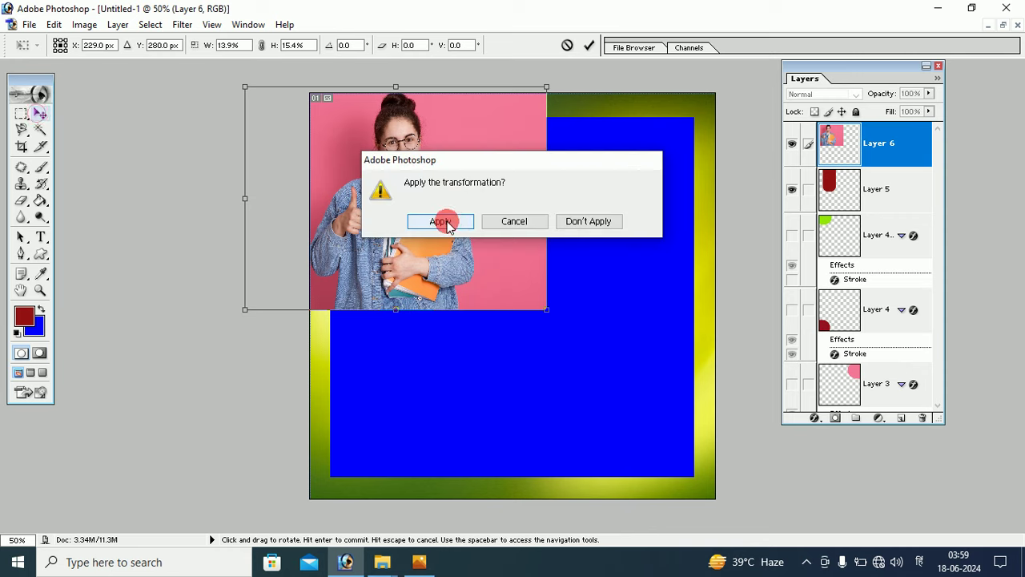
pyautogui.click(443, 222)
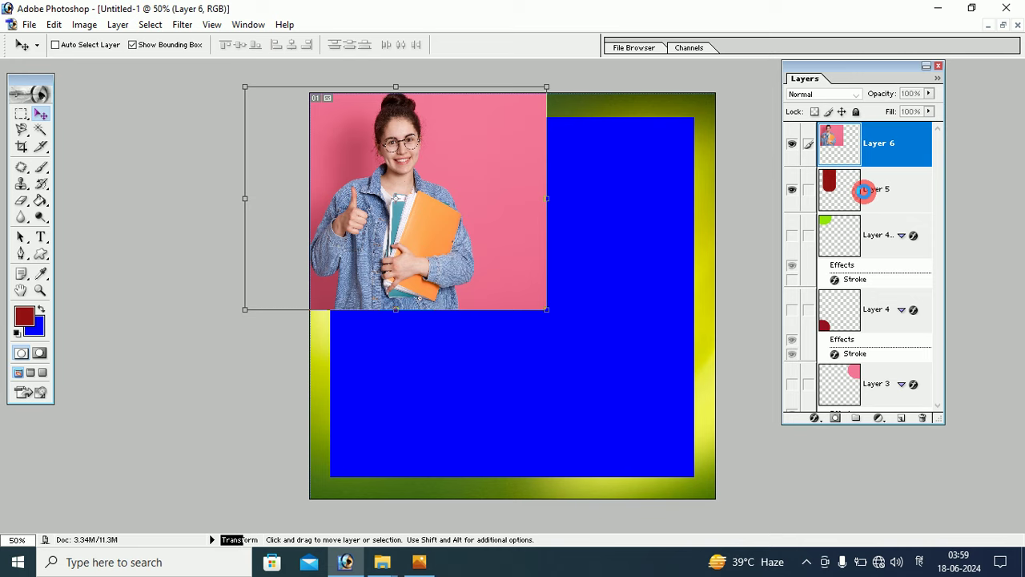
# Step: Clip the Layer 6 photo to the red arch and enlarge it to 107.7% × 104.1%
pyautogui.keyDown('ctrl'); pyautogui.click(845, 151); pyautogui.keyUp('ctrl')
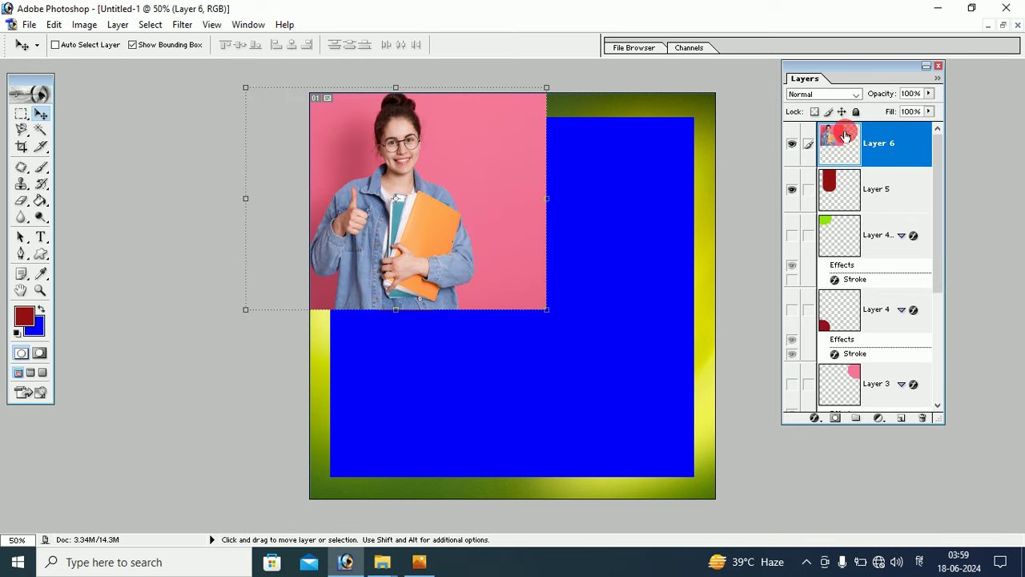
pyautogui.moveTo(522, 165); pyautogui.dragTo(530, 239)
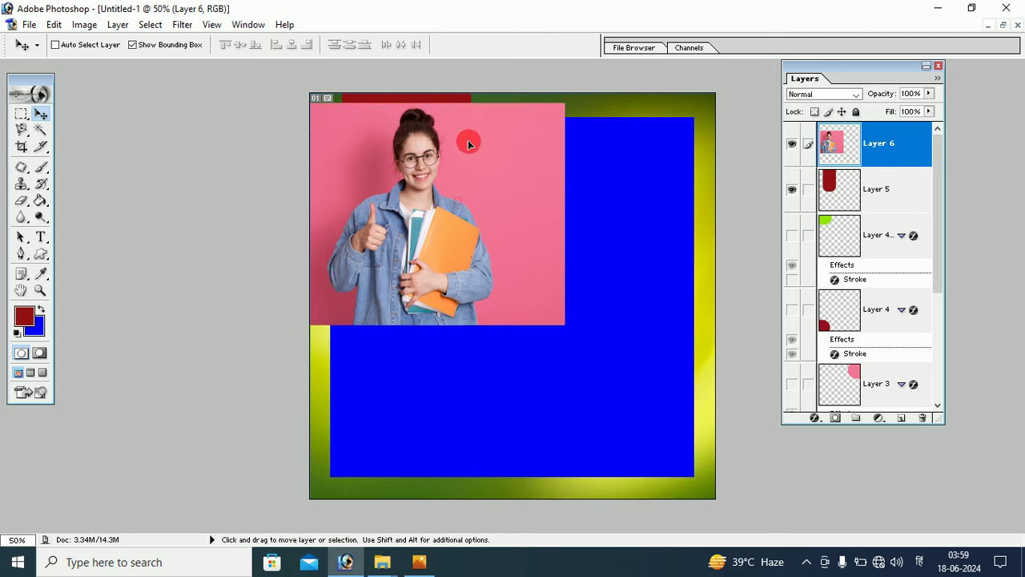
pyautogui.moveTo(461, 183); pyautogui.dragTo(467, 119)
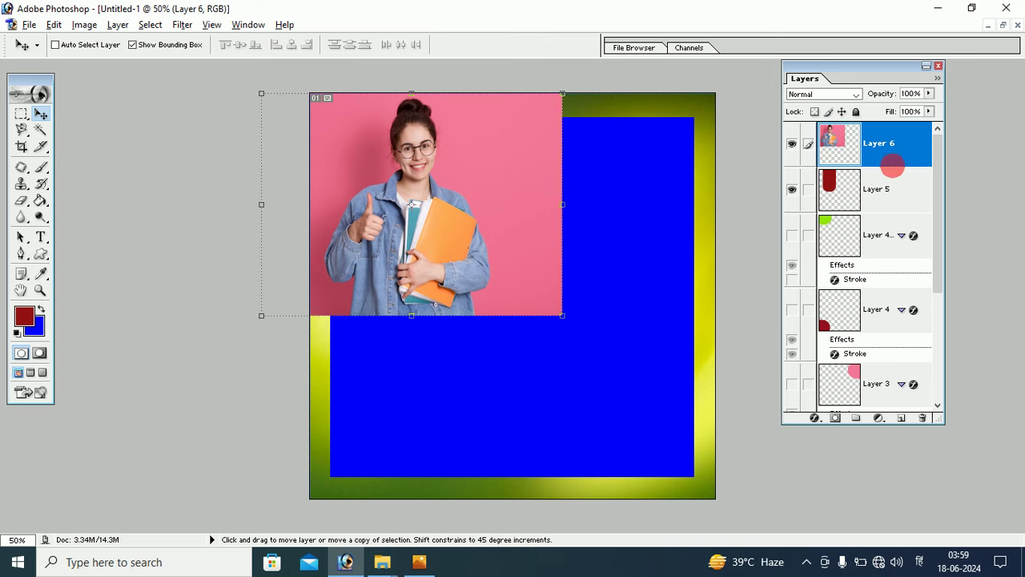
pyautogui.keyDown('alt'); pyautogui.click(892, 167); pyautogui.keyUp('alt')
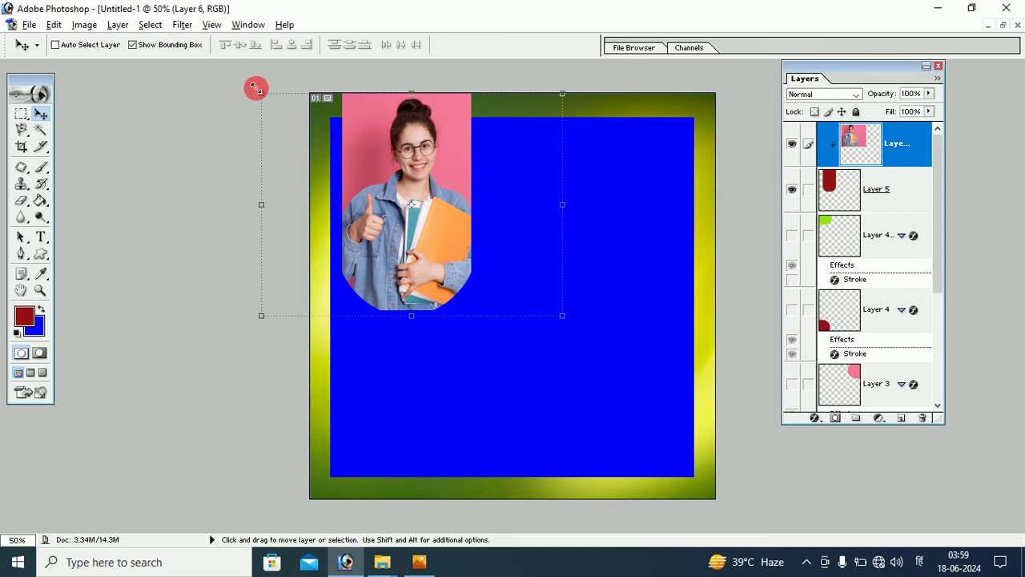
pyautogui.moveTo(260, 90); pyautogui.dragTo(236, 81)
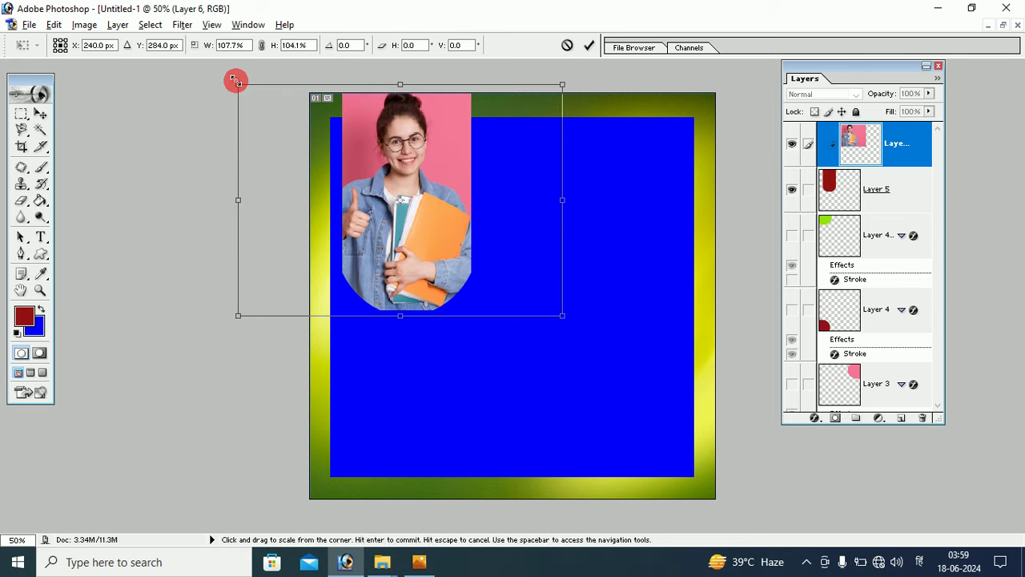
pyautogui.click(39, 113)
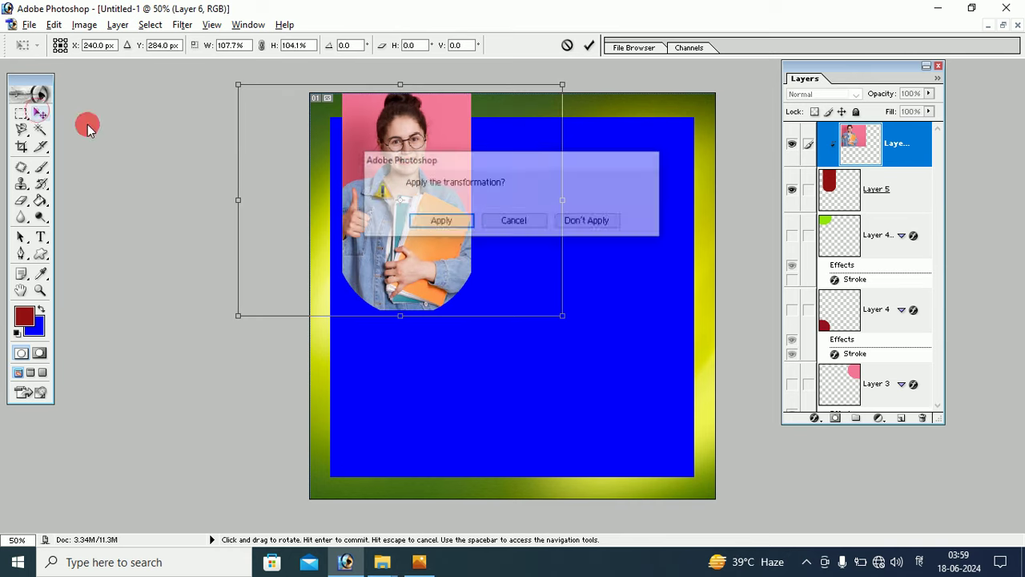
pyautogui.click(423, 222)
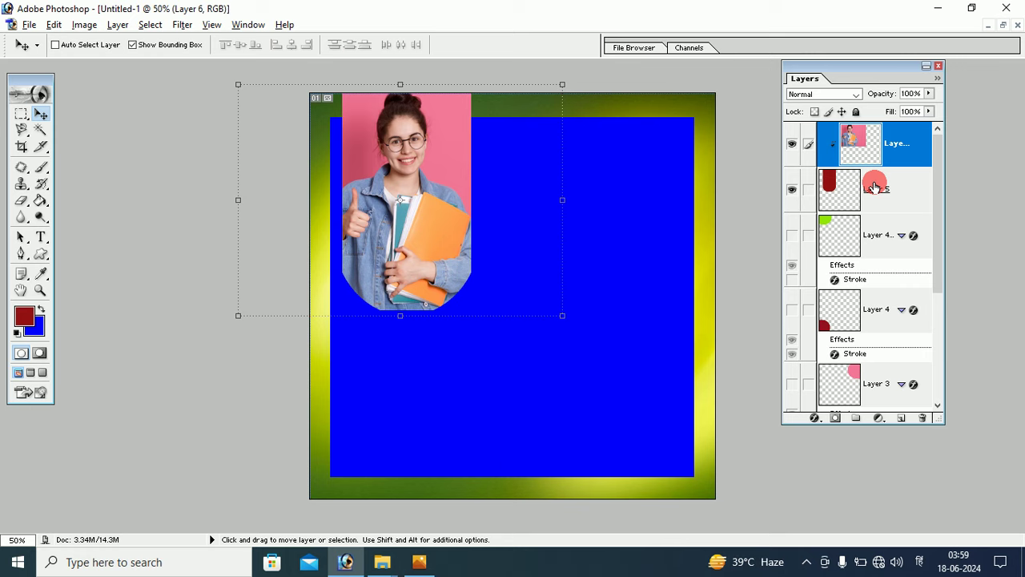
# Step: Duplicate the red arch layer (Layer 5) to create Layer 5 copy
pyautogui.rightClick(883, 190)
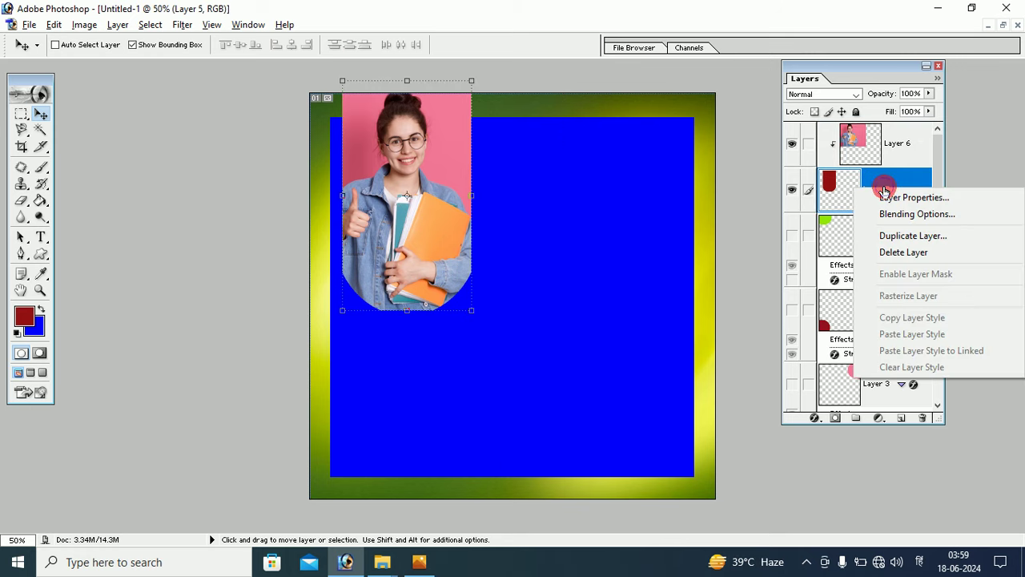
pyautogui.click(889, 236)
pyautogui.click(580, 279)
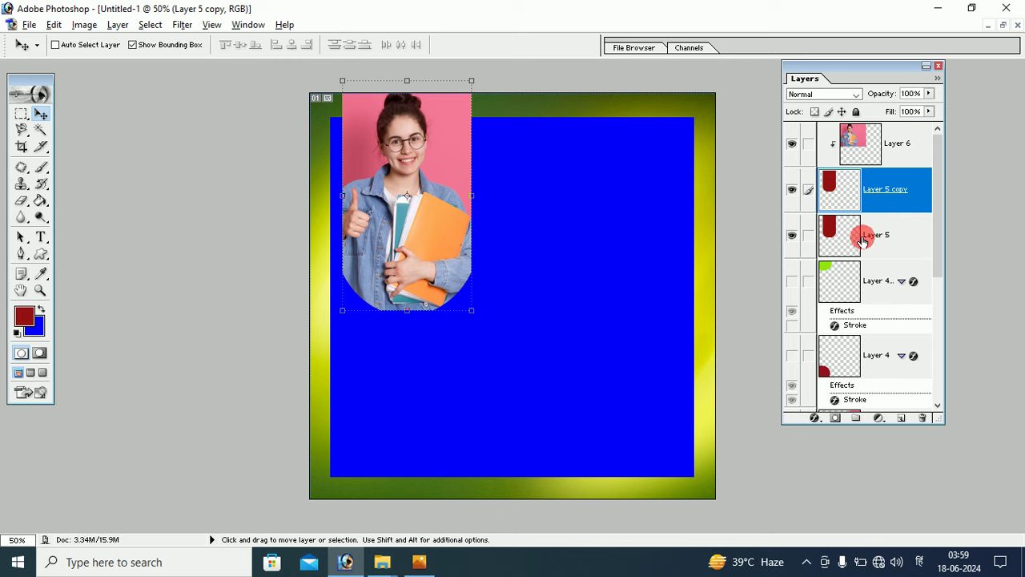
# Step: Move the original Layer 5 above the photo layer, toggling its visibility to check
pyautogui.moveTo(865, 240); pyautogui.dragTo(883, 134)
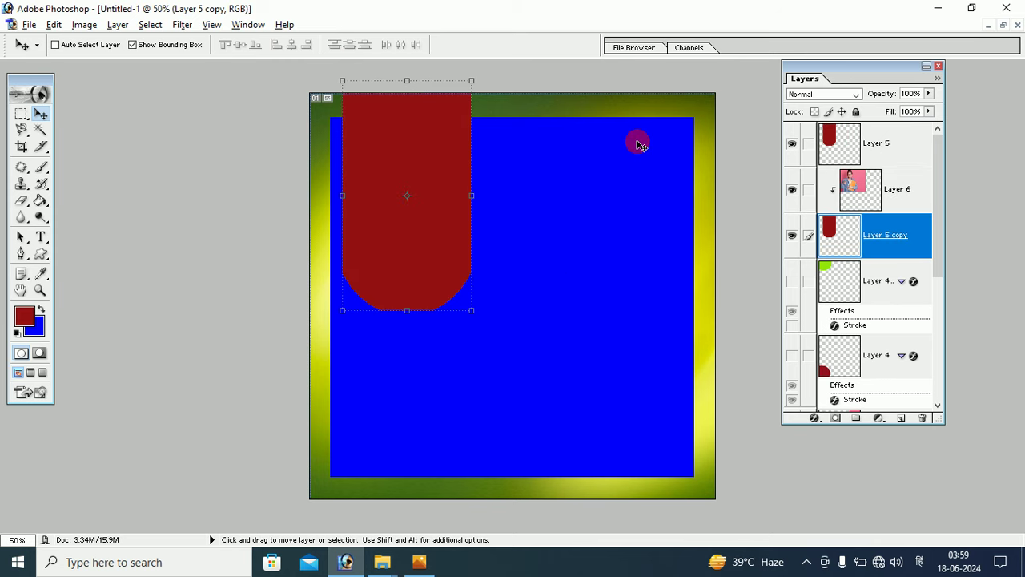
pyautogui.moveTo(443, 194)
pyautogui.mouseDown()
pyautogui.moveTo(583, 310)
pyautogui.moveTo(438, 189)
pyautogui.mouseUp()
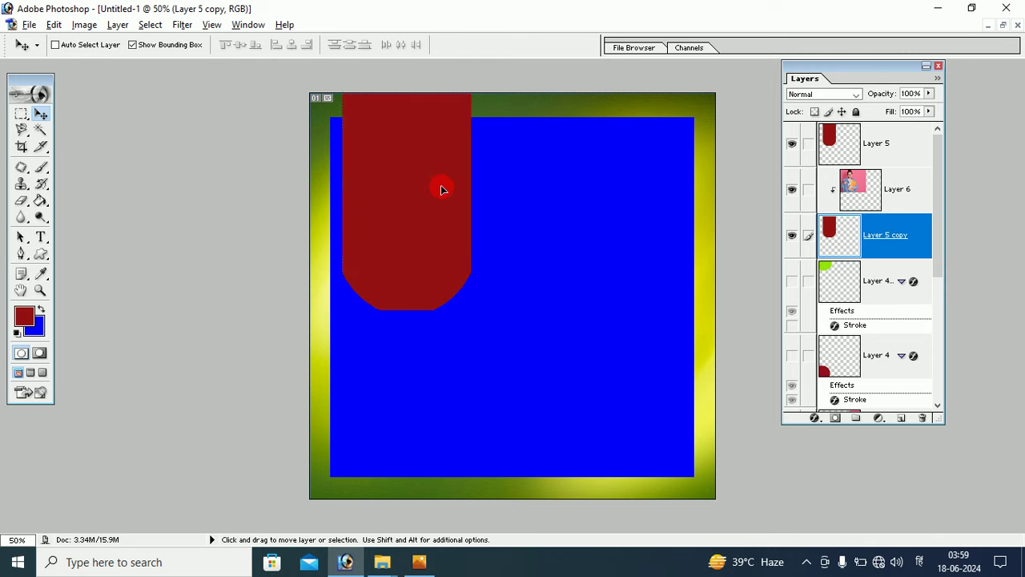
pyautogui.moveTo(438, 189); pyautogui.dragTo(439, 177)
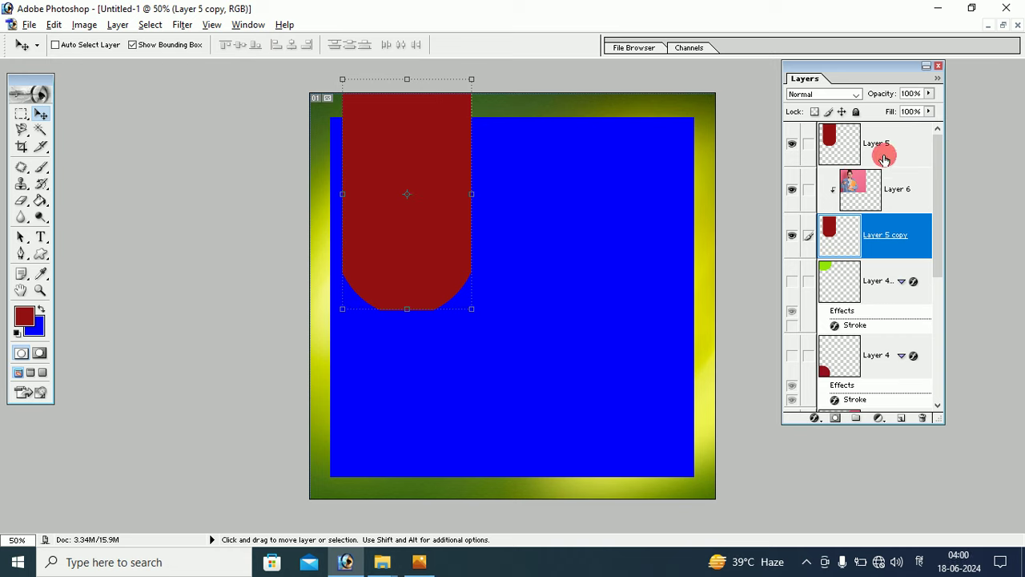
pyautogui.click(792, 143)
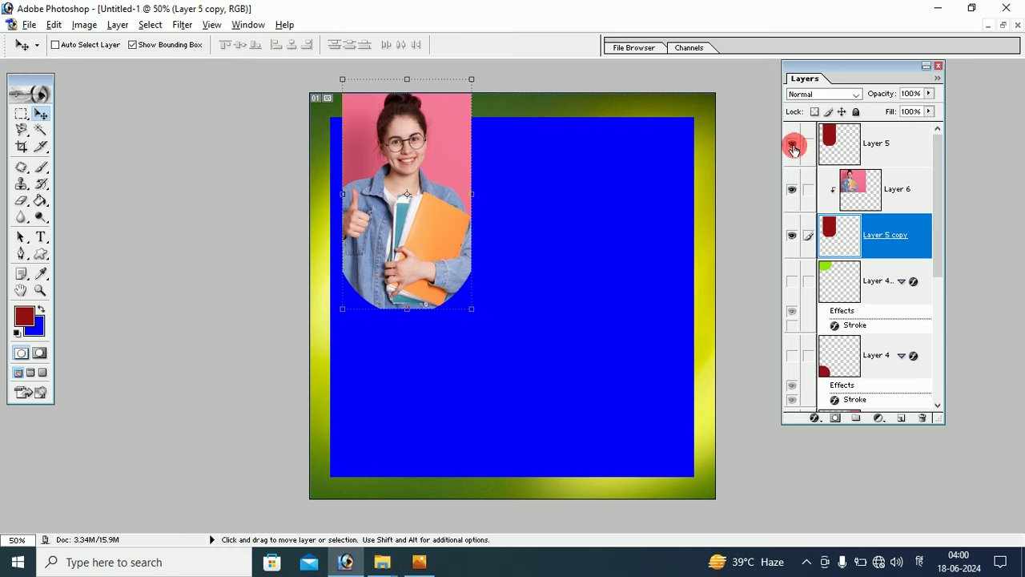
pyautogui.click(792, 145)
pyautogui.click(916, 146)
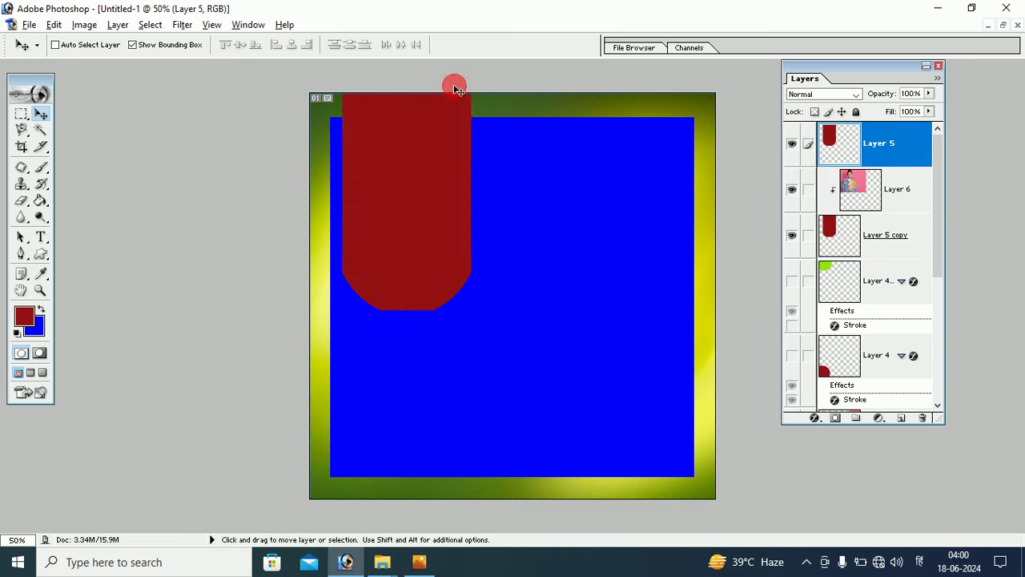
# Step: Move the red arch to the blue panel's lower right, nudging it down
pyautogui.moveTo(454, 89); pyautogui.dragTo(633, 250)
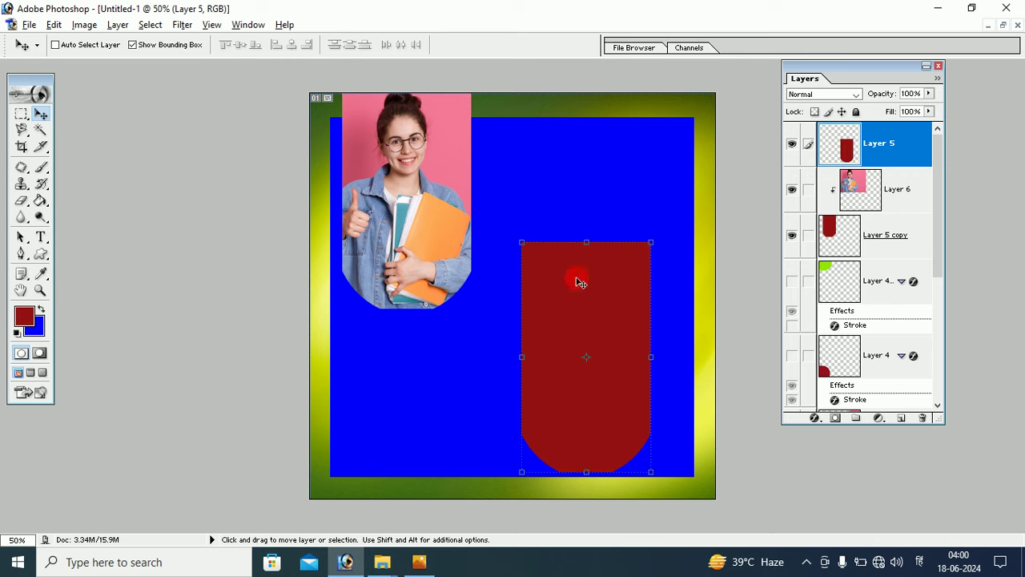
pyautogui.hotkey('shift', 'Down')
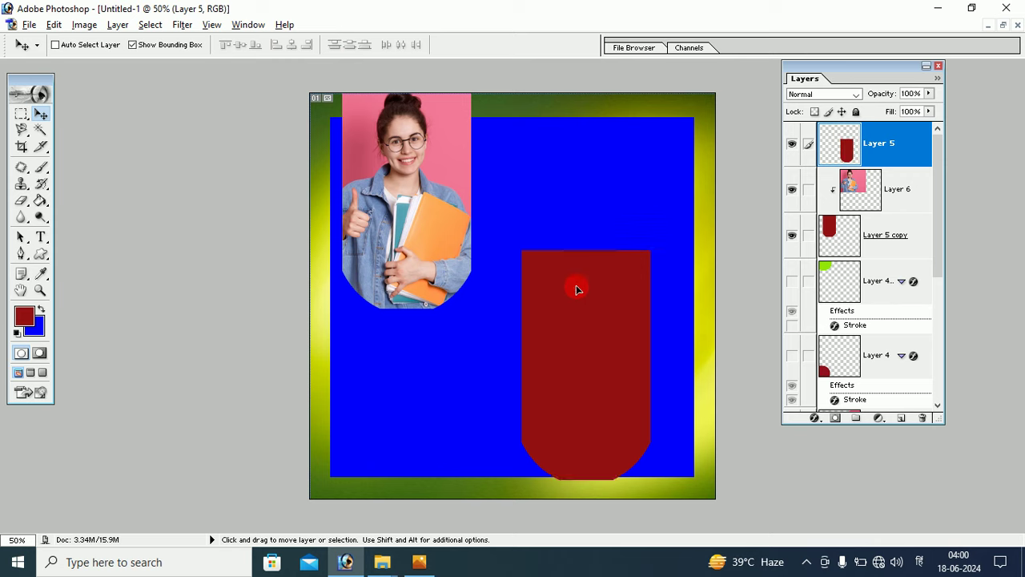
pyautogui.press('Down')
pyautogui.press('Down')
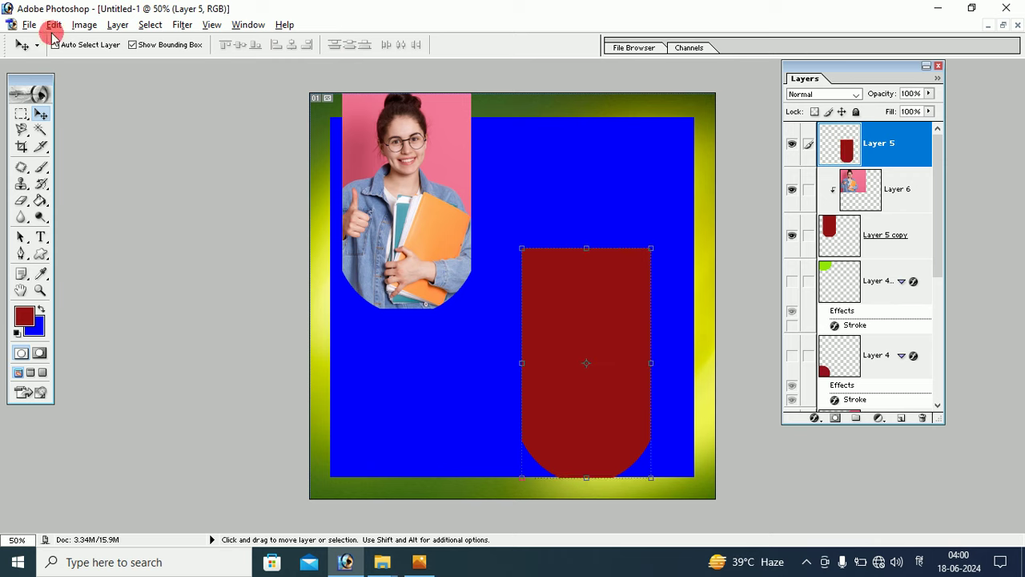
# Step: Flip the arch vertically so its rounded end faces up, then shift it slightly right
pyautogui.click(53, 25)
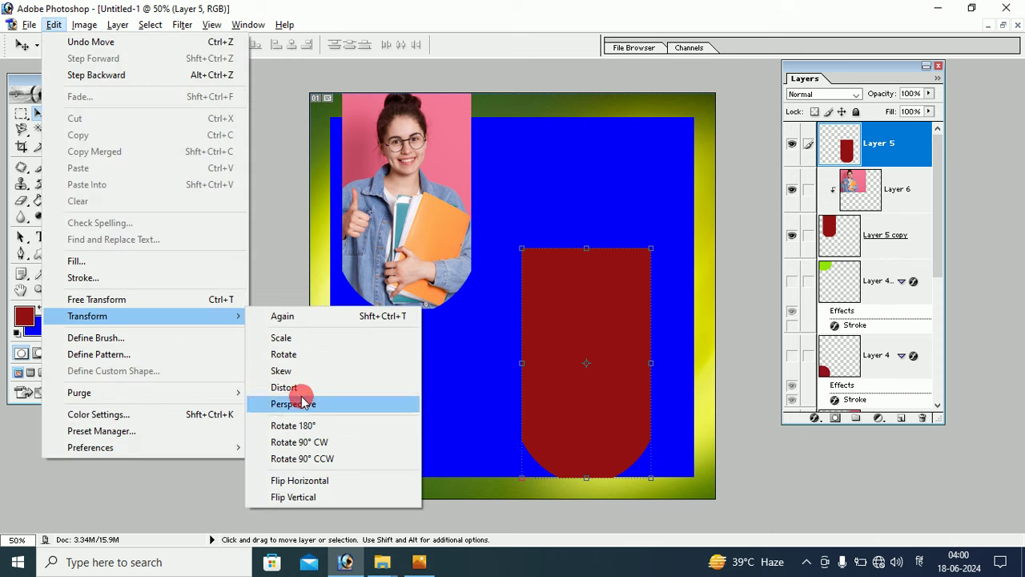
pyautogui.moveTo(152, 316)
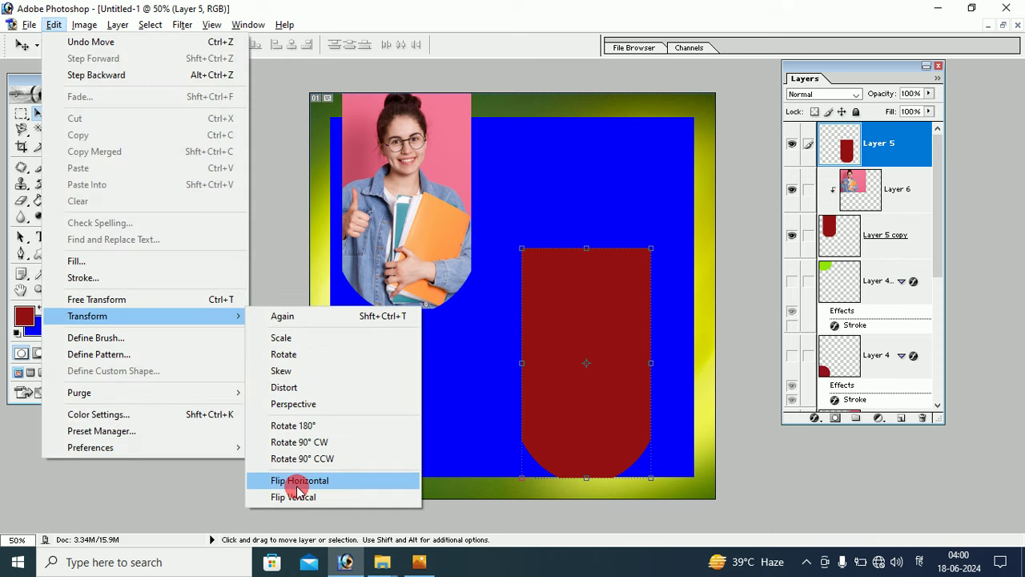
pyautogui.click(295, 497)
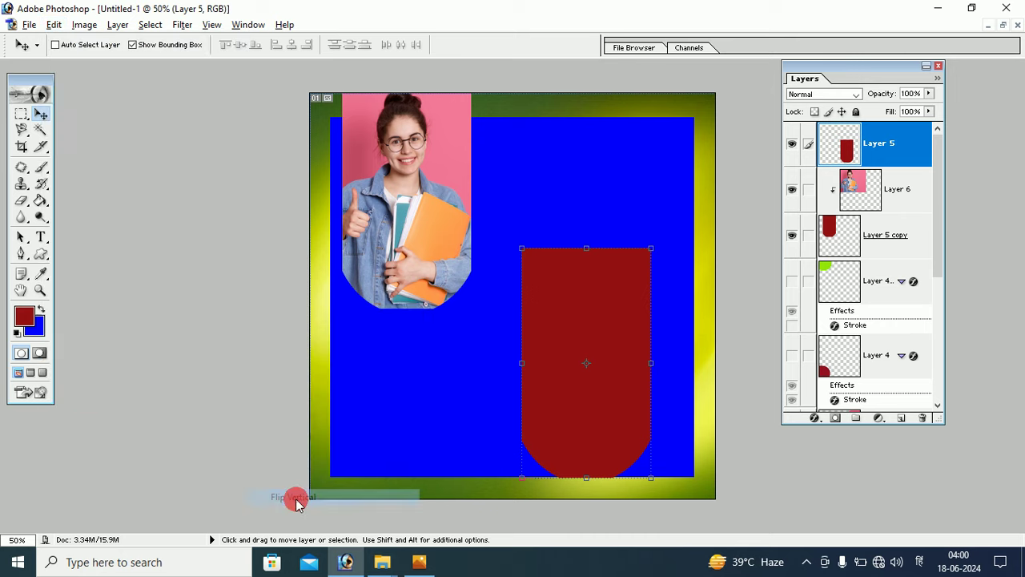
pyautogui.moveTo(589, 312); pyautogui.dragTo(606, 311)
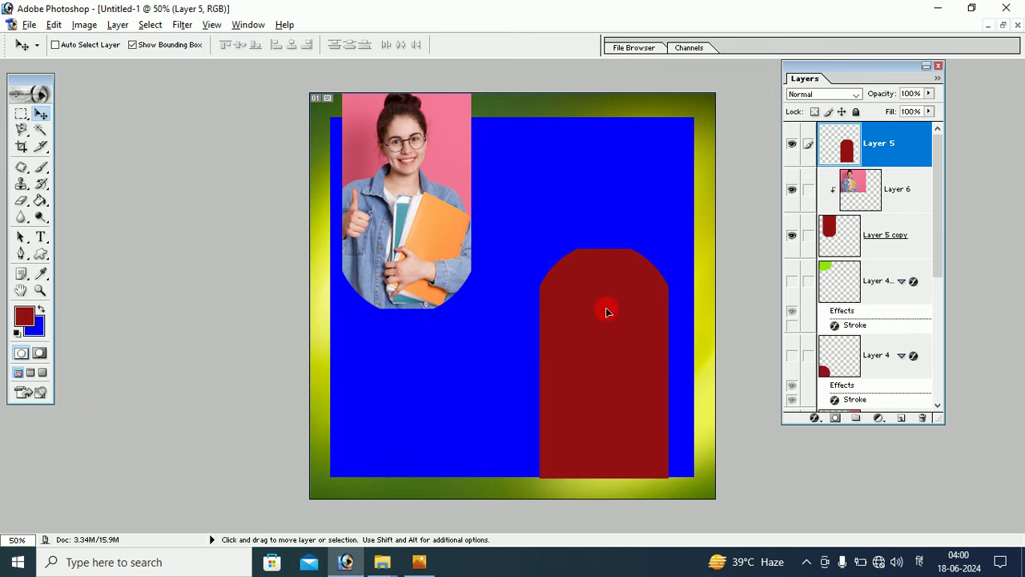
pyautogui.moveTo(606, 312); pyautogui.dragTo(611, 312)
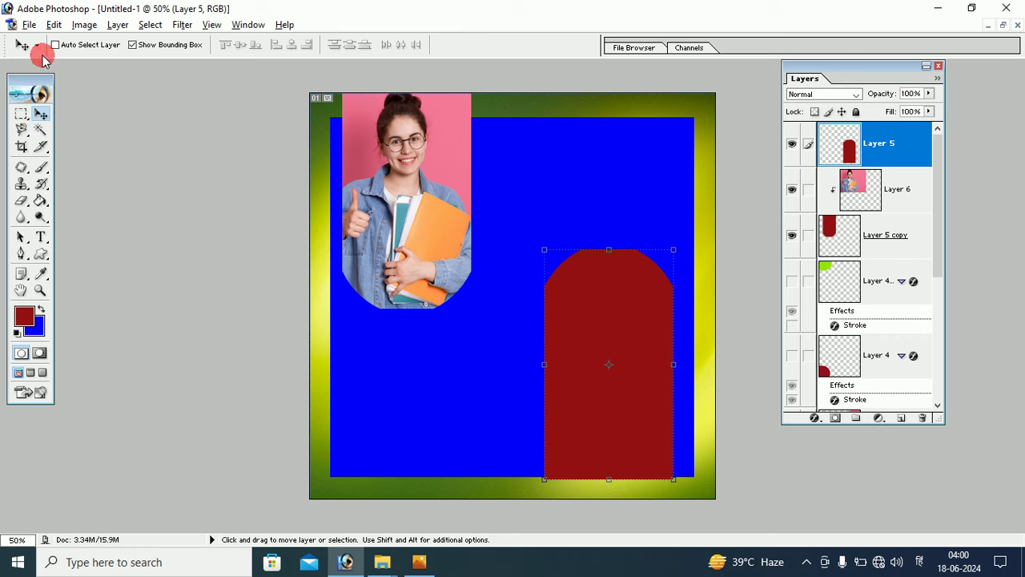
# Step: Open the male student photo pngwing.com (57).png, dismissing the colour profile warning
pyautogui.click(27, 24)
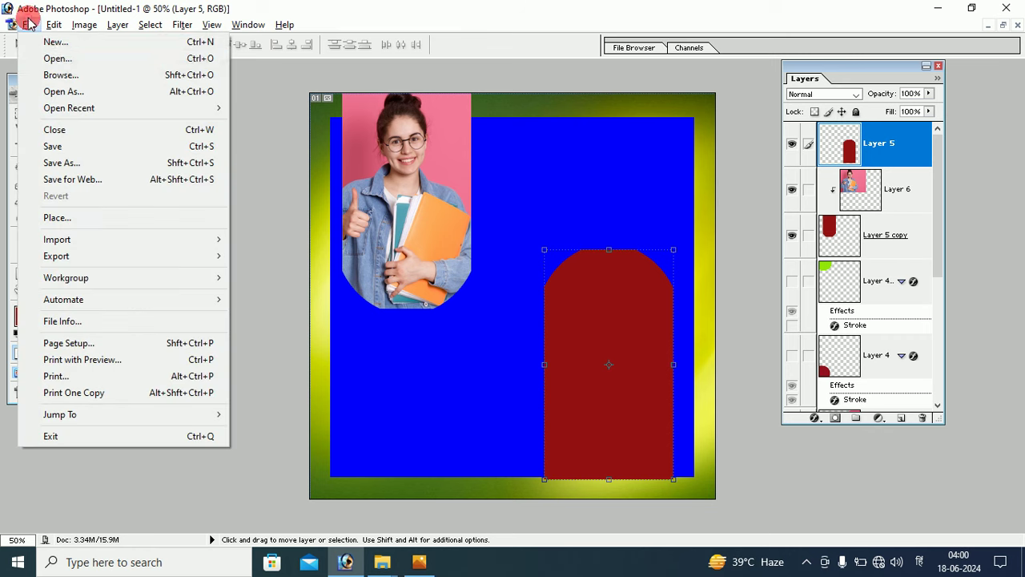
pyautogui.click(53, 58)
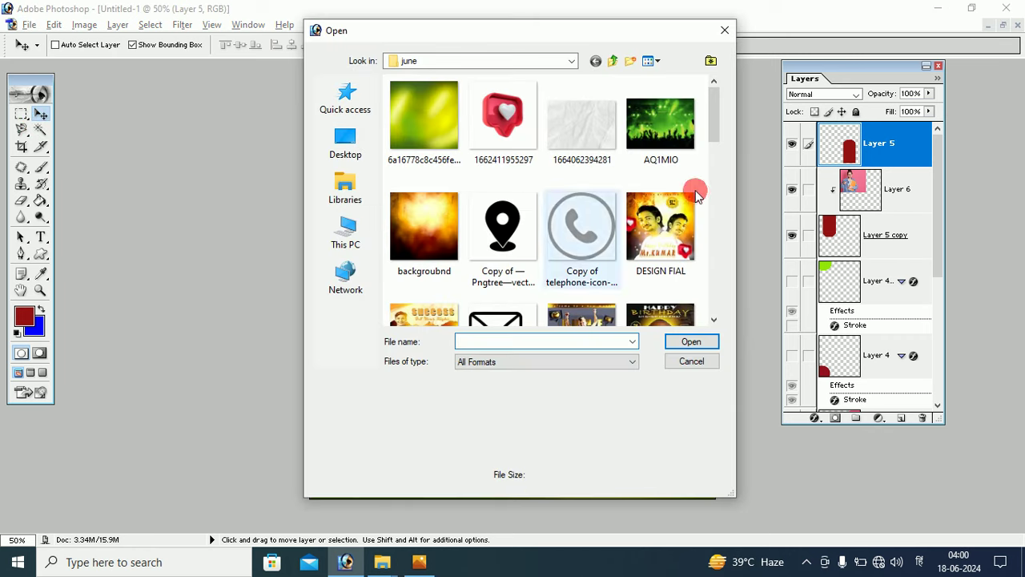
pyautogui.moveTo(712, 121); pyautogui.dragTo(690, 257)
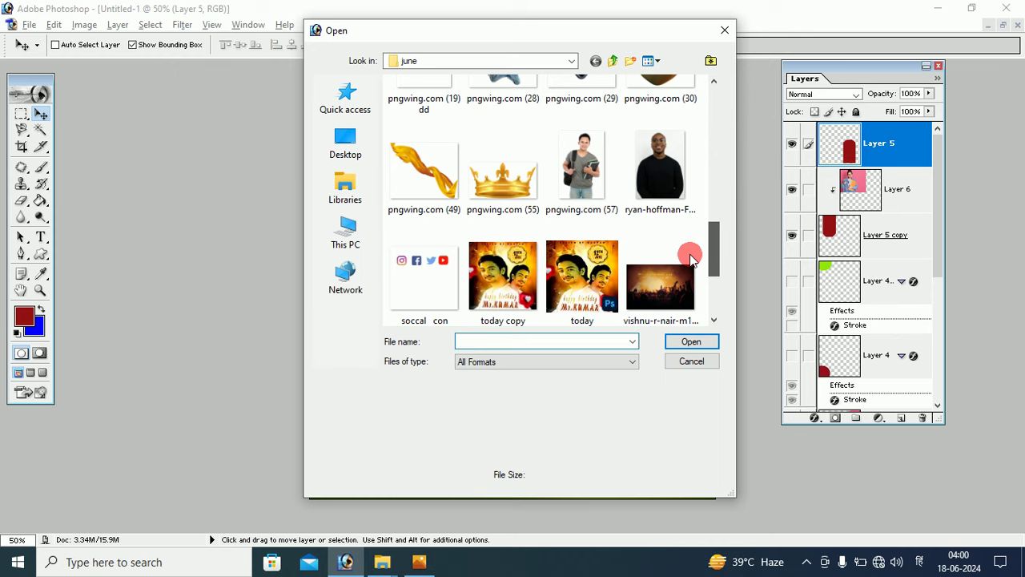
pyautogui.click(581, 164)
pyautogui.click(691, 341)
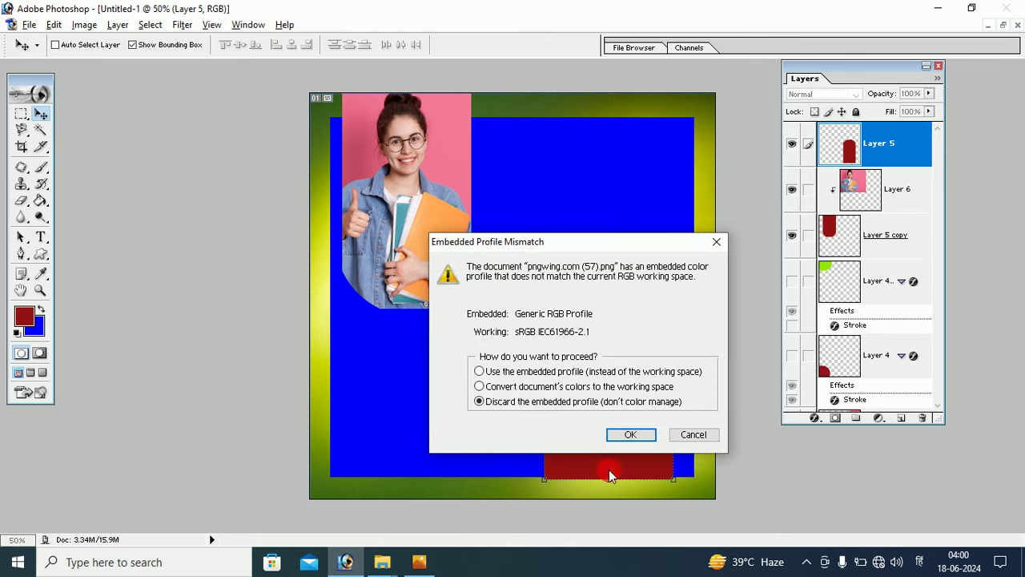
pyautogui.click(625, 434)
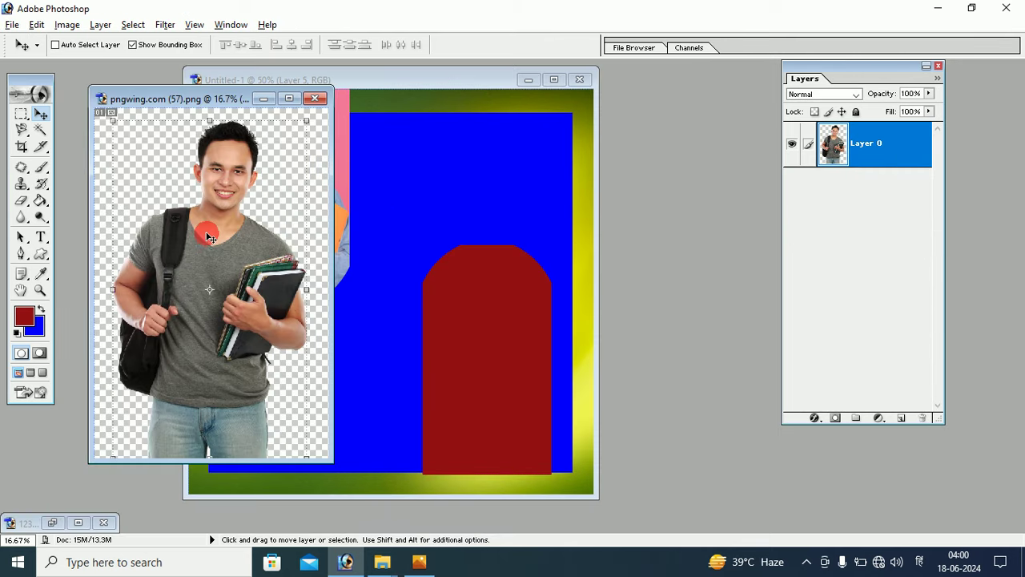
# Step: Copy the student photo into the poster and close the source without saving
pyautogui.moveTo(206, 237); pyautogui.dragTo(461, 309)
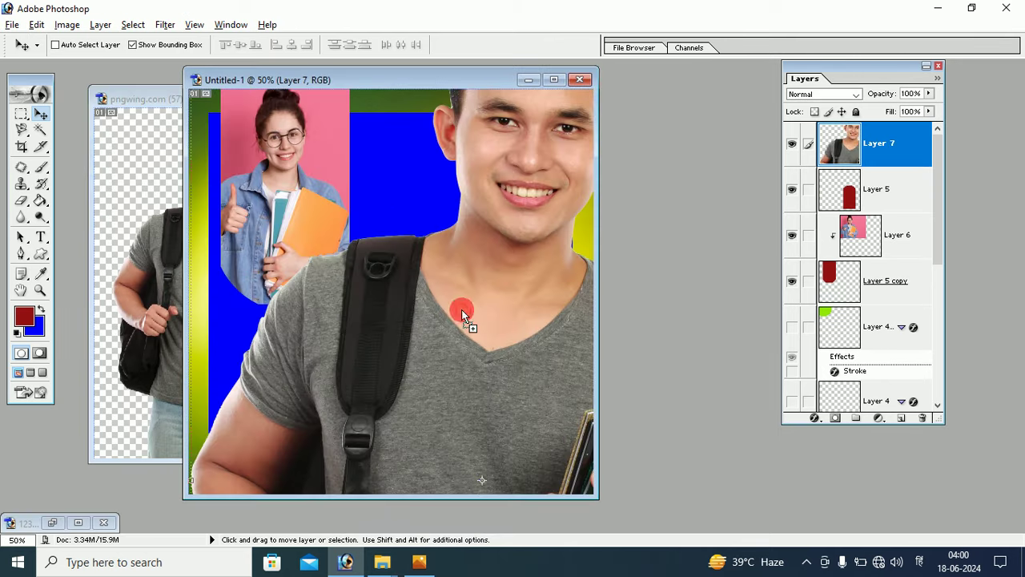
pyautogui.click(128, 99)
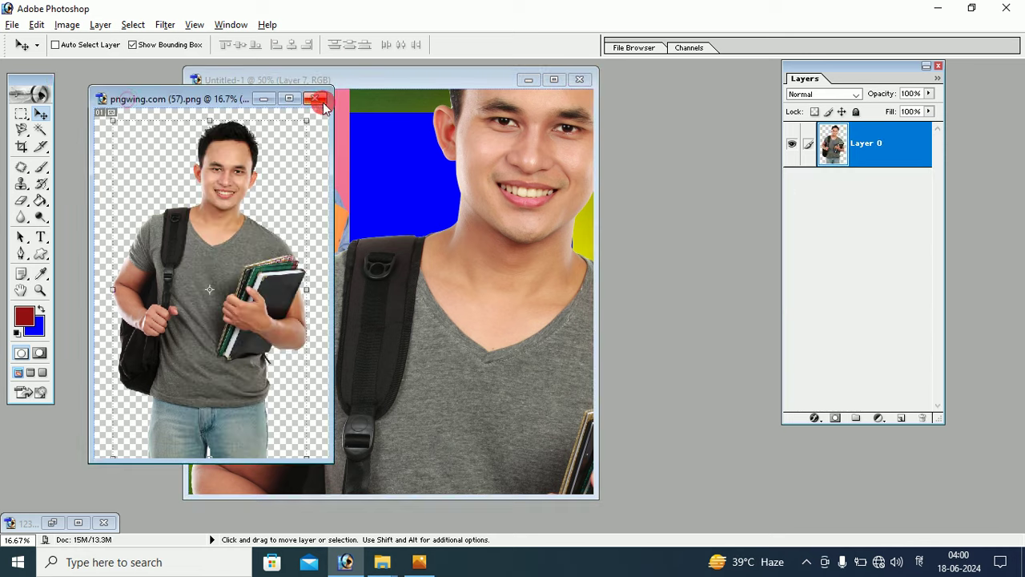
pyautogui.click(318, 102)
pyautogui.click(486, 221)
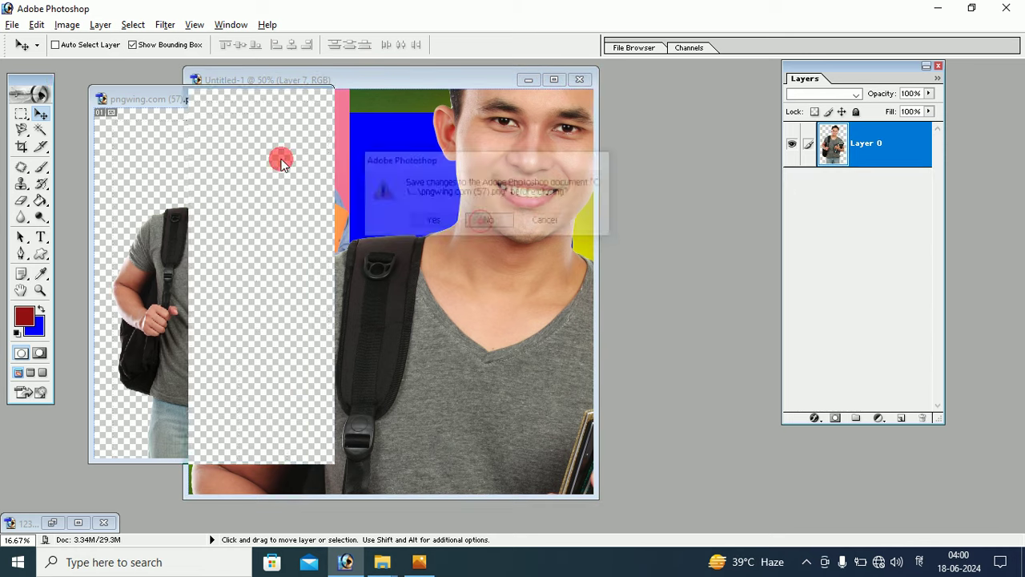
# Step: Enlarge the poster window and scale the student photo to about 50% proportionally
pyautogui.click(551, 83)
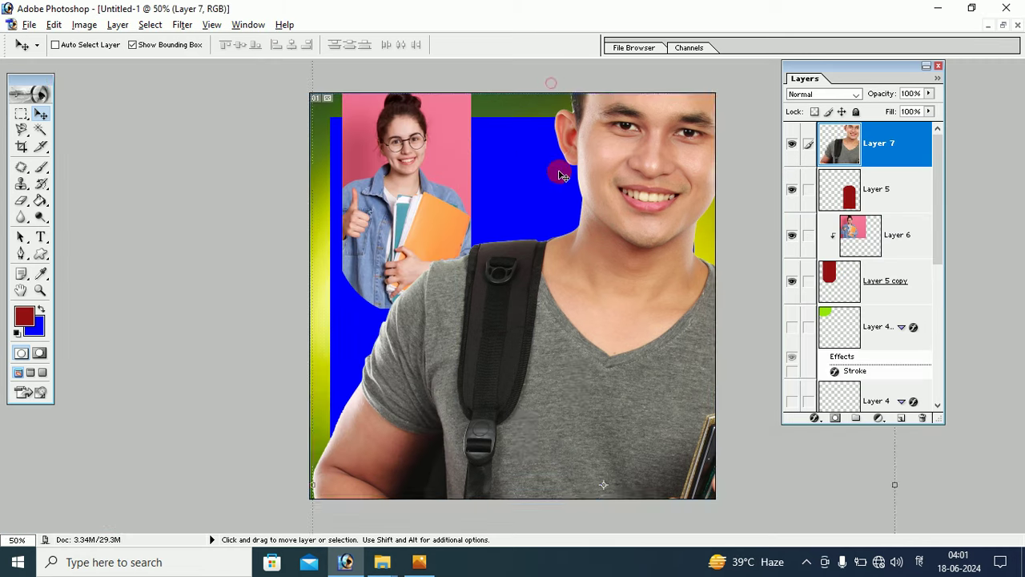
pyautogui.moveTo(587, 201); pyautogui.dragTo(441, 306)
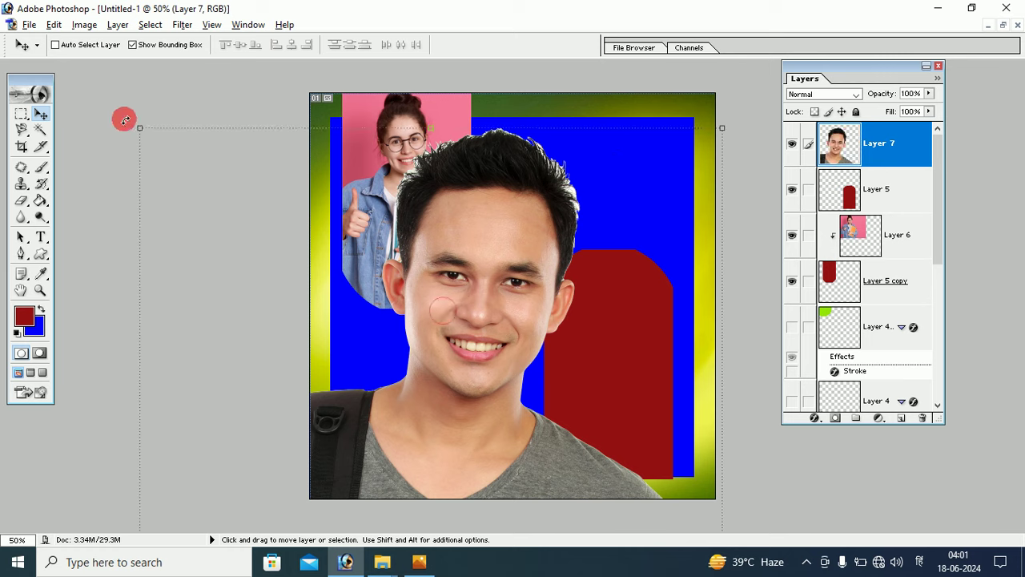
pyautogui.hotkey('shift', 'alt')
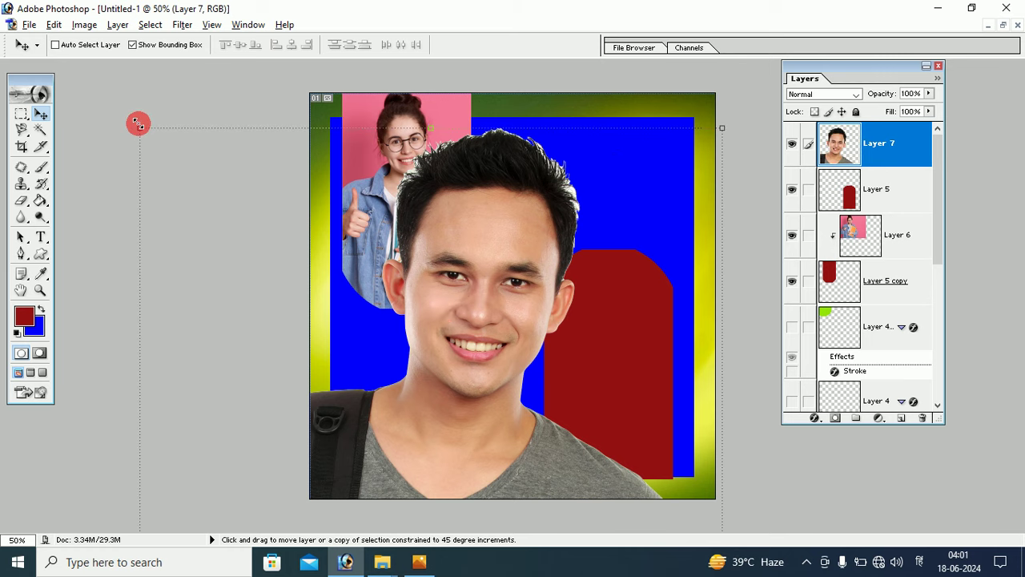
pyautogui.moveTo(138, 123); pyautogui.dragTo(343, 339)
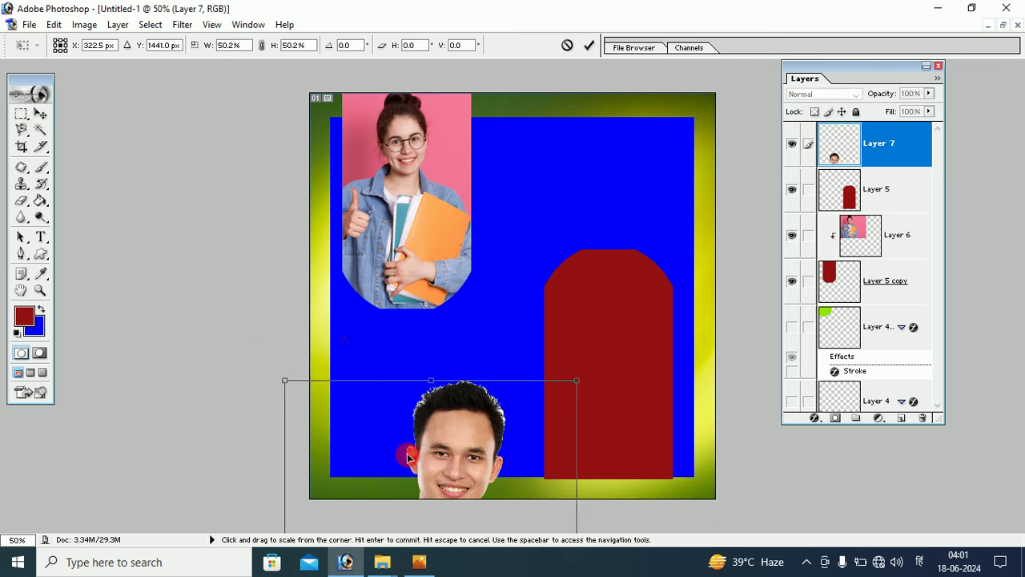
pyautogui.moveTo(407, 457); pyautogui.dragTo(511, 225)
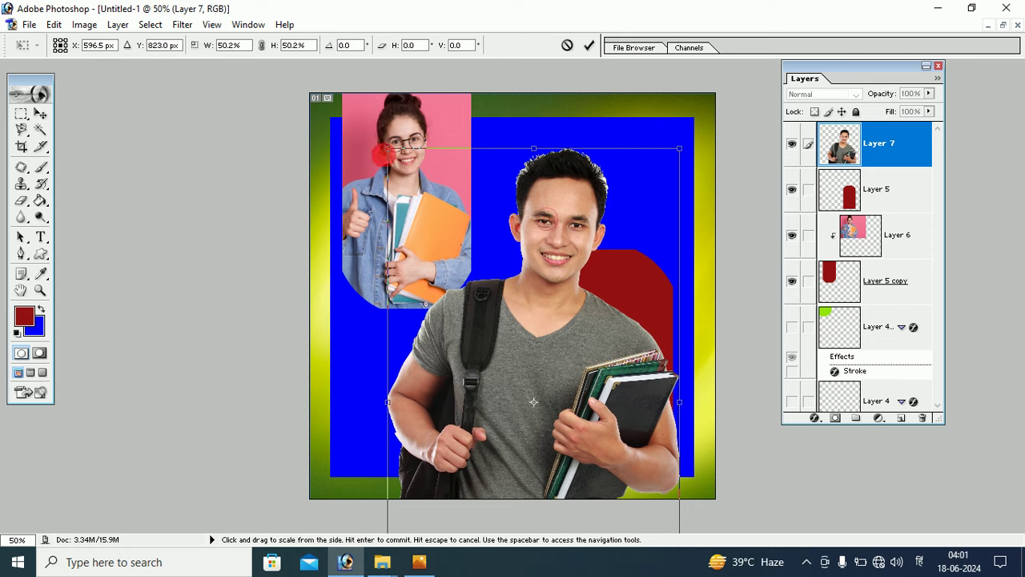
# Step: Scale the backpack student to about 23% over the lower-right arch and apply
pyautogui.moveTo(383, 152); pyautogui.dragTo(417, 310)
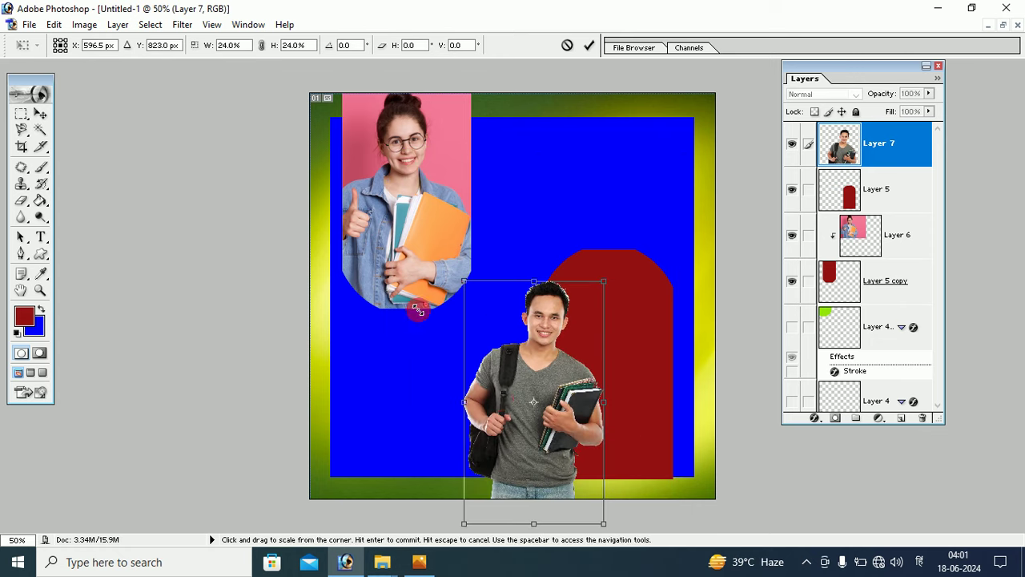
pyautogui.moveTo(502, 398); pyautogui.dragTo(575, 351)
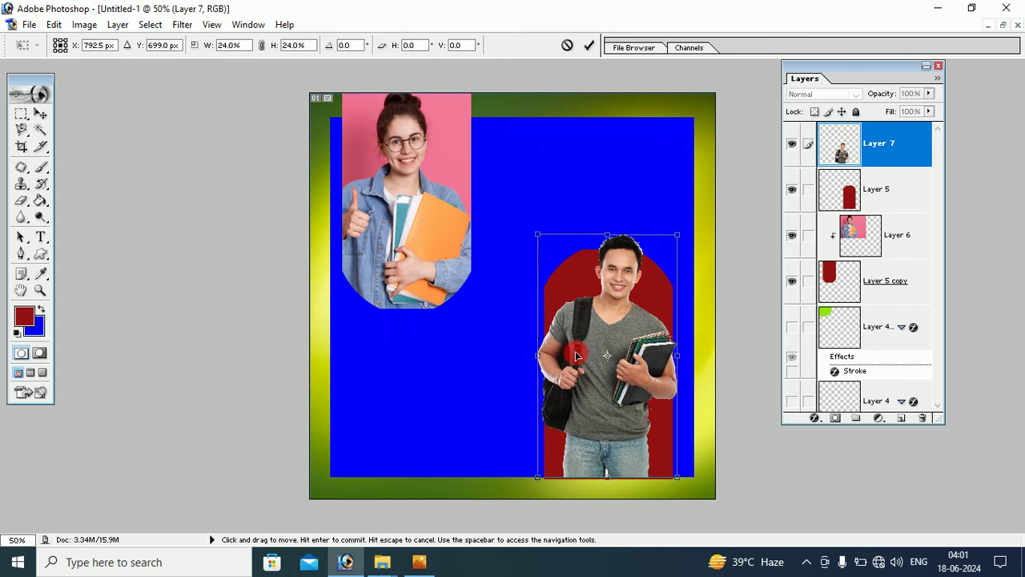
pyautogui.moveTo(674, 235); pyautogui.dragTo(668, 255)
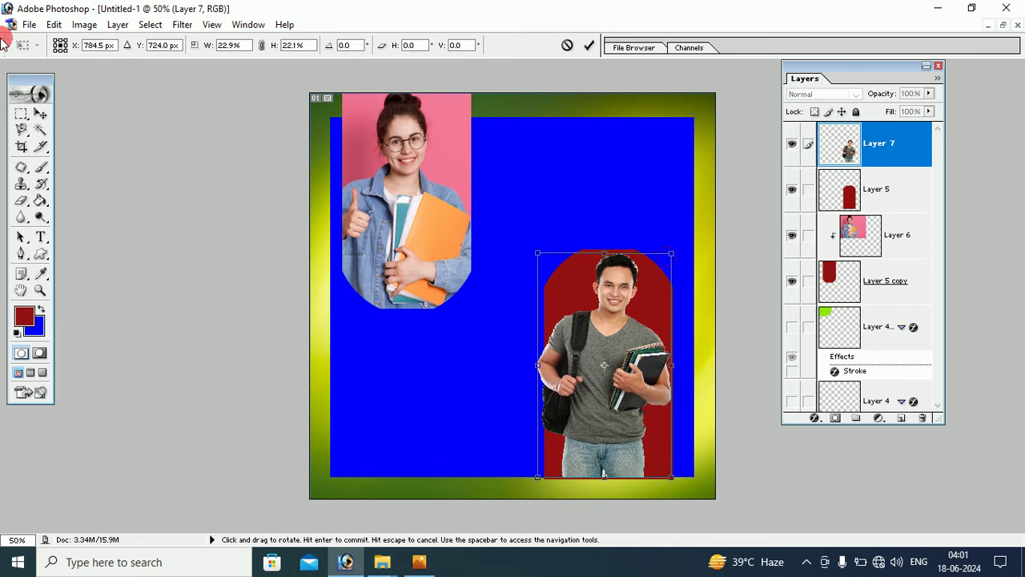
pyautogui.click(40, 114)
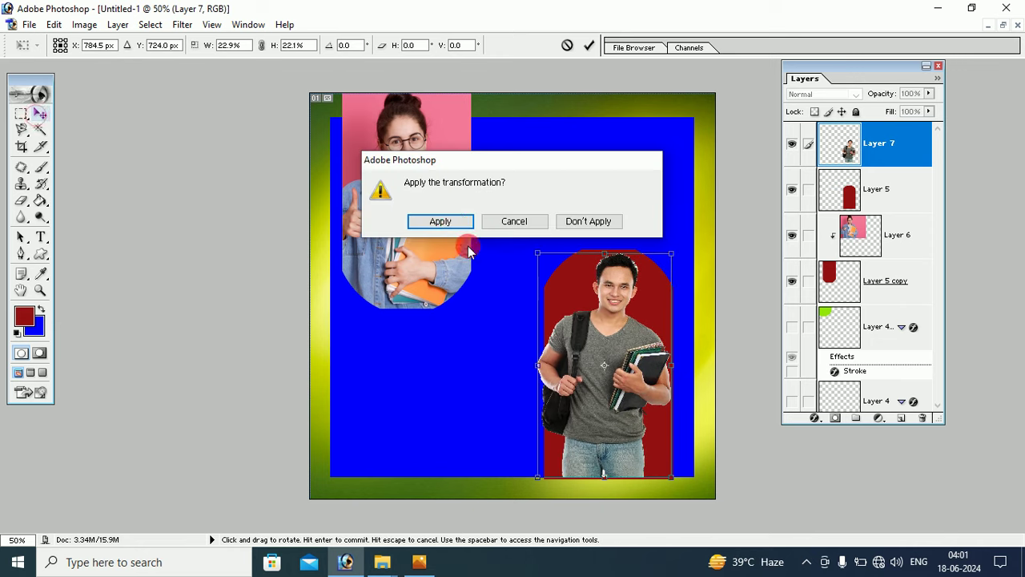
pyautogui.click(448, 221)
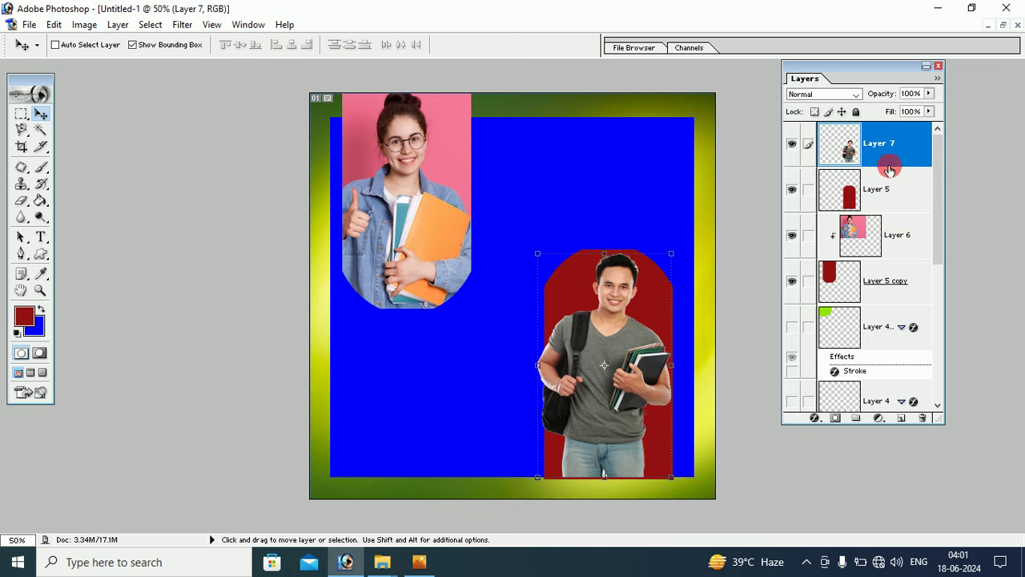
# Step: Clip the student photo on Layer 7 to the Layer 5 arch and nudge it into place
pyautogui.press('alt')
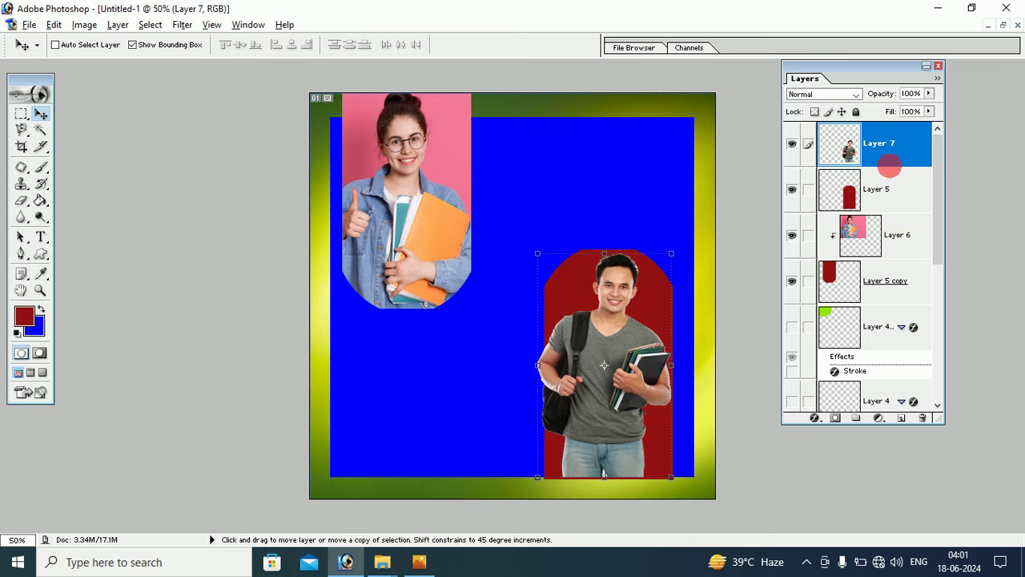
pyautogui.keyDown('alt'); pyautogui.click(889, 166); pyautogui.keyUp('alt')
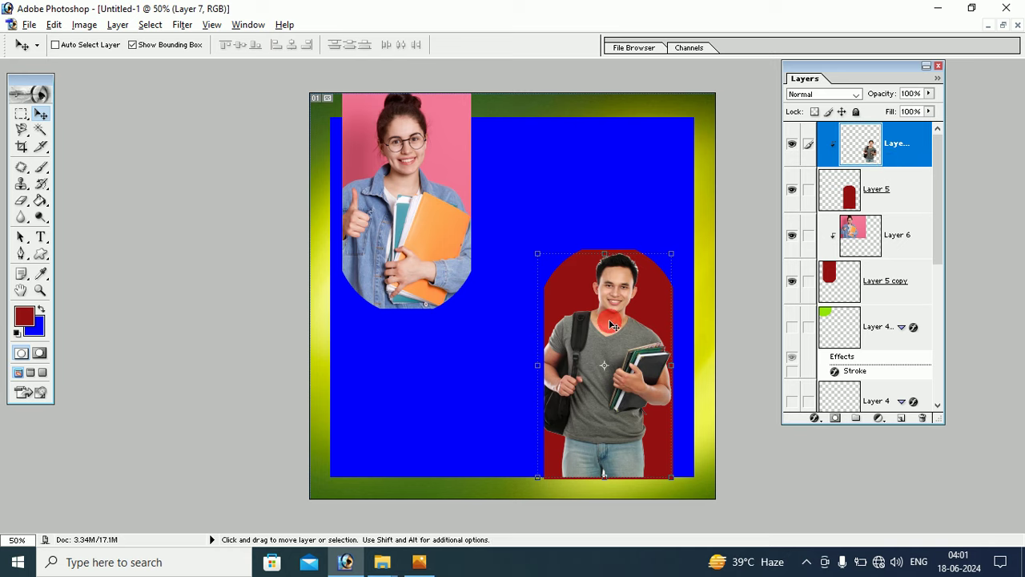
pyautogui.moveTo(609, 325); pyautogui.dragTo(611, 323)
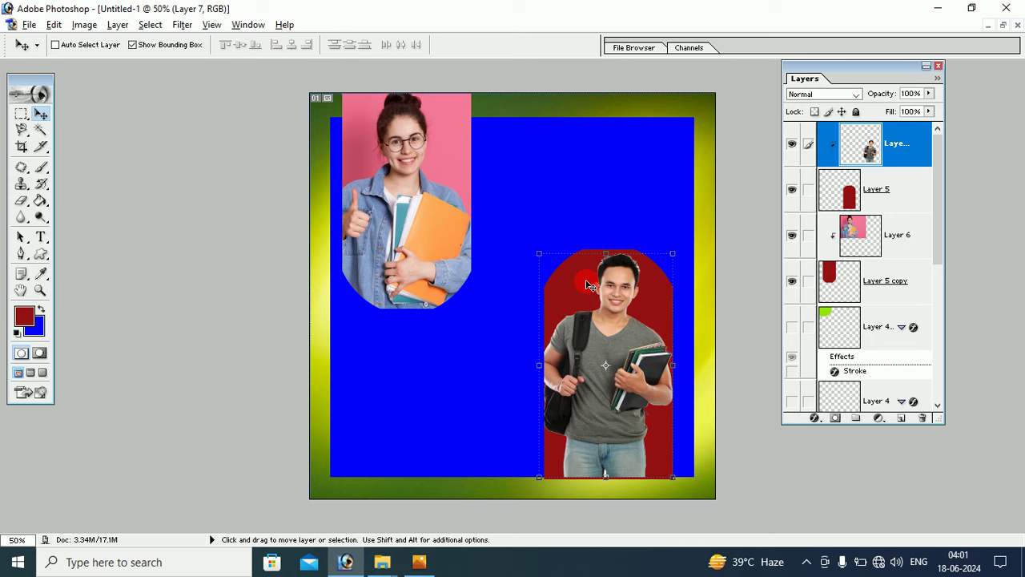
pyautogui.click(41, 274)
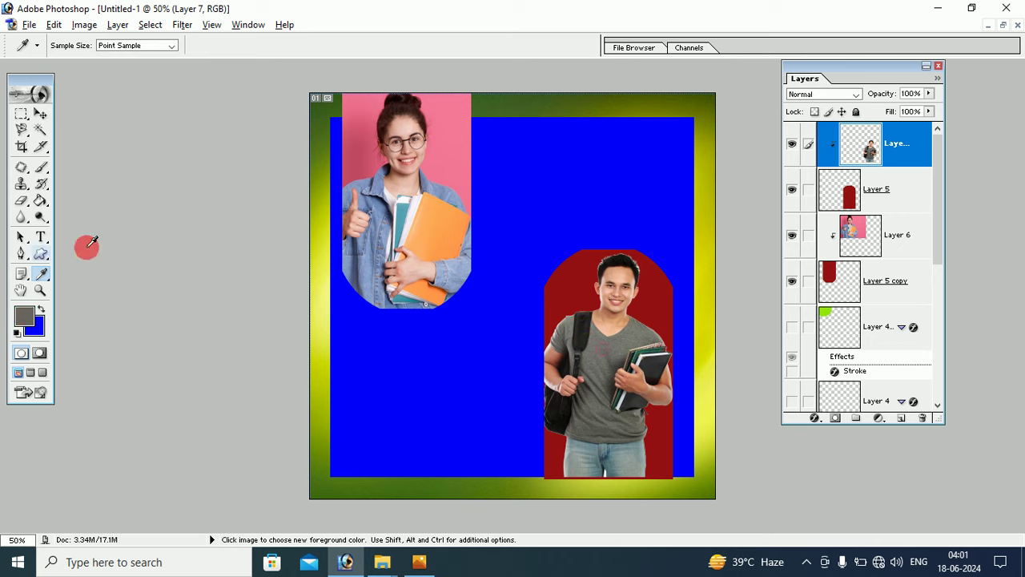
# Step: Fill the lower-right arch on Layer 5 with a sampled dark charcoal grey
pyautogui.click(892, 201)
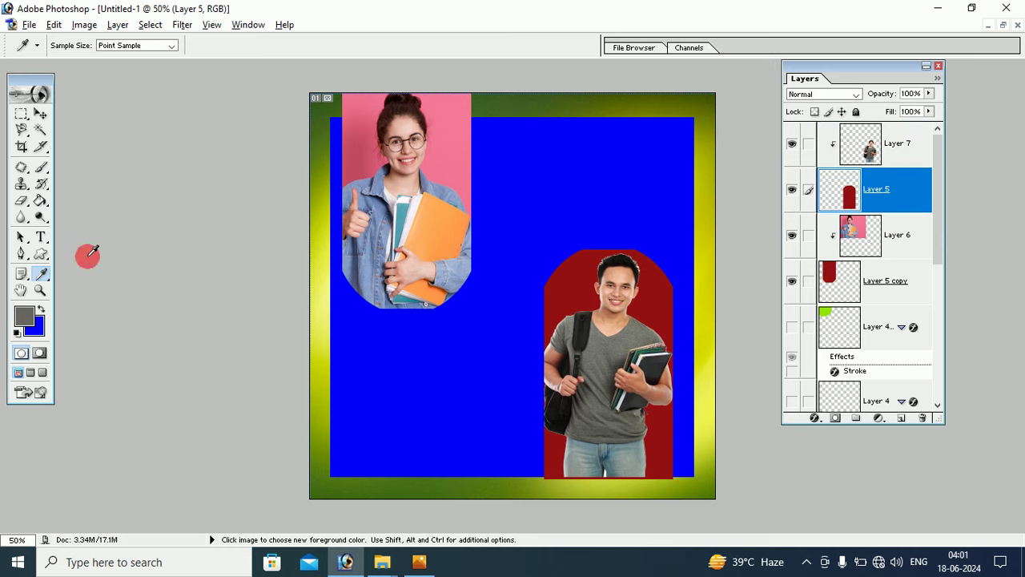
pyautogui.click(37, 201)
pyautogui.click(546, 296)
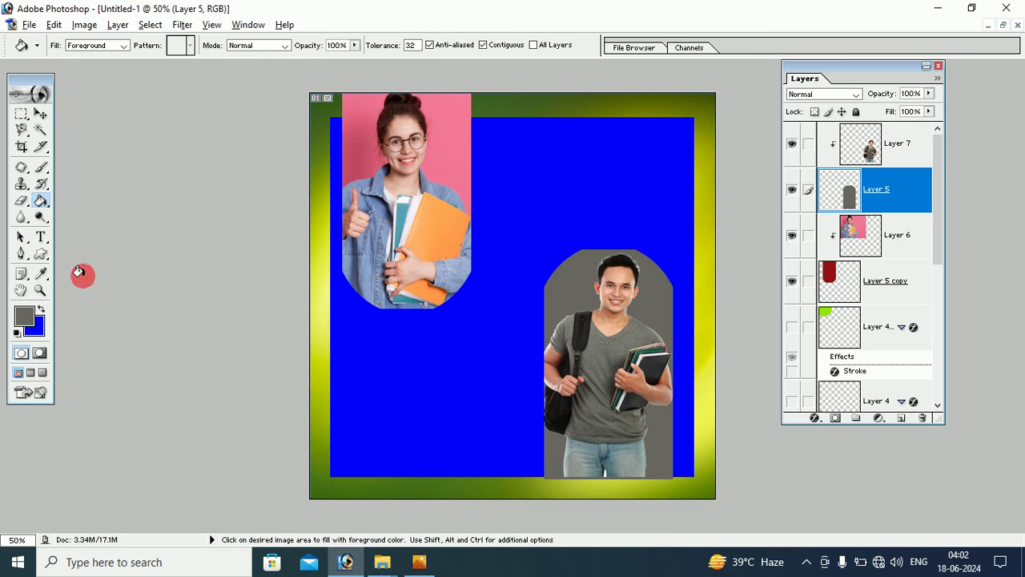
pyautogui.click(42, 273)
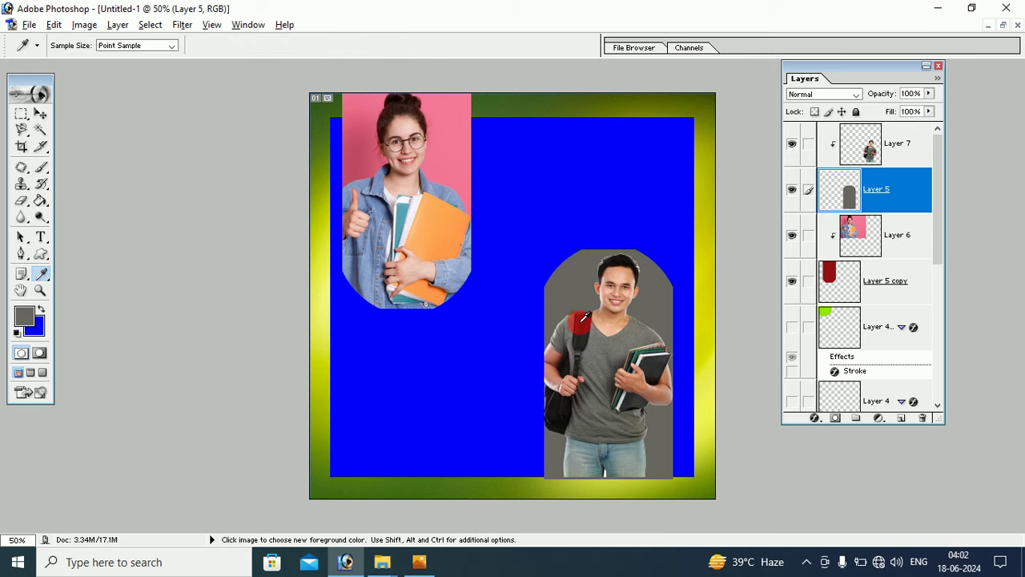
pyautogui.click(41, 200)
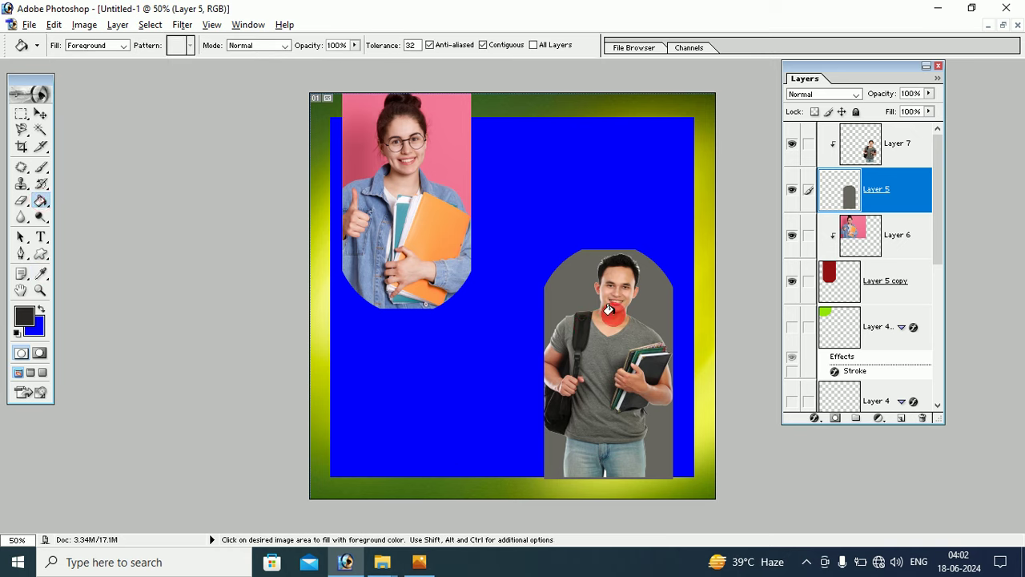
pyautogui.click(560, 300)
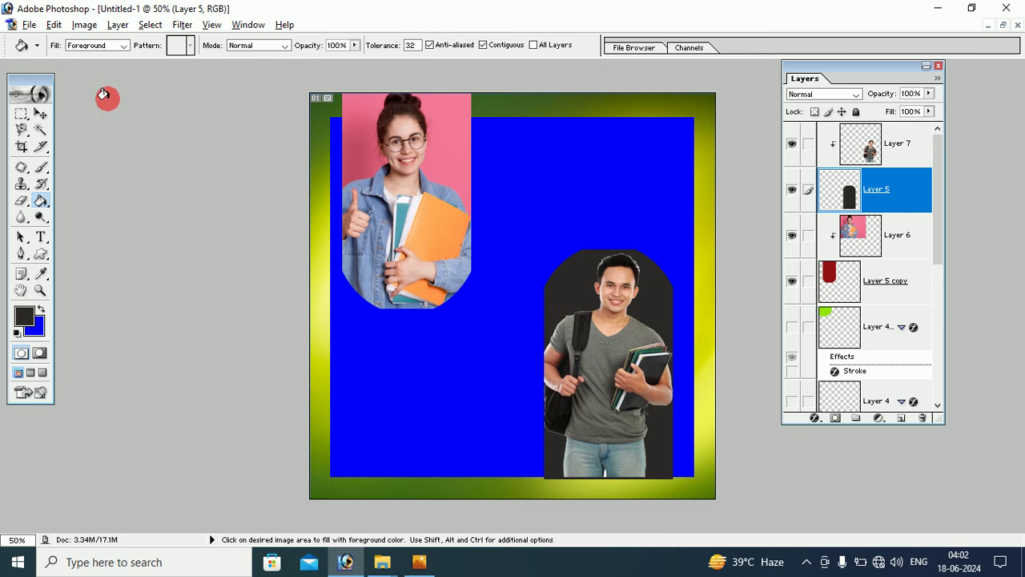
pyautogui.click(41, 114)
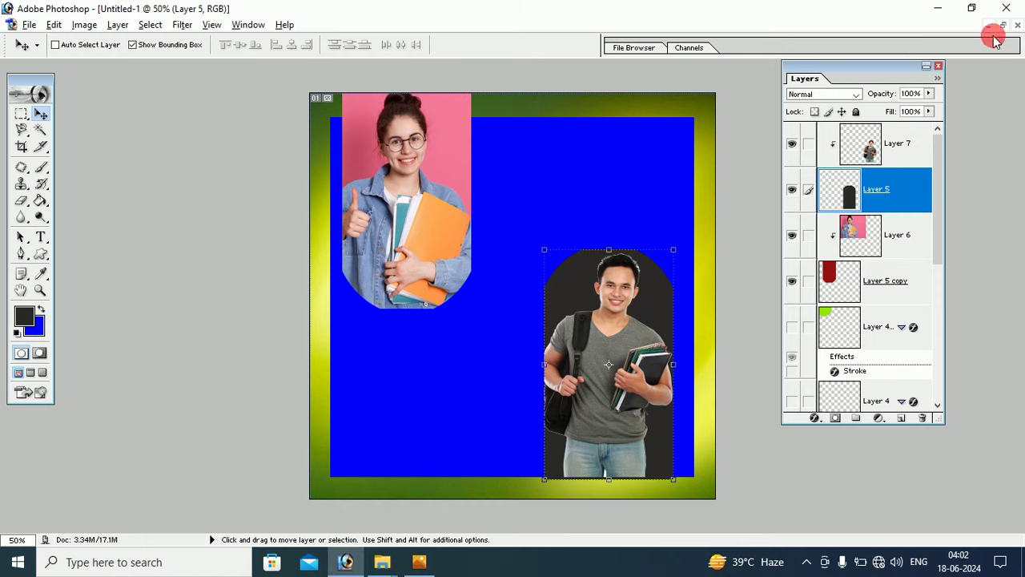
# Step: Compare with the reference, then link the student photo to its frame and move it down
pyautogui.click(428, 565)
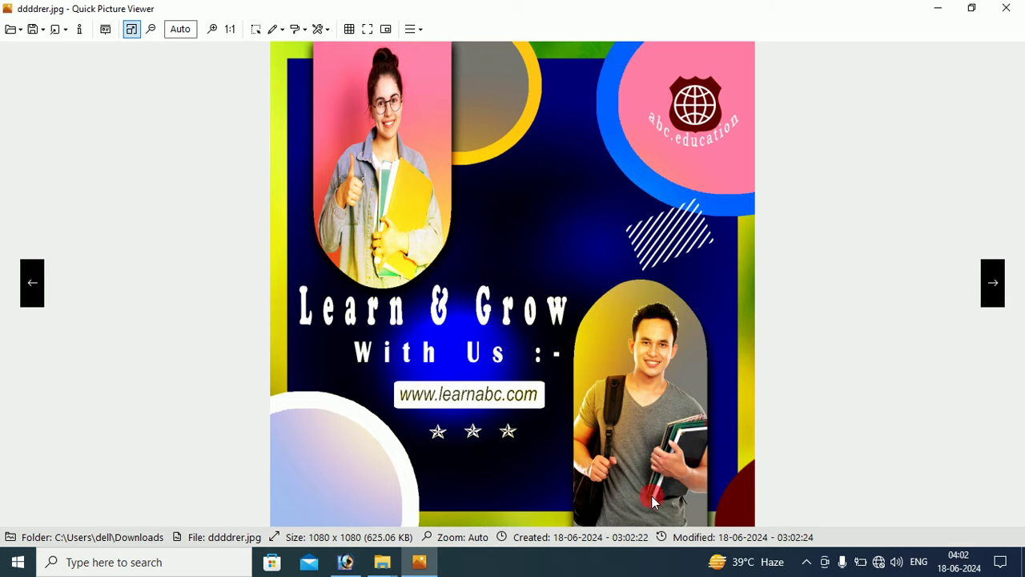
pyautogui.click(936, 7)
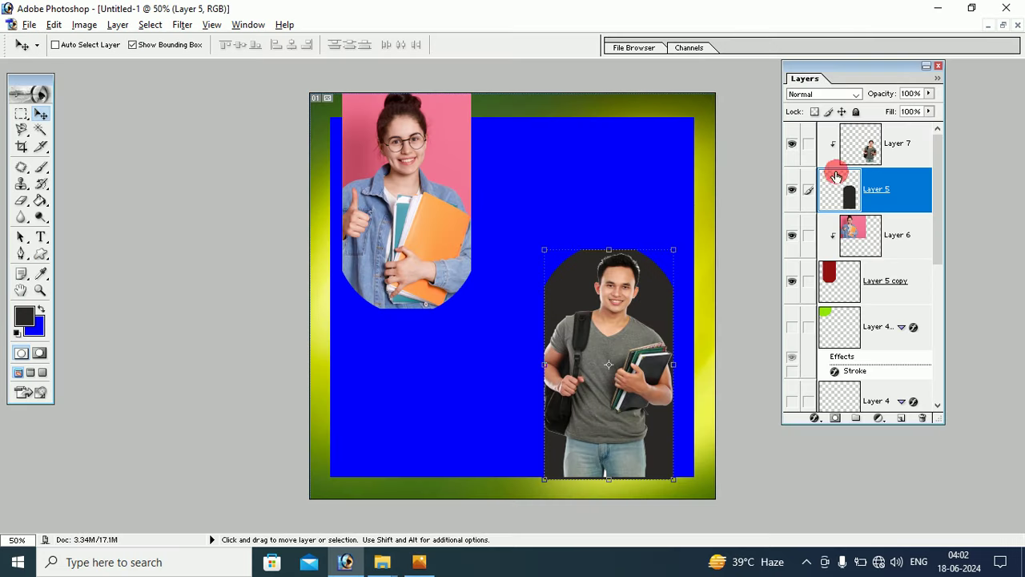
pyautogui.click(809, 144)
pyautogui.moveTo(677, 291); pyautogui.dragTo(668, 332)
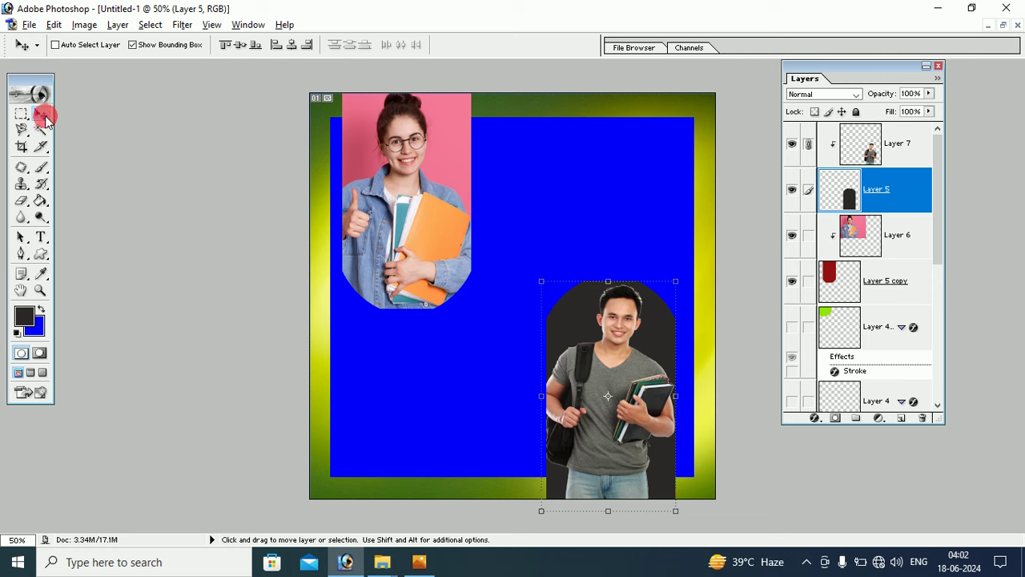
pyautogui.click(806, 145)
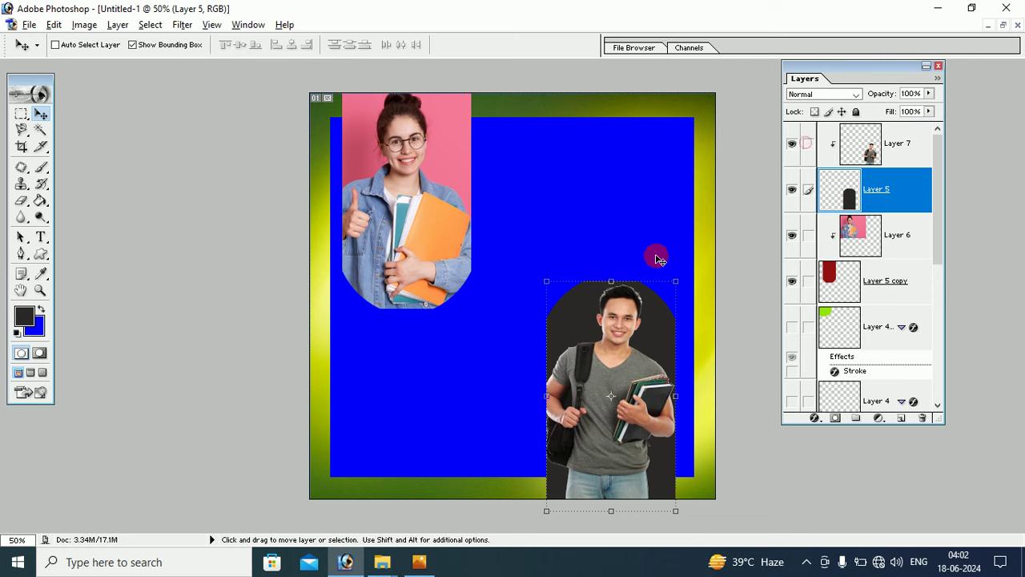
# Step: Stretch the man's dark arch frame to about 101.6% height and apply it
pyautogui.click(433, 559)
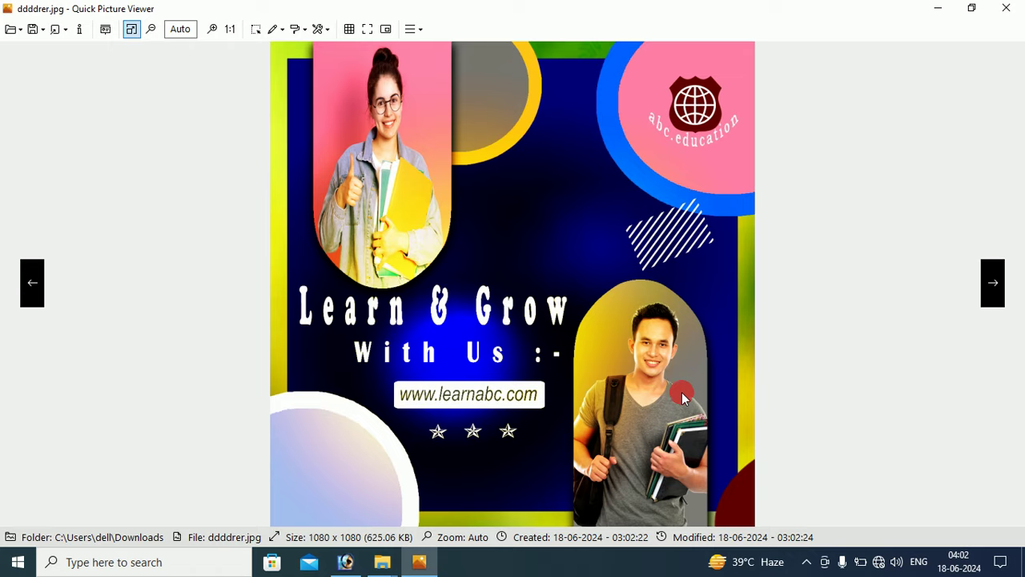
pyautogui.click(940, 6)
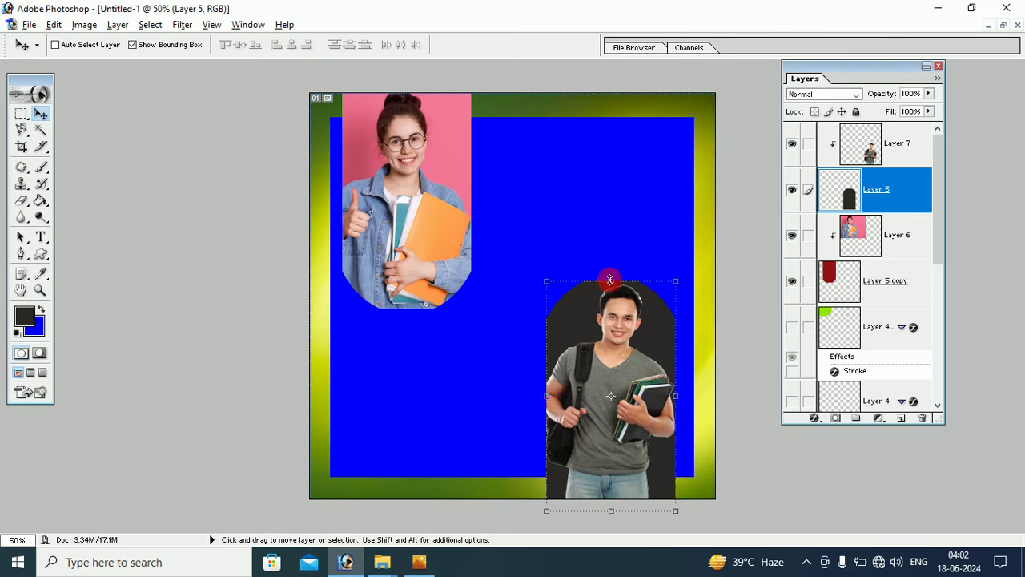
pyautogui.moveTo(609, 280); pyautogui.dragTo(610, 275)
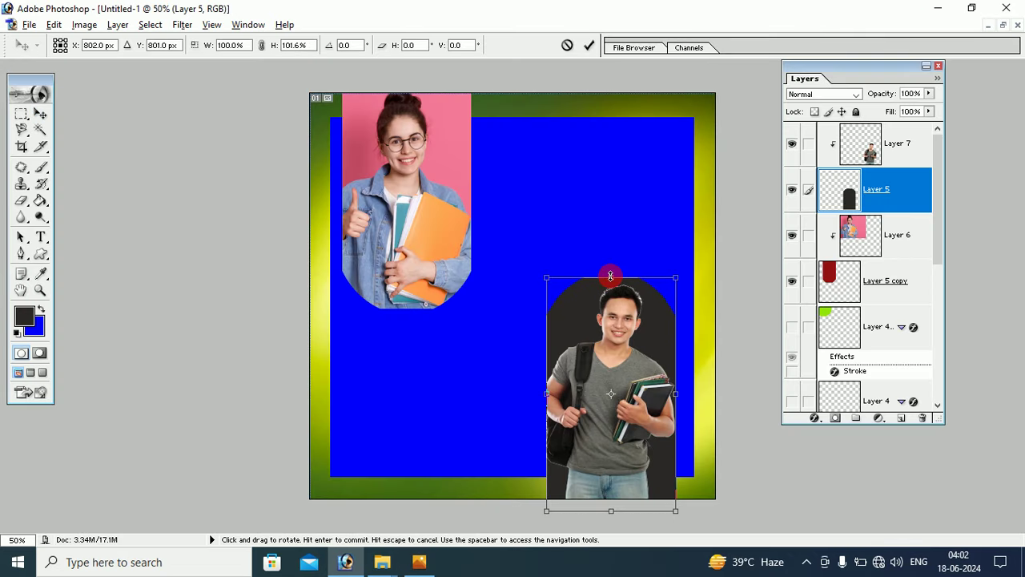
pyautogui.click(42, 114)
pyautogui.click(442, 218)
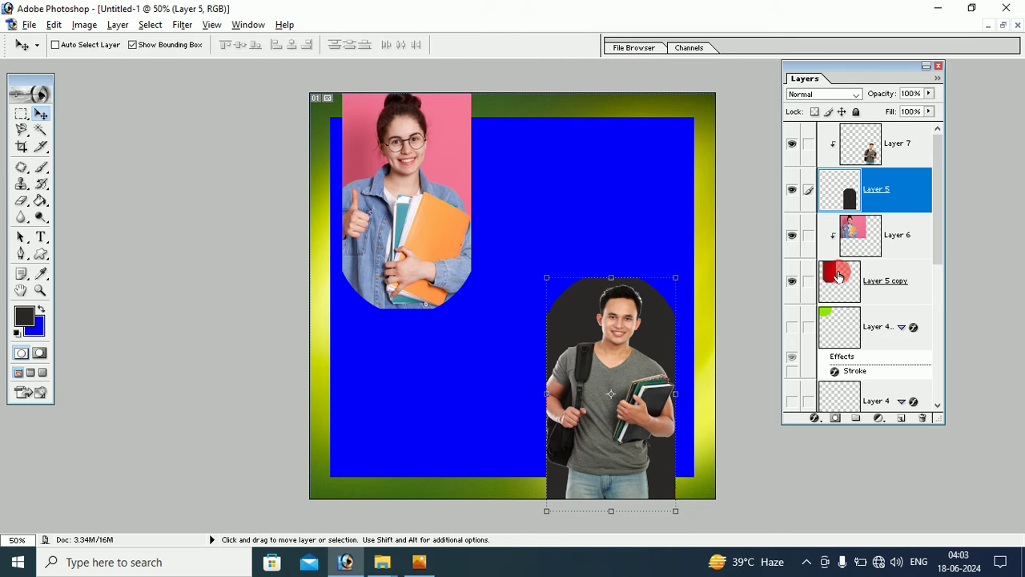
# Step: Add a Normal drop shadow to Layer 5 copy: 89% opacity, 8 px distance, 9% spread, 27 px size
pyautogui.rightClick(453, 151)
pyautogui.click(477, 161)
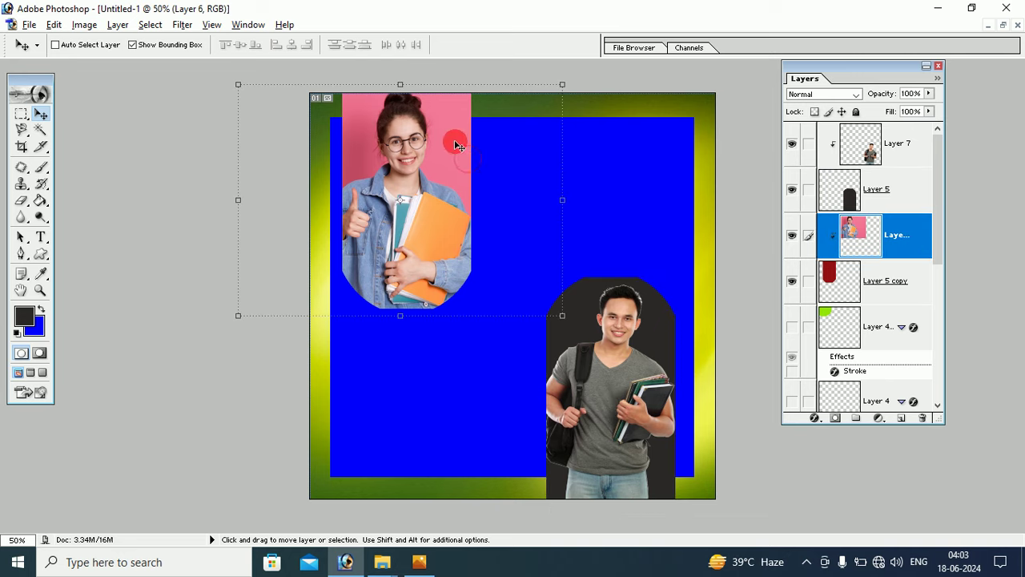
pyautogui.click(880, 287)
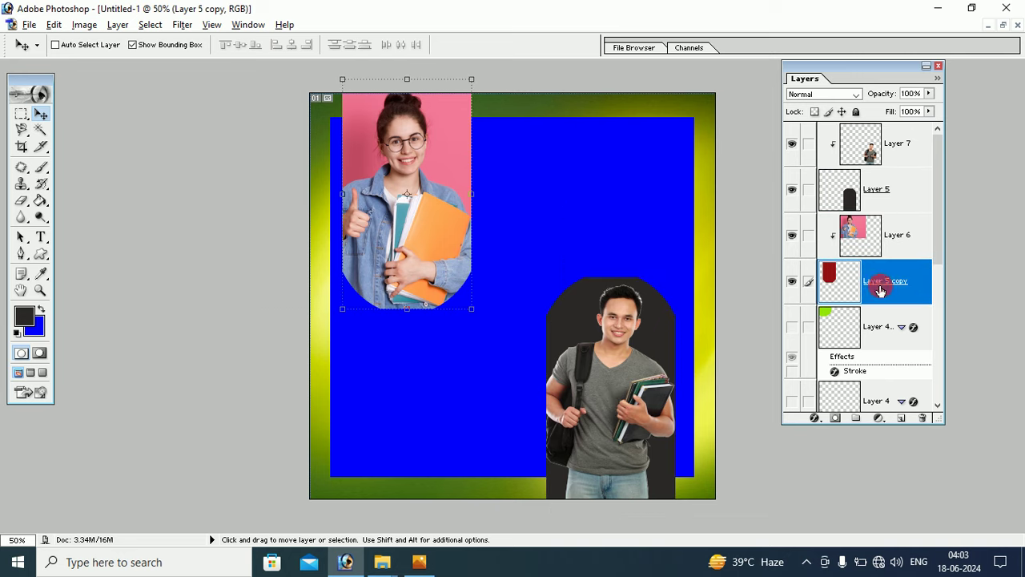
pyautogui.click(815, 418)
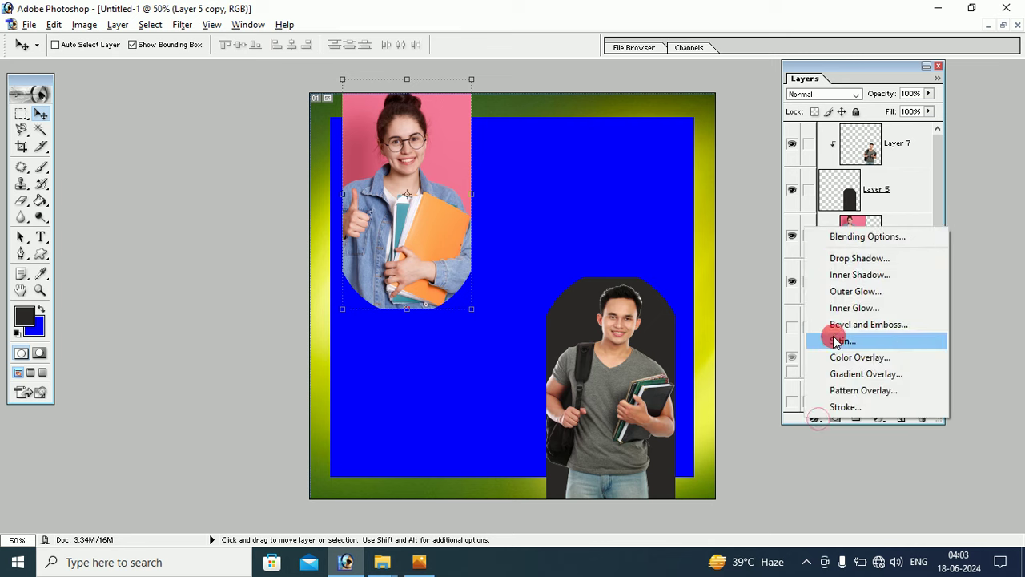
pyautogui.click(831, 258)
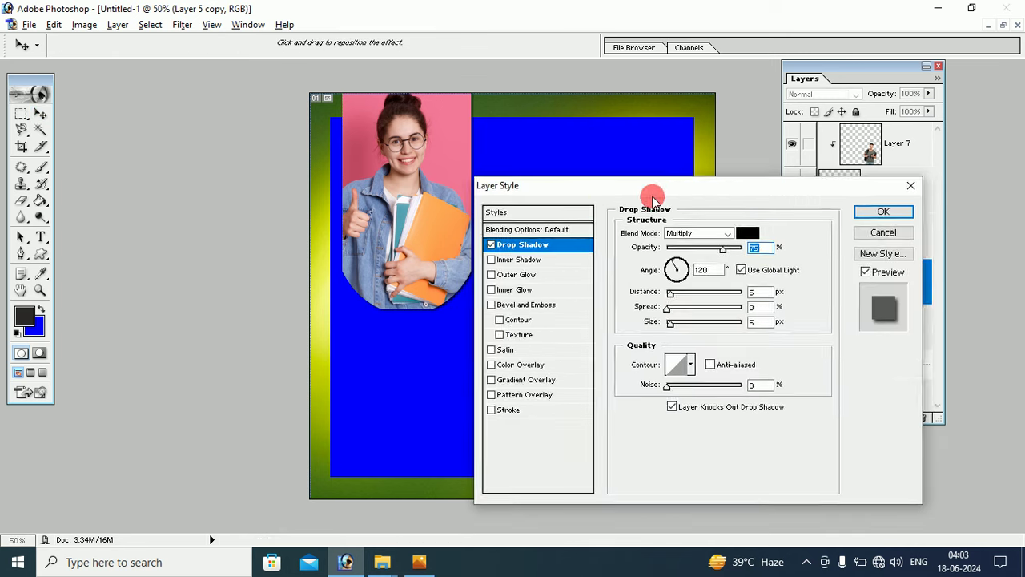
pyautogui.moveTo(678, 183); pyautogui.dragTo(751, 177)
pyautogui.click(801, 221)
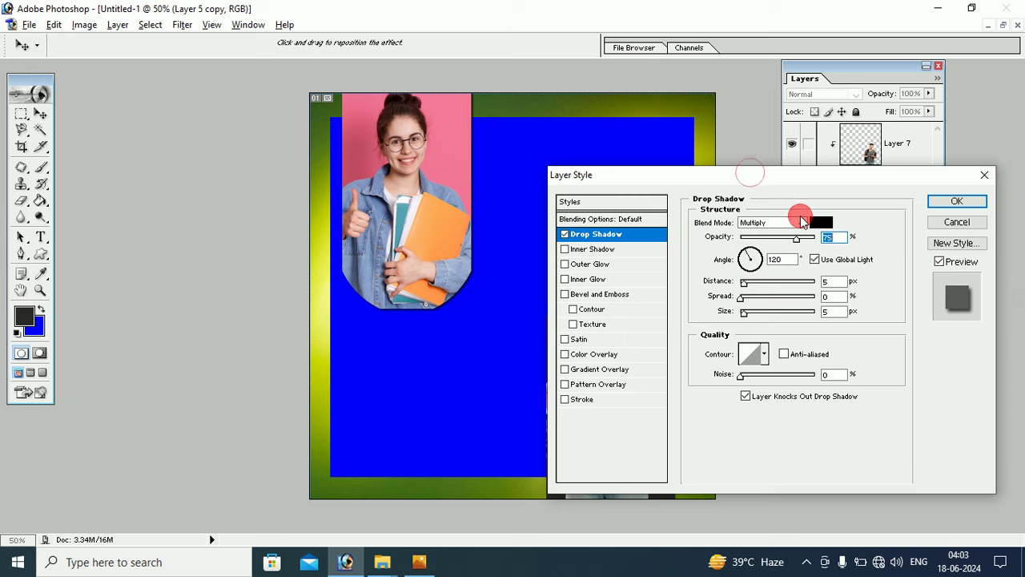
pyautogui.click(769, 231)
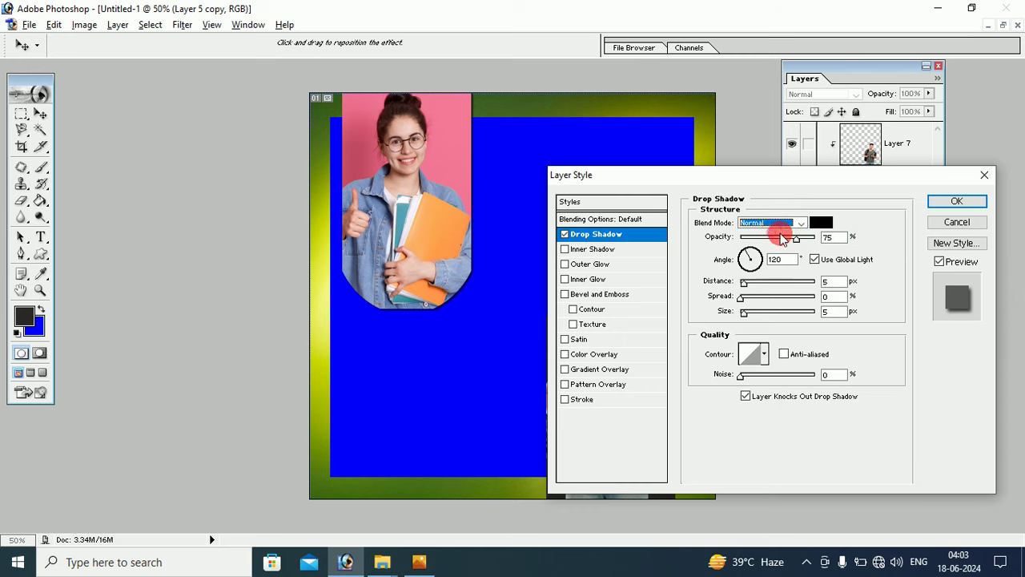
pyautogui.moveTo(798, 238); pyautogui.dragTo(808, 237)
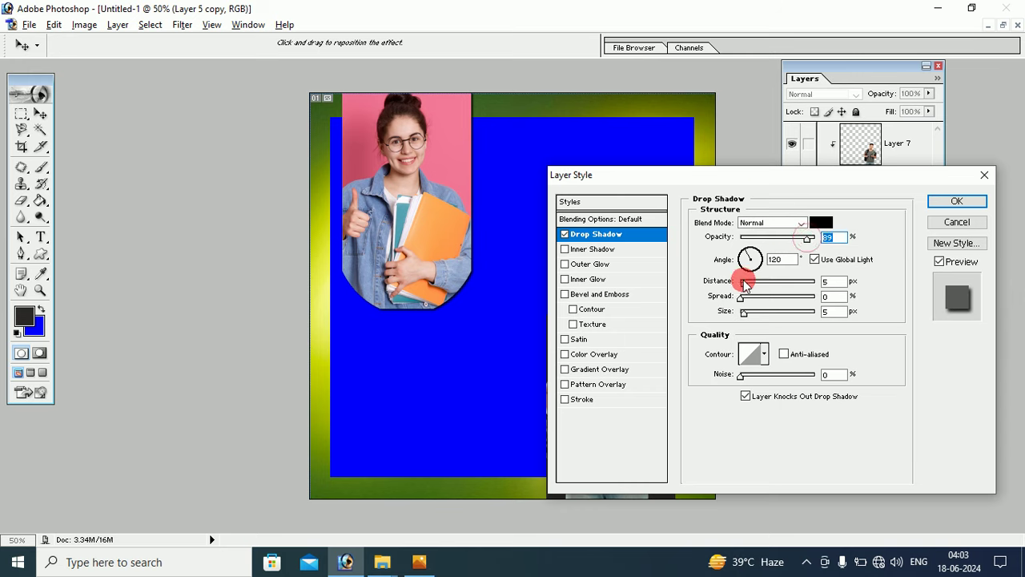
pyautogui.moveTo(744, 283)
pyautogui.mouseDown()
pyautogui.moveTo(757, 282)
pyautogui.moveTo(746, 283)
pyautogui.moveTo(753, 315)
pyautogui.mouseUp()
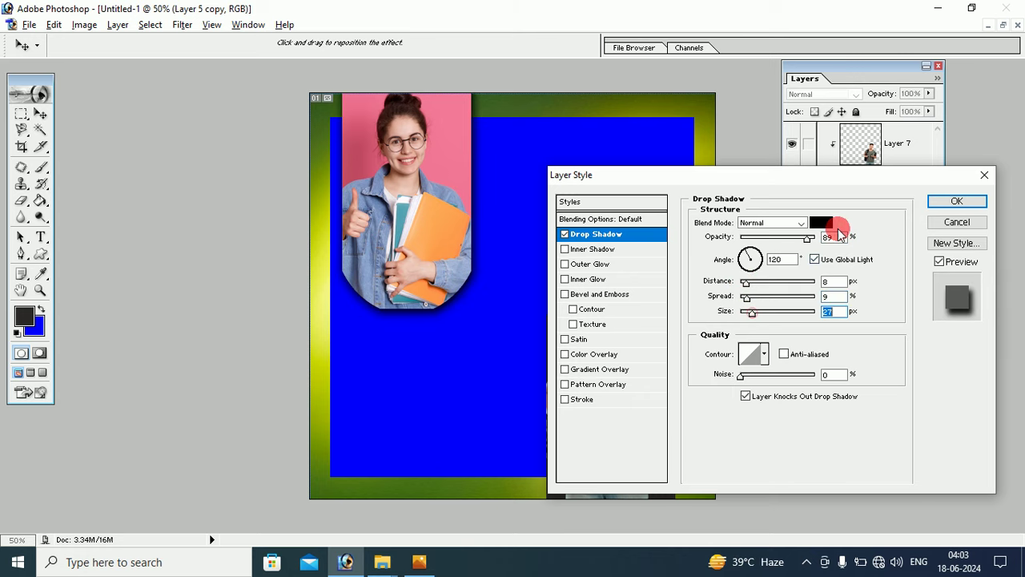
pyautogui.click(952, 201)
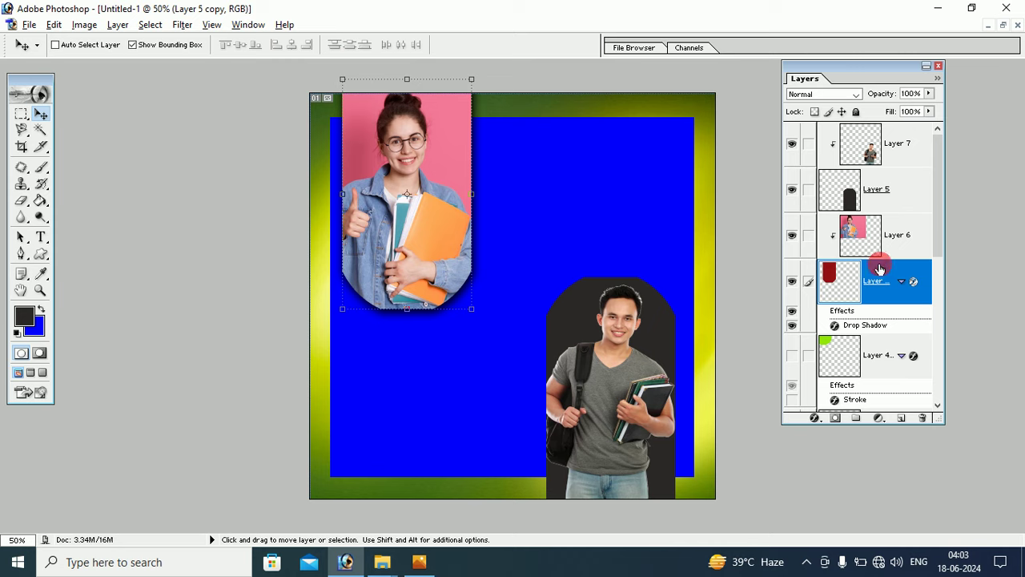
# Step: Copy the girl's frame drop shadow style and paste it onto Layer 5
pyautogui.rightClick(870, 325)
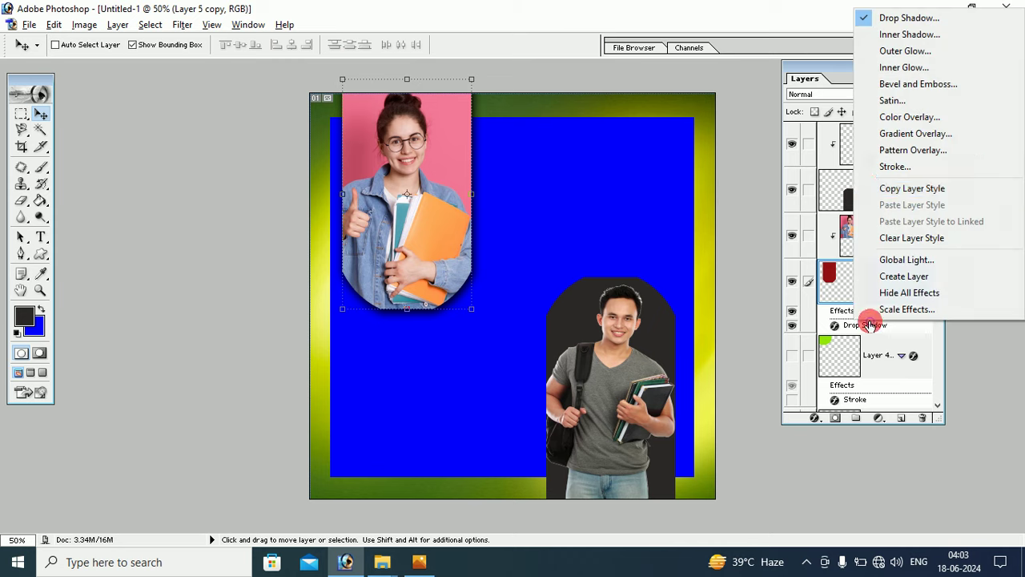
pyautogui.click(883, 189)
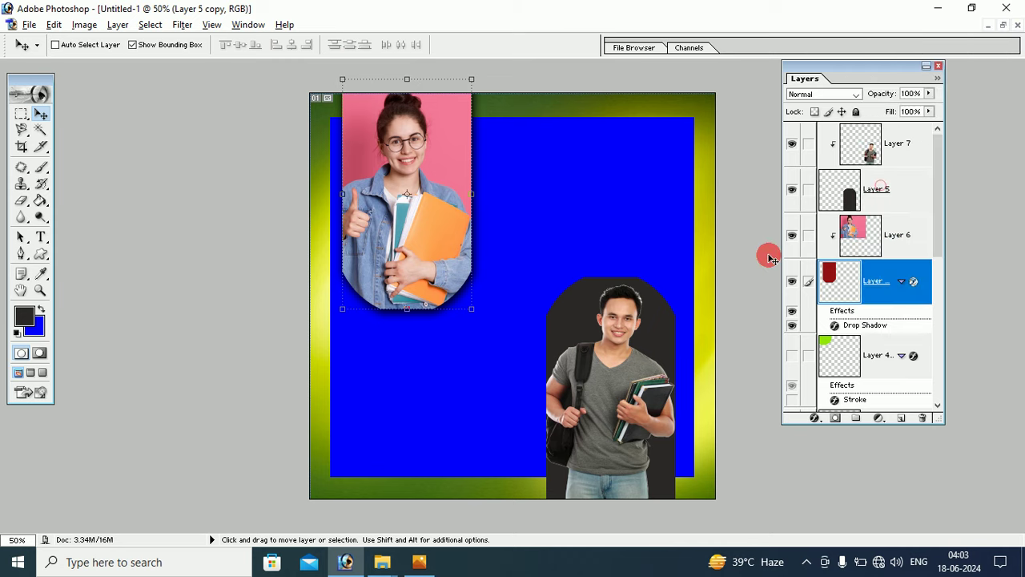
pyautogui.click(871, 193)
pyautogui.rightClick(871, 192)
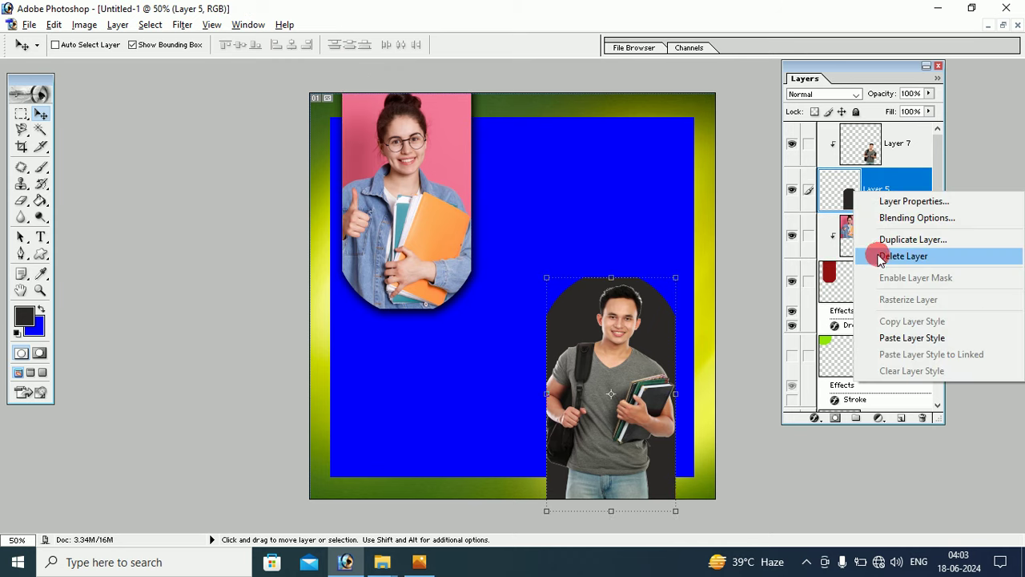
pyautogui.click(881, 337)
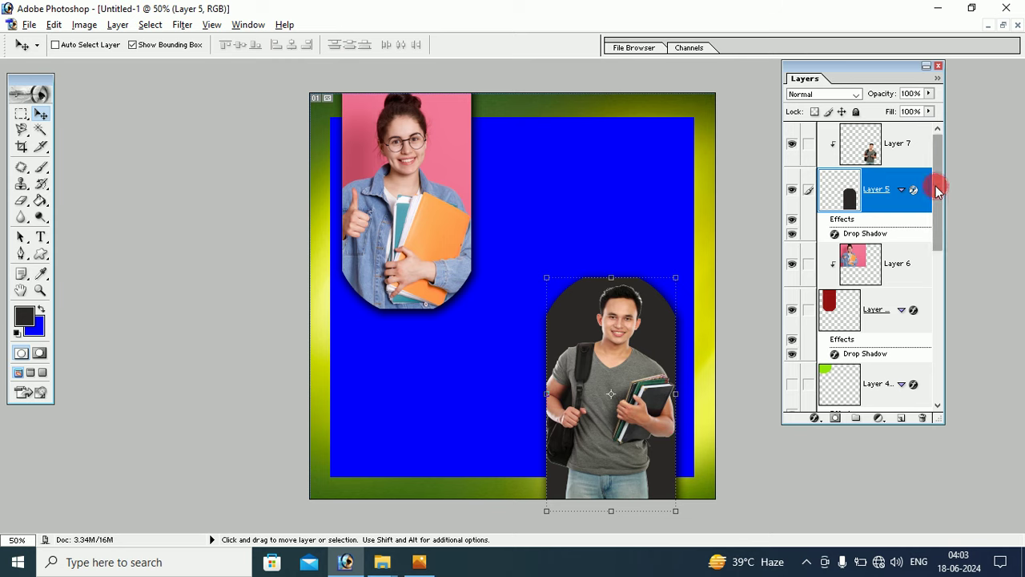
pyautogui.moveTo(937, 188); pyautogui.dragTo(937, 277)
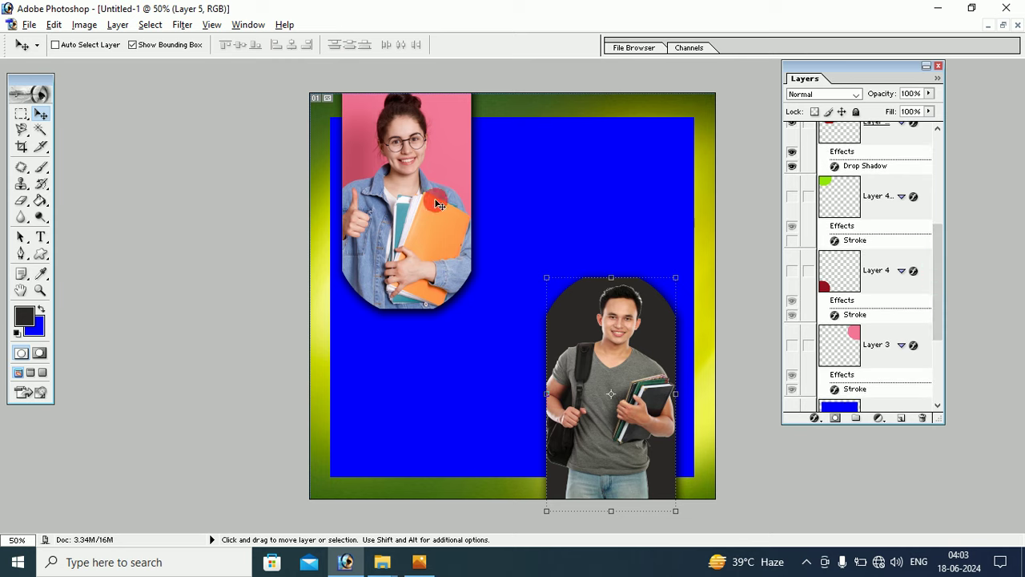
# Step: Show the green corner, red circle and pink circle layers, then view the reference poster
pyautogui.click(790, 198)
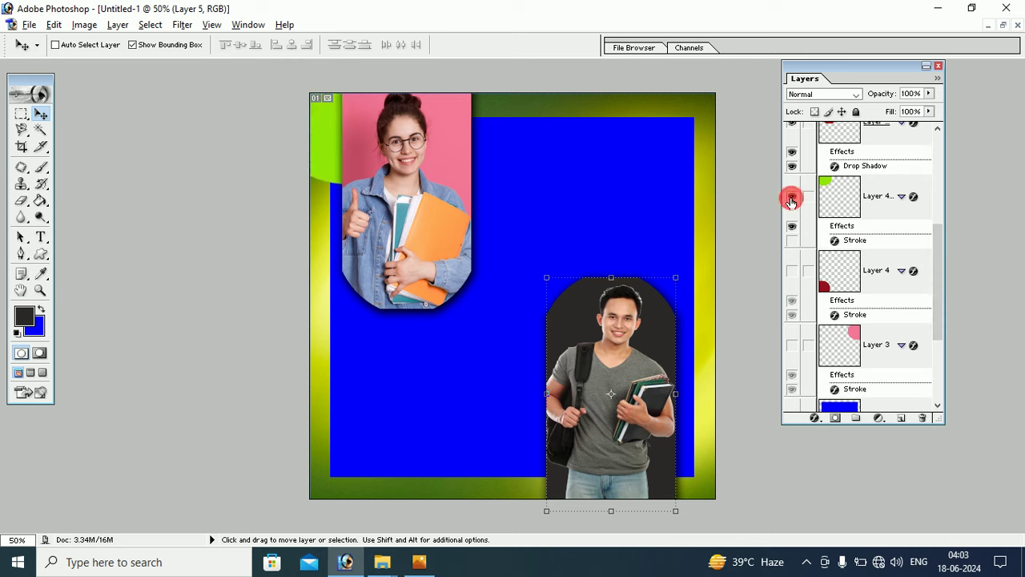
pyautogui.click(791, 270)
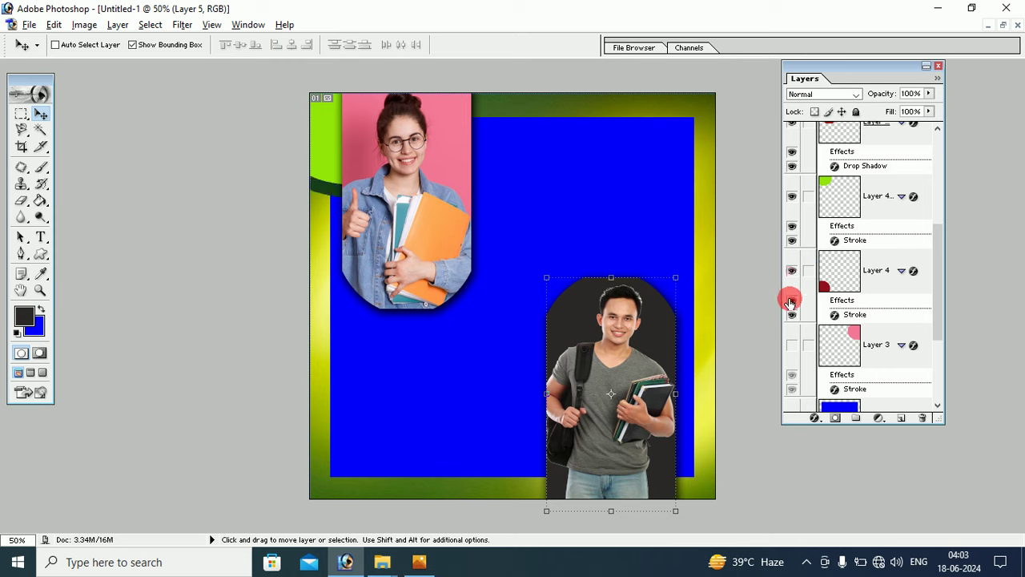
pyautogui.click(791, 347)
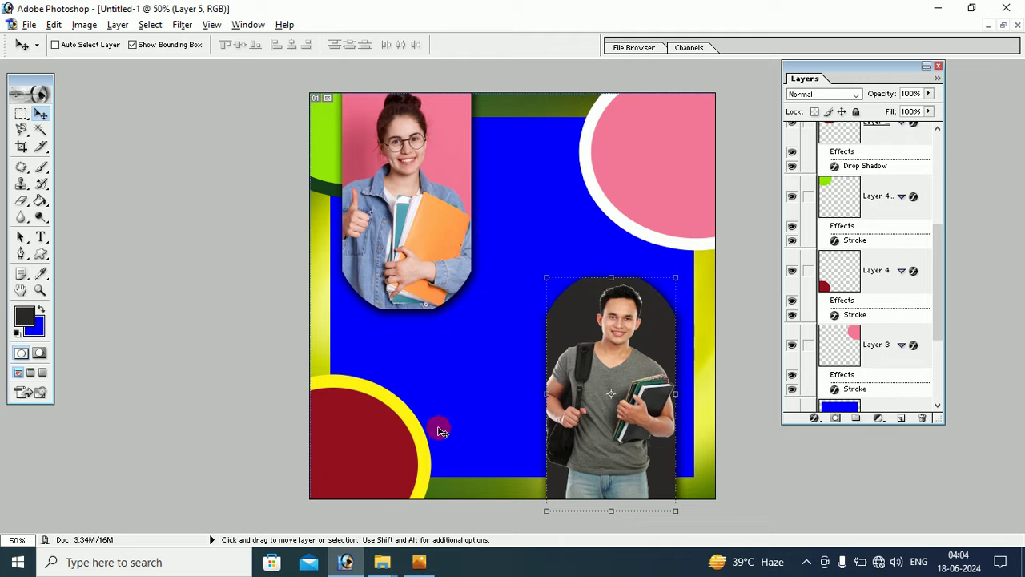
pyautogui.click(416, 563)
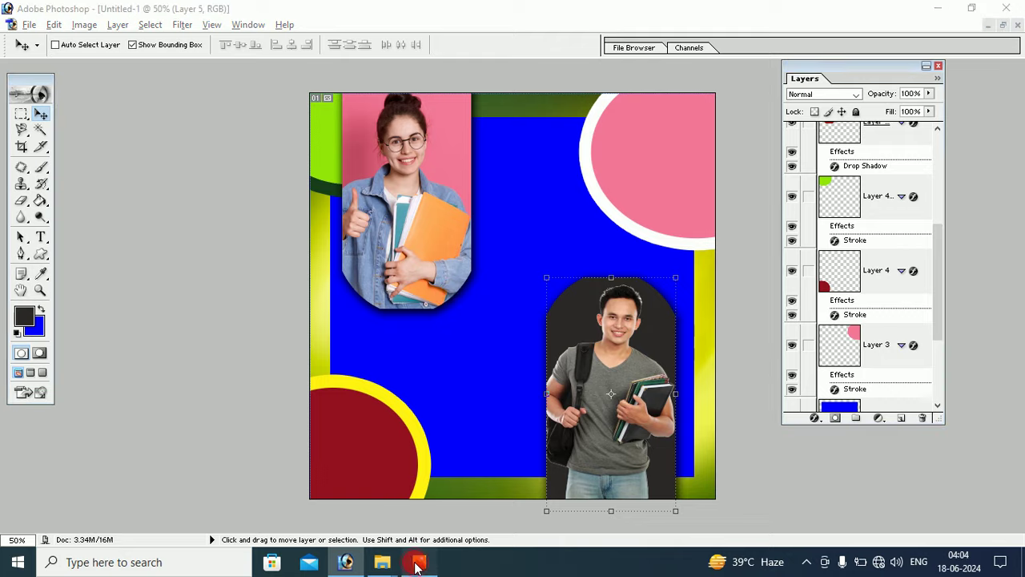
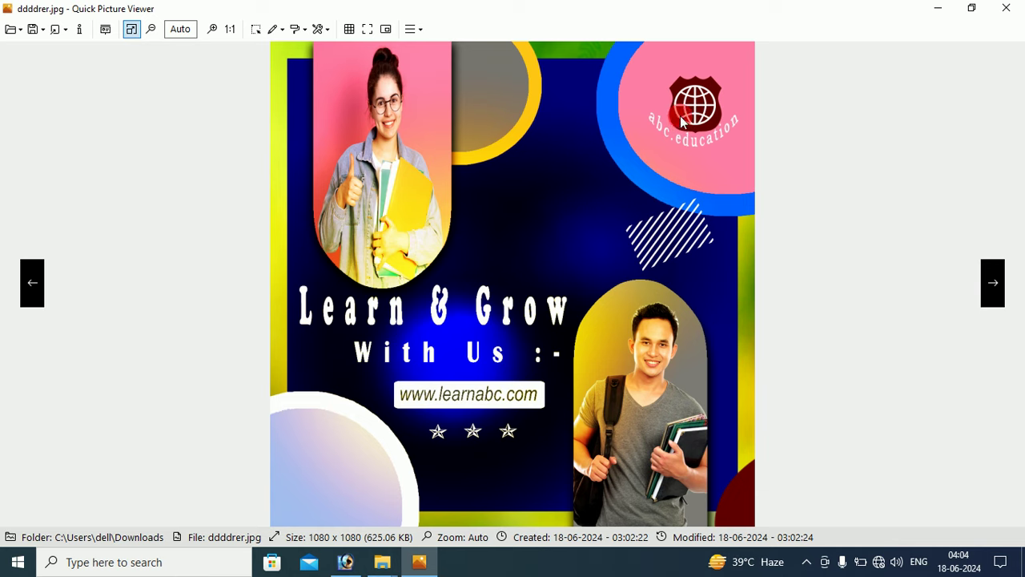
# Step: Minimize Quick Picture Viewer to bring the Photoshop poster with both student photos back
pyautogui.click(936, 9)
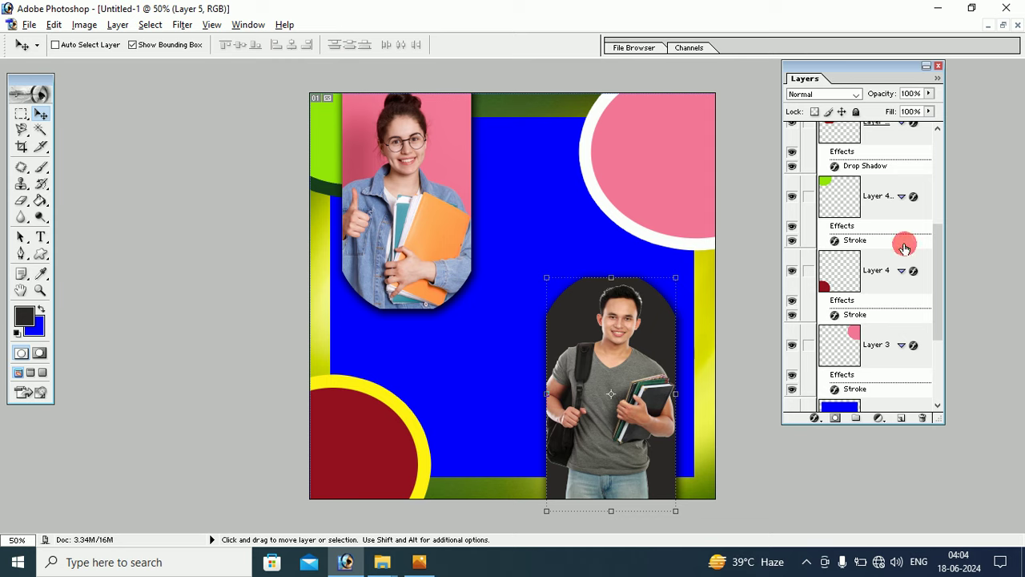
# Step: Select Layer 7, the man's photo, and make white the foreground colour
pyautogui.moveTo(938, 231); pyautogui.dragTo(938, 137)
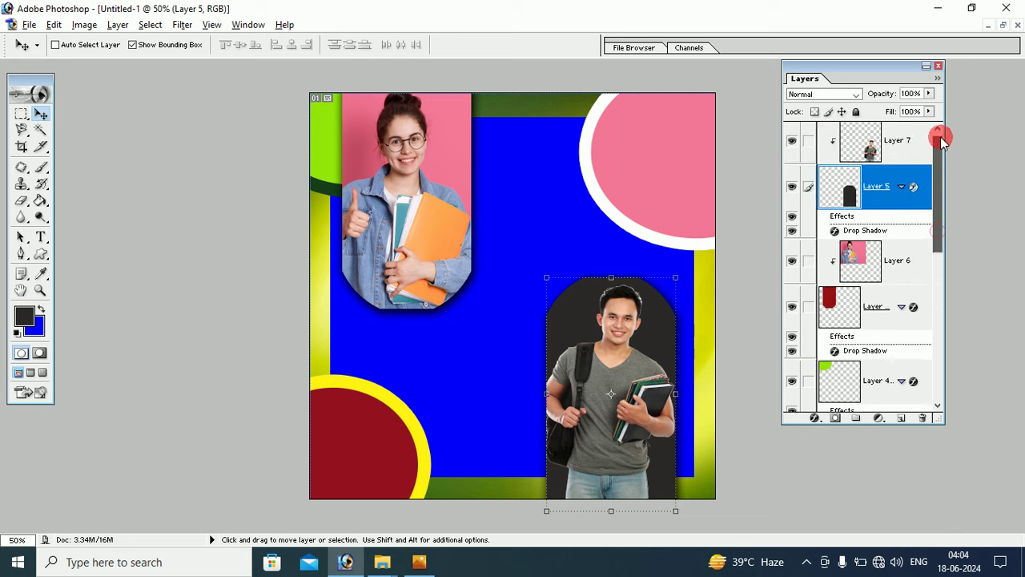
pyautogui.click(893, 142)
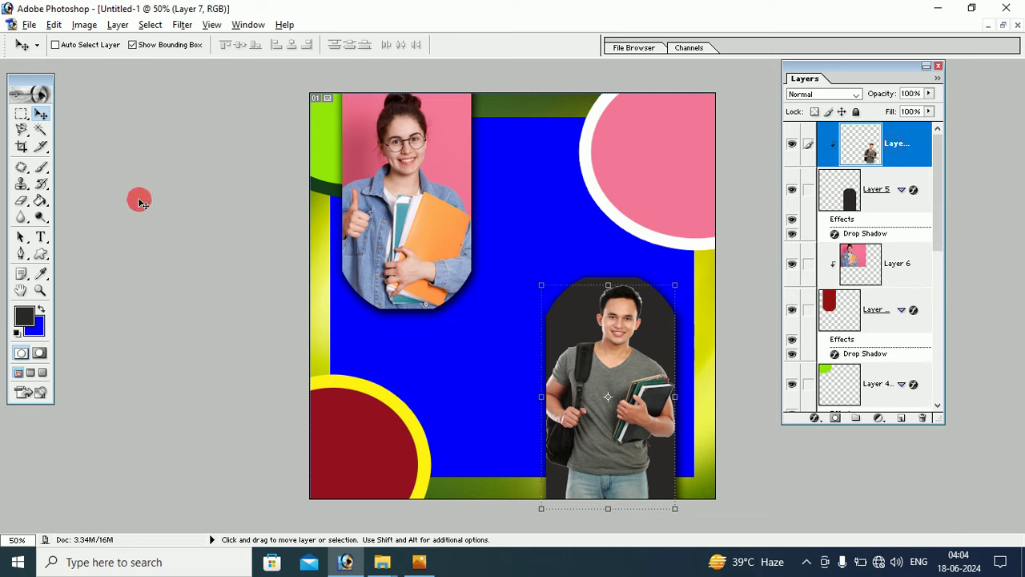
pyautogui.click(40, 309)
pyautogui.click(40, 254)
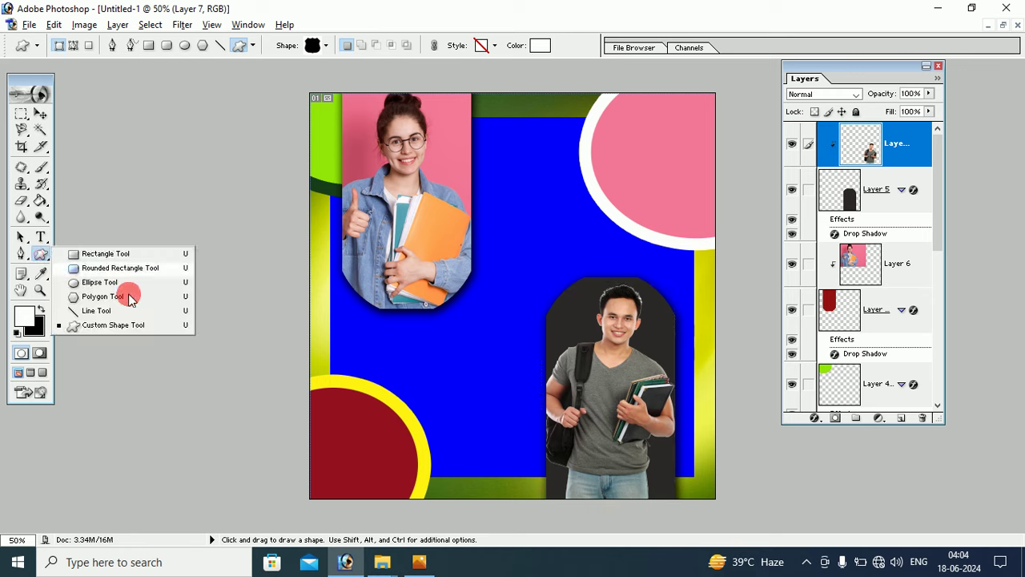
# Step: Append the All custom shapes set and choose the diagonal hatch-lines shape
pyautogui.moveTo(41, 254); pyautogui.dragTo(120, 325)
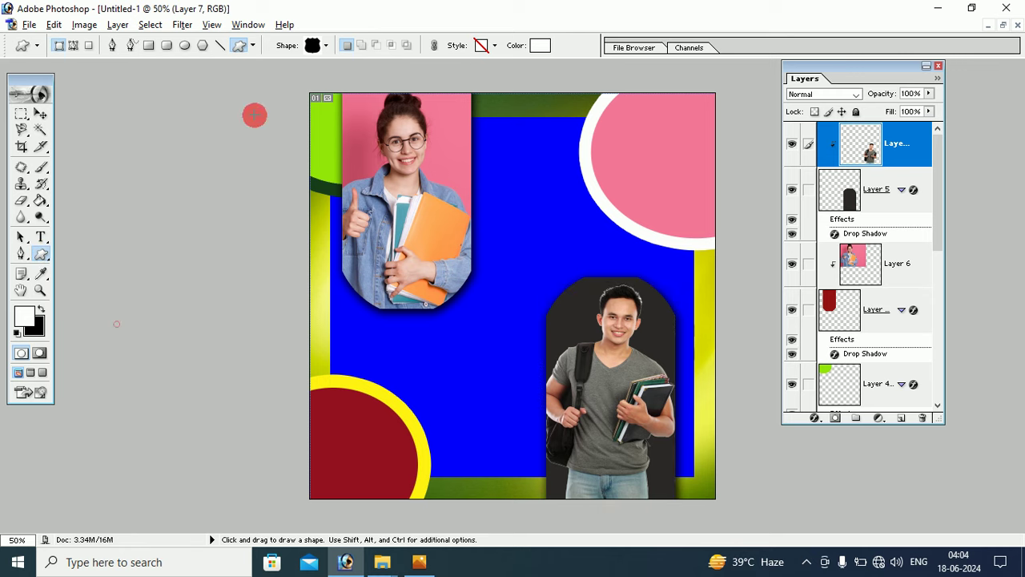
pyautogui.click(321, 46)
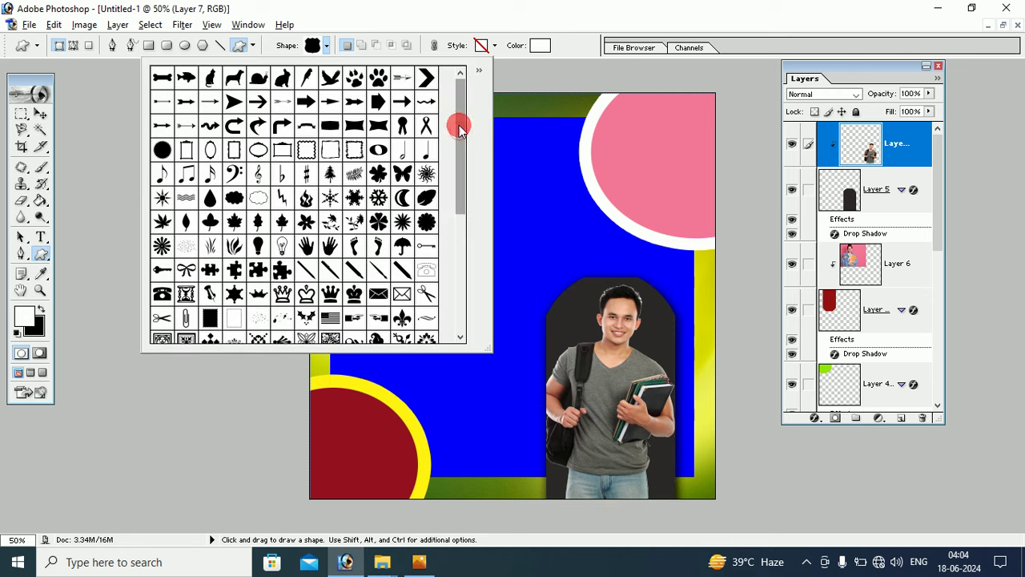
pyautogui.click(479, 71)
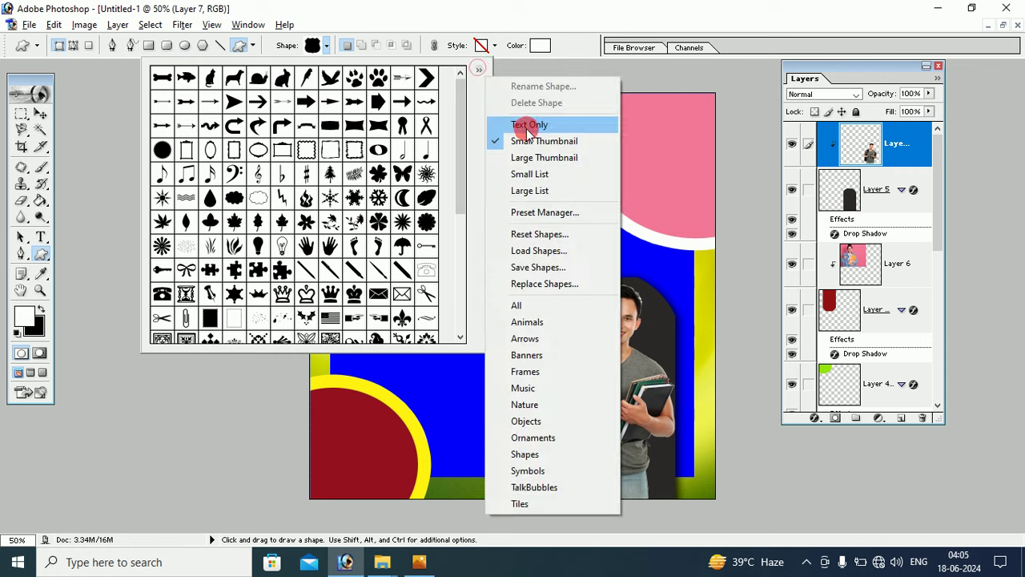
pyautogui.click(526, 305)
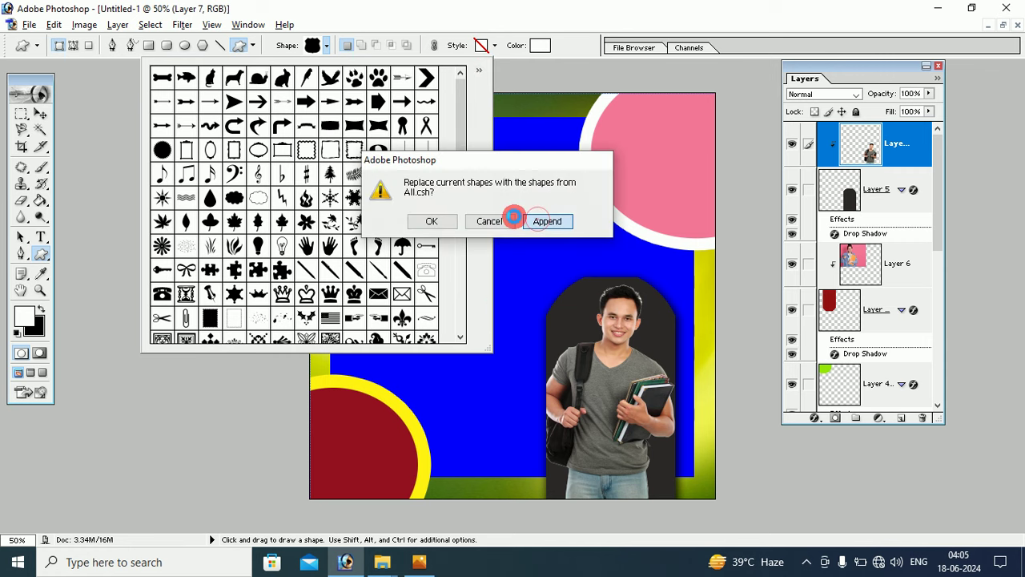
pyautogui.click(541, 219)
pyautogui.moveTo(462, 115); pyautogui.dragTo(461, 308)
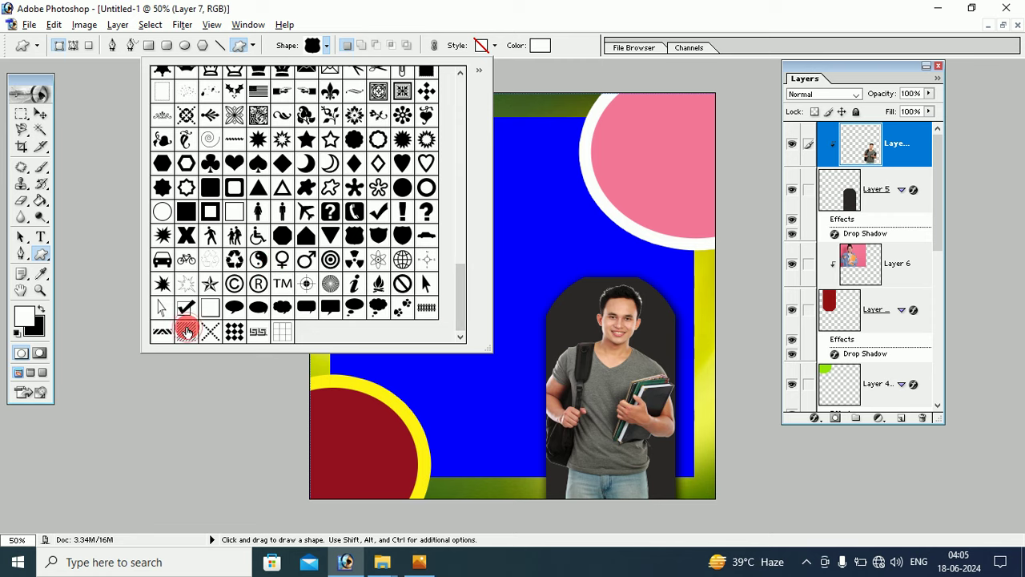
pyautogui.click(186, 331)
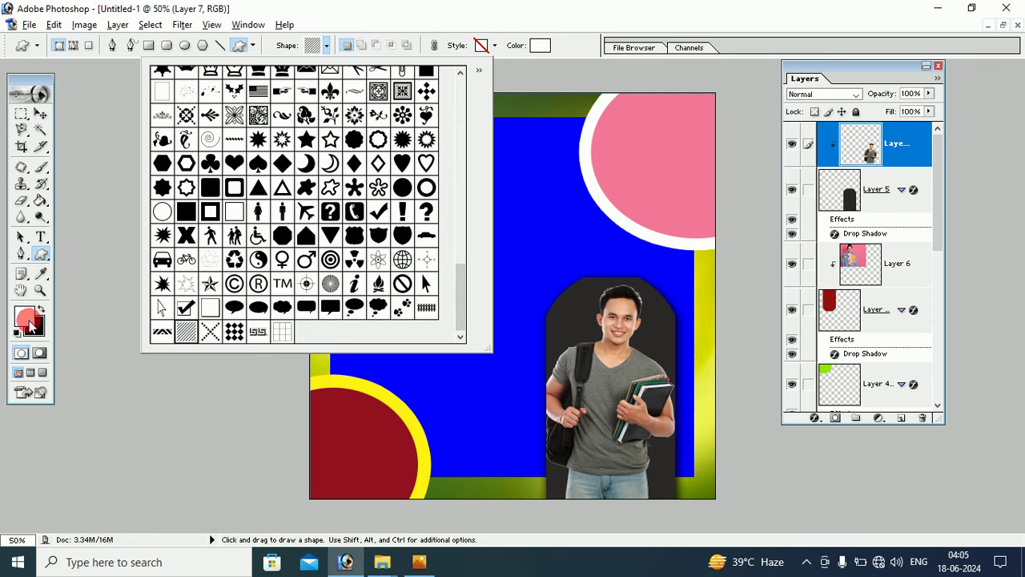
# Step: Draw a white hatch patch above the man's photo, nudge it right, and add empty Layer 8
pyautogui.click(543, 223)
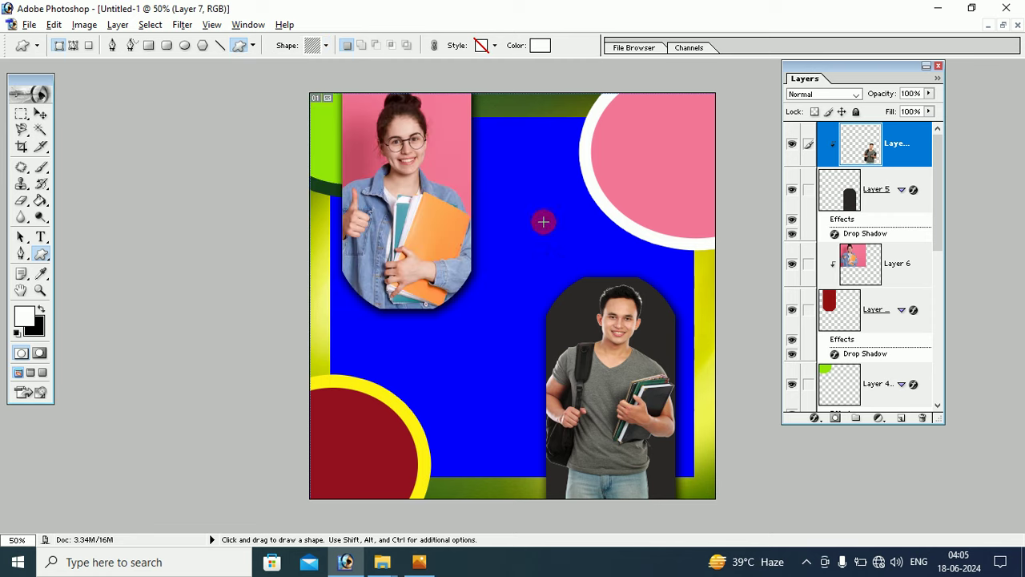
pyautogui.moveTo(543, 223); pyautogui.dragTo(600, 264)
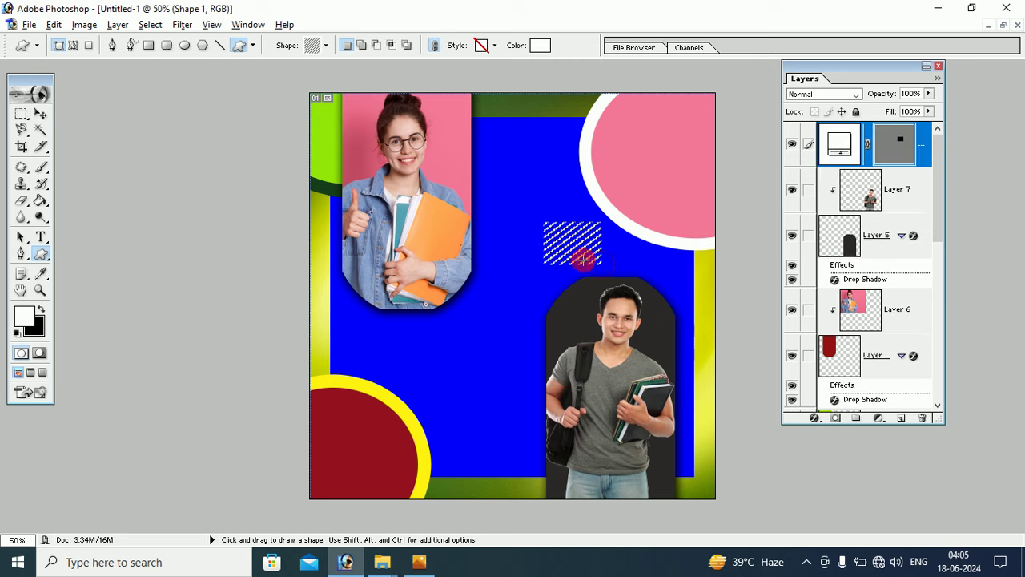
pyautogui.click(41, 113)
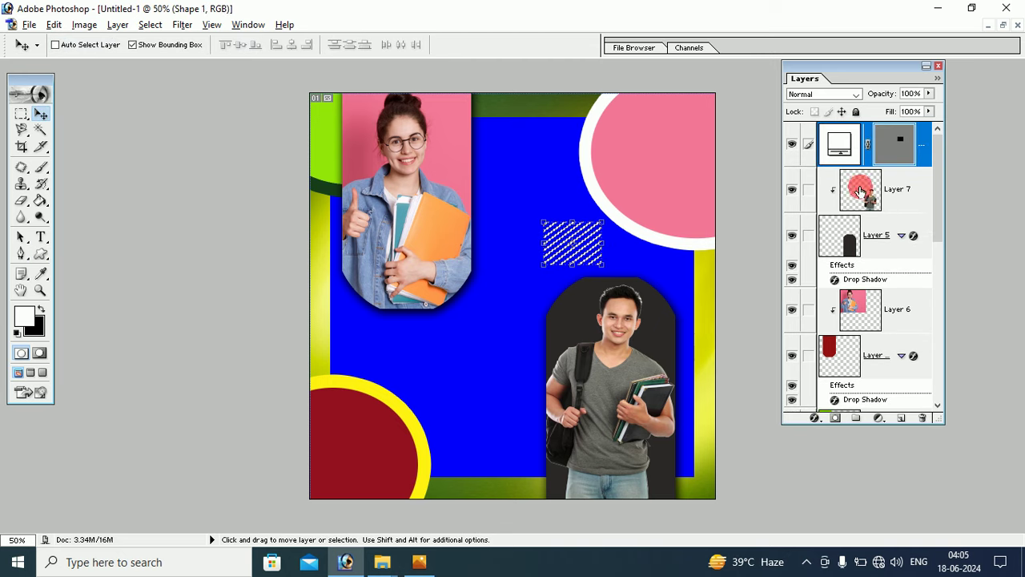
pyautogui.click(886, 211)
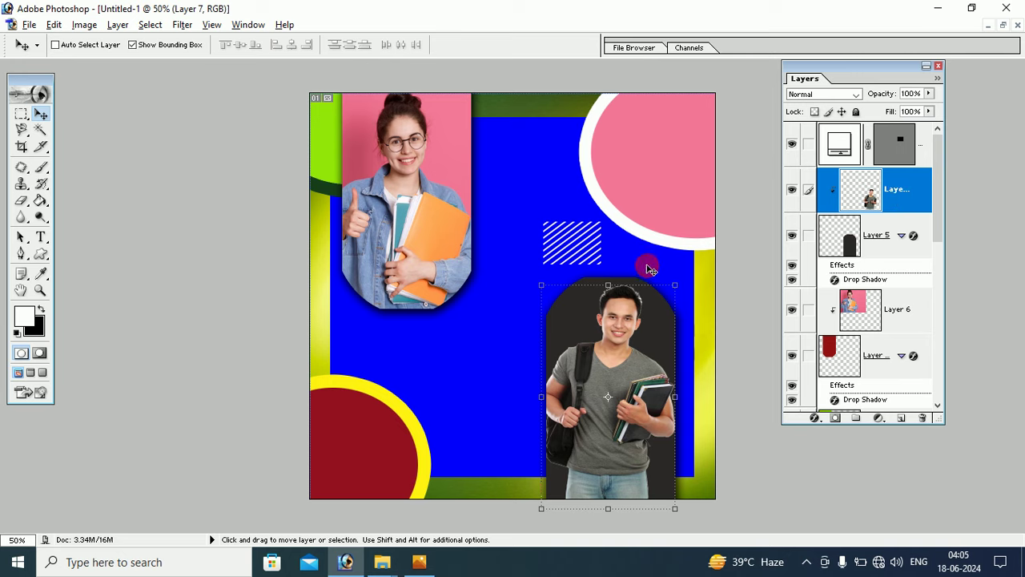
pyautogui.rightClick(575, 254)
pyautogui.click(601, 265)
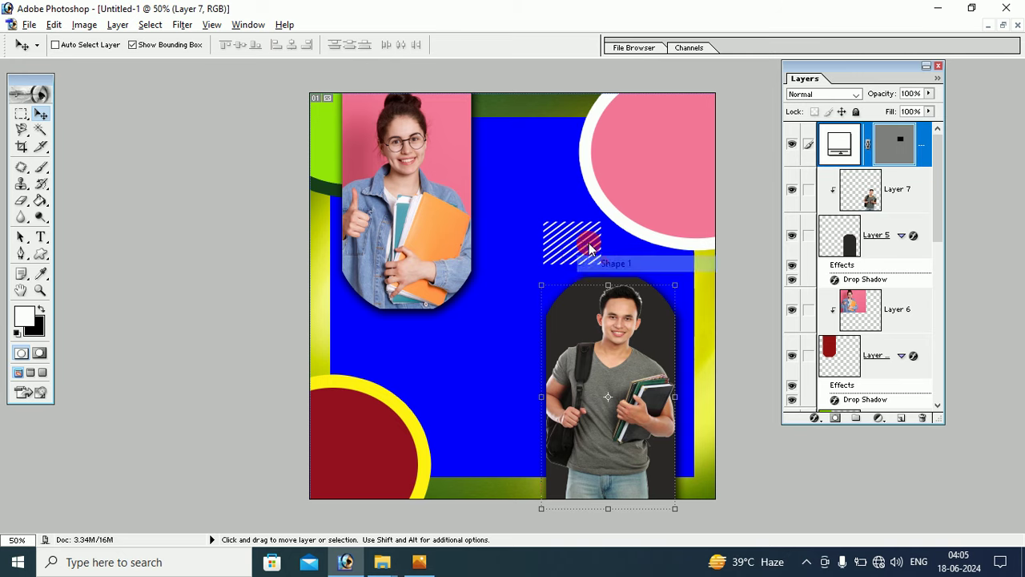
pyautogui.moveTo(588, 246)
pyautogui.mouseDown()
pyautogui.moveTo(613, 244)
pyautogui.moveTo(599, 249)
pyautogui.mouseUp()
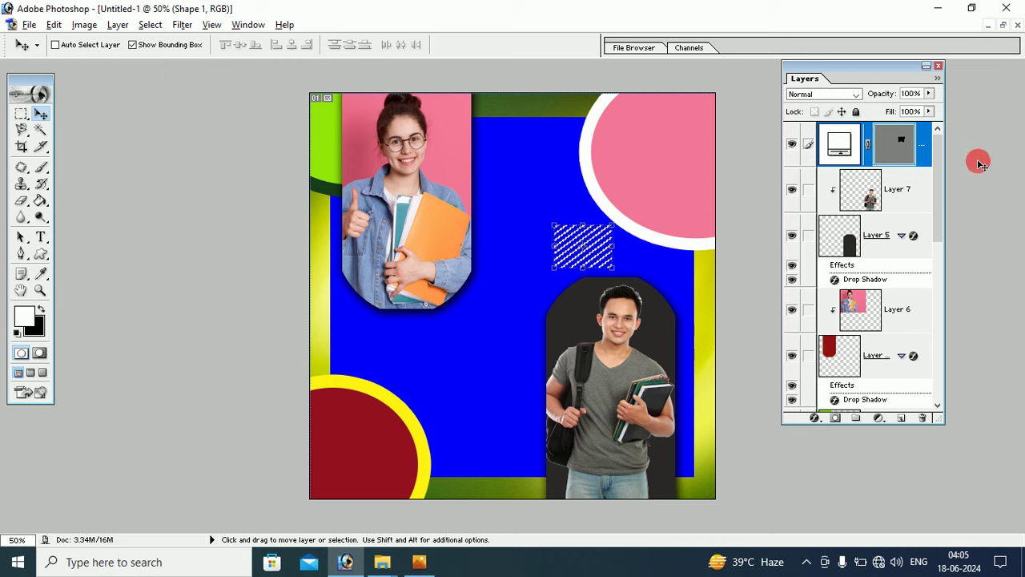
pyautogui.click(901, 418)
# Step: Type the white title 'Learn & Grow' below the woman's photo
pyautogui.click(39, 238)
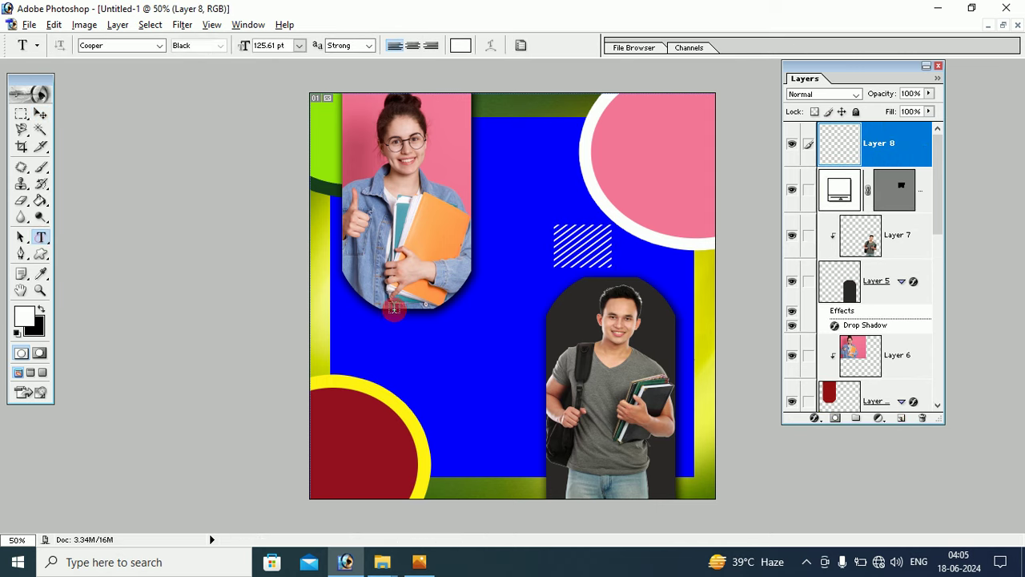
pyautogui.click(417, 338)
pyautogui.write('L')
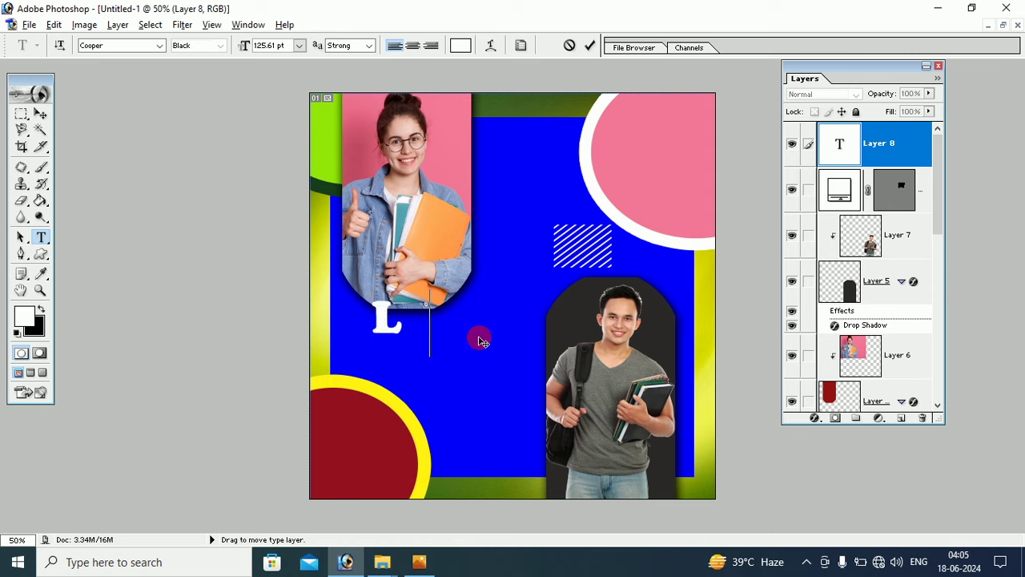
pyautogui.write('ear')
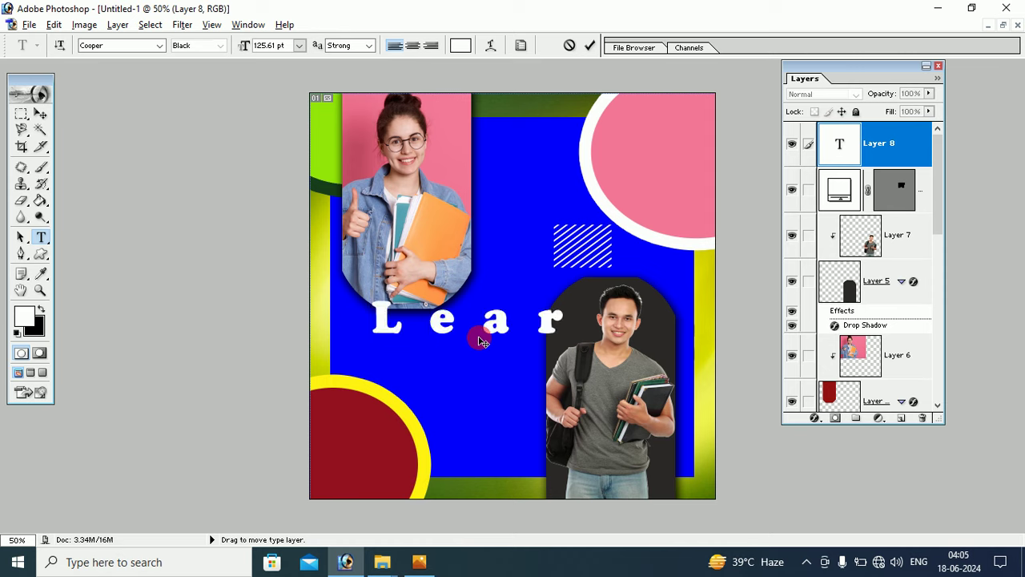
pyautogui.write('n &')
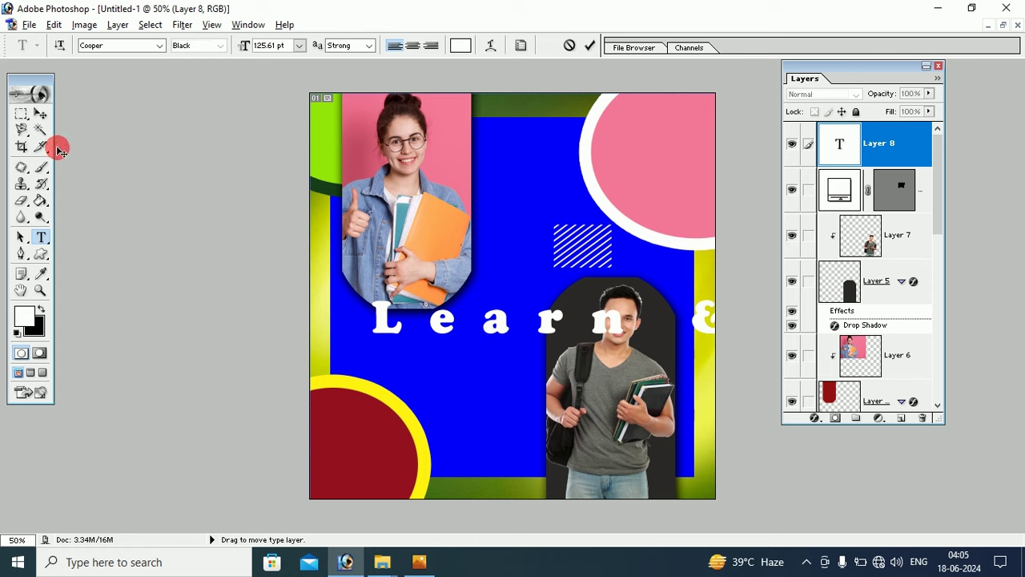
# Step: Narrow, scale and place the title between the two photos, then apply the transform
pyautogui.click(40, 114)
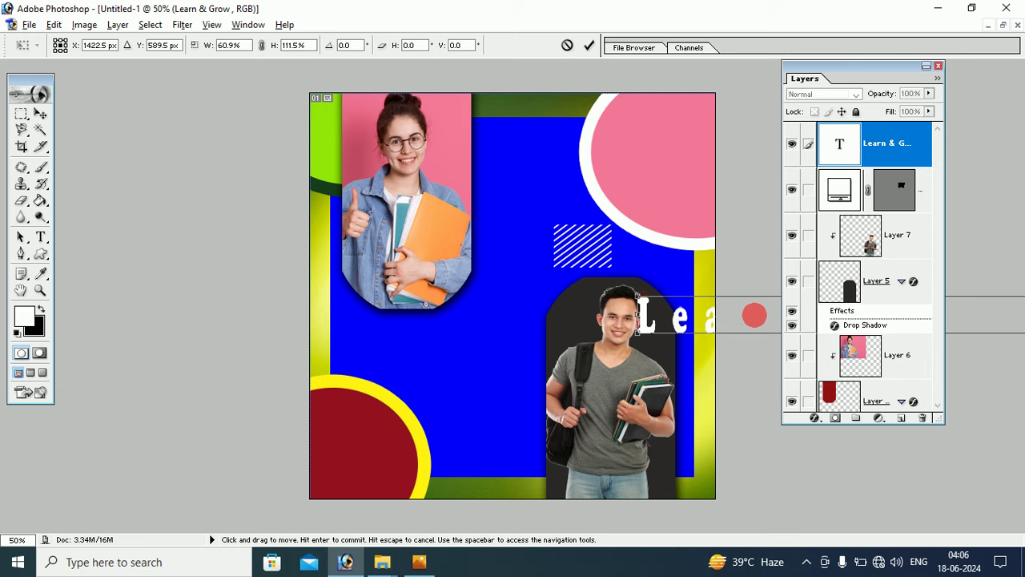
pyautogui.moveTo(376, 298); pyautogui.dragTo(756, 318)
pyautogui.moveTo(714, 311)
pyautogui.mouseDown()
pyautogui.moveTo(518, 309)
pyautogui.moveTo(445, 322)
pyautogui.mouseUp()
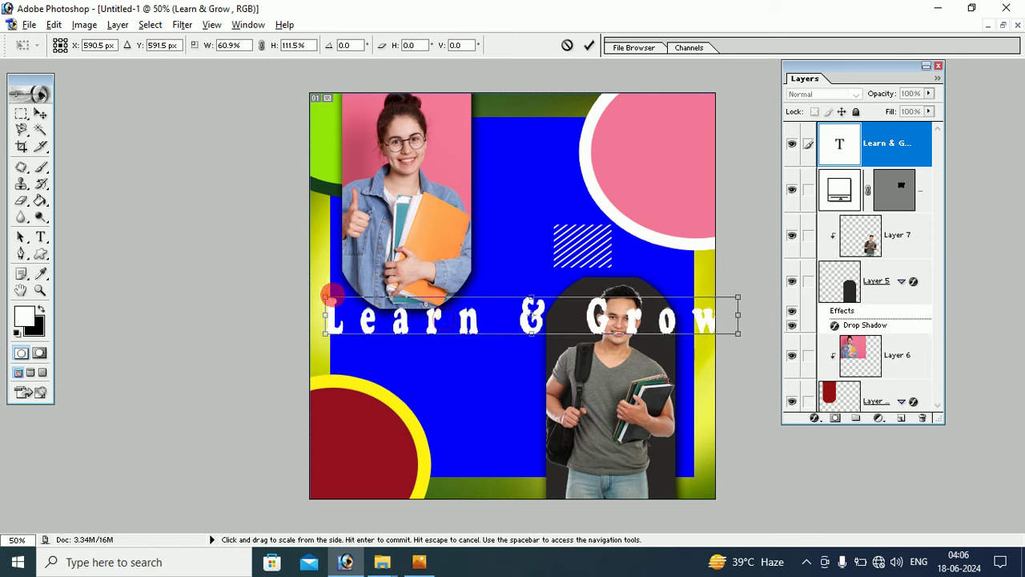
pyautogui.moveTo(327, 296); pyautogui.dragTo(520, 300)
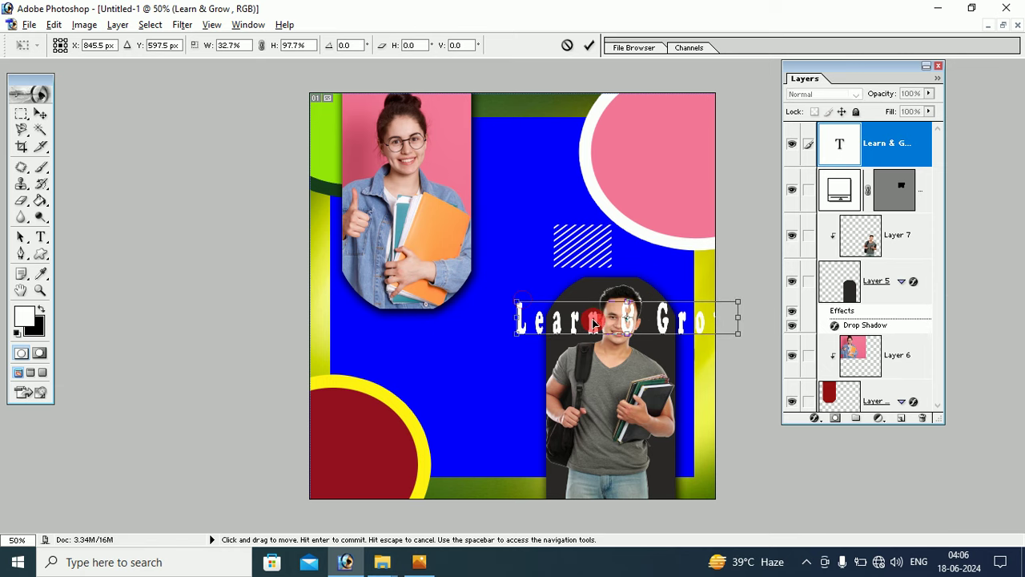
pyautogui.moveTo(593, 322); pyautogui.dragTo(419, 334)
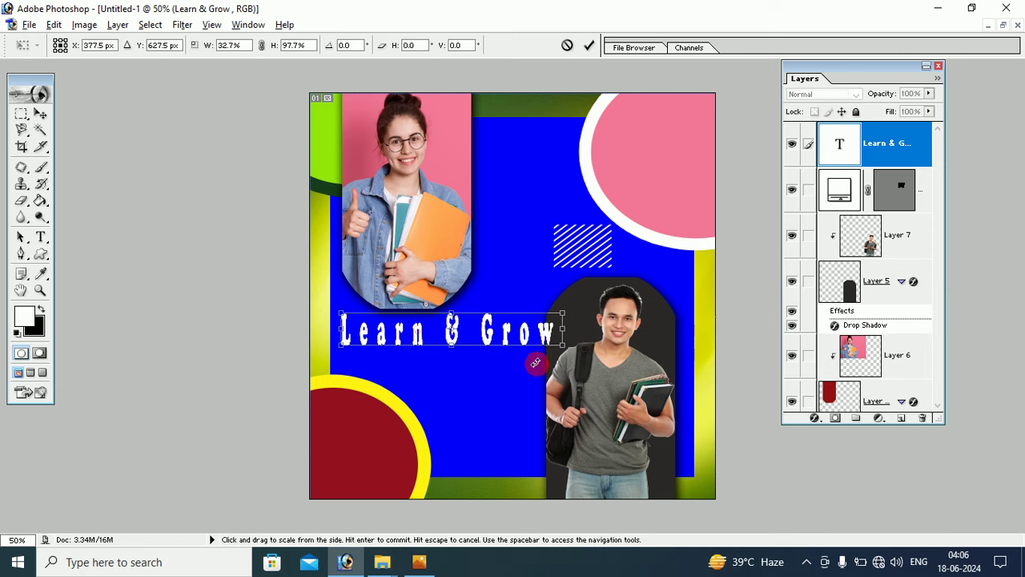
pyautogui.moveTo(564, 345); pyautogui.dragTo(533, 344)
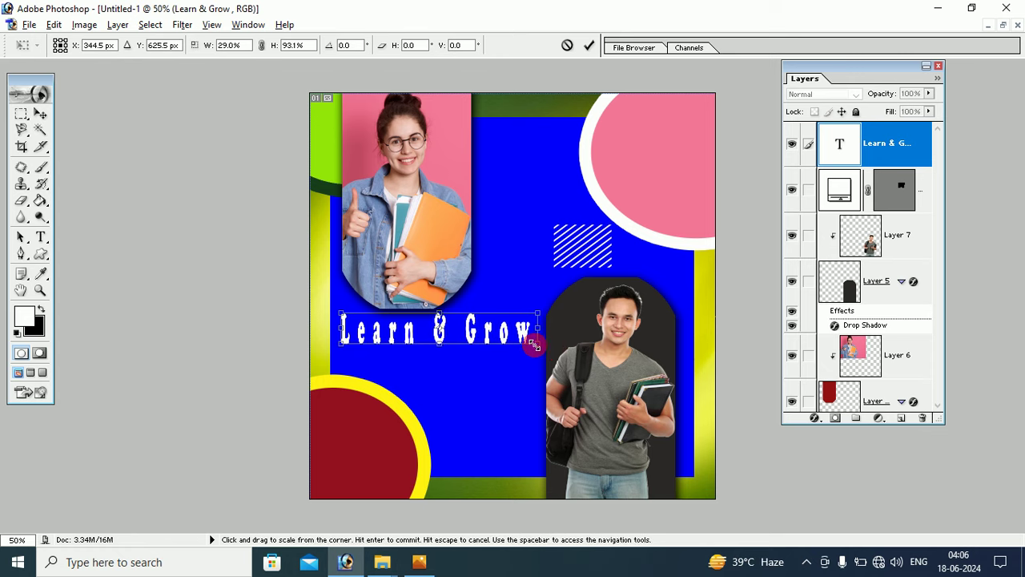
pyautogui.click(40, 113)
pyautogui.click(455, 222)
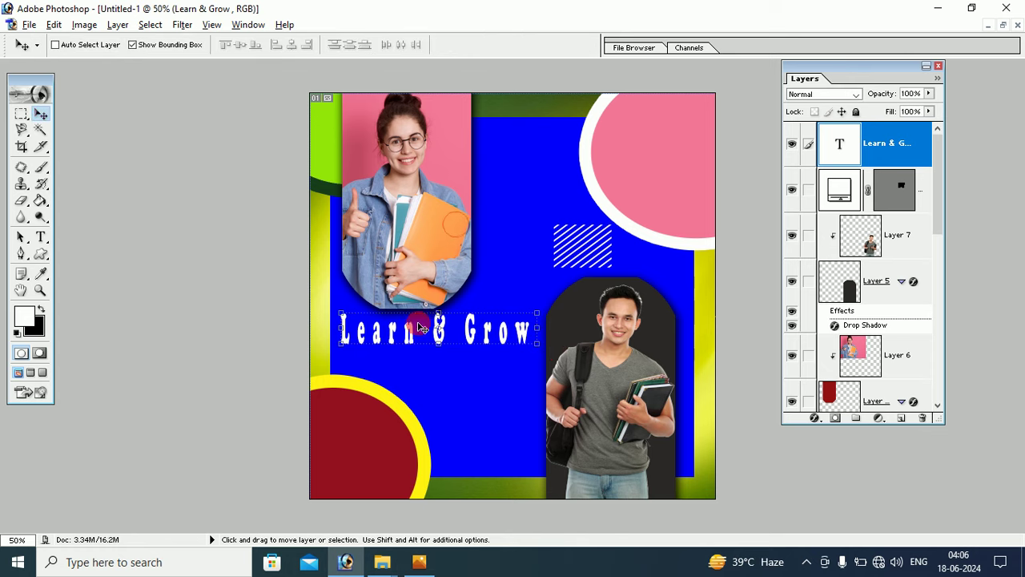
# Step: Widen the letter spacing of 'Learn & Grow' with Alt+Arrow tracking
pyautogui.click(41, 236)
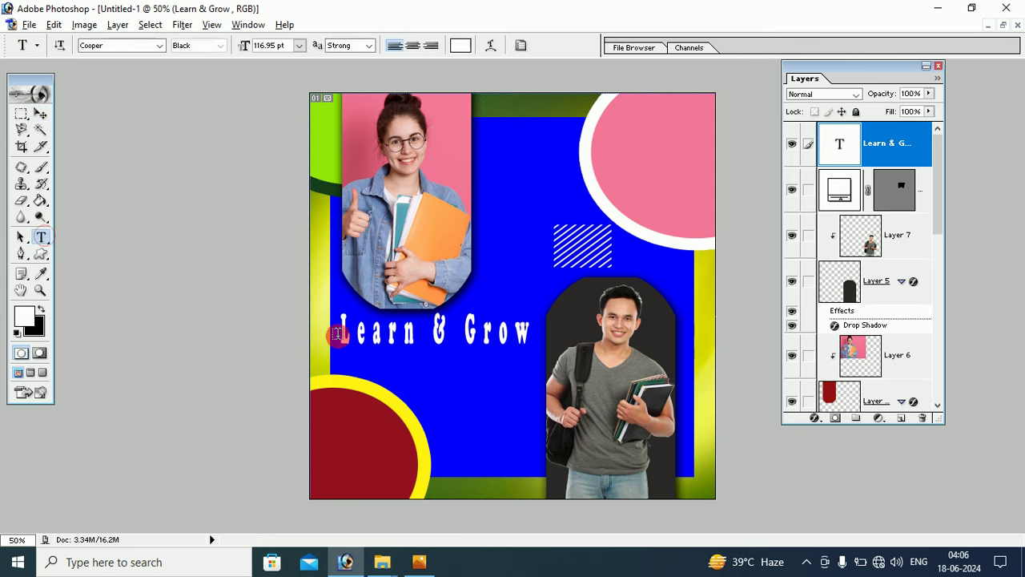
pyautogui.moveTo(340, 329); pyautogui.dragTo(538, 337)
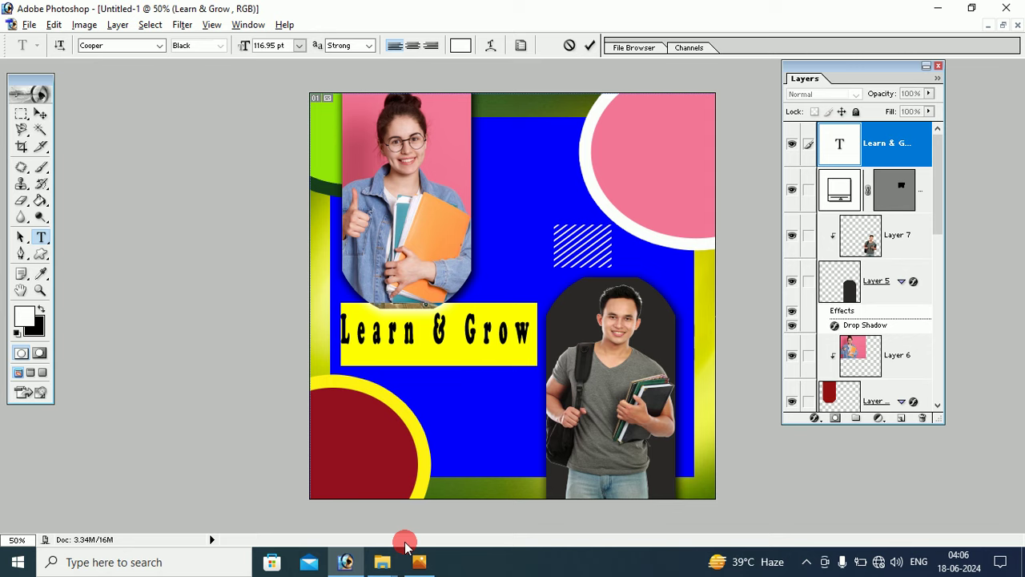
pyautogui.hotkey('alt', 'Left')
pyautogui.hotkey('alt', 'Left')
pyautogui.hotkey('alt', 'Left')
pyautogui.hotkey('alt', 'Left')
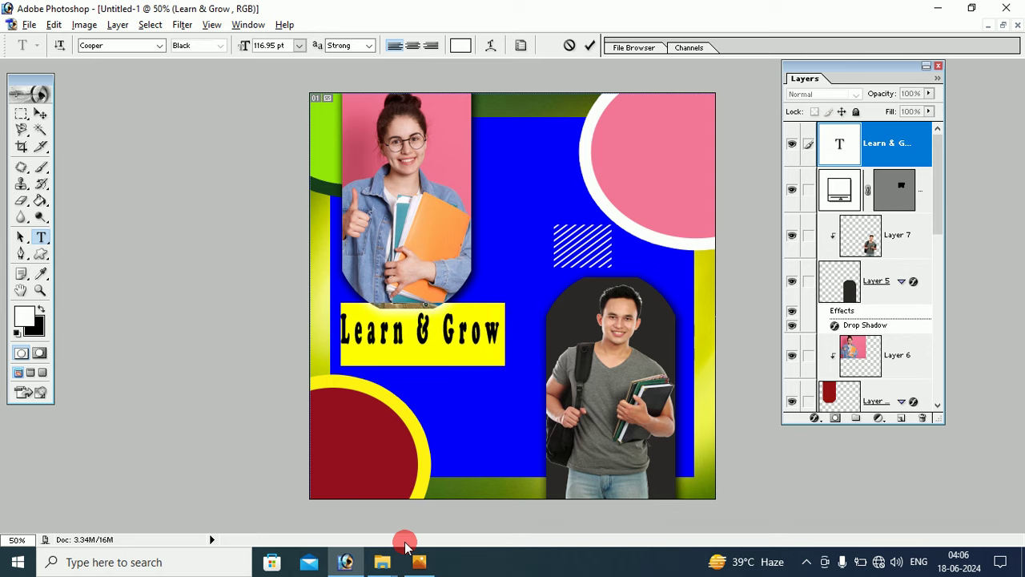
pyautogui.hotkey('alt', 'Left')
pyautogui.hotkey('alt', 'Left')
pyautogui.hotkey('alt', 'Left')
pyautogui.hotkey('alt', 'Left')
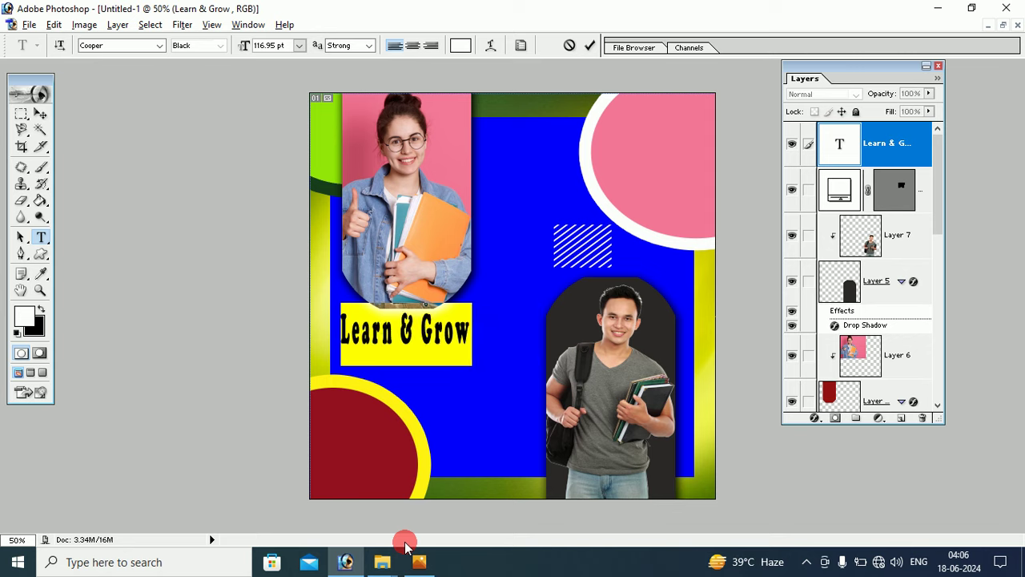
pyautogui.hotkey('alt', 'Right')
pyautogui.hotkey('alt', 'Right')
pyautogui.hotkey('alt', 'Right')
pyautogui.hotkey('alt', 'Right')
pyautogui.hotkey('alt', 'Right')
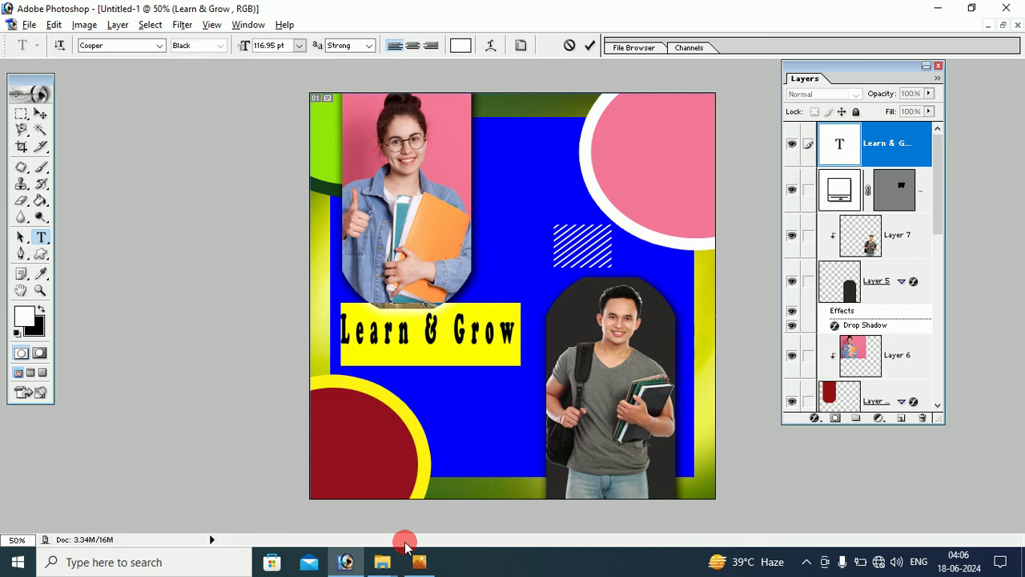
pyautogui.hotkey('alt', 'Right')
pyautogui.hotkey('alt', 'Right')
pyautogui.hotkey('alt', 'Right')
pyautogui.hotkey('alt', 'Right')
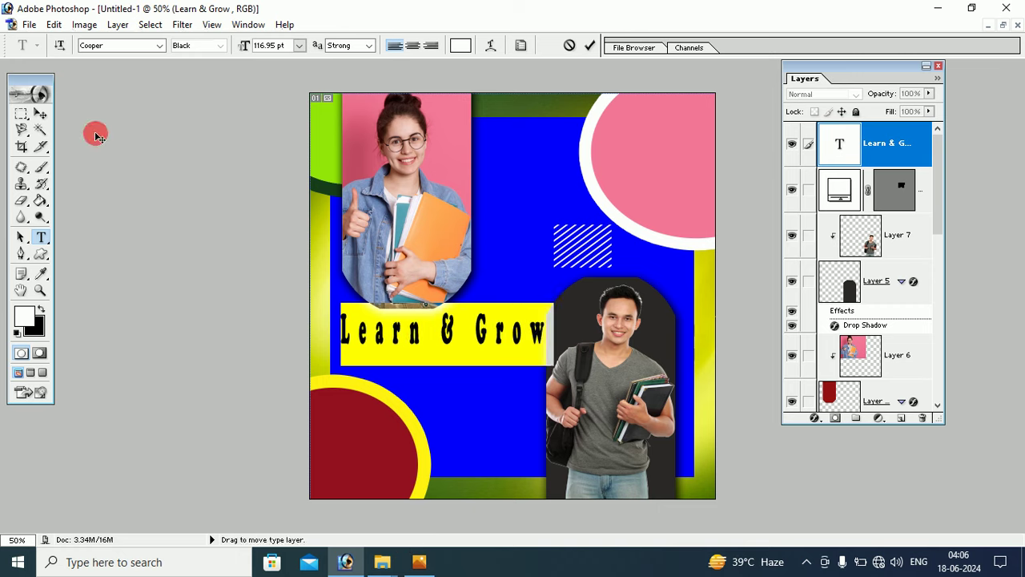
pyautogui.click(22, 113)
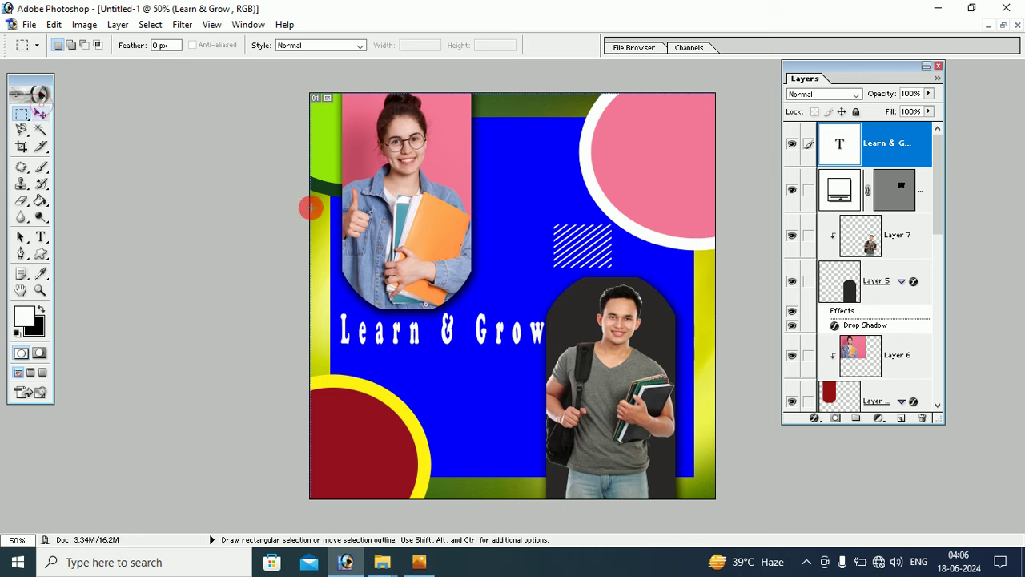
# Step: Condense the title to about 92% width and commit it
pyautogui.click(40, 114)
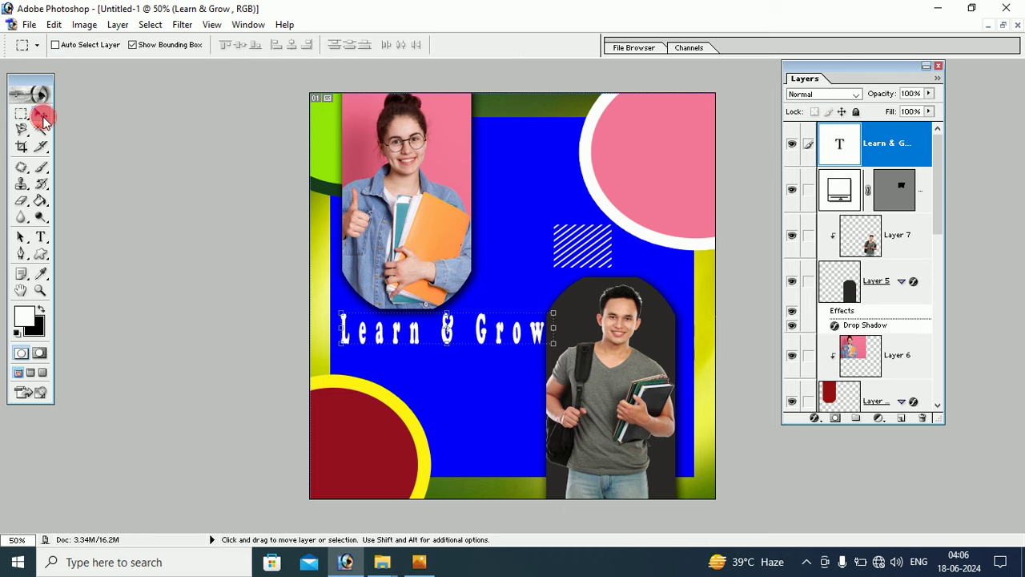
pyautogui.moveTo(557, 341); pyautogui.dragTo(541, 342)
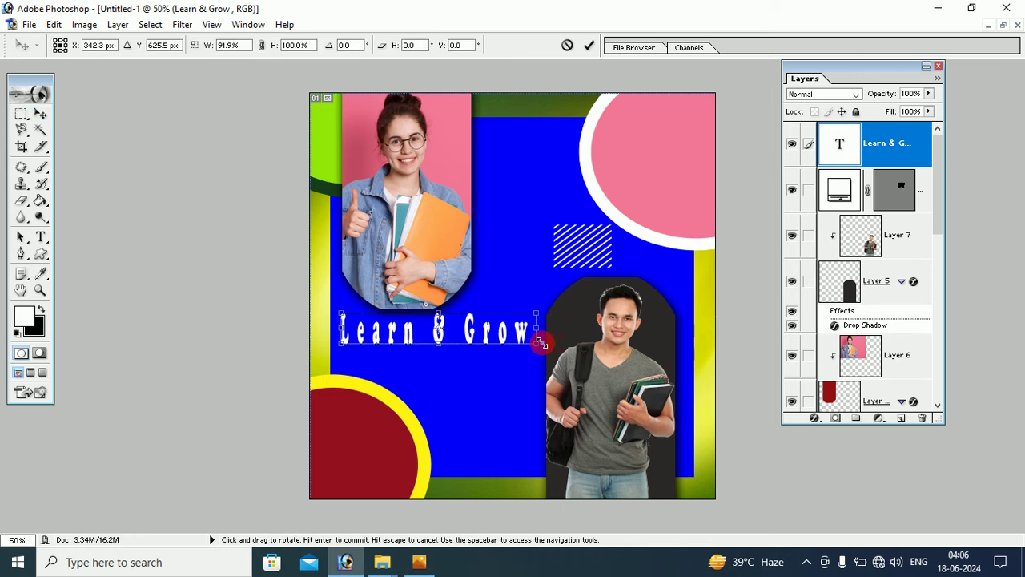
pyautogui.click(40, 236)
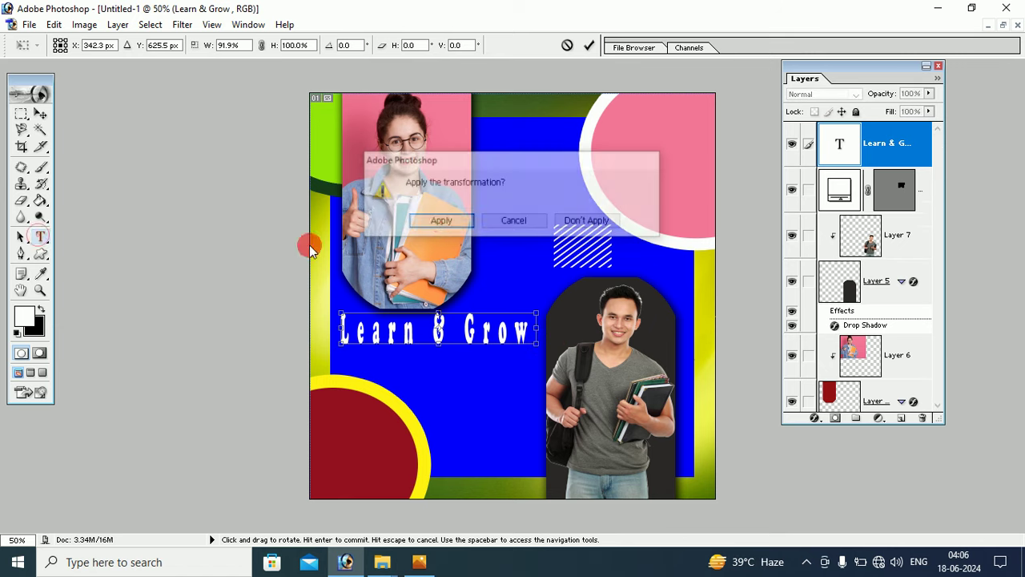
pyautogui.click(456, 212)
pyautogui.click(338, 328)
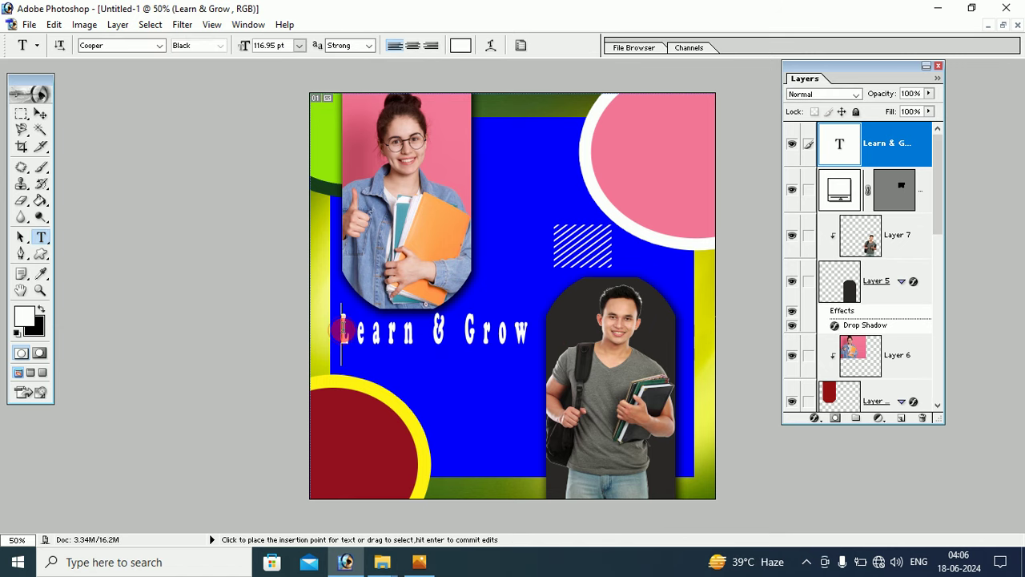
pyautogui.moveTo(342, 328); pyautogui.dragTo(540, 329)
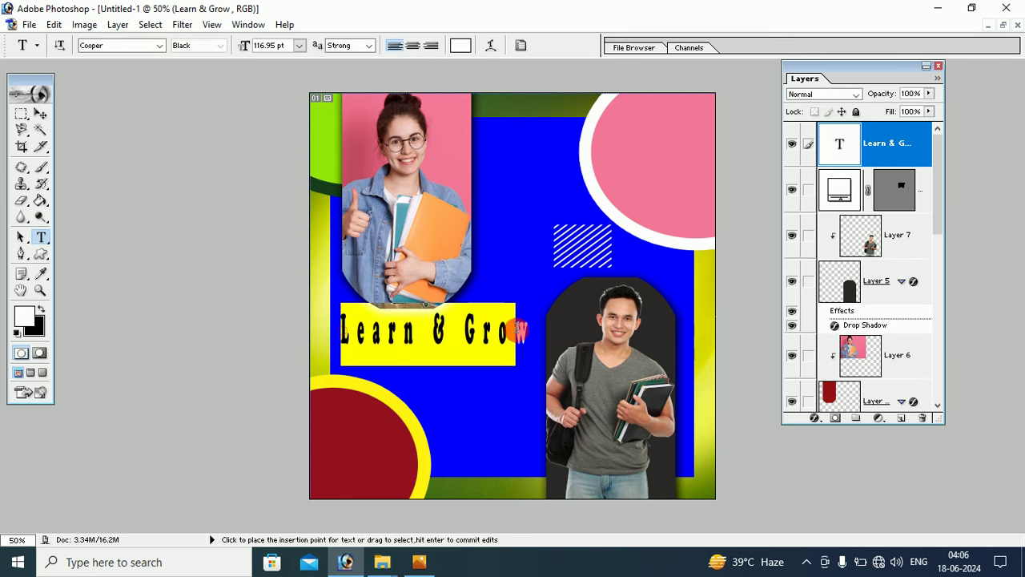
pyautogui.click(94, 53)
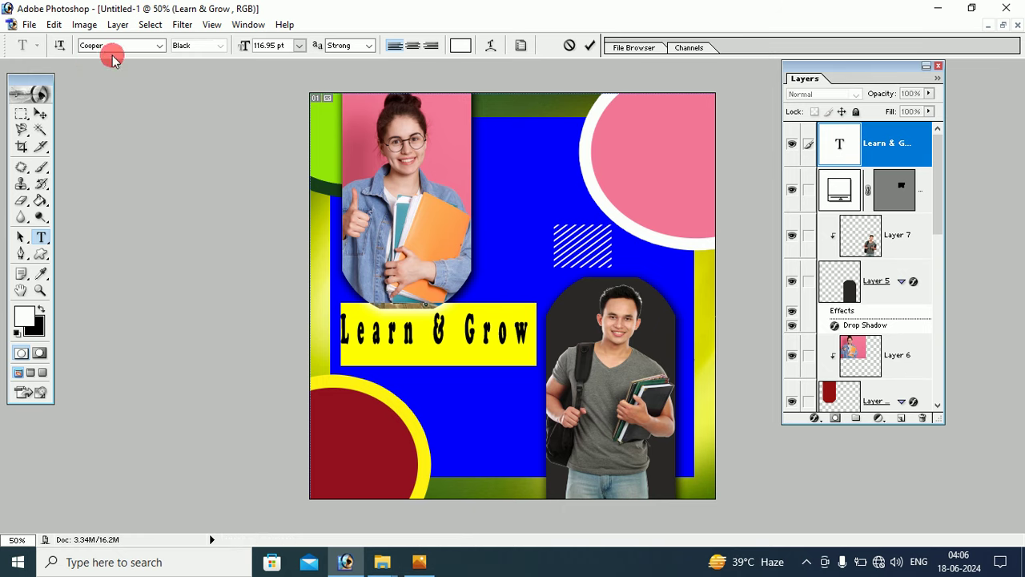
pyautogui.click(40, 116)
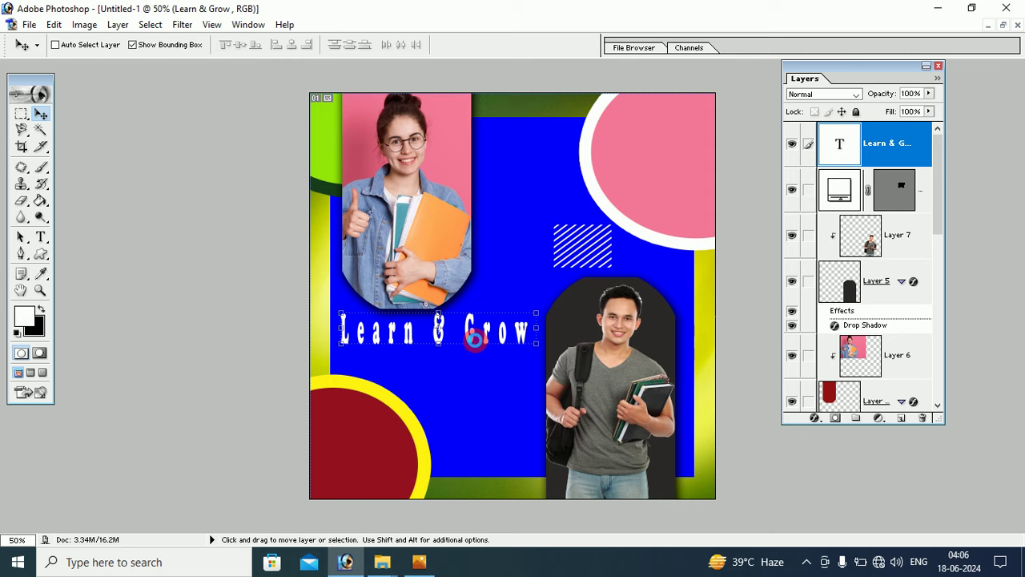
# Step: Duplicate the title below itself and retype the copy as 'With Us :-'
pyautogui.moveTo(475, 333); pyautogui.dragTo(466, 335)
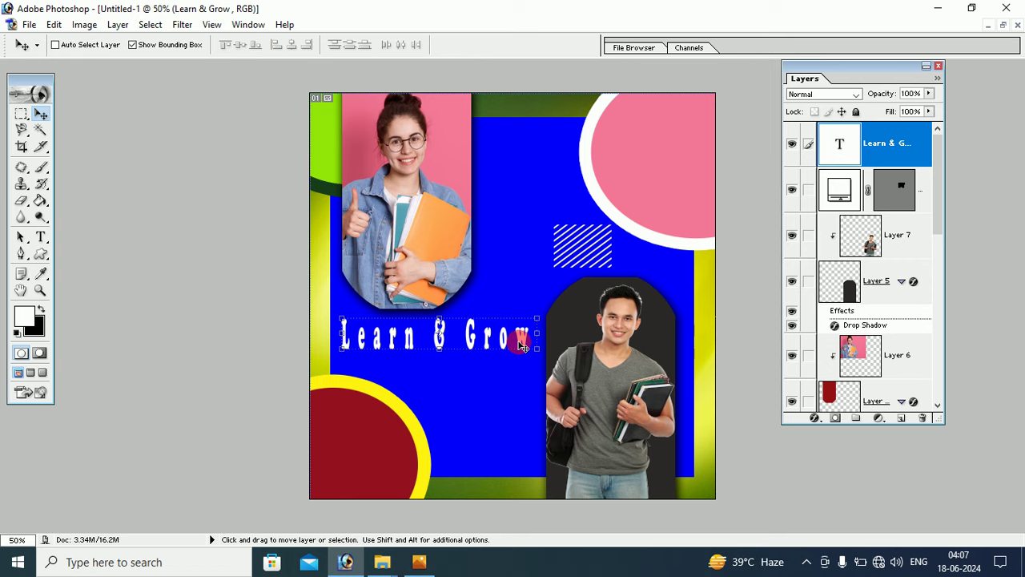
pyautogui.moveTo(522, 345); pyautogui.dragTo(521, 382)
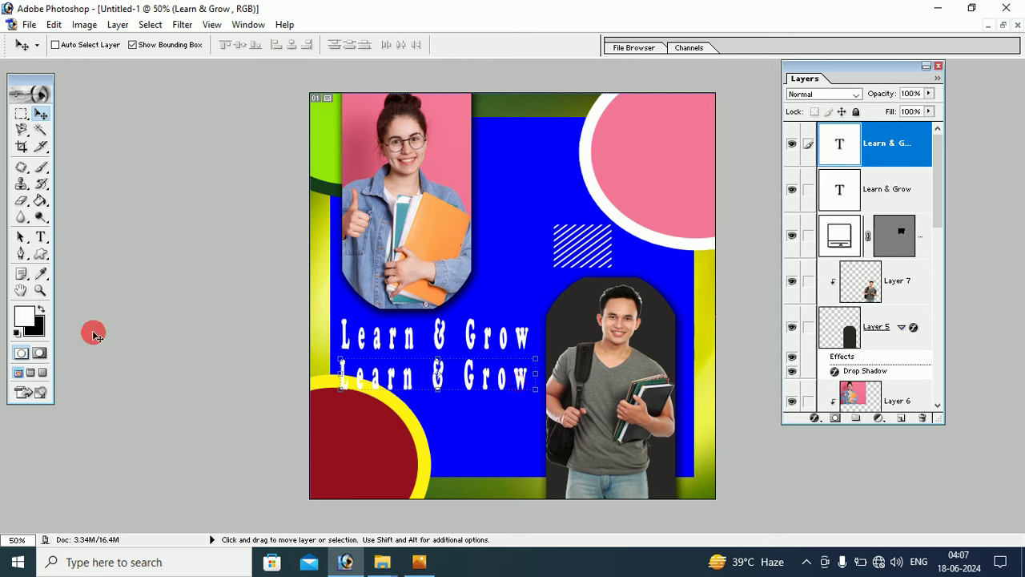
pyautogui.click(41, 236)
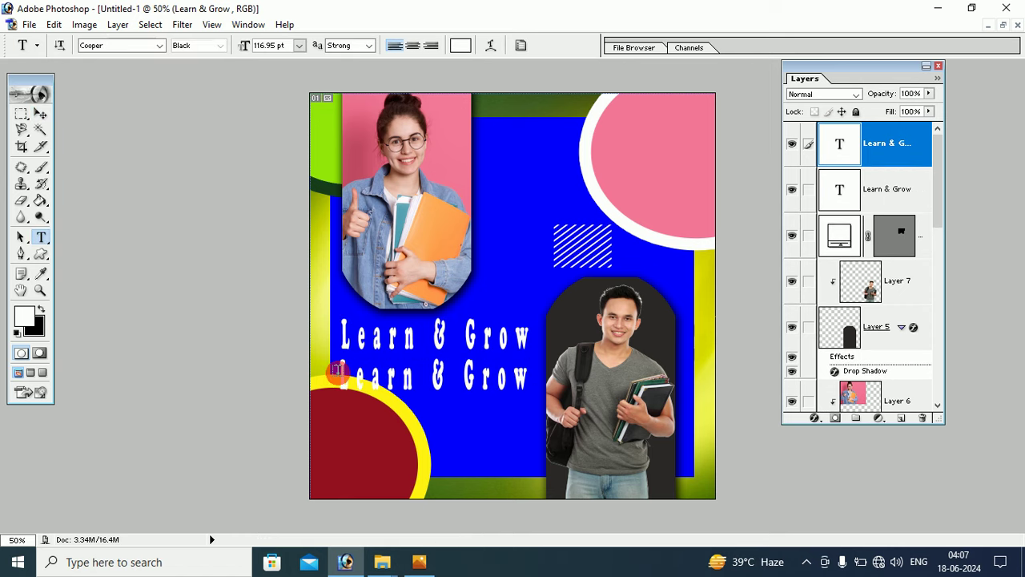
pyautogui.moveTo(342, 372); pyautogui.dragTo(554, 376)
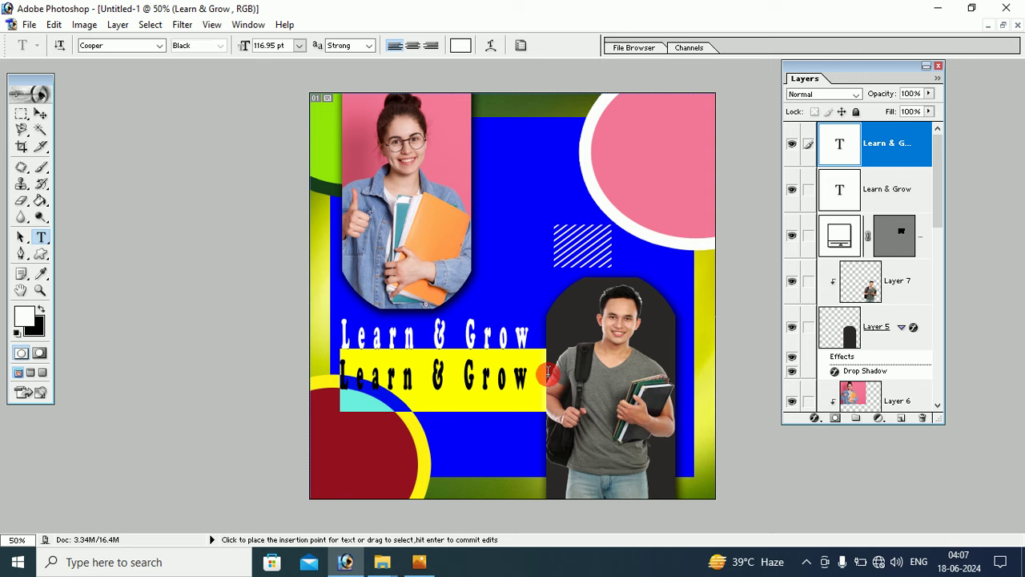
pyautogui.write('With')
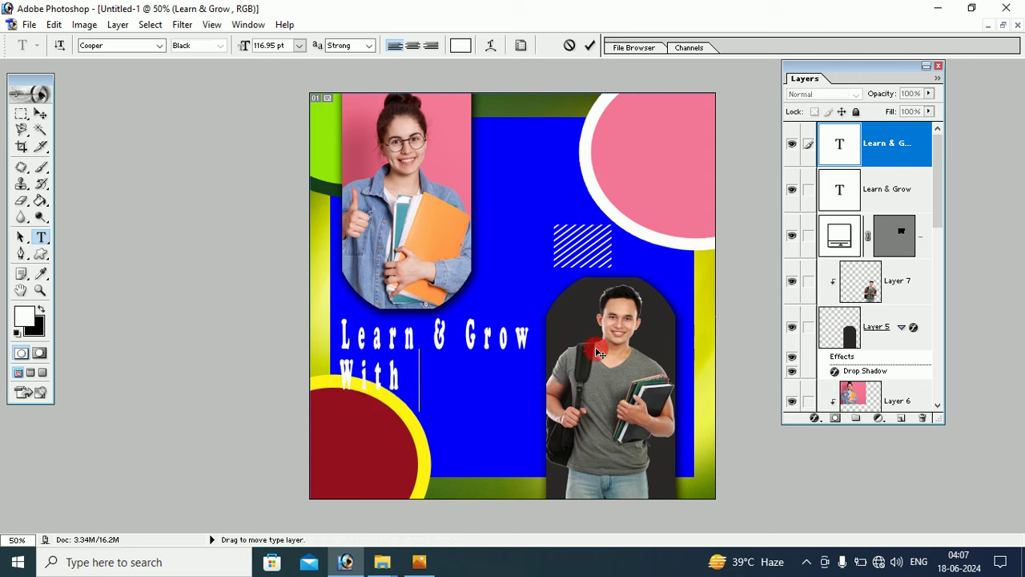
pyautogui.write(' Us :-')
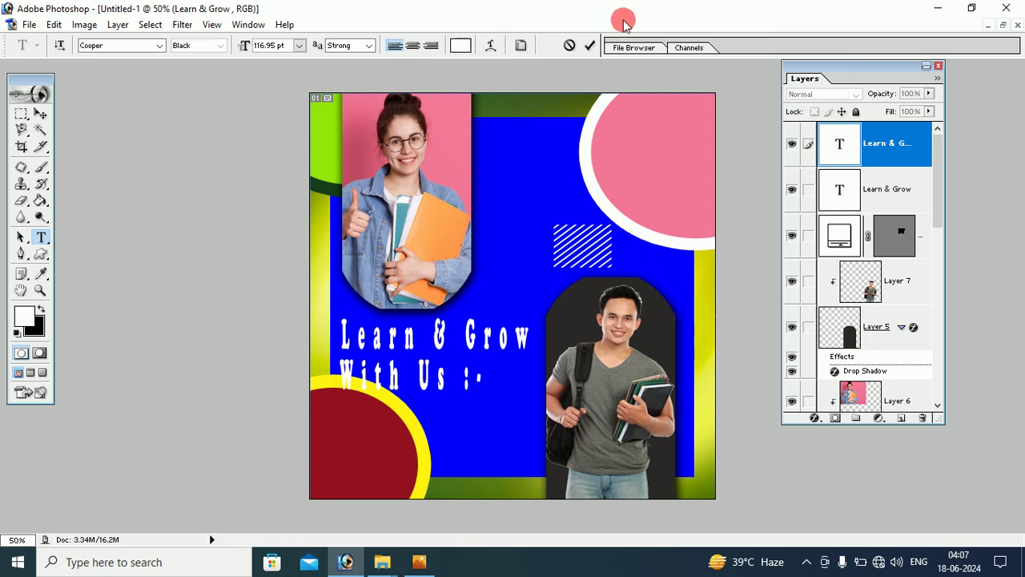
# Step: Set the 'With Us :-' line to the Eras Bold ITC font
pyautogui.moveTo(342, 372); pyautogui.dragTo(489, 393)
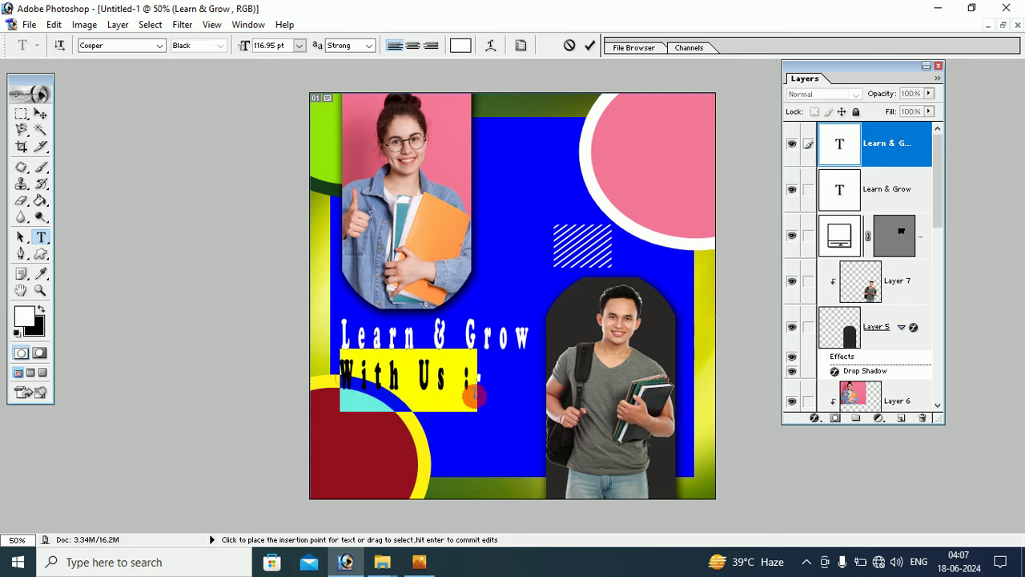
pyautogui.click(159, 45)
pyautogui.click(137, 88)
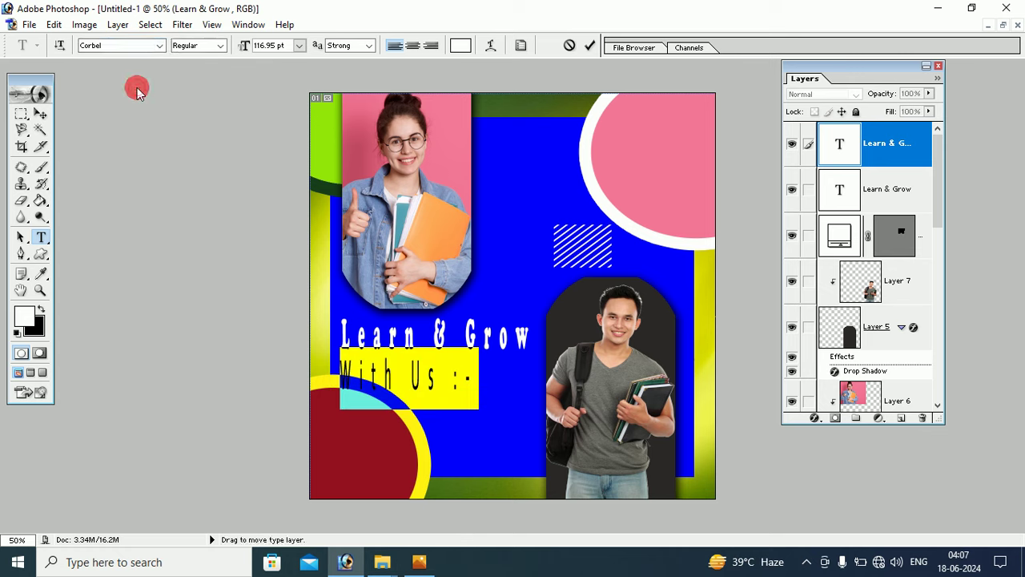
pyautogui.click(161, 45)
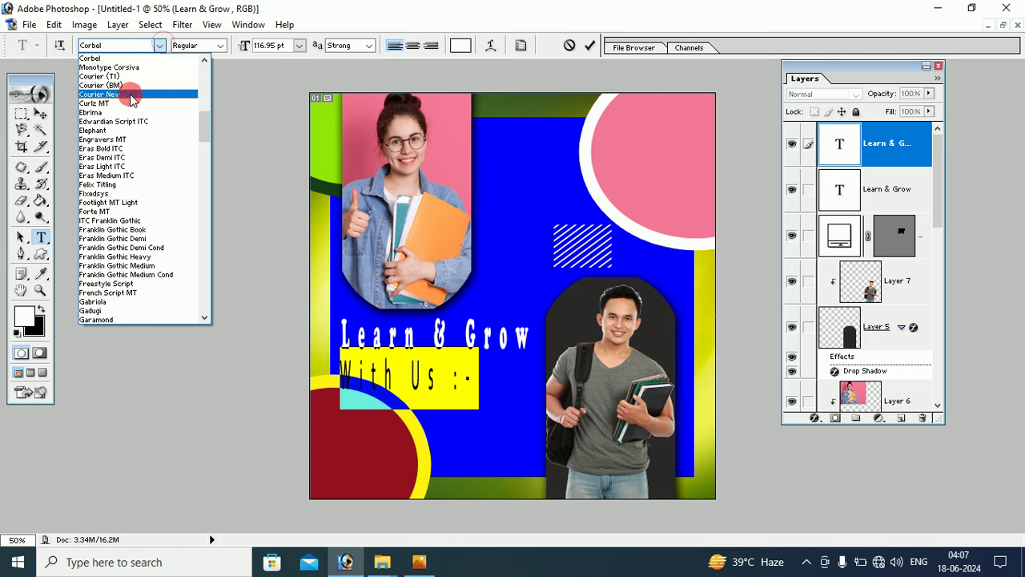
pyautogui.click(131, 93)
pyautogui.click(159, 45)
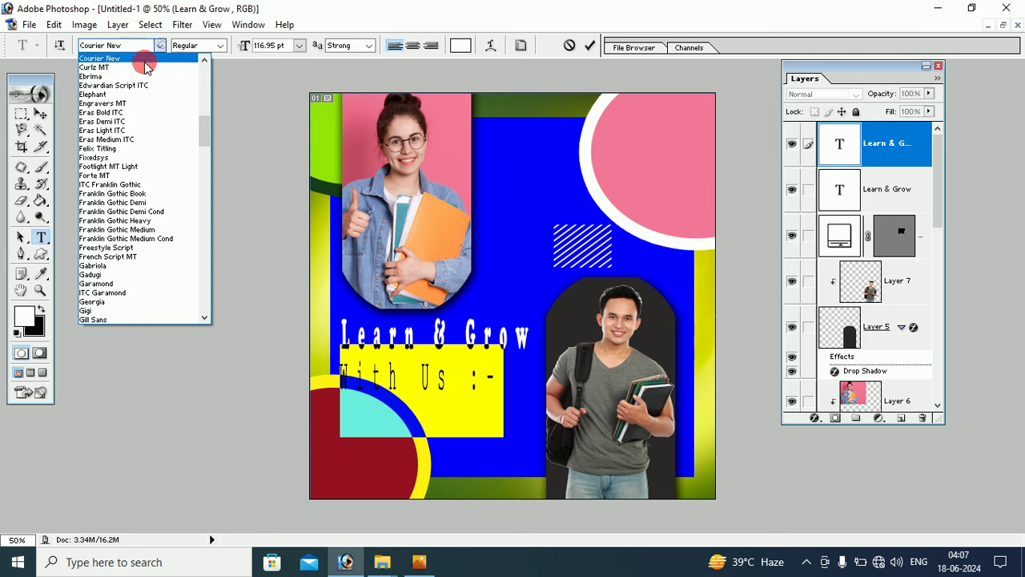
pyautogui.click(139, 112)
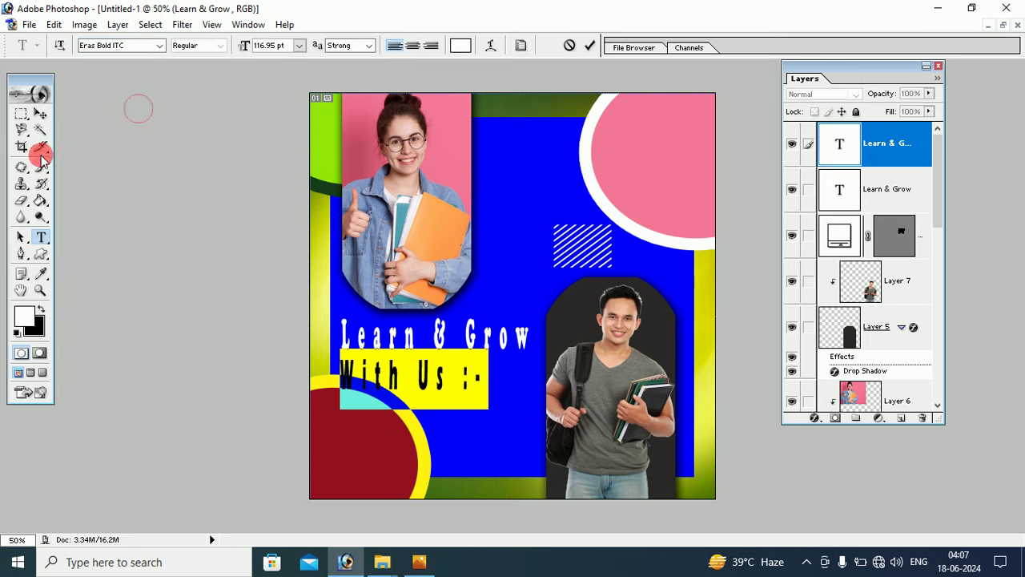
# Step: Squash 'With Us :-' shorter, centre it under the title, and view the reference poster
pyautogui.click(40, 115)
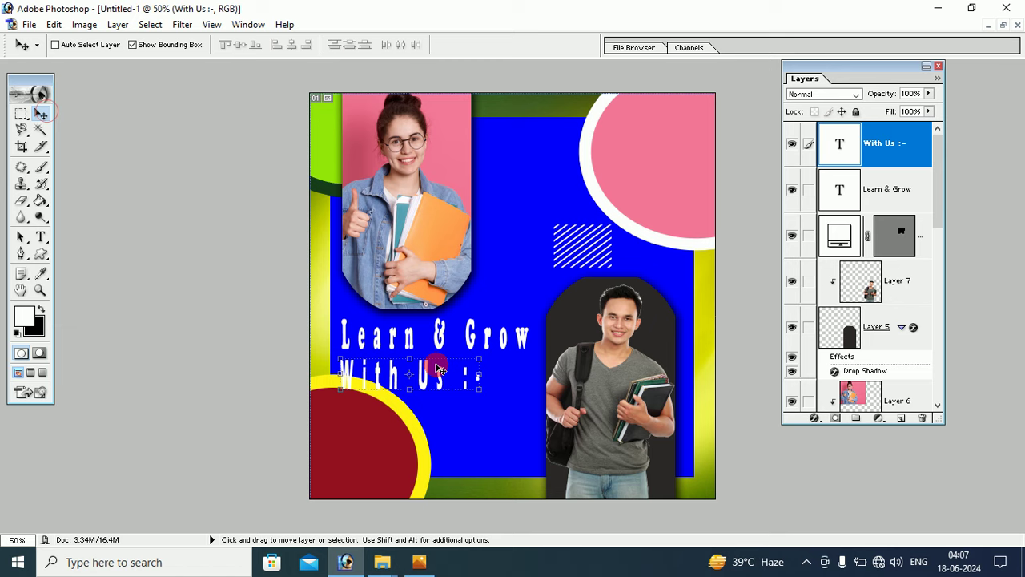
pyautogui.hotkey('ctrl', 't')
pyautogui.moveTo(411, 359); pyautogui.dragTo(412, 365)
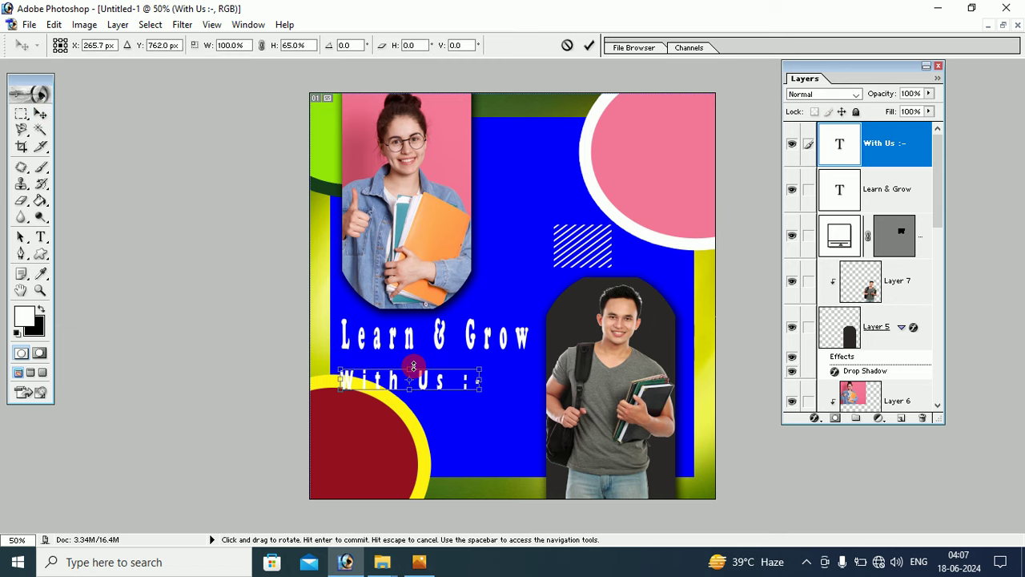
pyautogui.click(42, 115)
pyautogui.click(440, 220)
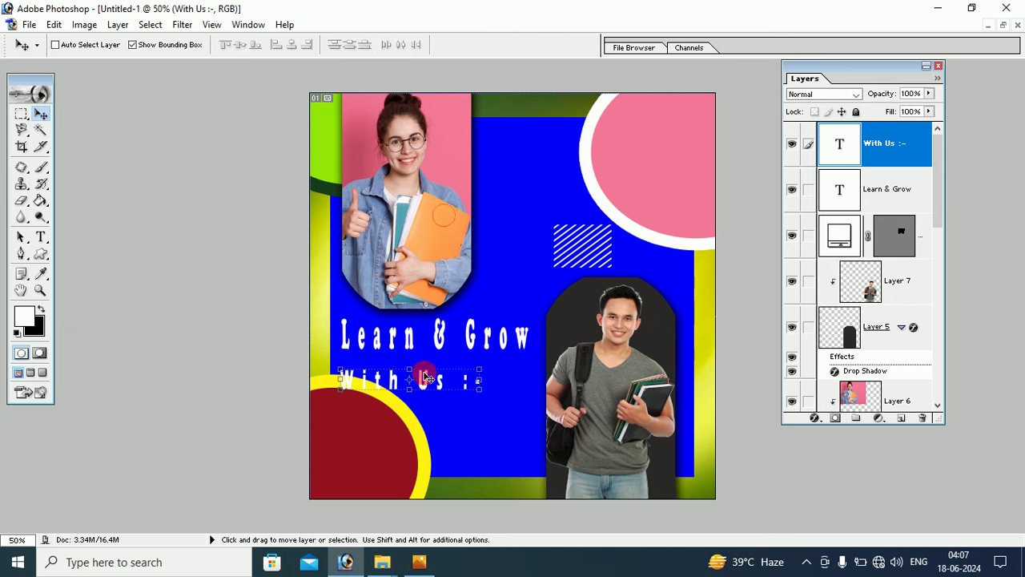
pyautogui.moveTo(428, 381); pyautogui.dragTo(479, 369)
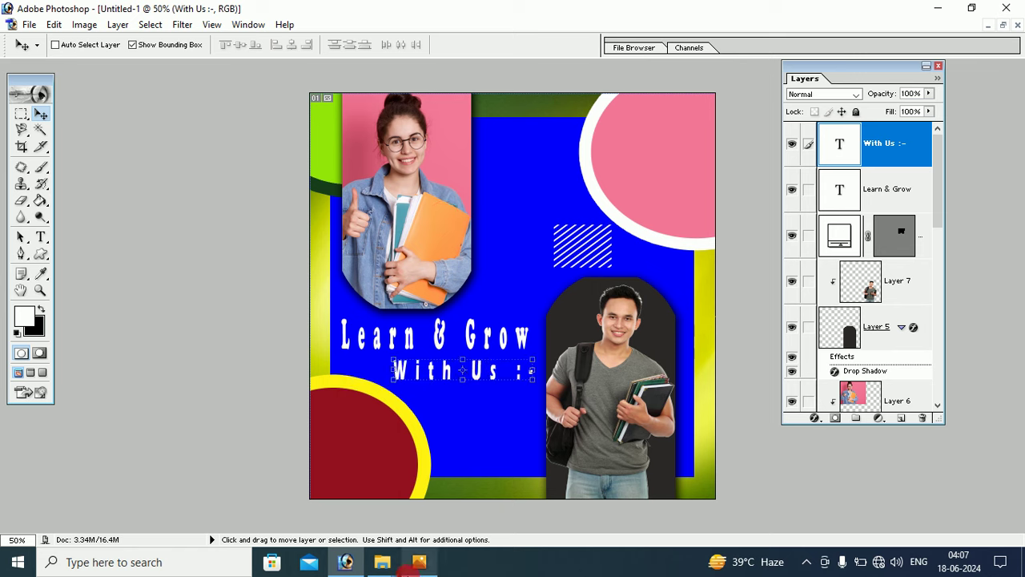
pyautogui.moveTo(418, 561)
pyautogui.click(427, 568)
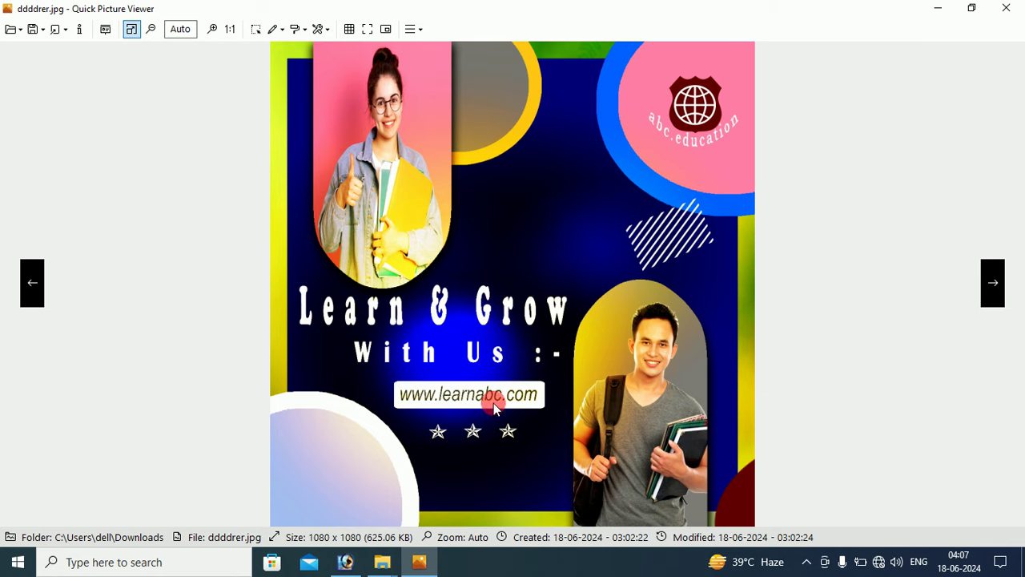
# Step: Return to Photoshop and select the Shape 1 hatch-stripe layer
pyautogui.click(935, 9)
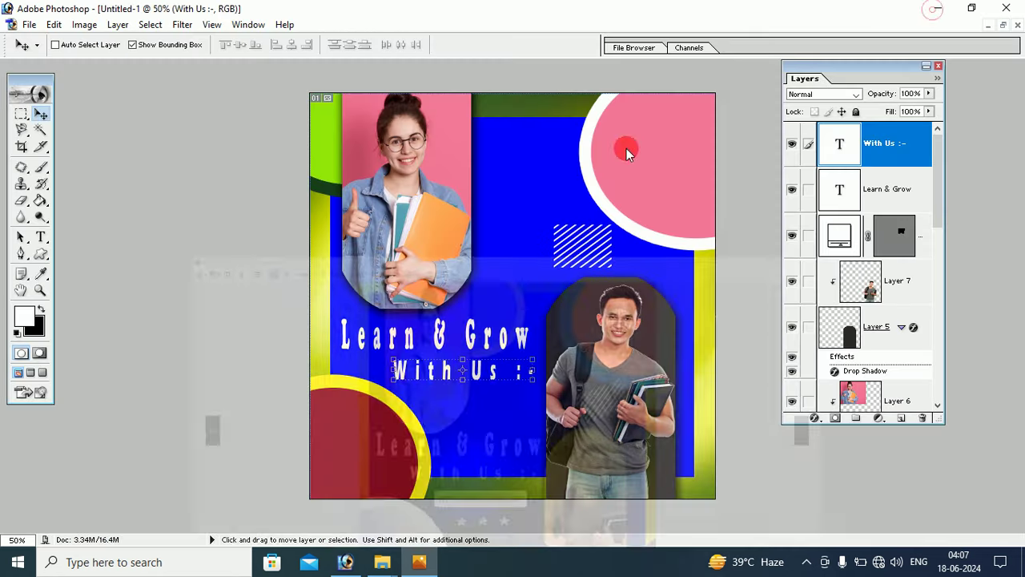
pyautogui.rightClick(584, 244)
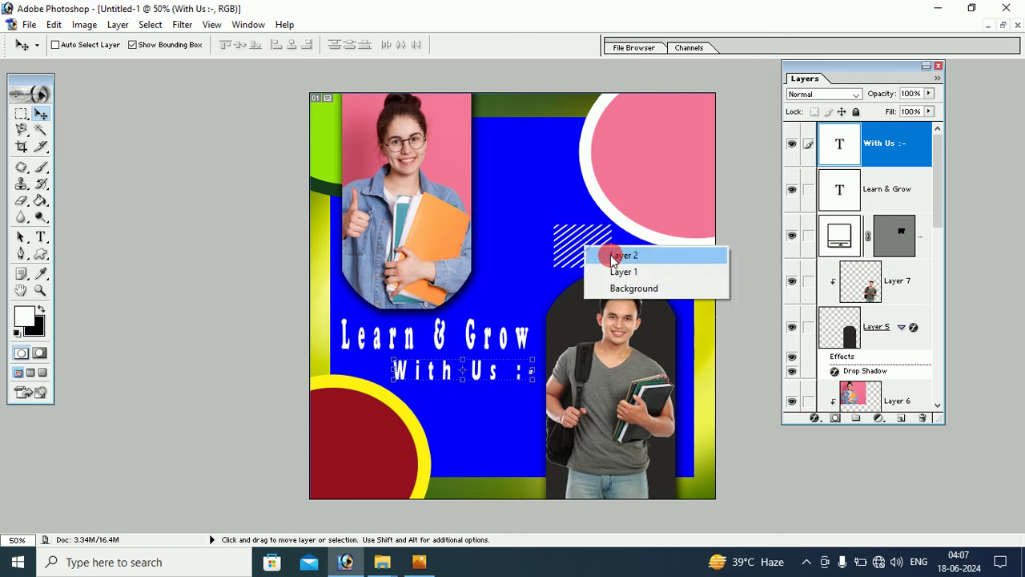
pyautogui.click(624, 255)
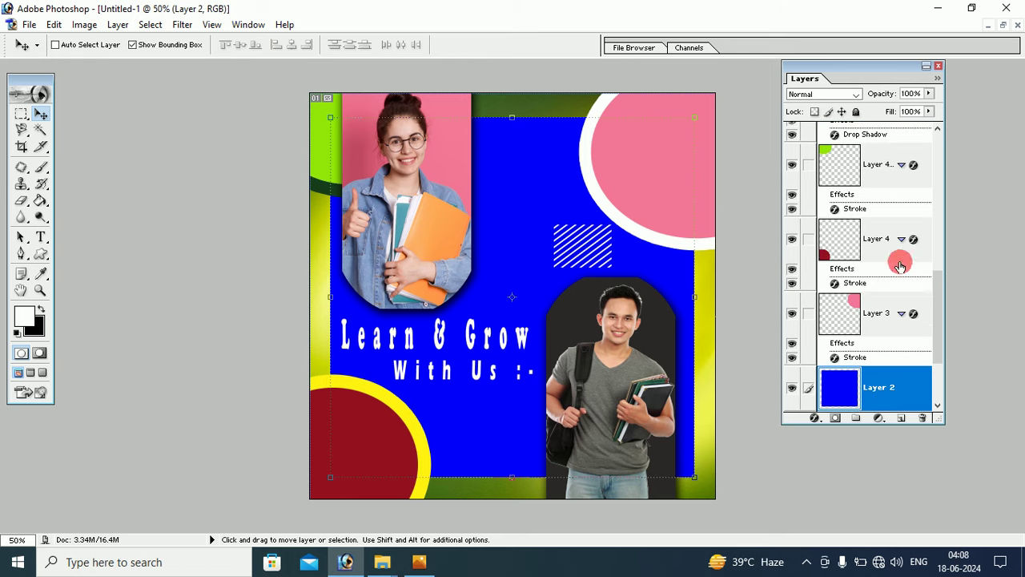
pyautogui.moveTo(941, 280); pyautogui.dragTo(950, 134)
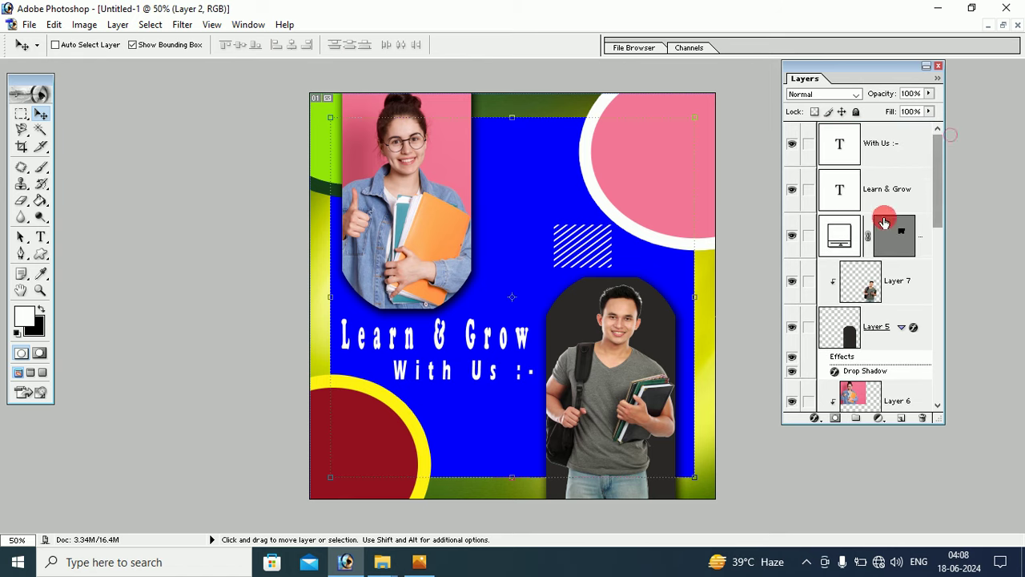
pyautogui.moveTo(847, 242); pyautogui.dragTo(820, 236)
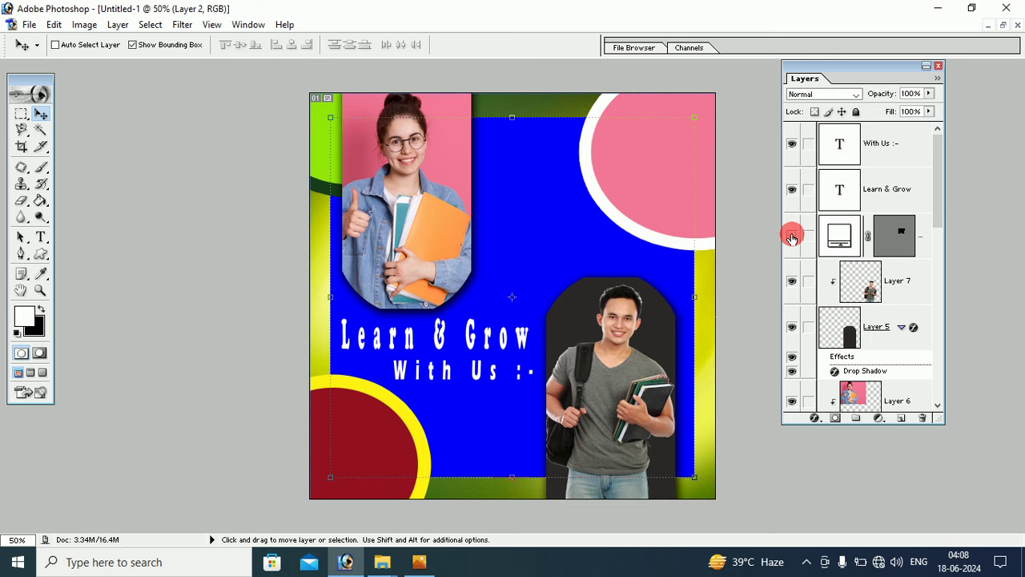
pyautogui.click(792, 236)
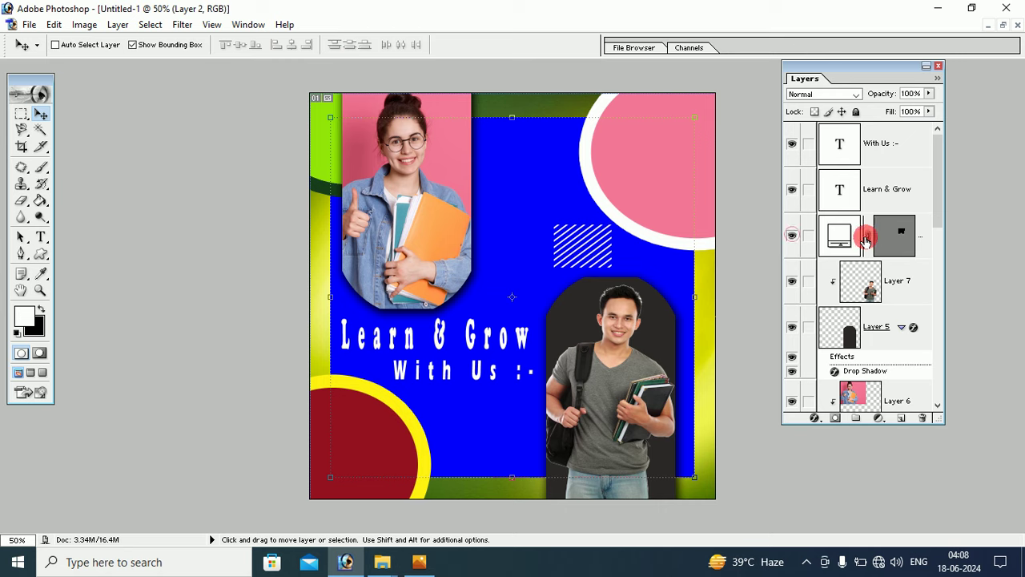
pyautogui.click(910, 238)
# Step: Rotate the hatch patch about -18° and commit the rotation
pyautogui.moveTo(643, 245)
pyautogui.mouseDown()
pyautogui.moveTo(602, 244)
pyautogui.moveTo(611, 201)
pyautogui.mouseUp()
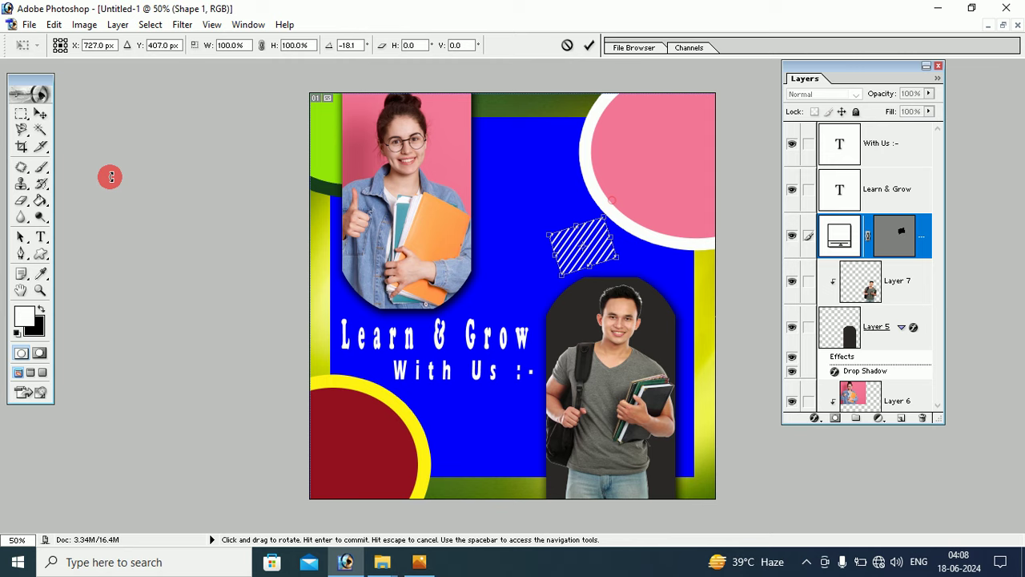
pyautogui.click(40, 114)
pyautogui.click(441, 219)
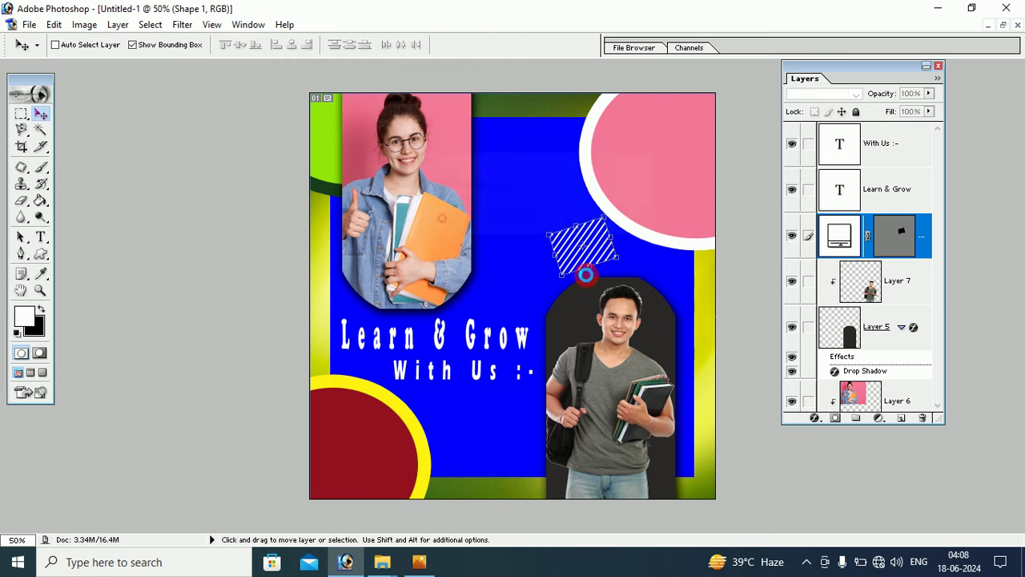
pyautogui.click(586, 276)
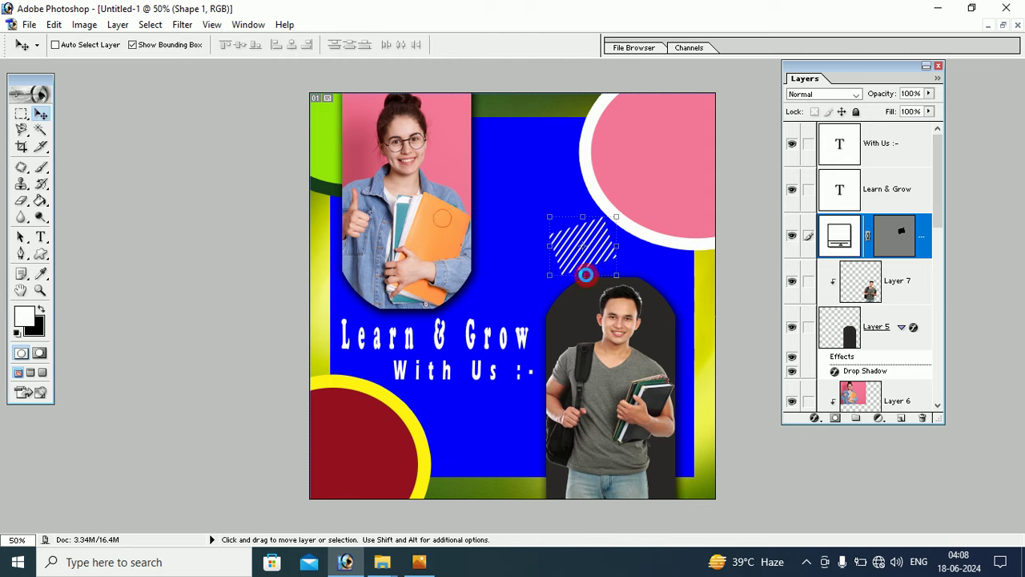
# Step: Select the 'With Us :-' layer and briefly check the reference poster image
pyautogui.click(891, 140)
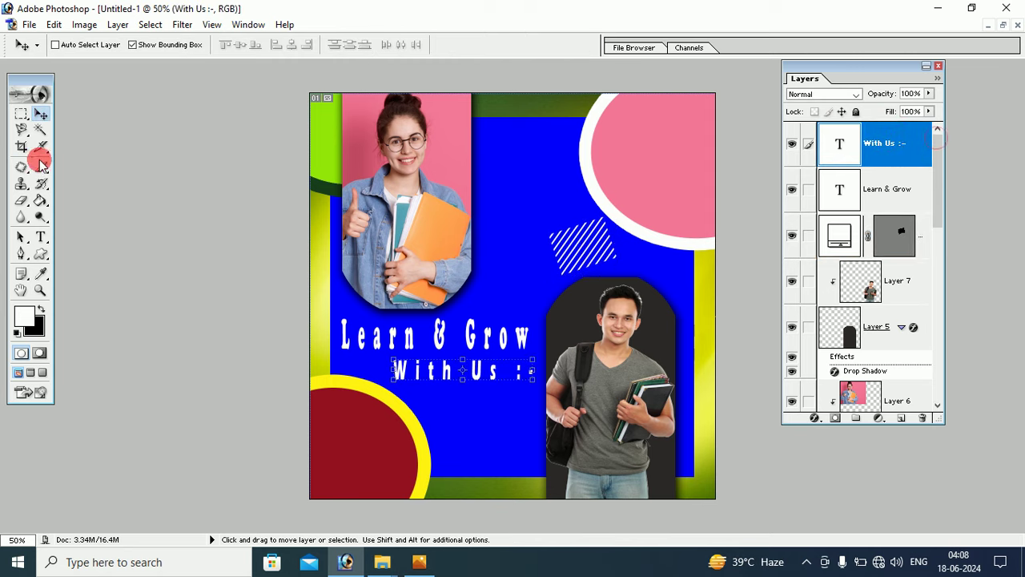
pyautogui.moveTo(22, 114); pyautogui.dragTo(78, 118)
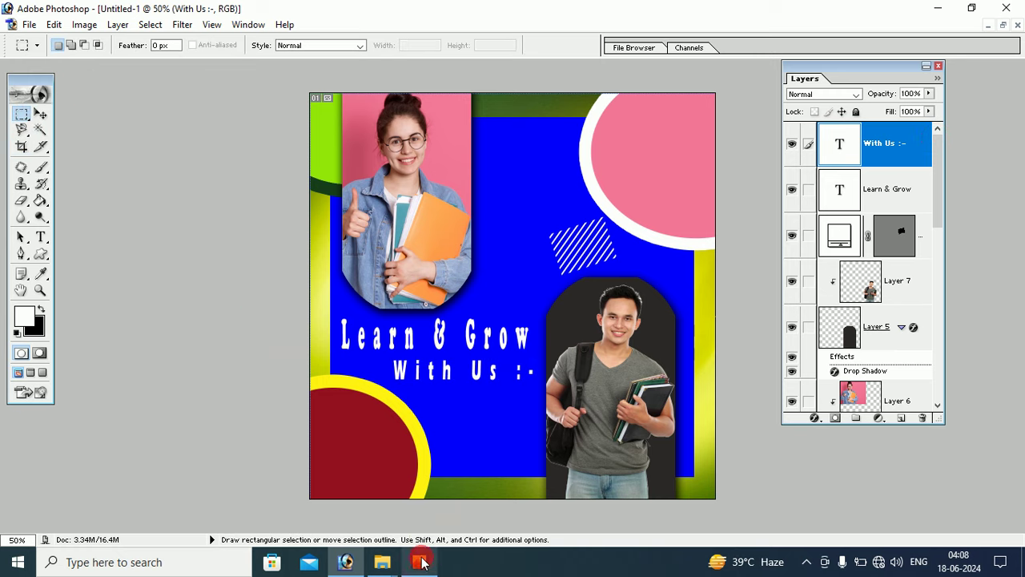
pyautogui.click(419, 562)
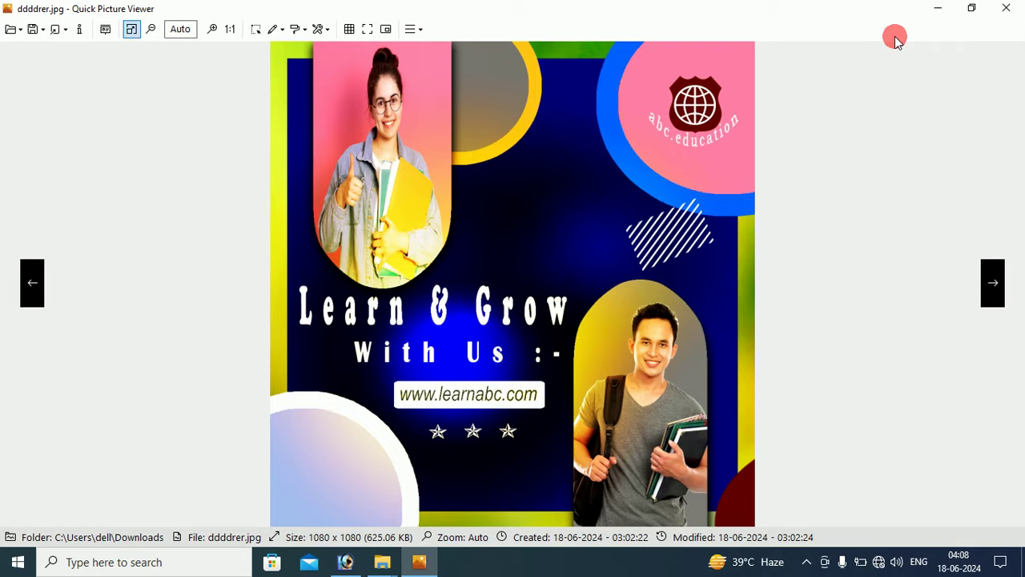
pyautogui.click(934, 10)
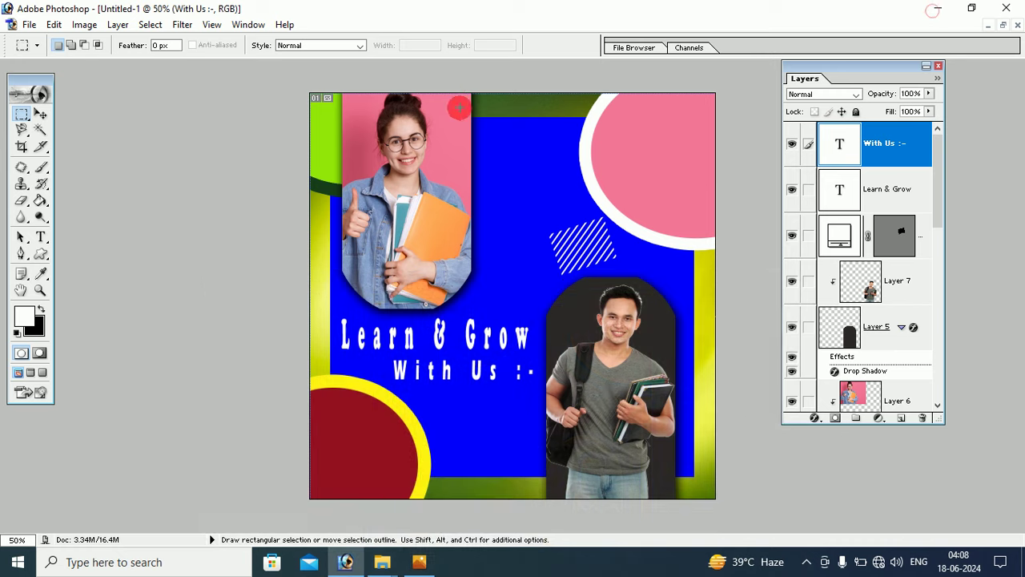
# Step: Draw a white rounded rectangle under 'With Us :-' and add a new empty layer
pyautogui.click(42, 256)
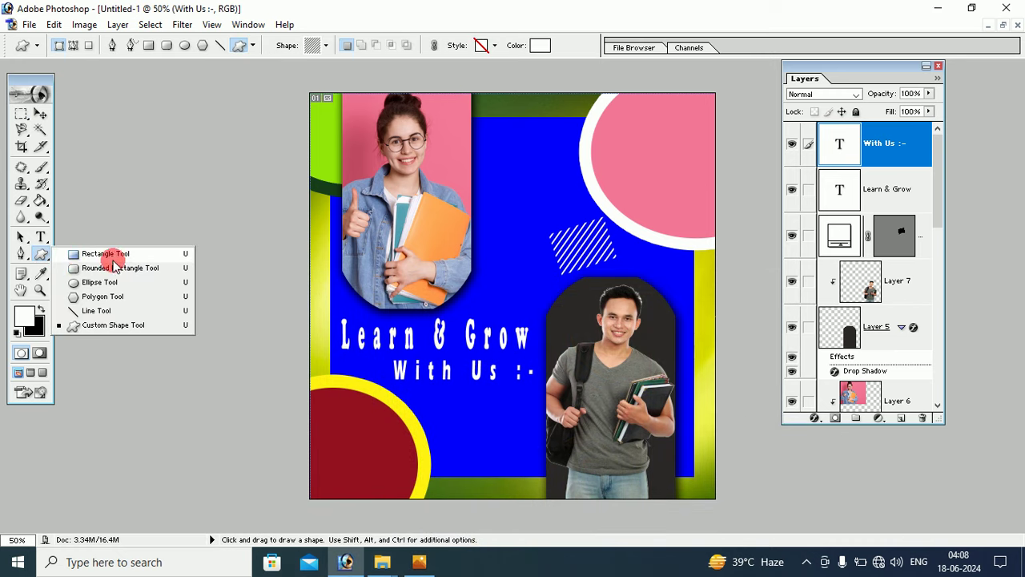
pyautogui.moveTo(55, 260); pyautogui.dragTo(86, 273)
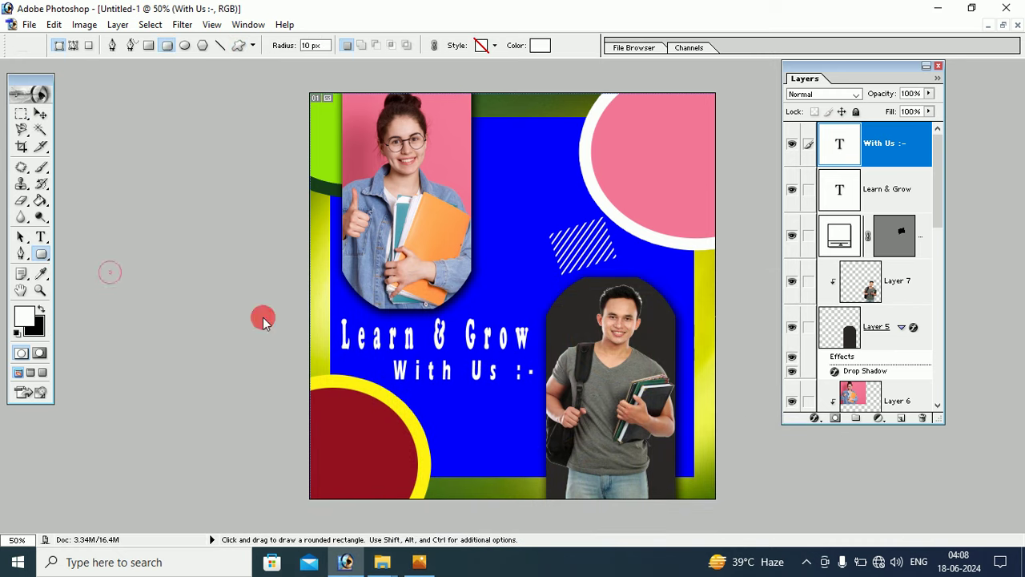
pyautogui.moveTo(433, 401); pyautogui.dragTo(529, 427)
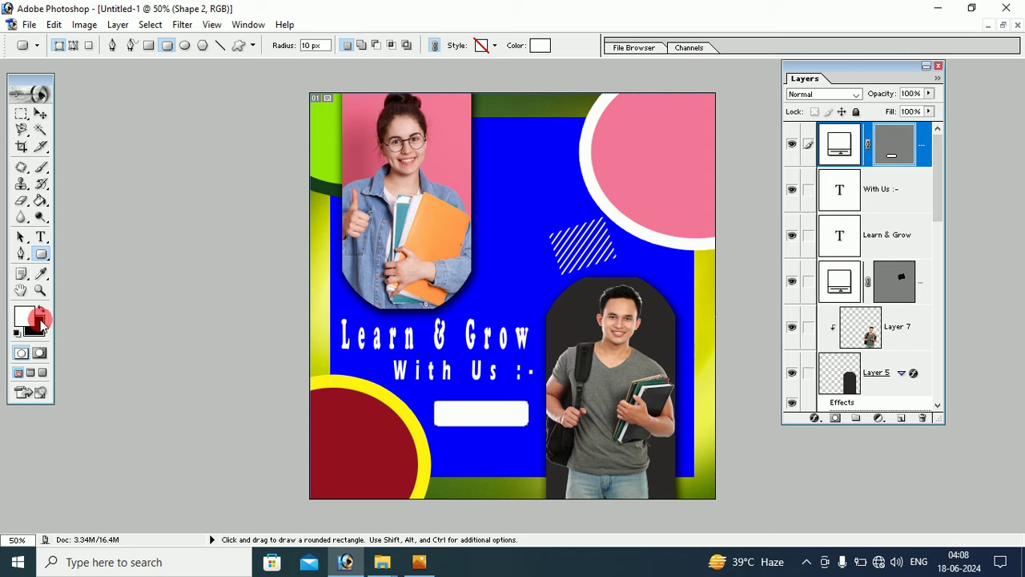
pyautogui.click(40, 114)
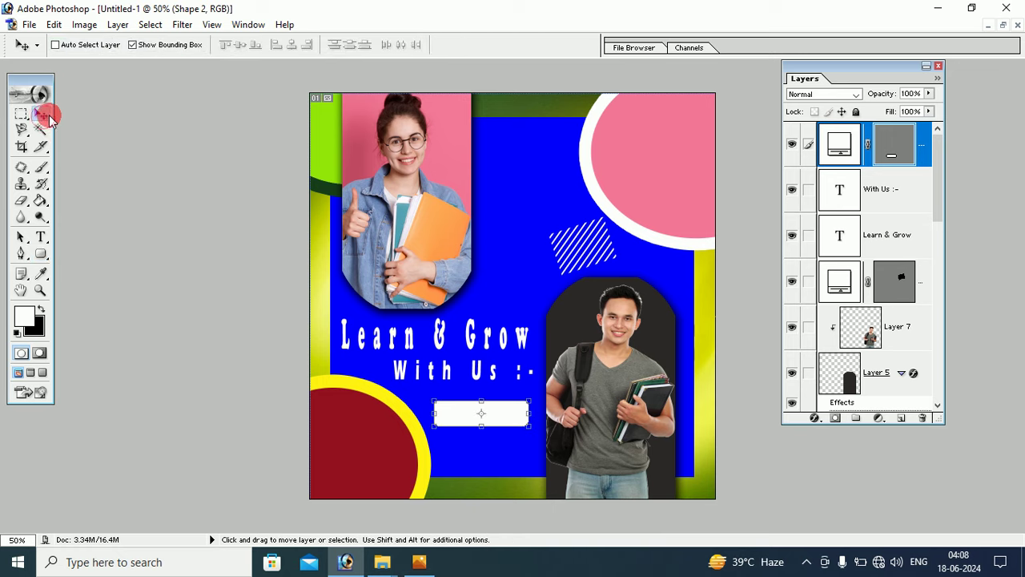
pyautogui.moveTo(884, 170); pyautogui.dragTo(909, 415)
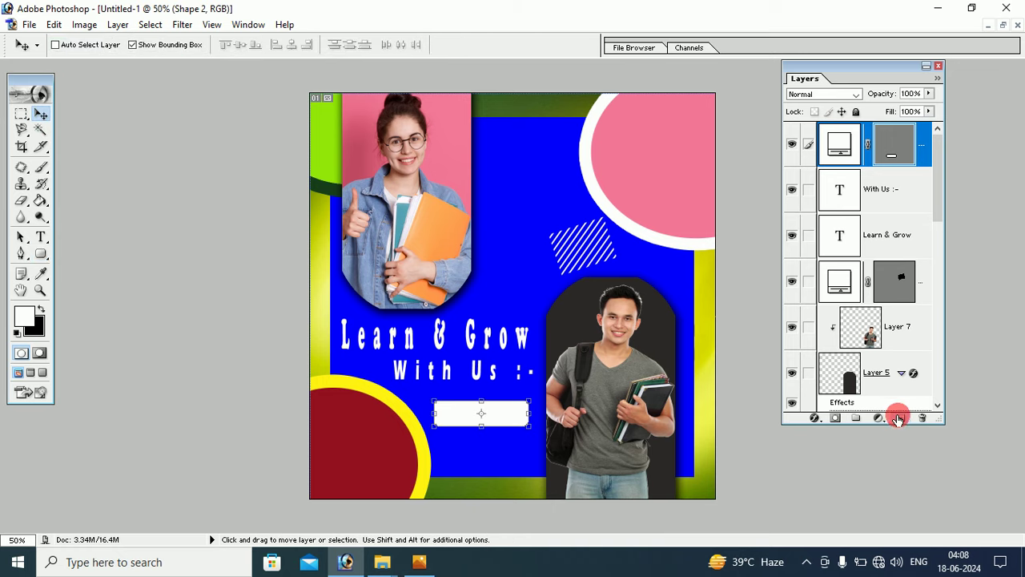
pyautogui.click(898, 418)
pyautogui.click(39, 239)
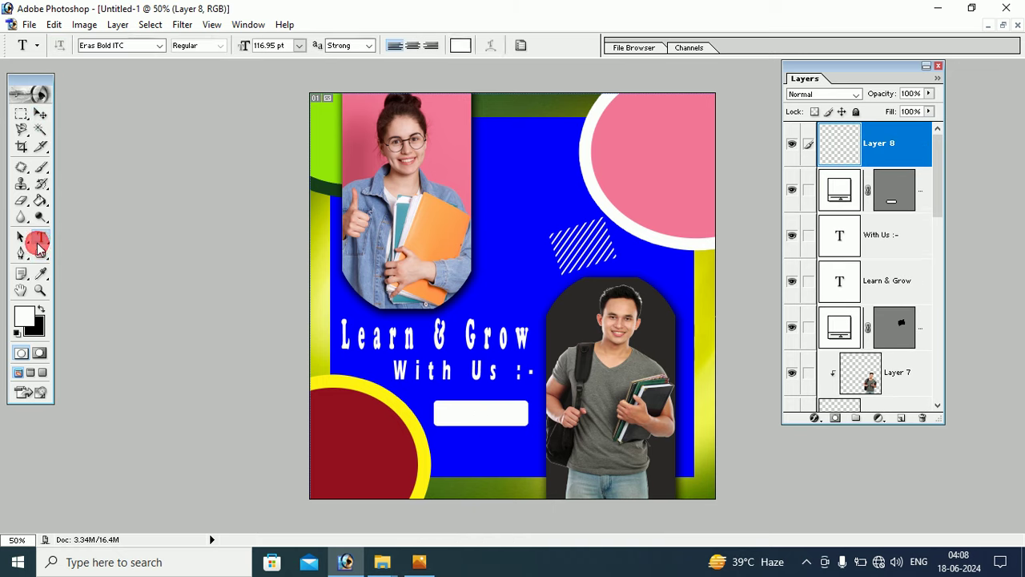
pyautogui.click(41, 309)
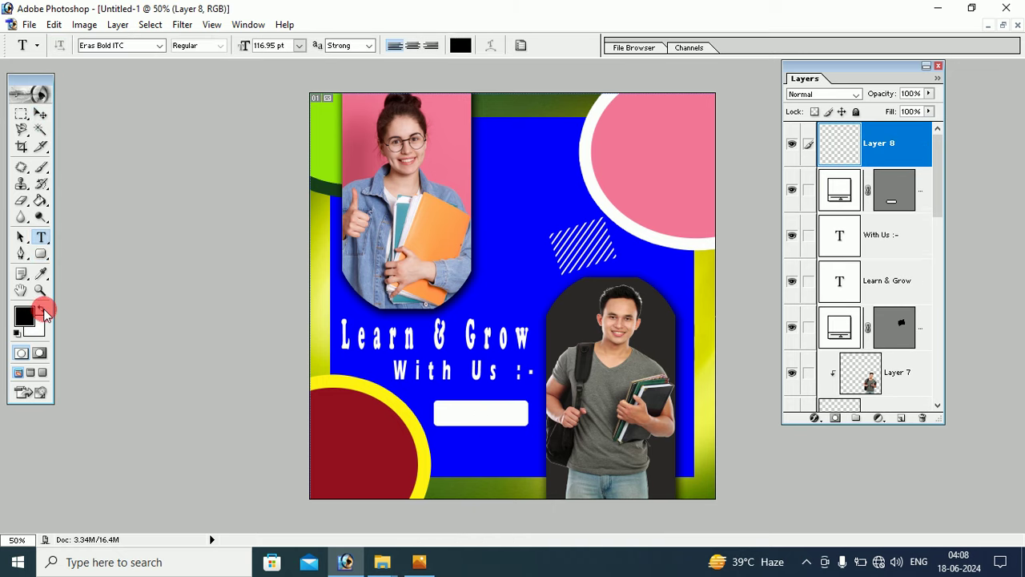
pyautogui.click(451, 413)
pyautogui.write('www.a')
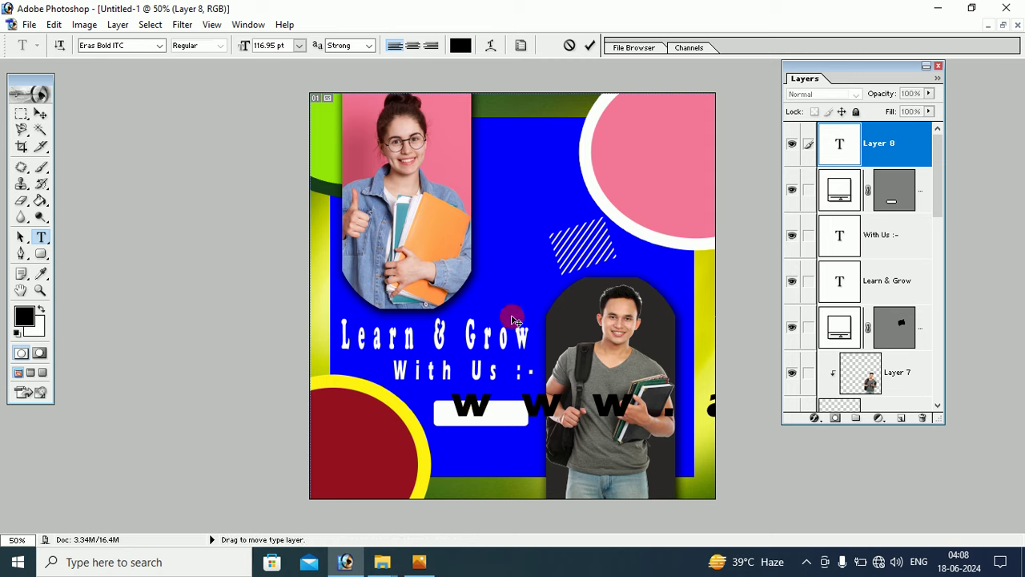
# Step: Shrink the web address and fit it inside the white rounded rectangle
pyautogui.click(40, 114)
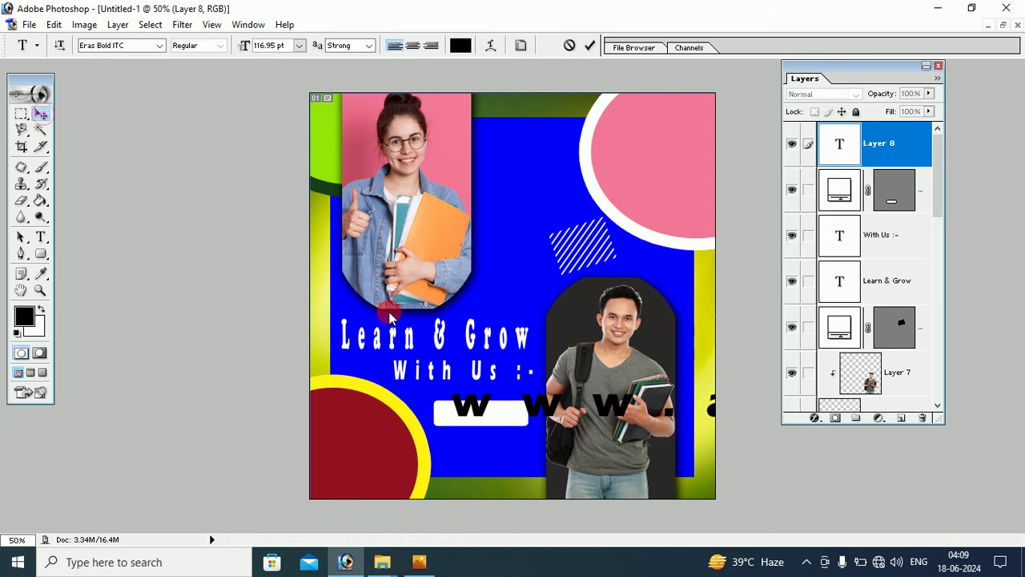
pyautogui.moveTo(446, 411)
pyautogui.mouseDown()
pyautogui.moveTo(753, 409)
pyautogui.moveTo(158, 371)
pyautogui.moveTo(741, 385)
pyautogui.mouseUp()
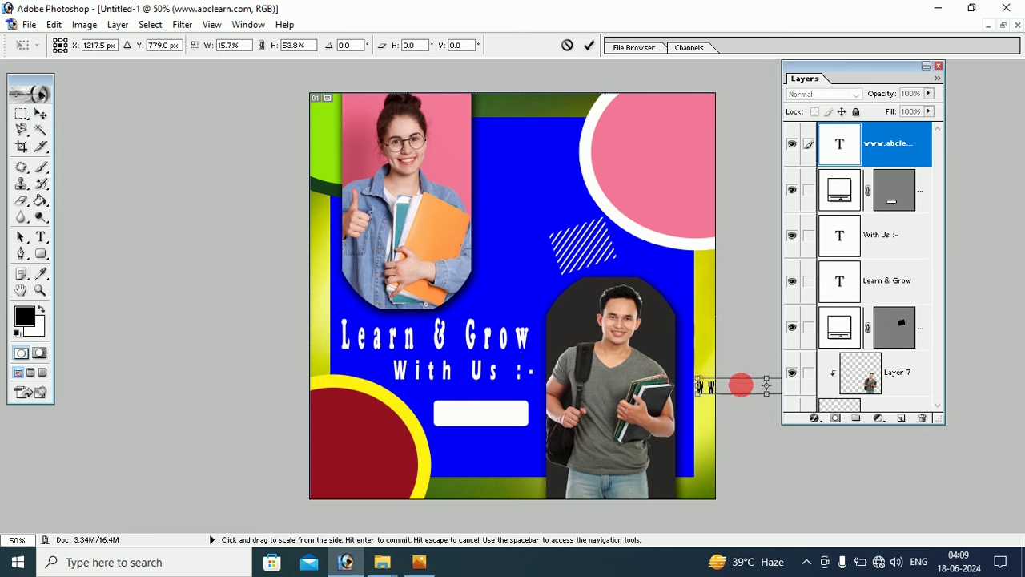
pyautogui.click(39, 112)
pyautogui.click(422, 222)
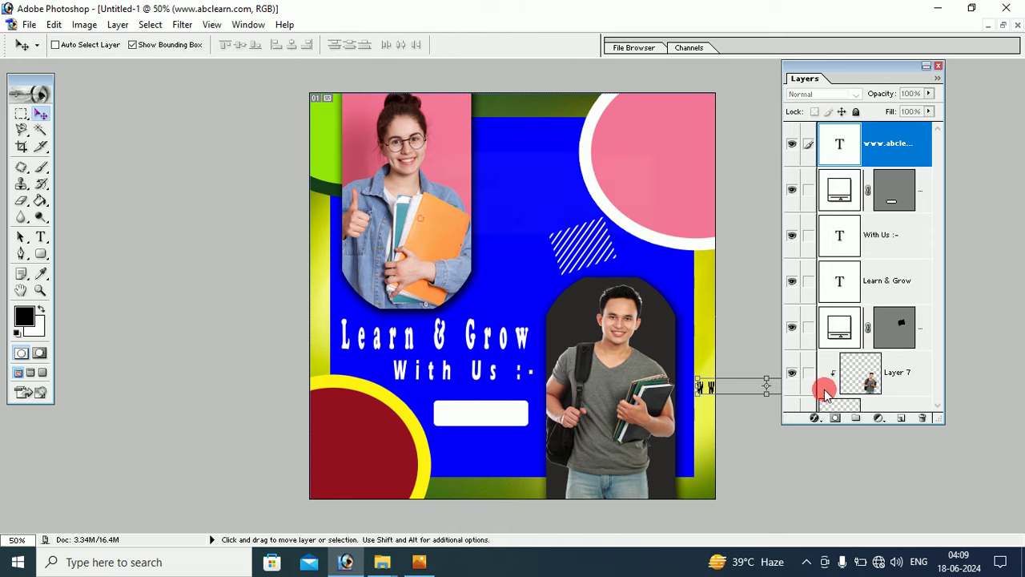
pyautogui.moveTo(757, 384); pyautogui.dragTo(492, 412)
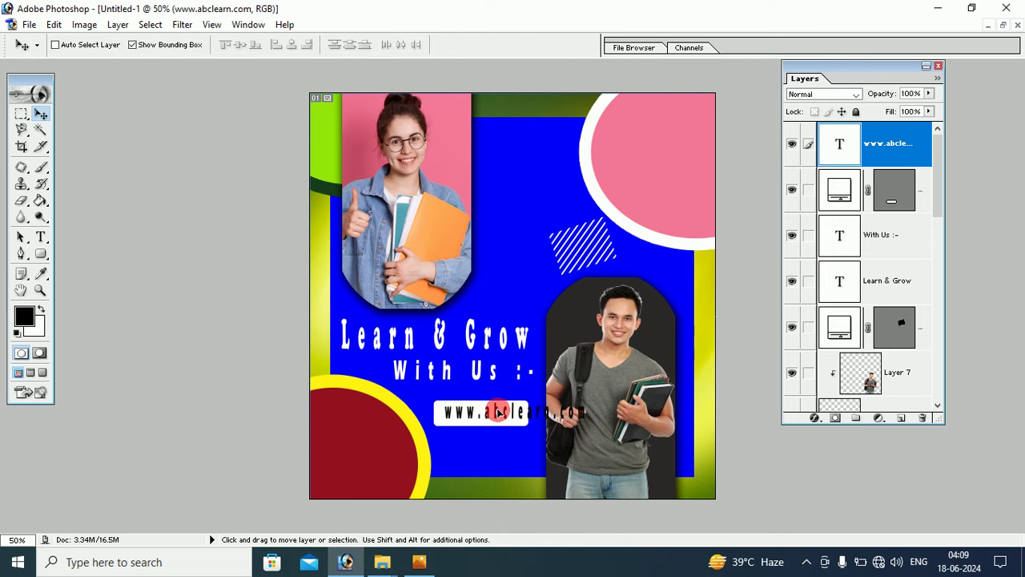
pyautogui.moveTo(586, 417); pyautogui.dragTo(527, 419)
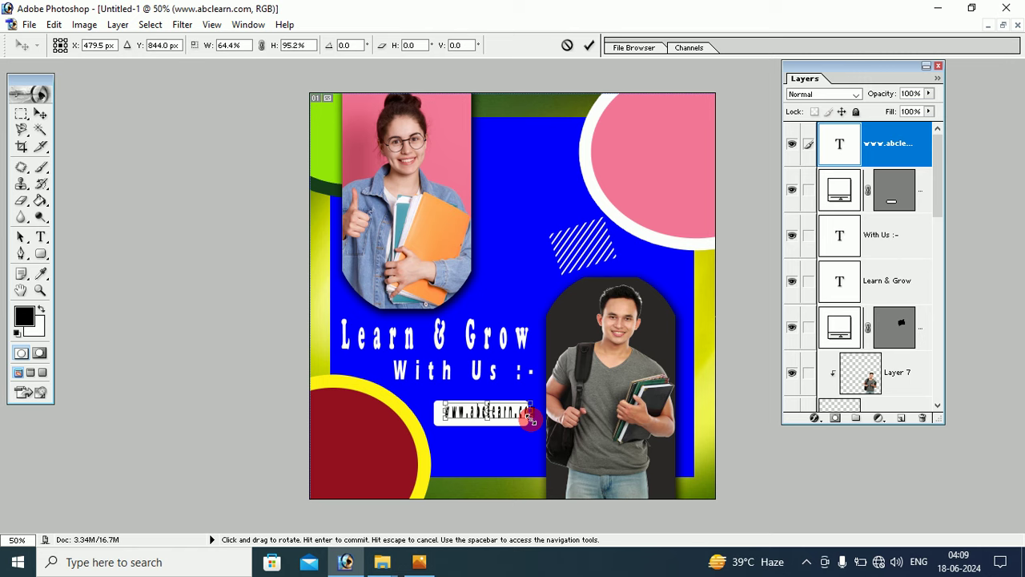
pyautogui.click(42, 287)
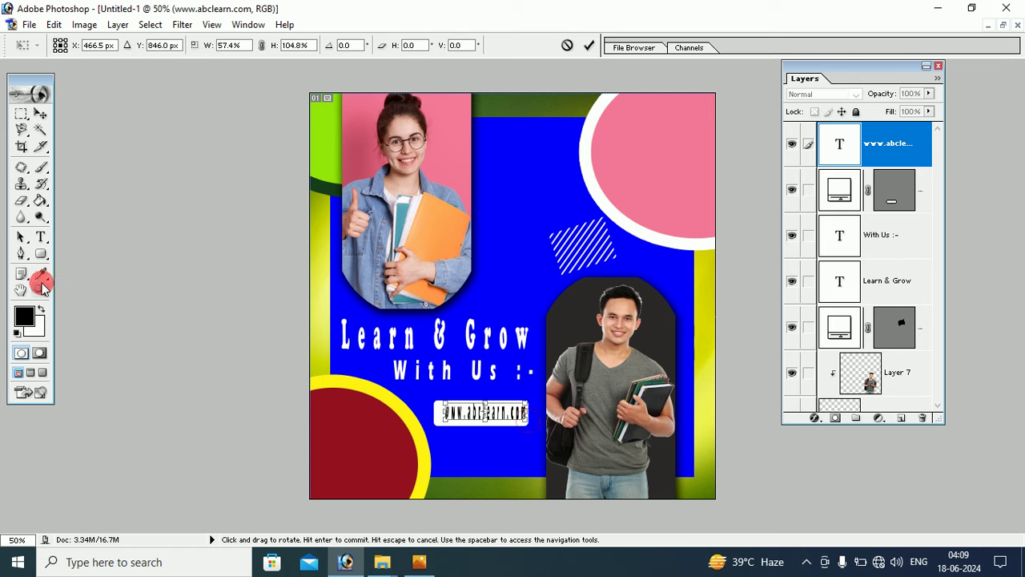
pyautogui.click(440, 220)
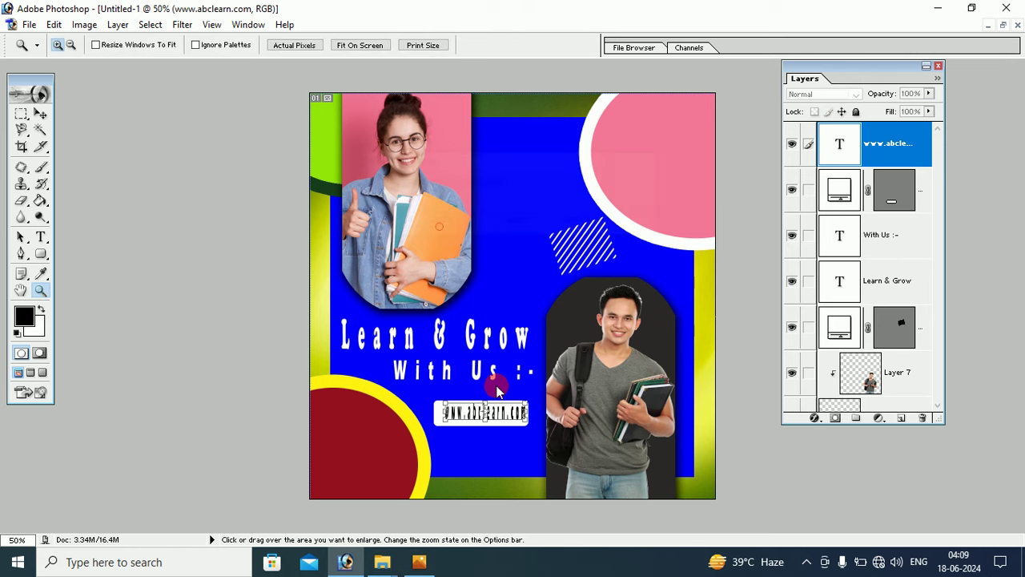
pyautogui.click(484, 411)
pyautogui.click(483, 411)
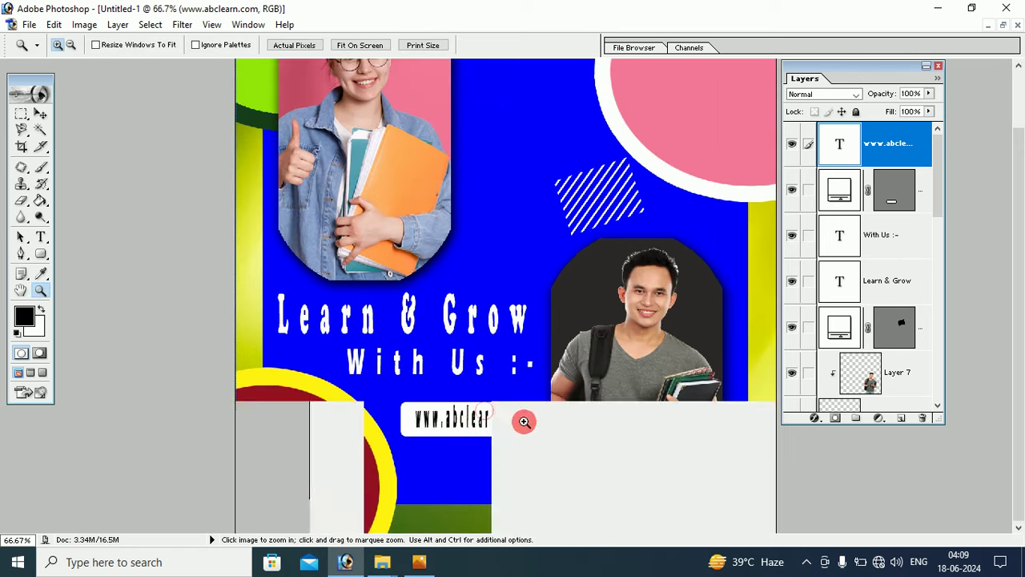
pyautogui.click(483, 424)
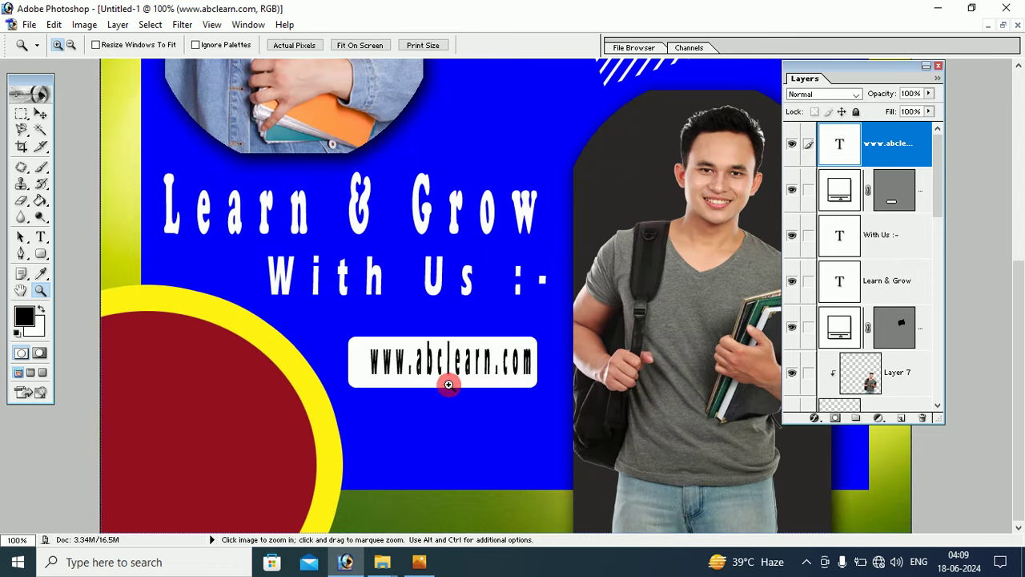
pyautogui.click(42, 238)
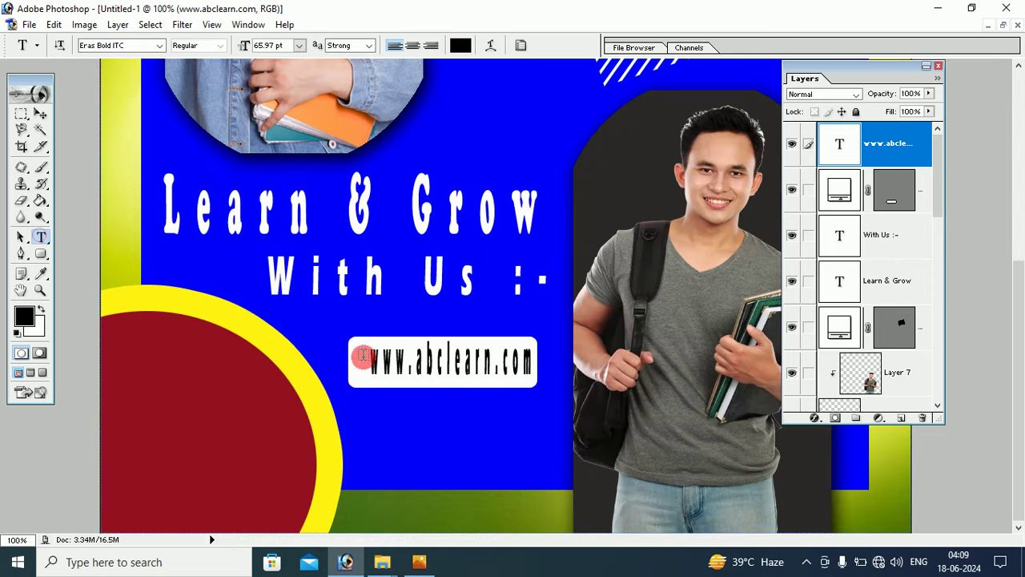
pyautogui.moveTo(364, 362); pyautogui.dragTo(533, 362)
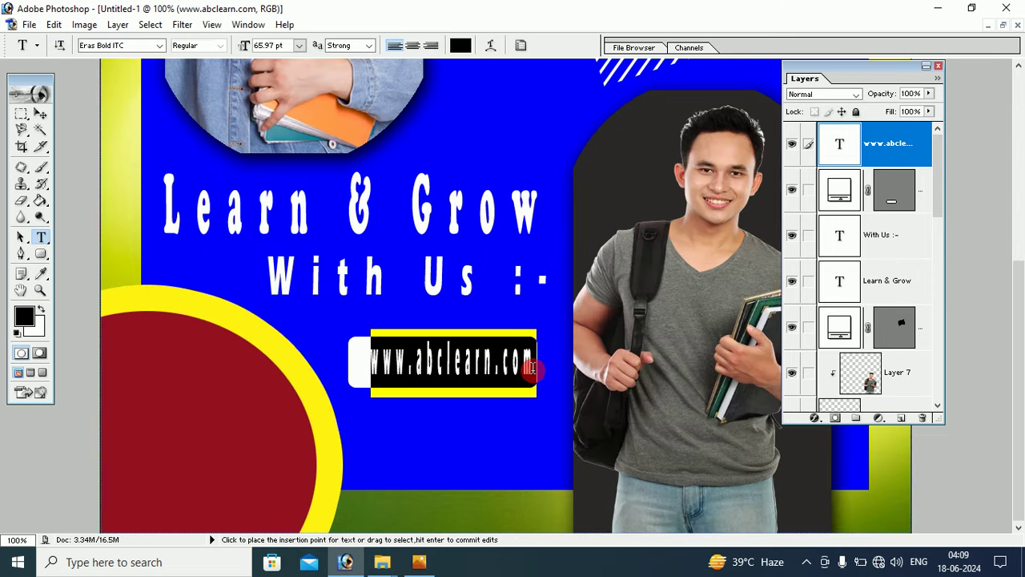
pyautogui.click(158, 46)
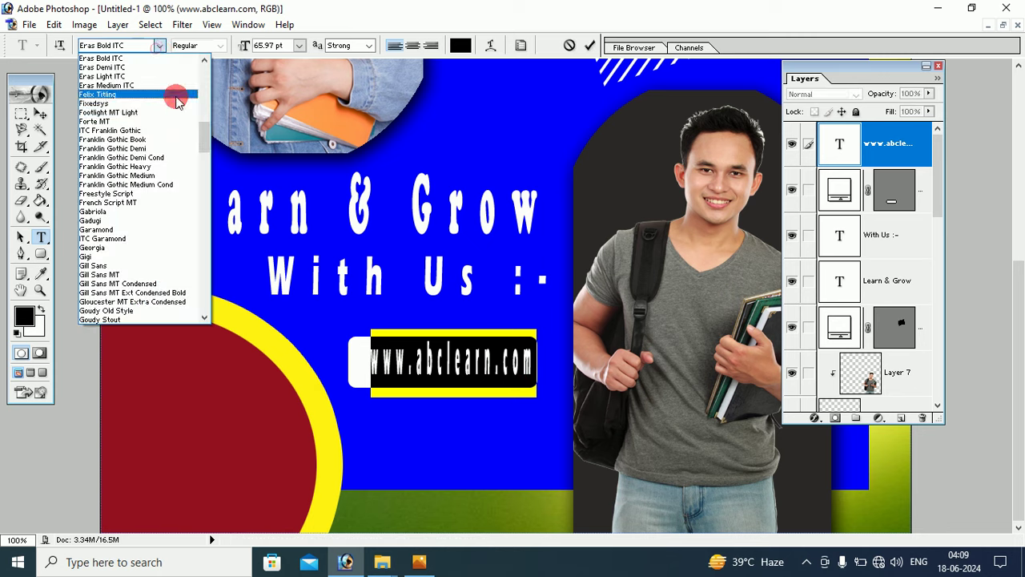
pyautogui.scroll(10, 210, 92)
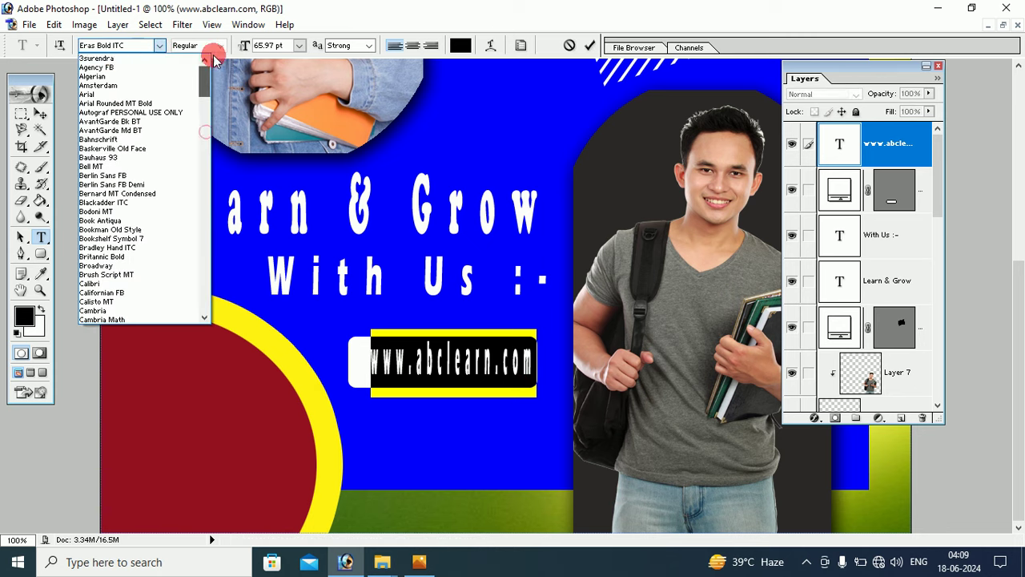
pyautogui.click(108, 93)
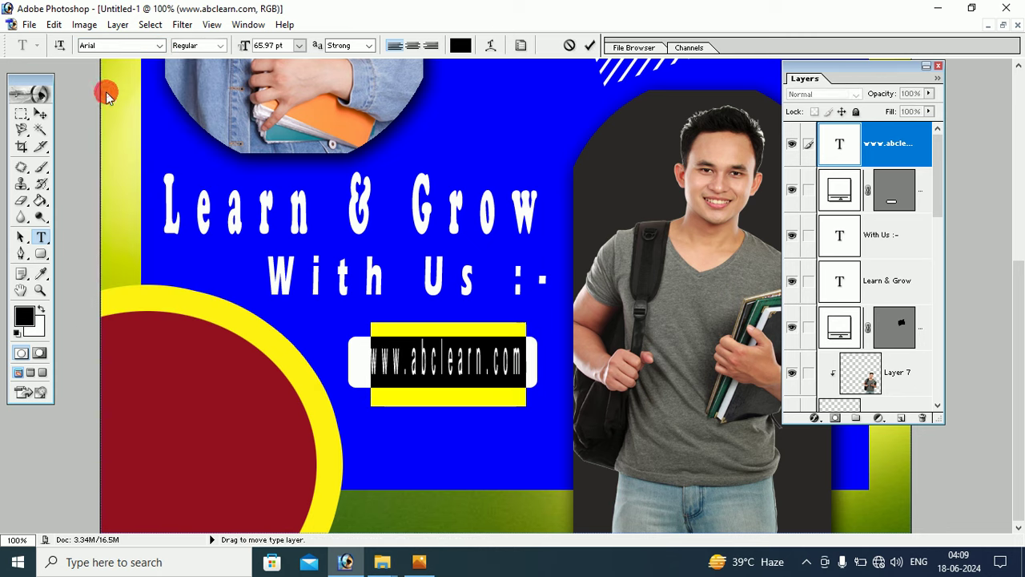
pyautogui.click(218, 46)
pyautogui.click(196, 85)
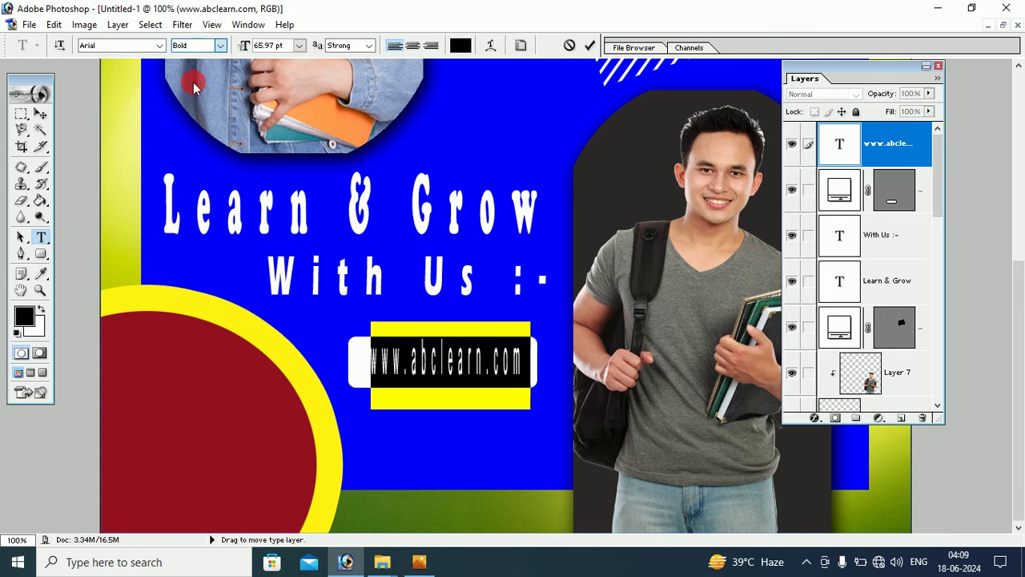
# Step: Set the URL text's tracking to 0 in the Character panel
pyautogui.click(521, 46)
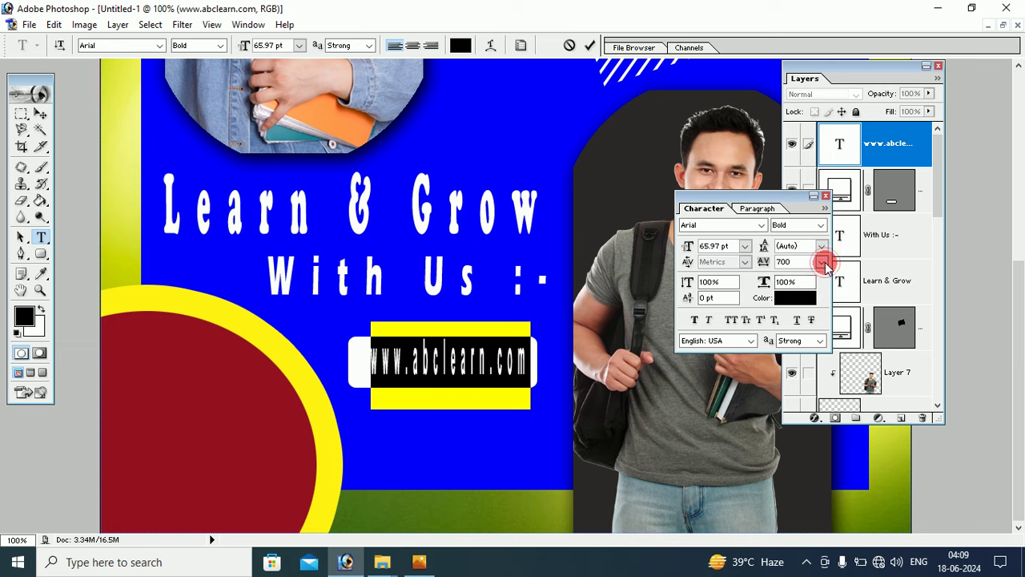
pyautogui.click(825, 265)
pyautogui.click(806, 382)
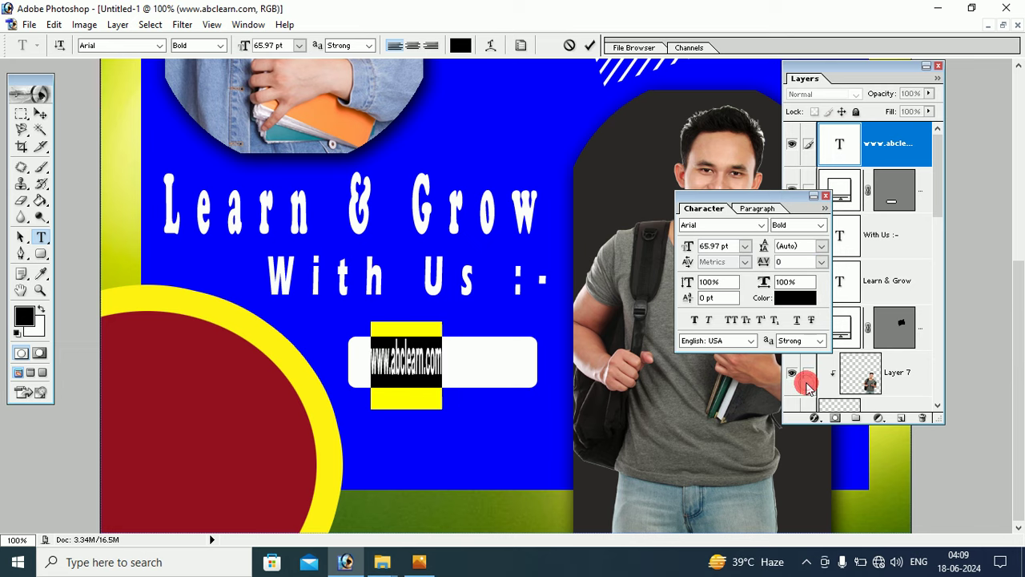
pyautogui.click(40, 113)
# Step: Stretch the URL text wider and taller to fill the white bar, then zoom out
pyautogui.click(457, 346)
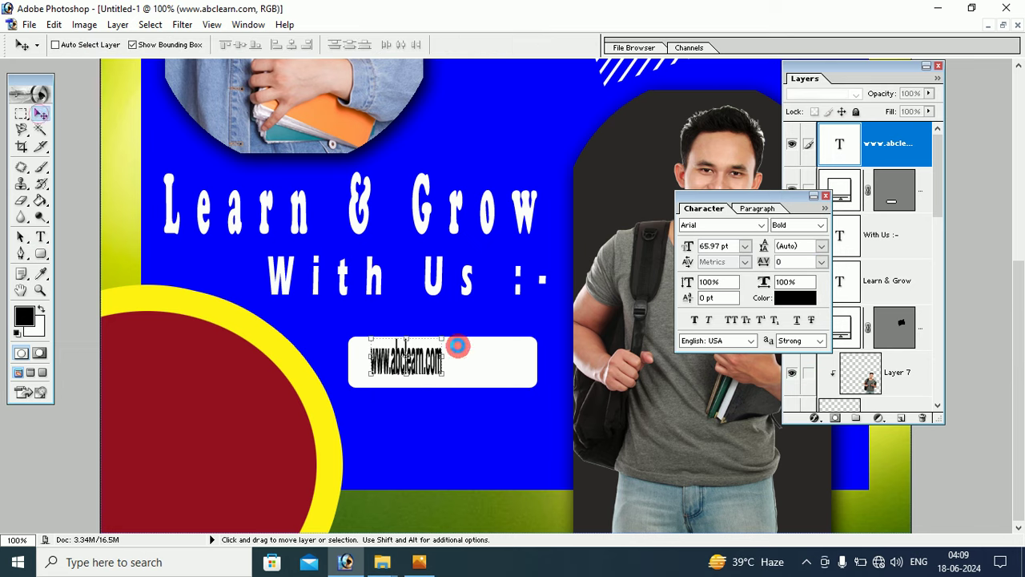
pyautogui.moveTo(446, 337); pyautogui.dragTo(525, 349)
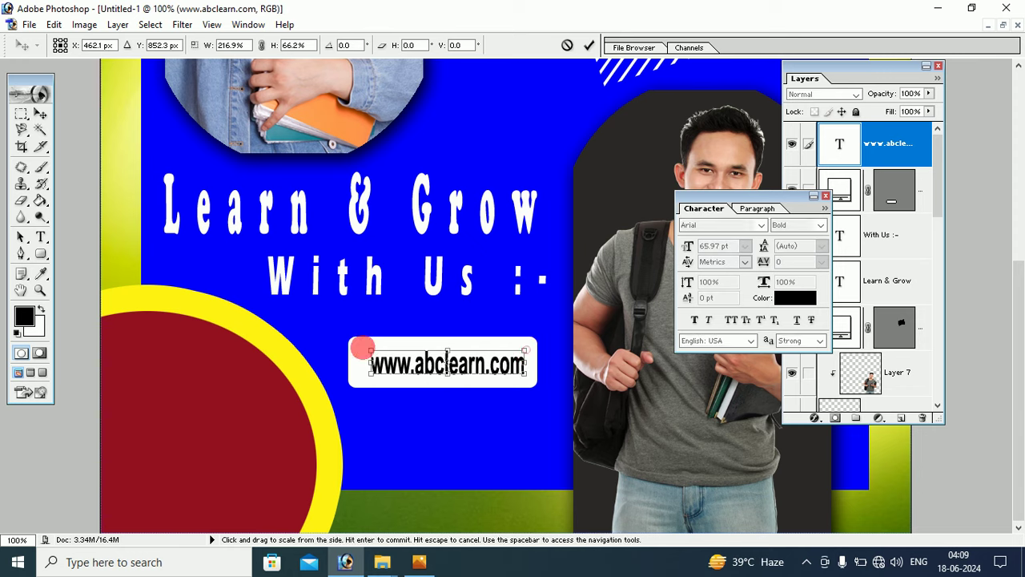
pyautogui.moveTo(368, 350); pyautogui.dragTo(358, 346)
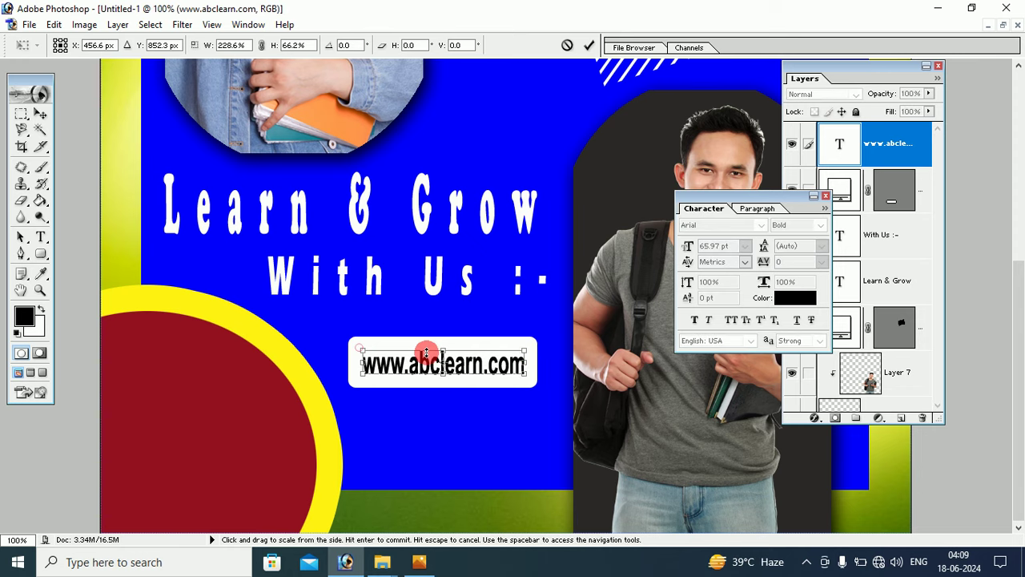
pyautogui.moveTo(428, 352); pyautogui.dragTo(429, 350)
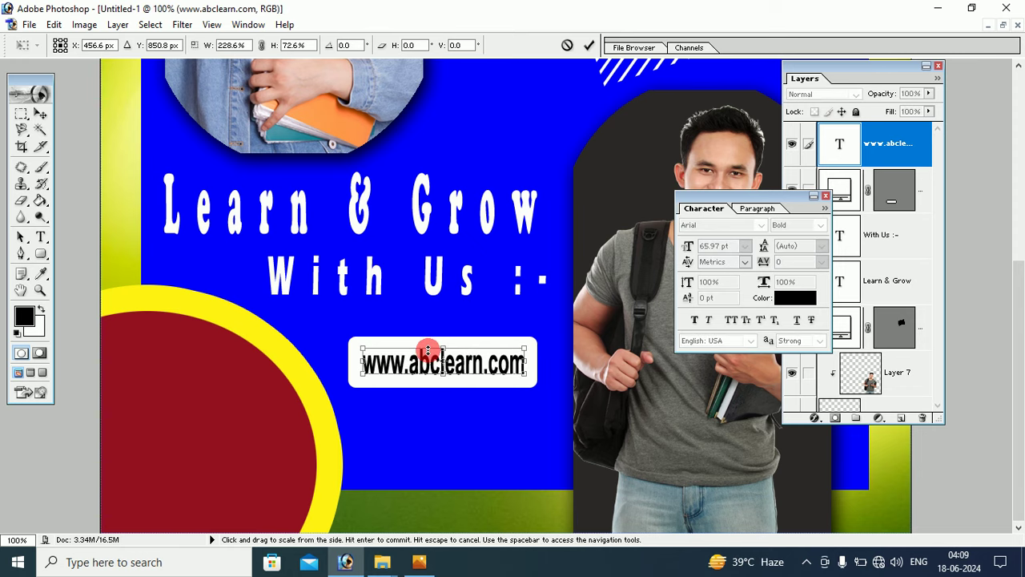
pyautogui.click(40, 113)
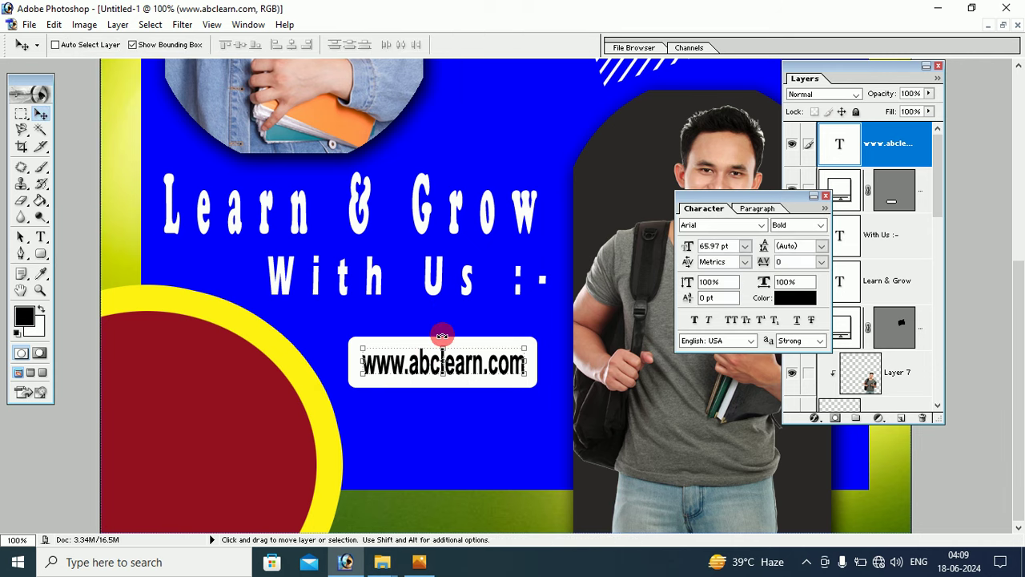
pyautogui.hotkey('ctrl', '-')
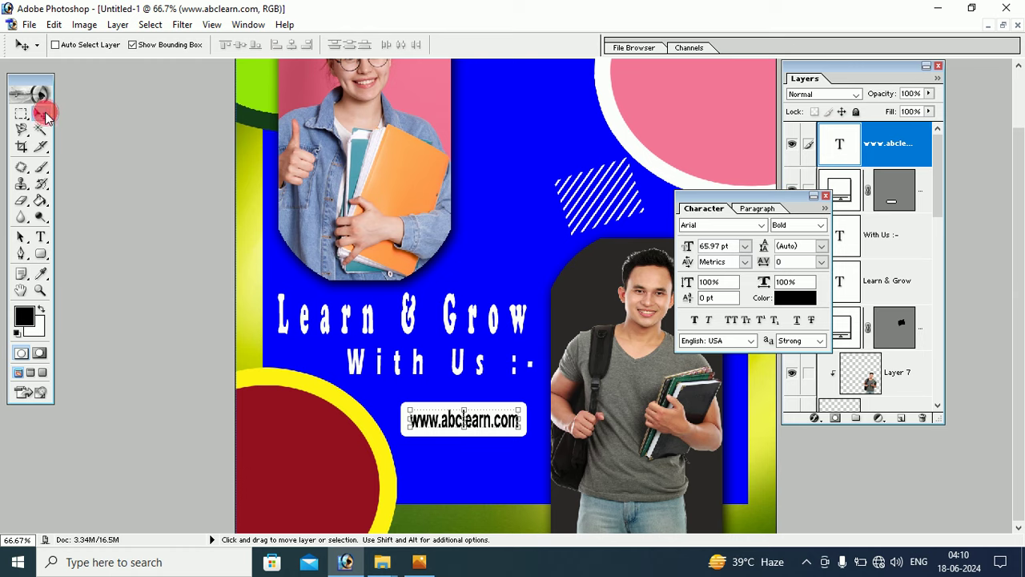
# Step: Apply the URL text size, close Character settings, and flatten the white URL bar to about 75.7% height
pyautogui.click(518, 192)
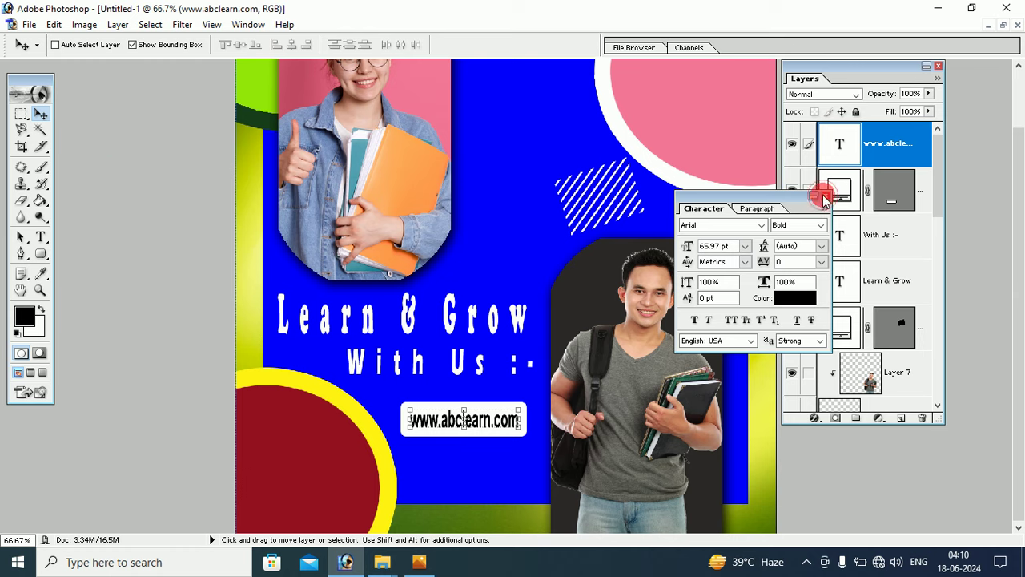
pyautogui.click(824, 197)
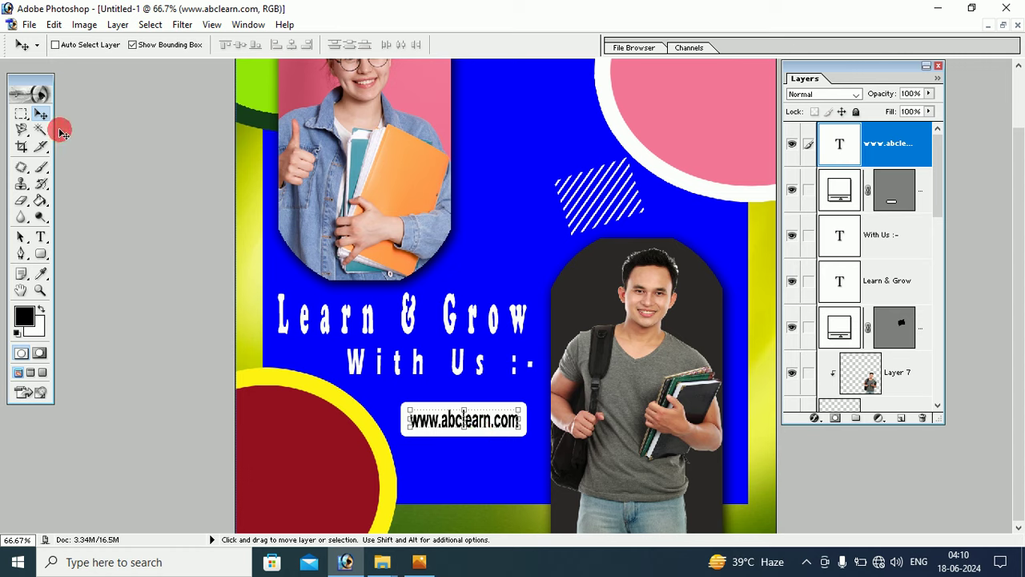
pyautogui.click(886, 196)
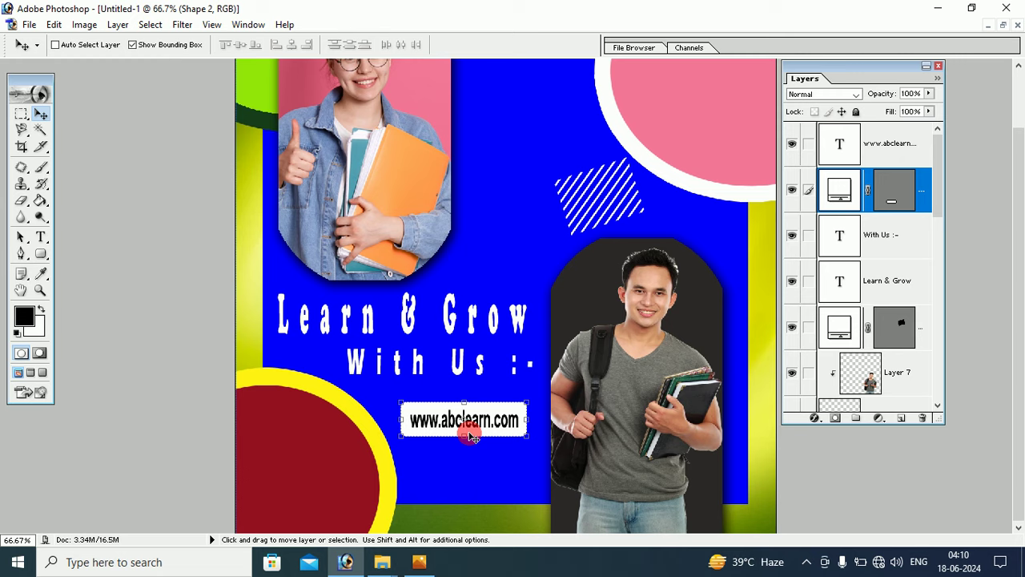
pyautogui.hotkey('ctrl', 't')
pyautogui.moveTo(463, 436); pyautogui.dragTo(465, 402)
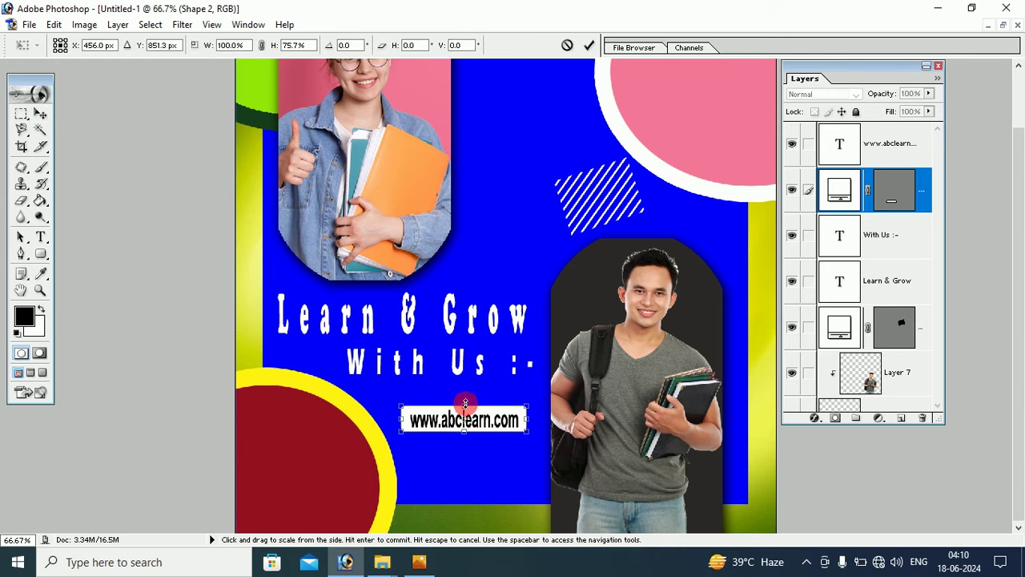
pyautogui.click(40, 114)
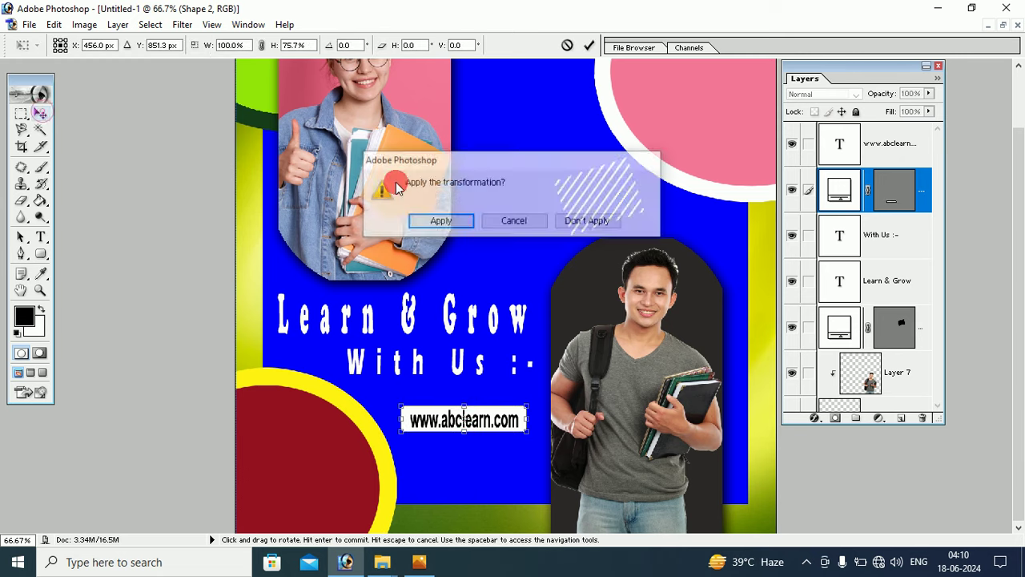
pyautogui.click(469, 221)
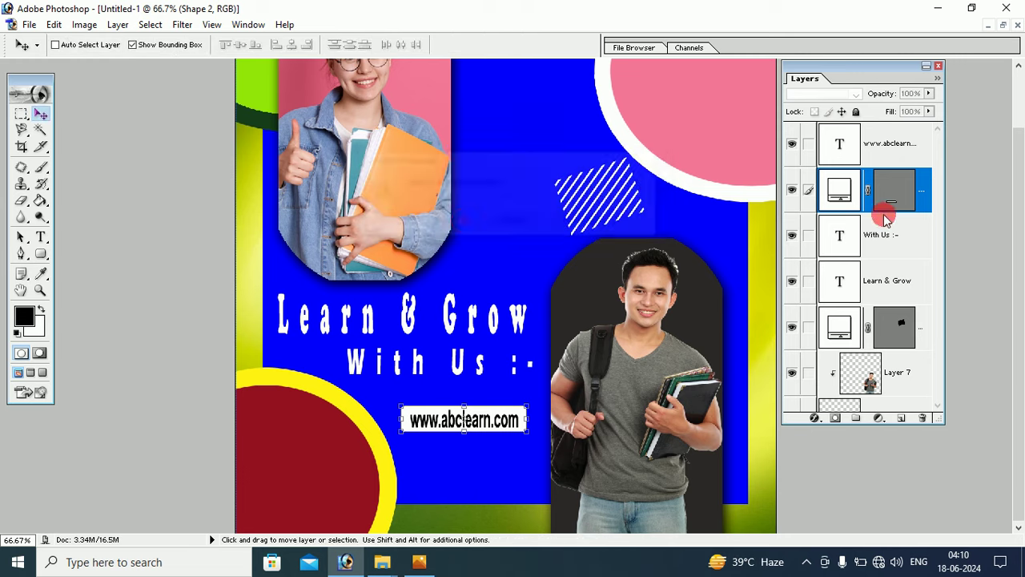
pyautogui.click(903, 147)
pyautogui.moveTo(47, 258); pyautogui.dragTo(64, 325)
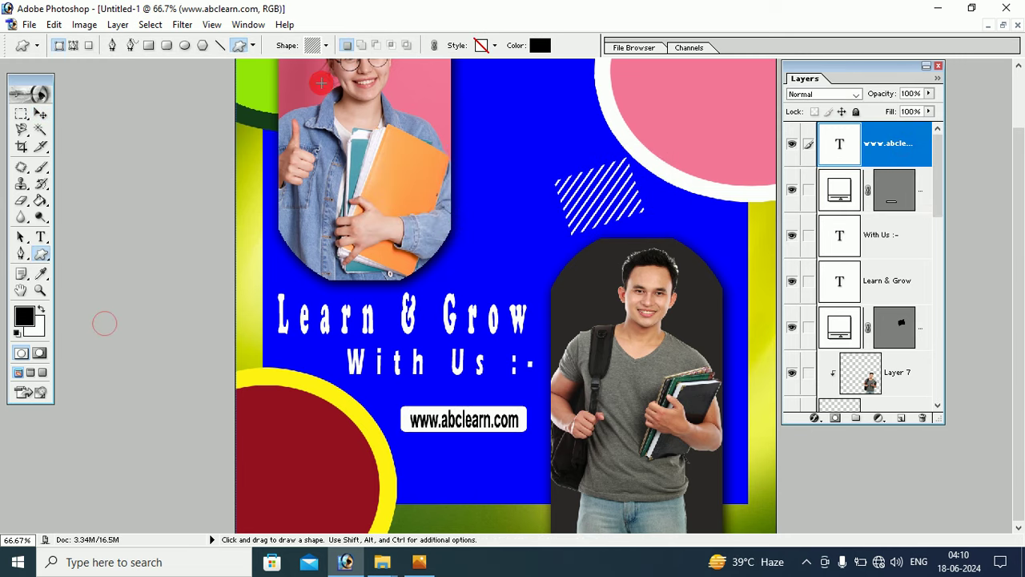
pyautogui.click(325, 48)
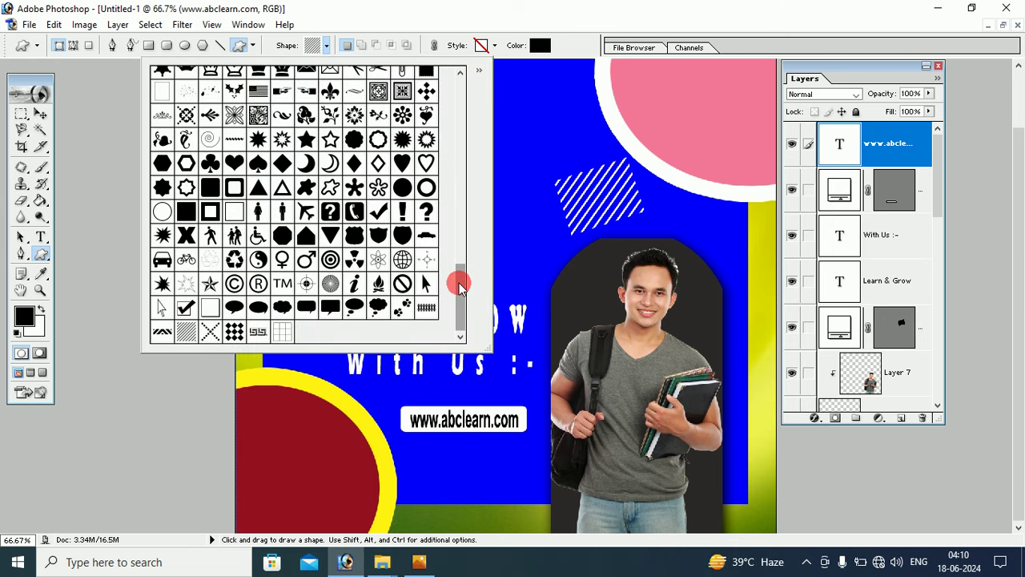
pyautogui.click(208, 285)
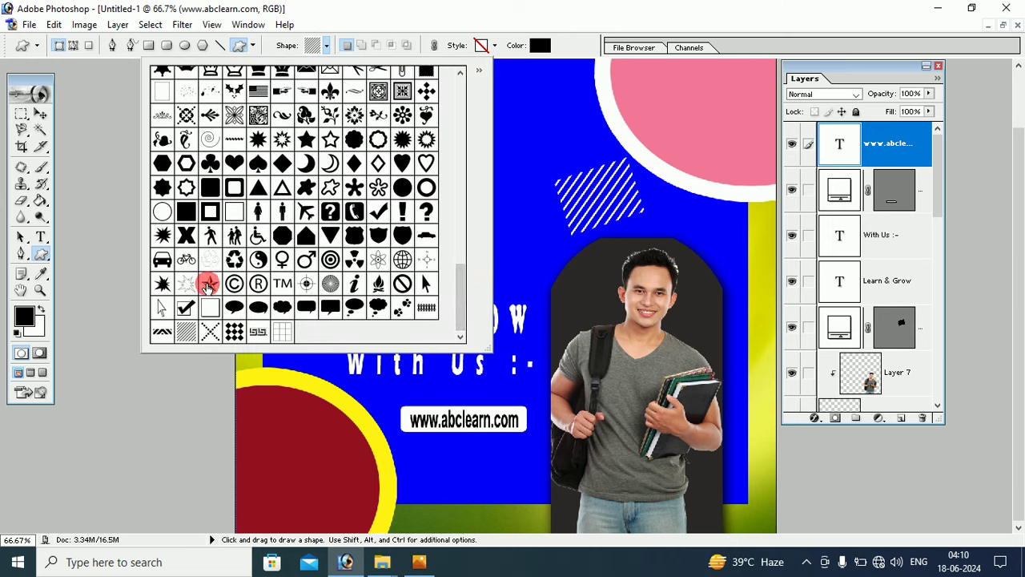
pyautogui.click(39, 309)
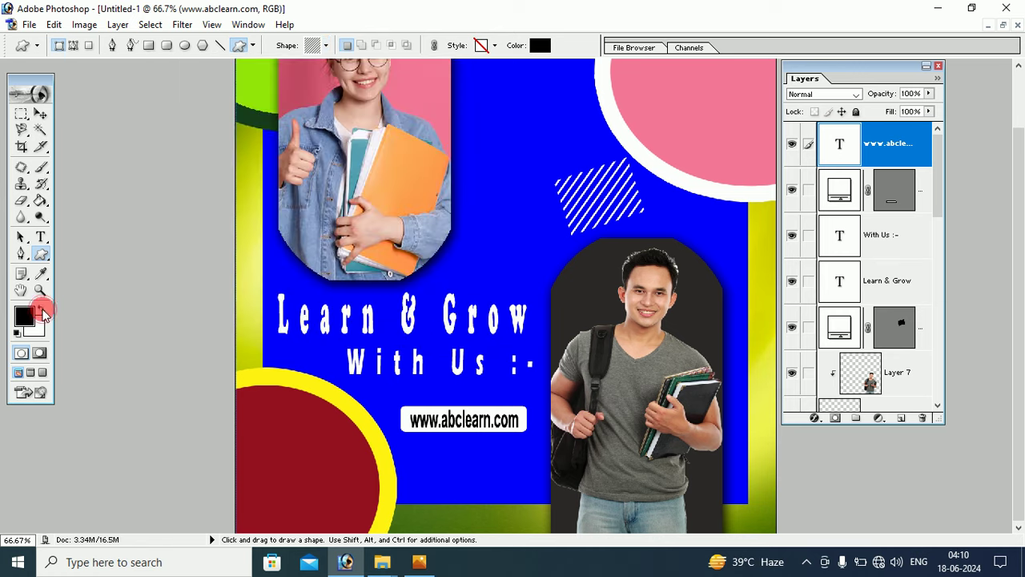
pyautogui.click(326, 46)
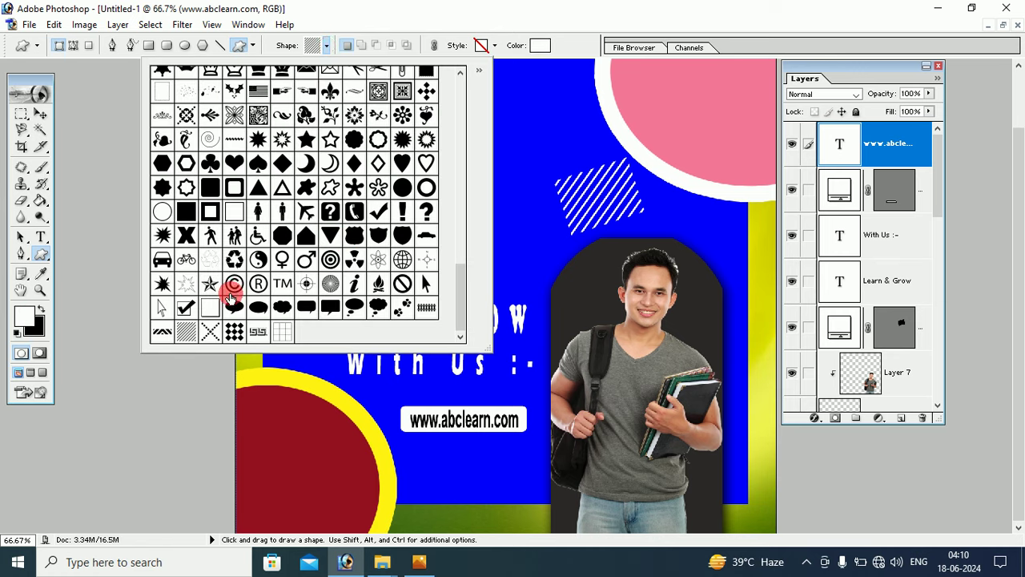
pyautogui.click(211, 284)
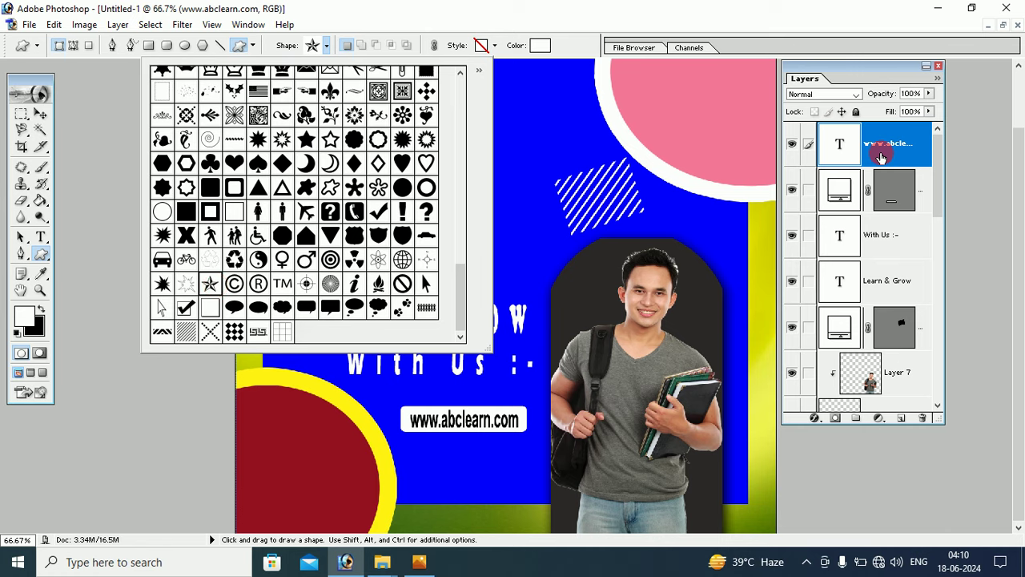
pyautogui.click(422, 443)
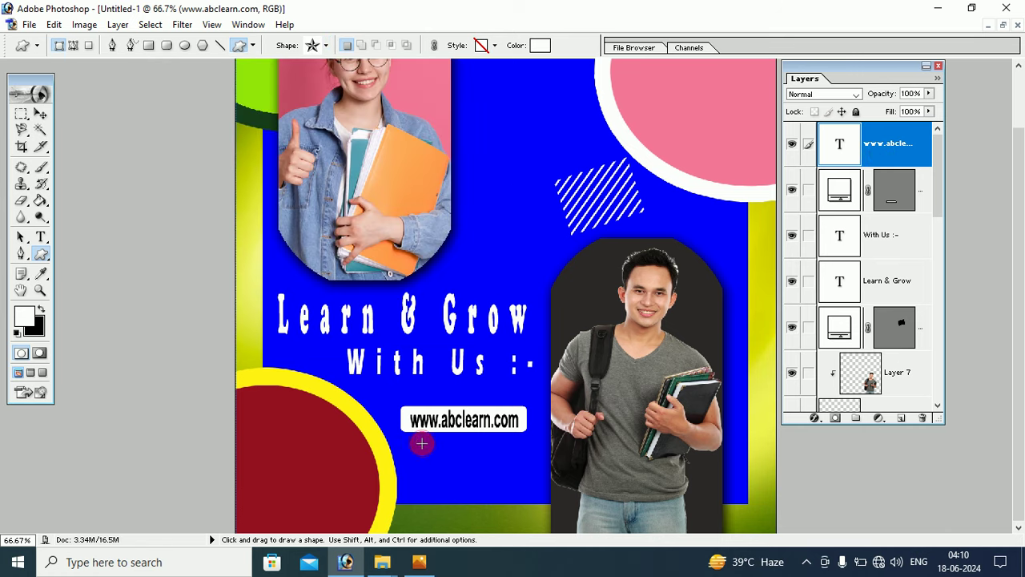
pyautogui.moveTo(443, 465); pyautogui.dragTo(442, 466)
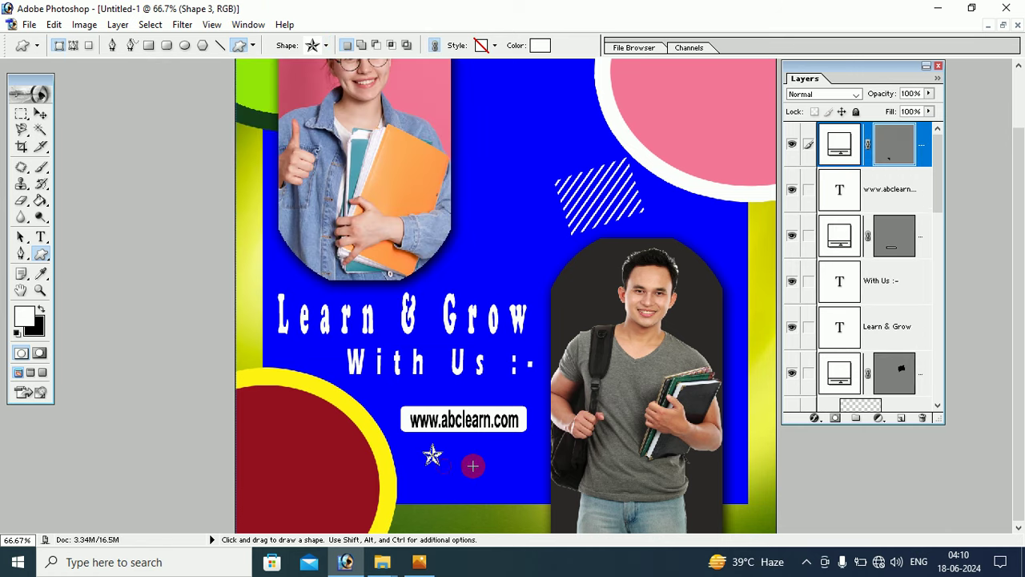
# Step: Duplicate the star twice to its right, then bring up the reference poster ddddrer.jpg
pyautogui.click(40, 116)
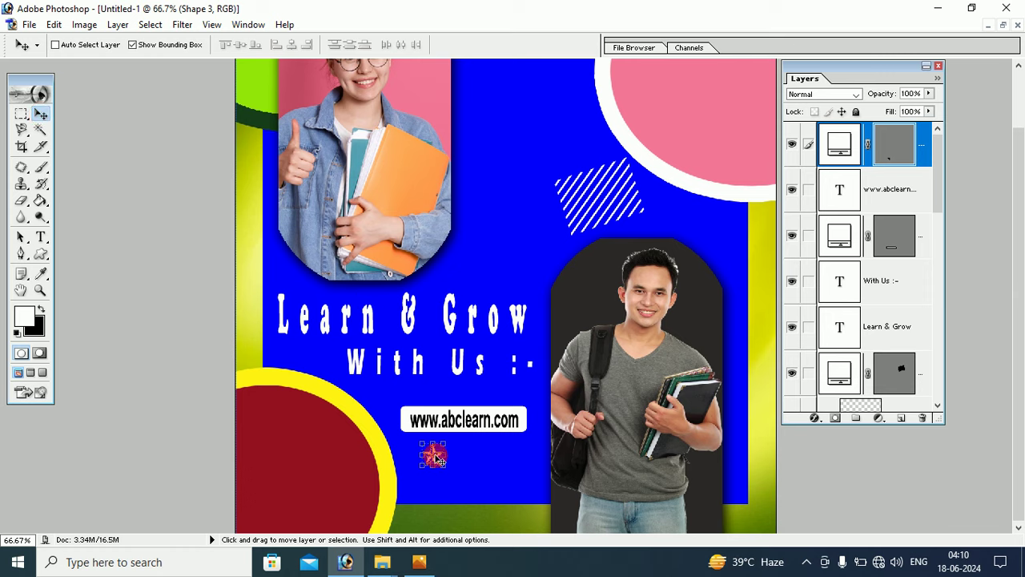
pyautogui.moveTo(439, 462); pyautogui.dragTo(469, 458)
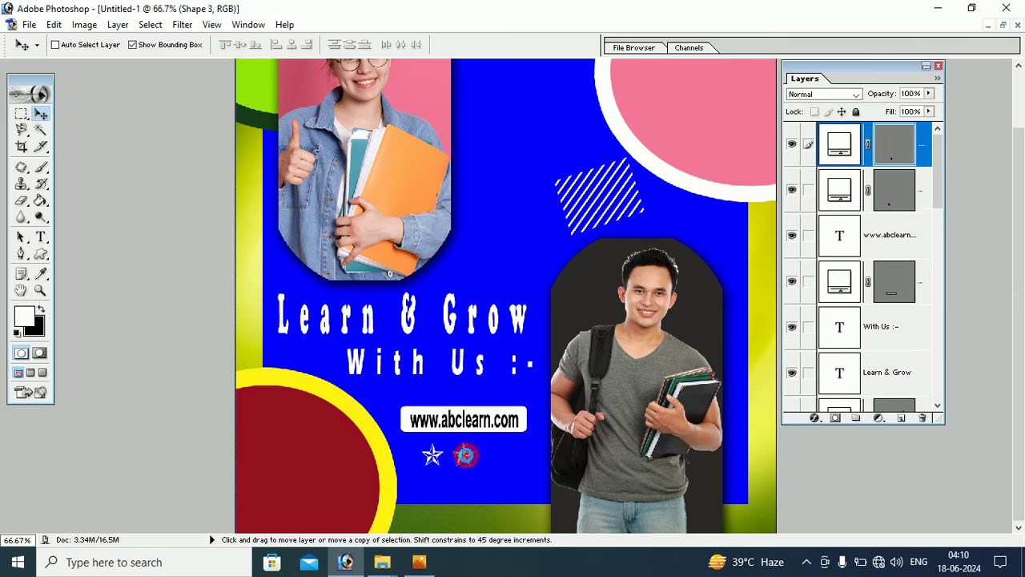
pyautogui.moveTo(465, 454); pyautogui.dragTo(517, 462)
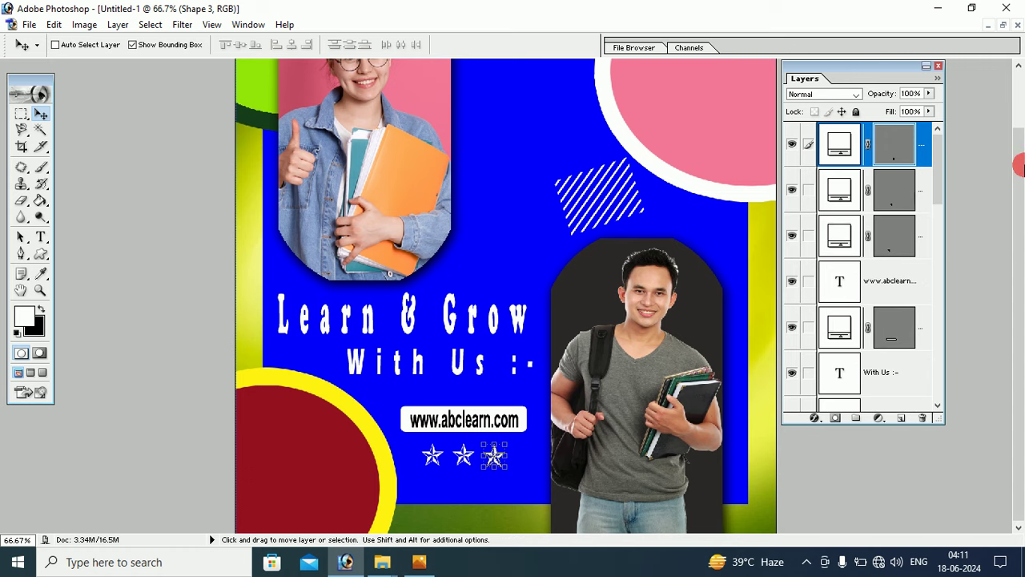
pyautogui.moveTo(1019, 165); pyautogui.dragTo(1019, 124)
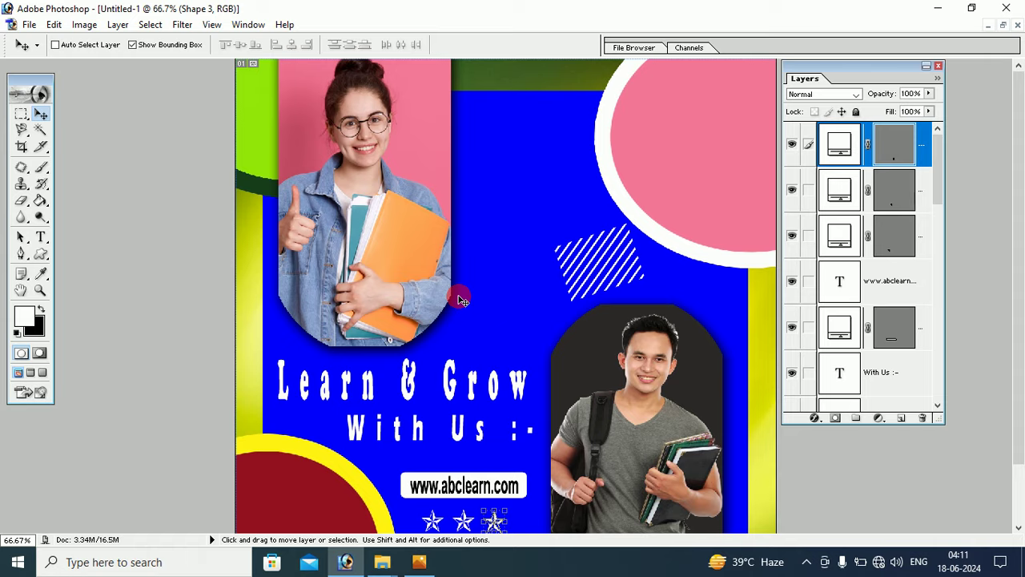
pyautogui.click(419, 561)
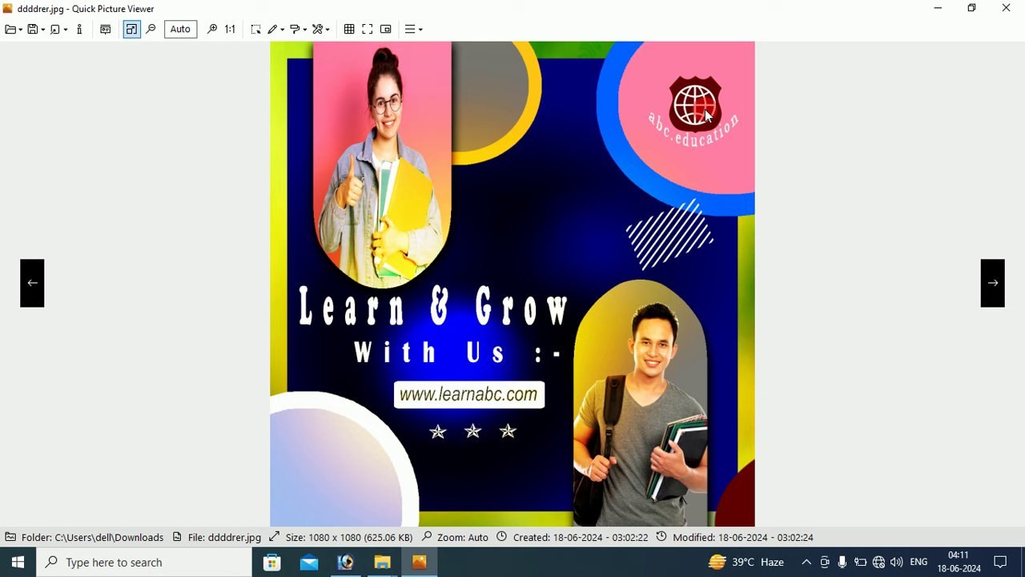
pyautogui.click(929, 15)
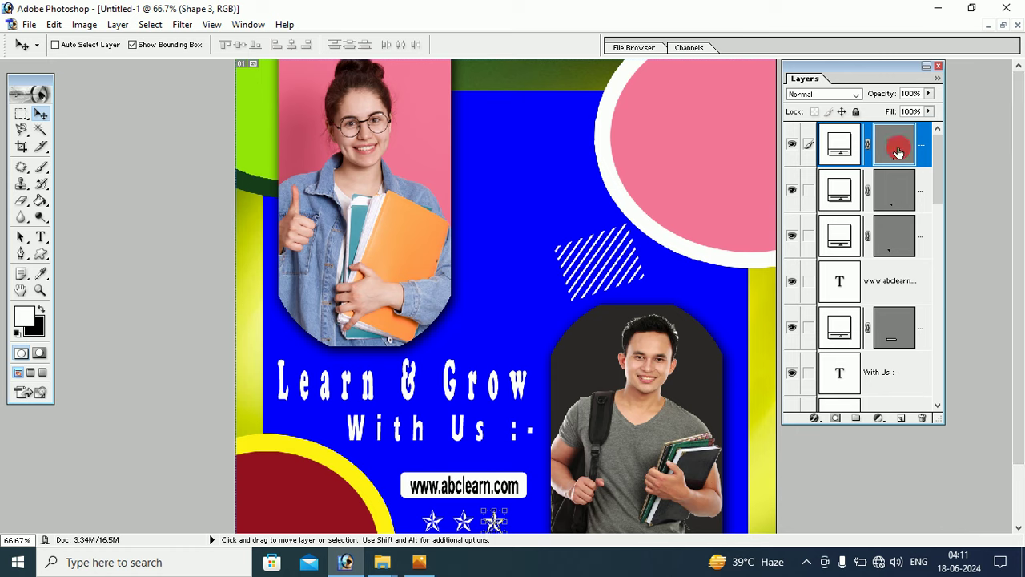
# Step: On a new layer, draw the black Sign 4 shield shape over the top-right pink circle
pyautogui.click(900, 416)
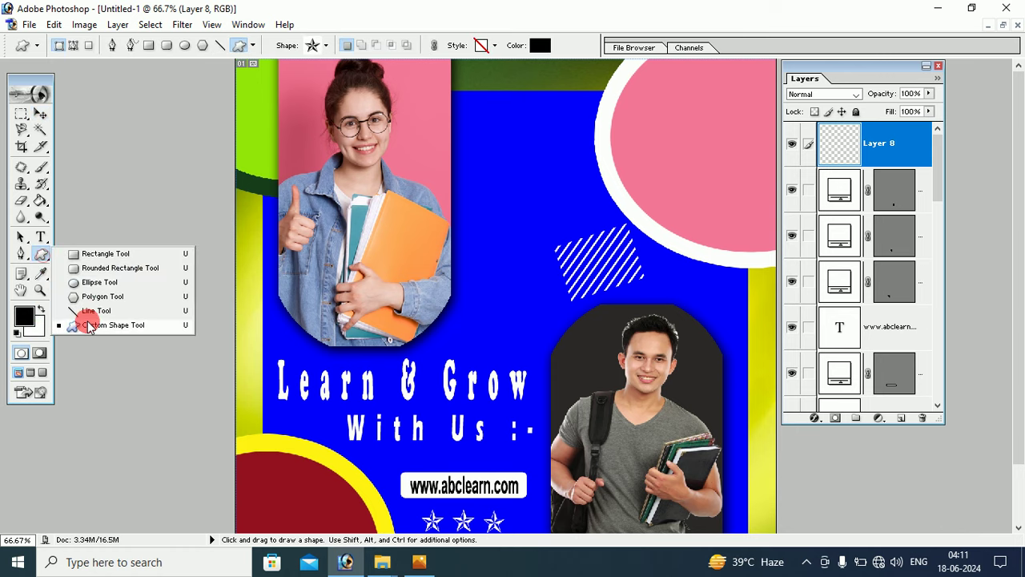
pyautogui.moveTo(42, 258); pyautogui.dragTo(87, 323)
pyautogui.click(325, 45)
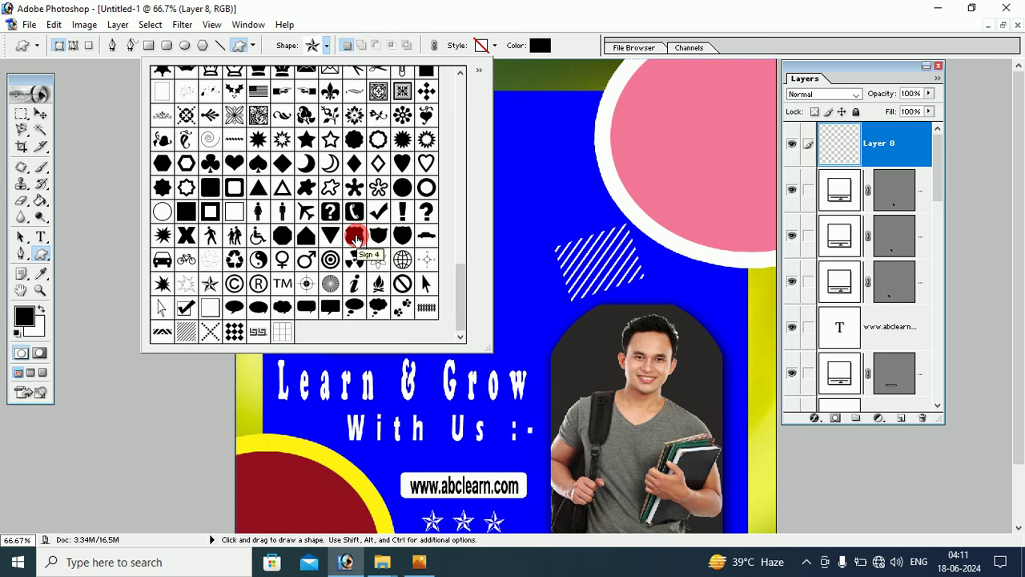
pyautogui.click(355, 237)
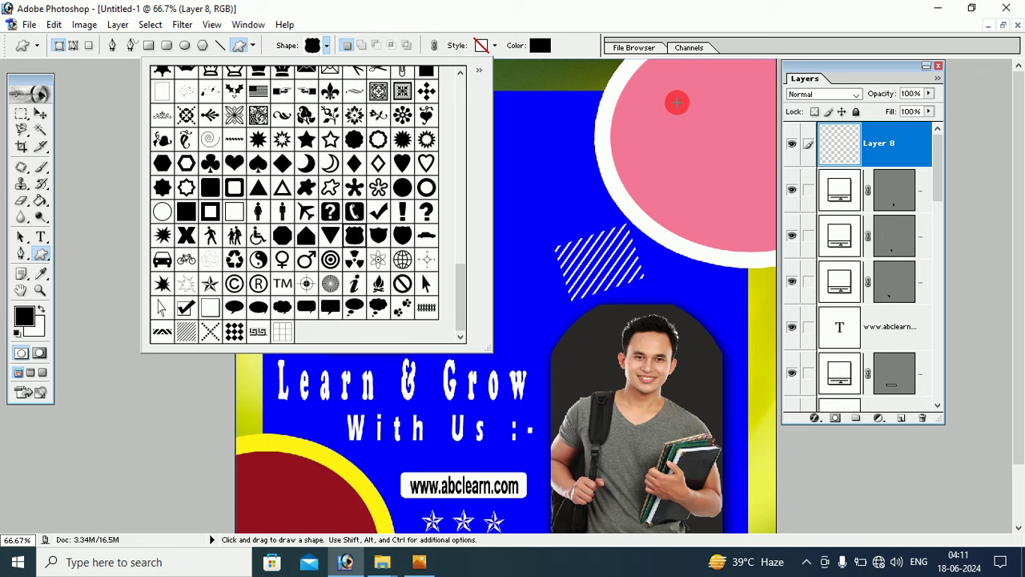
pyautogui.moveTo(677, 107)
pyautogui.mouseDown()
pyautogui.moveTo(713, 158)
pyautogui.moveTo(740, 172)
pyautogui.moveTo(735, 183)
pyautogui.mouseUp()
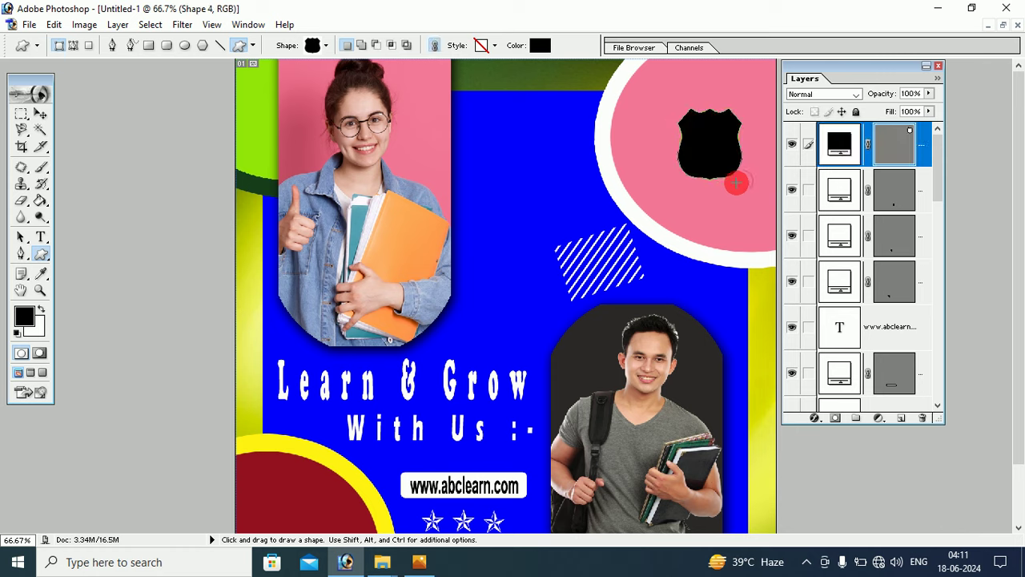
pyautogui.click(40, 114)
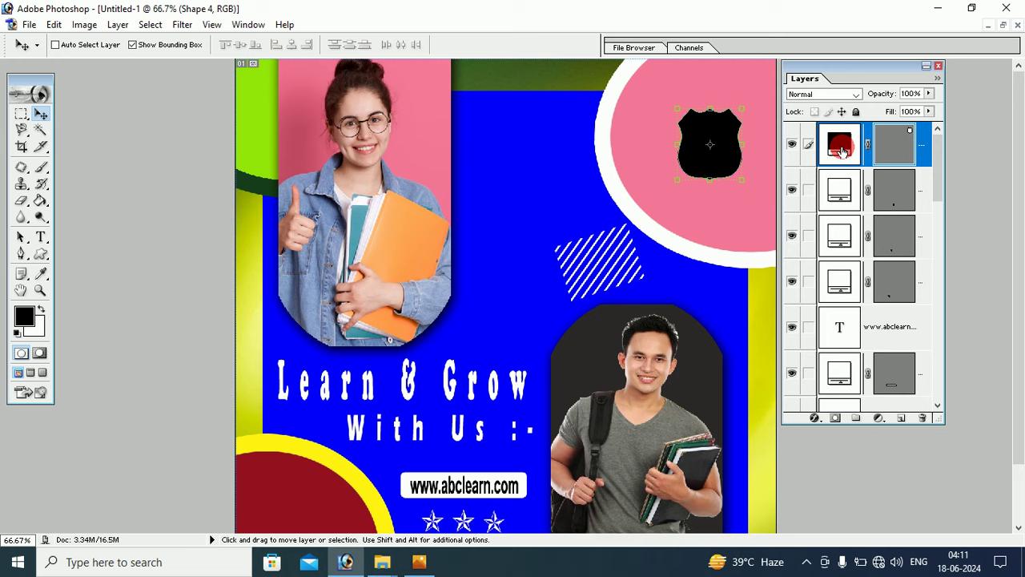
# Step: Fill the shield badge with dark red sampled from the bottom-left half-circle
pyautogui.doubleClick(841, 144)
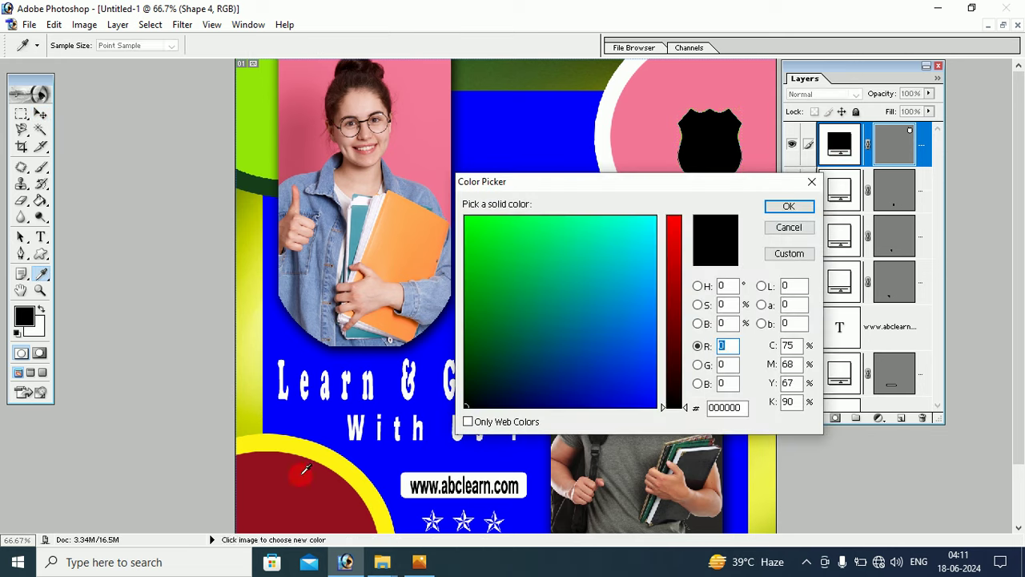
pyautogui.click(303, 469)
pyautogui.click(790, 205)
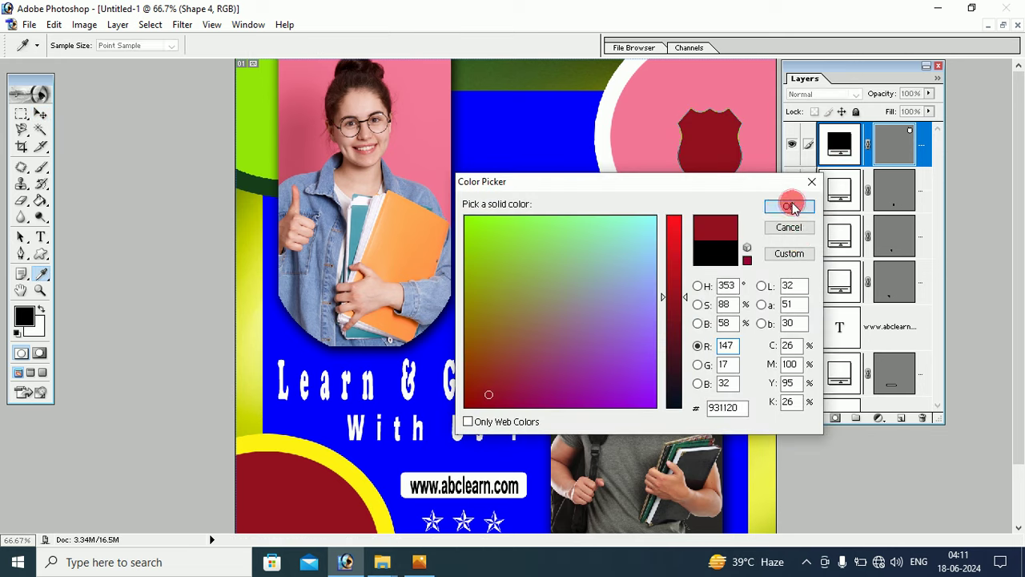
pyautogui.press('v')
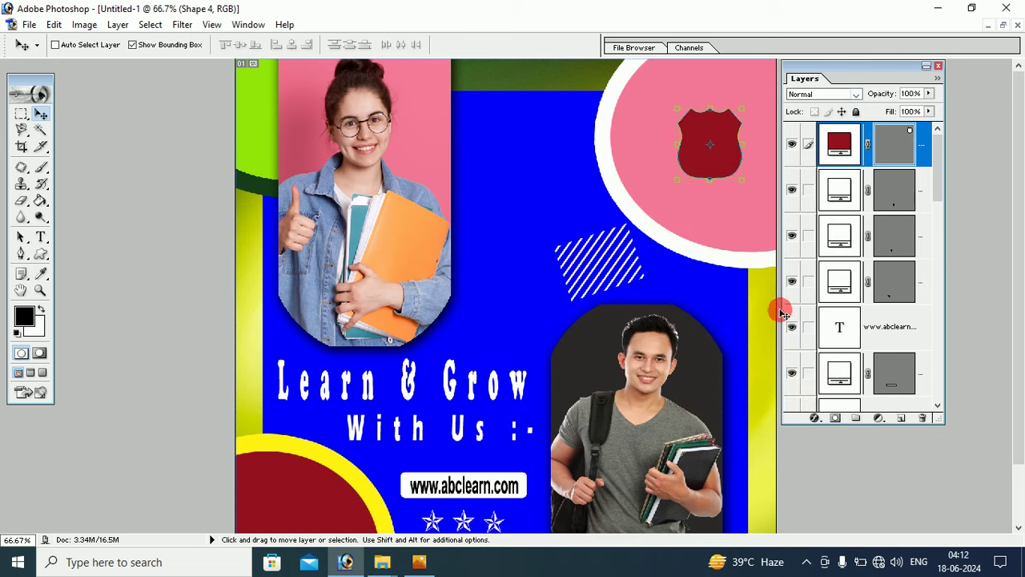
# Step: Give the badge a Bevel and Emboss effect in Outer Bevel style with 16 px size
pyautogui.click(815, 417)
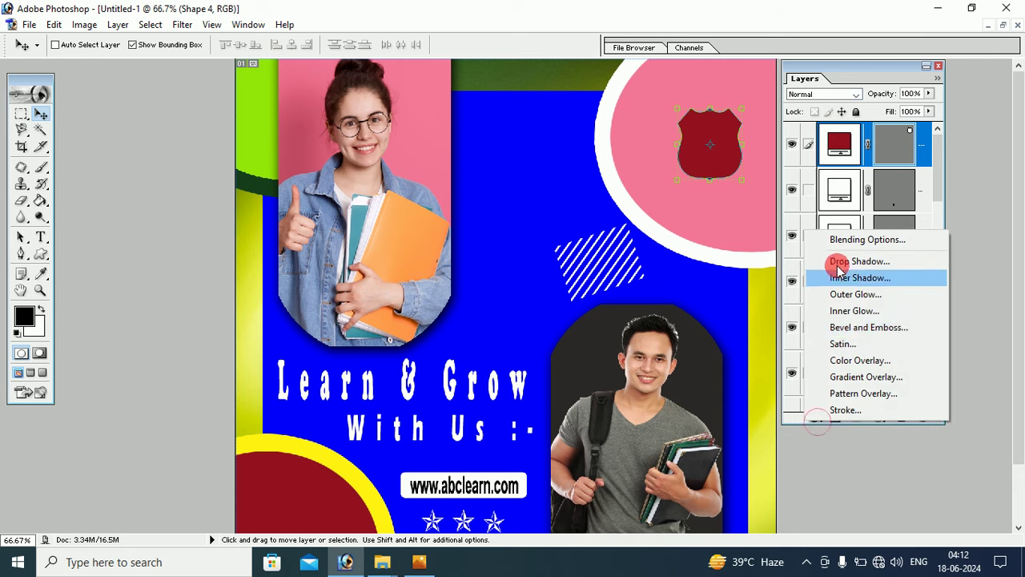
pyautogui.click(835, 326)
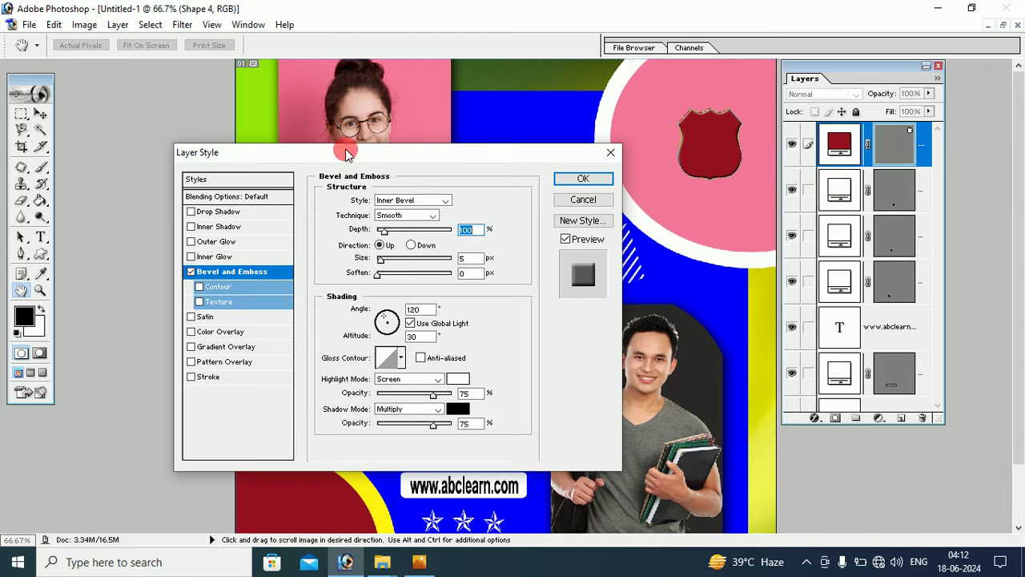
pyautogui.click(422, 201)
pyautogui.click(416, 212)
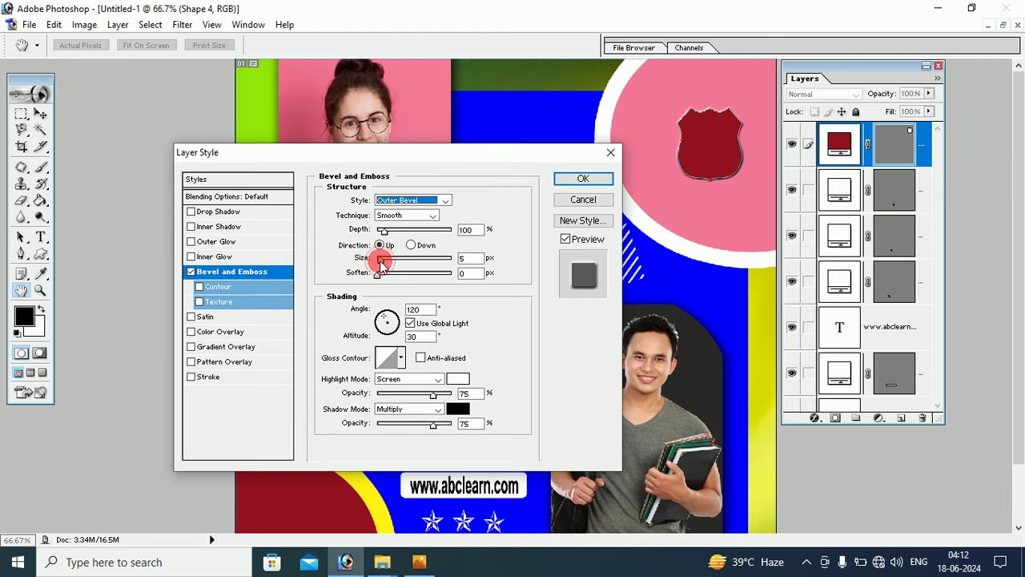
pyautogui.moveTo(382, 264); pyautogui.dragTo(386, 264)
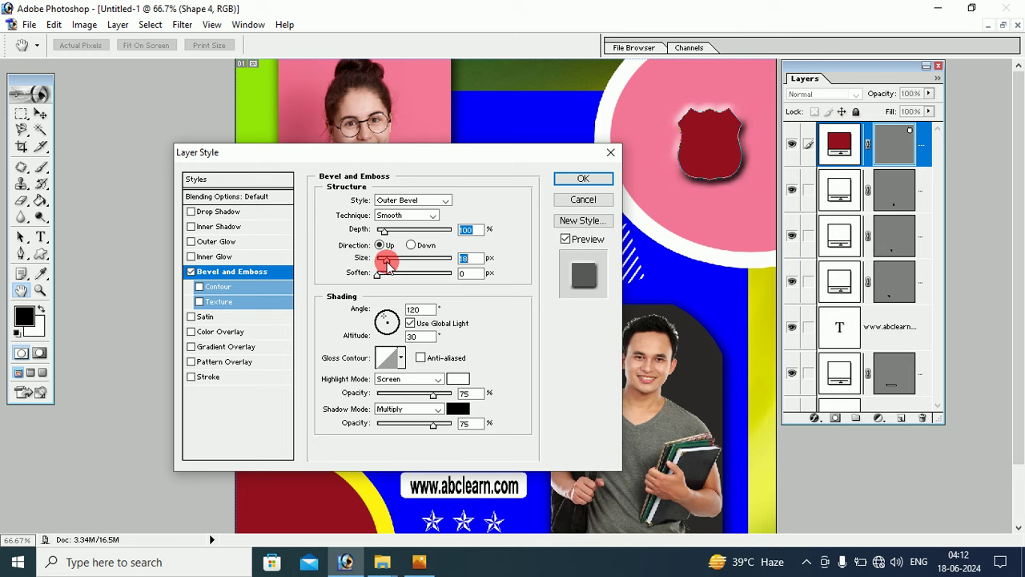
pyautogui.click(681, 154)
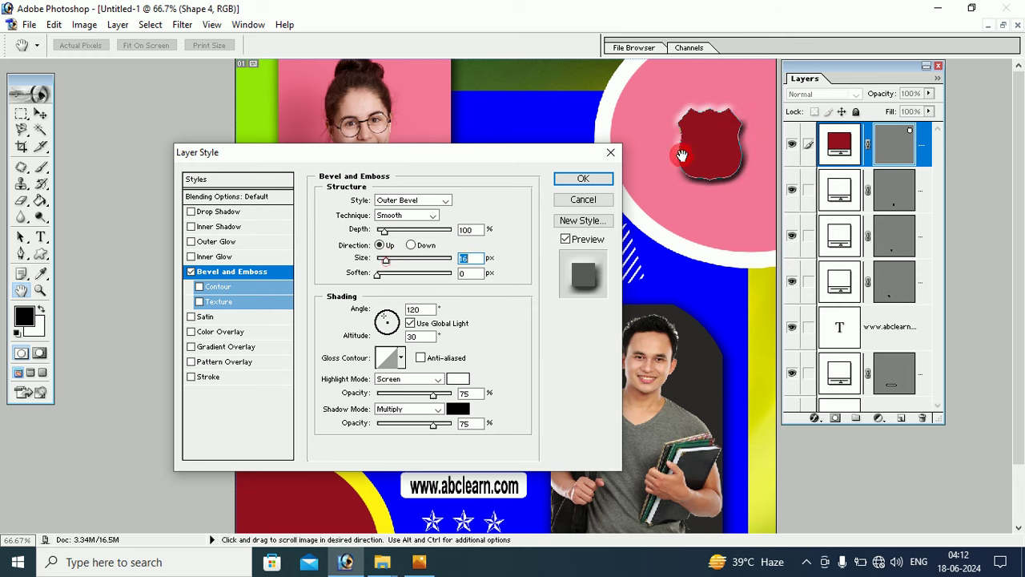
pyautogui.click(583, 178)
pyautogui.press('v')
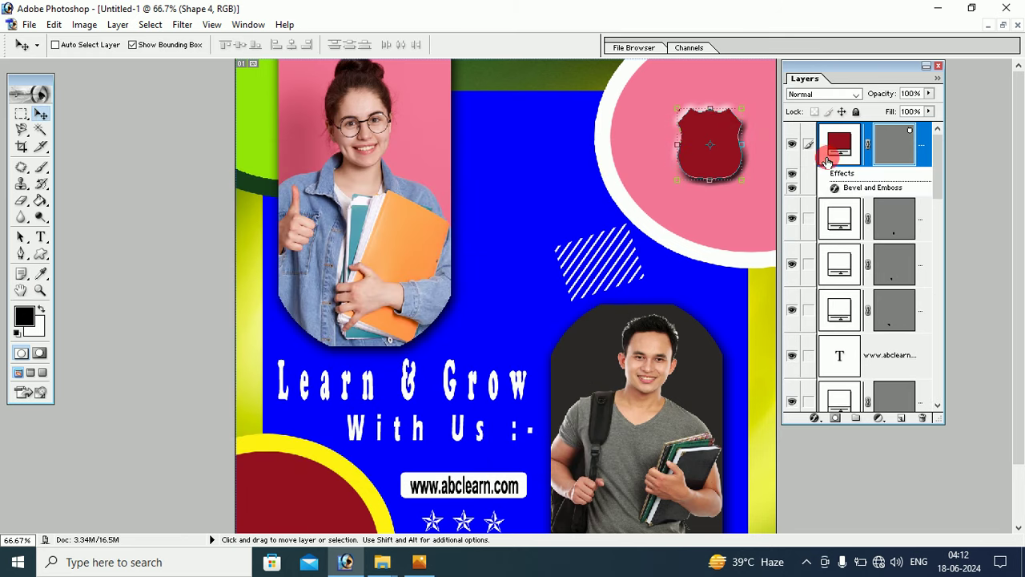
pyautogui.moveTo(828, 161); pyautogui.dragTo(898, 415)
# Step: On a new layer, draw a white World globe shape centred on the red shield badge
pyautogui.click(898, 418)
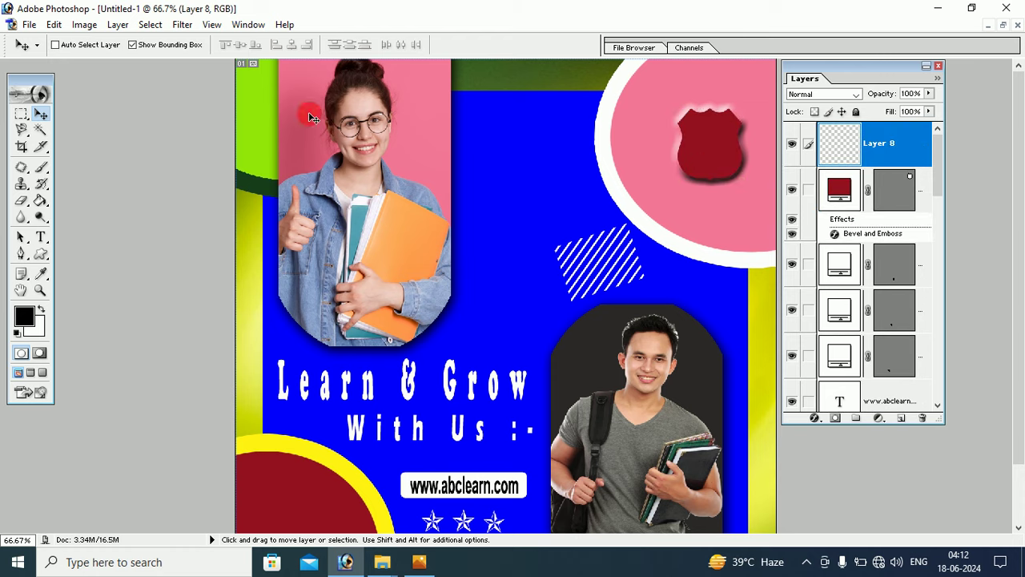
pyautogui.moveTo(41, 254)
pyautogui.mouseDown()
pyautogui.moveTo(124, 313)
pyautogui.moveTo(121, 324)
pyautogui.mouseUp()
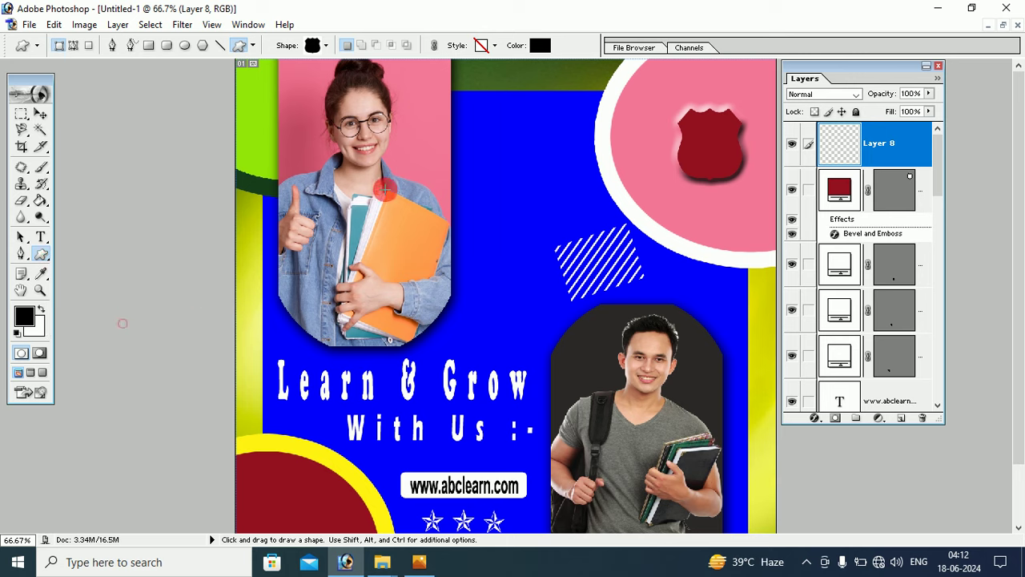
pyautogui.click(327, 47)
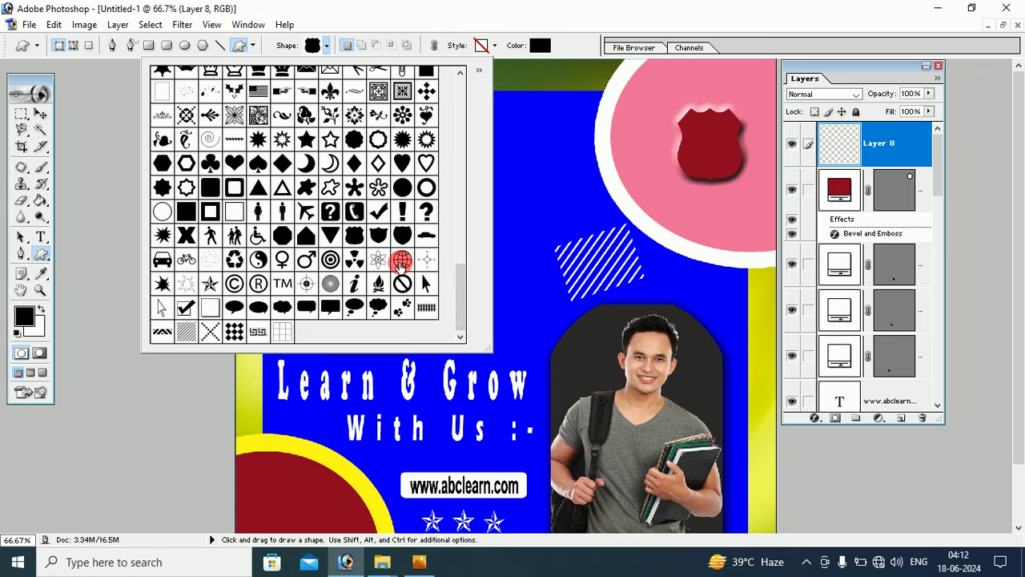
pyautogui.click(401, 262)
pyautogui.click(40, 308)
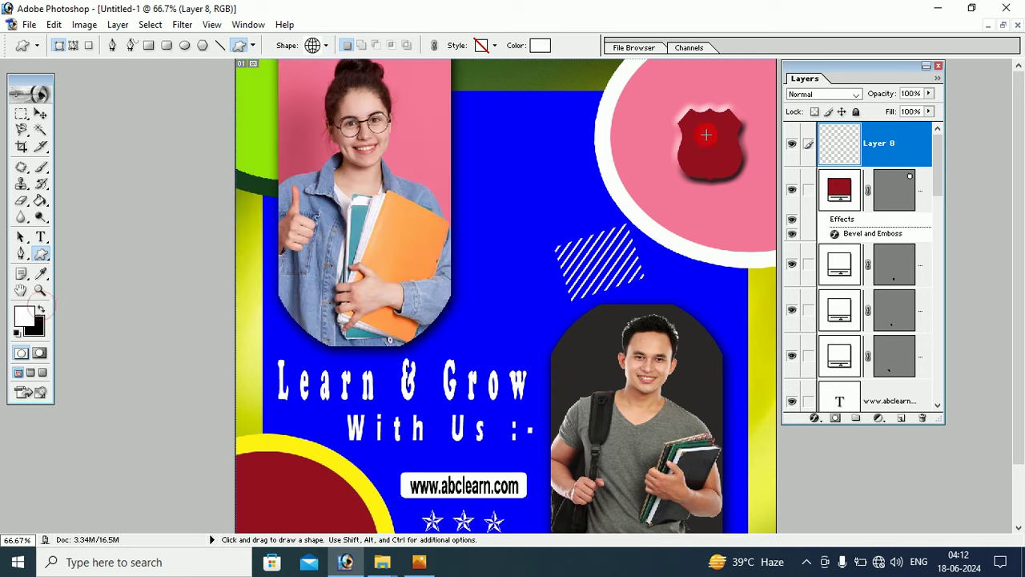
pyautogui.moveTo(729, 155); pyautogui.dragTo(735, 165)
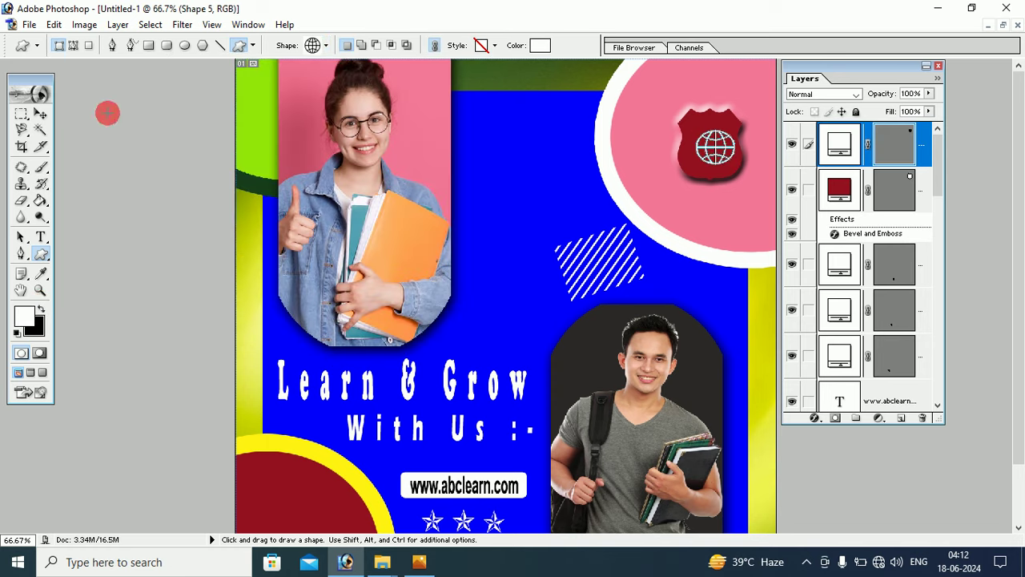
pyautogui.click(40, 114)
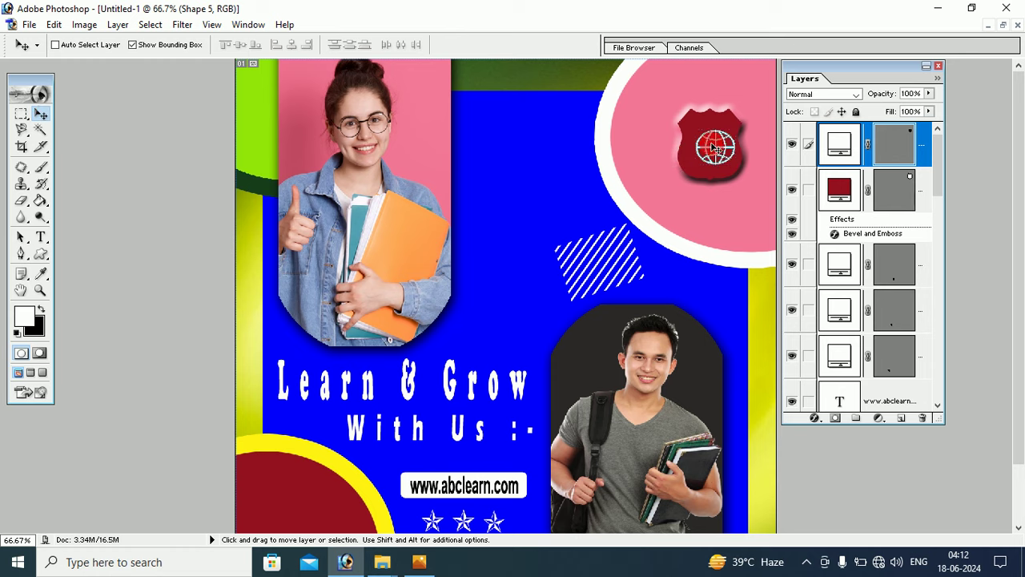
pyautogui.moveTo(712, 146); pyautogui.dragTo(709, 145)
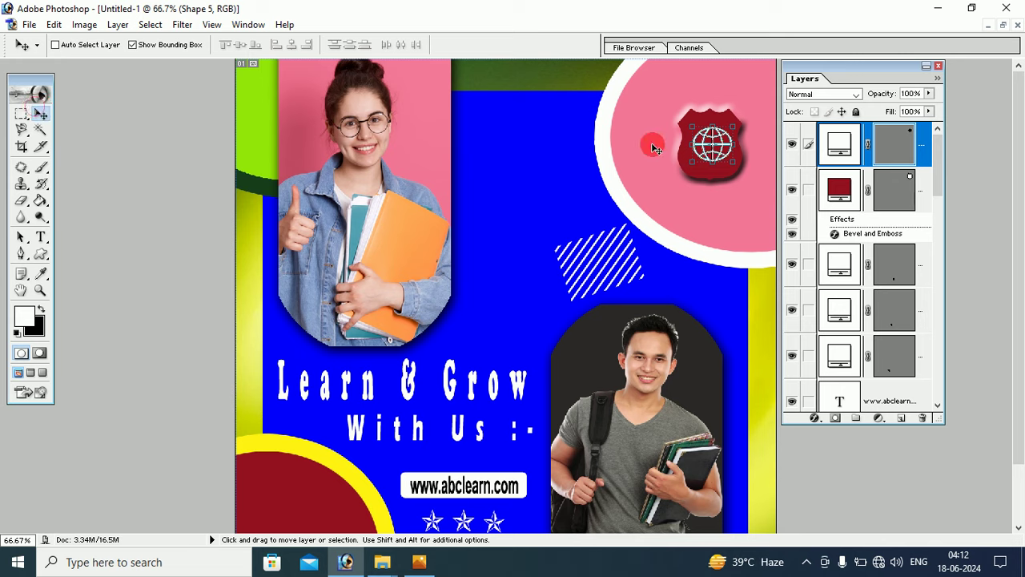
pyautogui.click(868, 76)
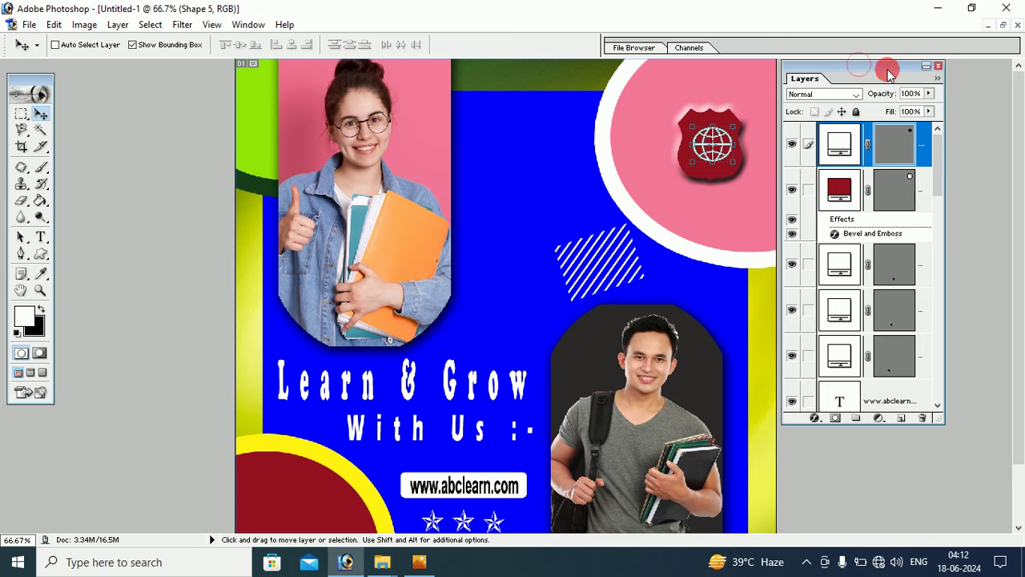
pyautogui.moveTo(868, 76); pyautogui.dragTo(898, 81)
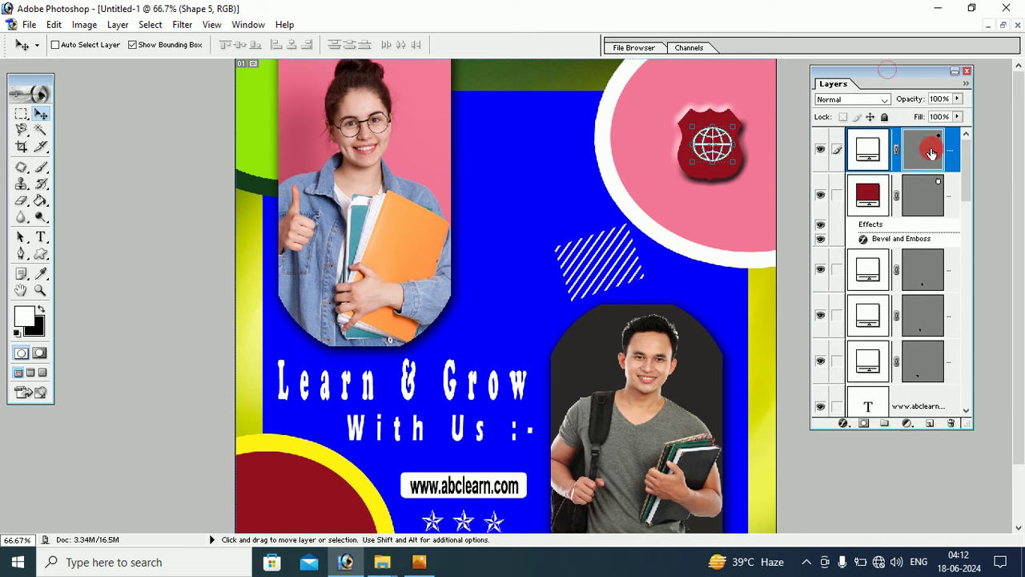
# Step: On a new layer, type 'abc education' below the badge and select it, checking the reference poster
pyautogui.click(931, 425)
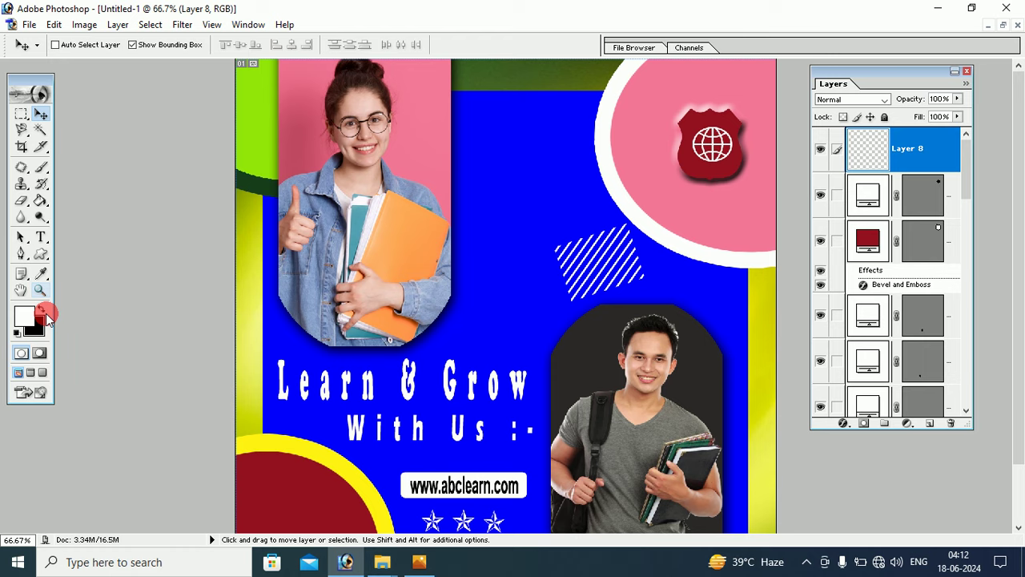
pyautogui.click(41, 236)
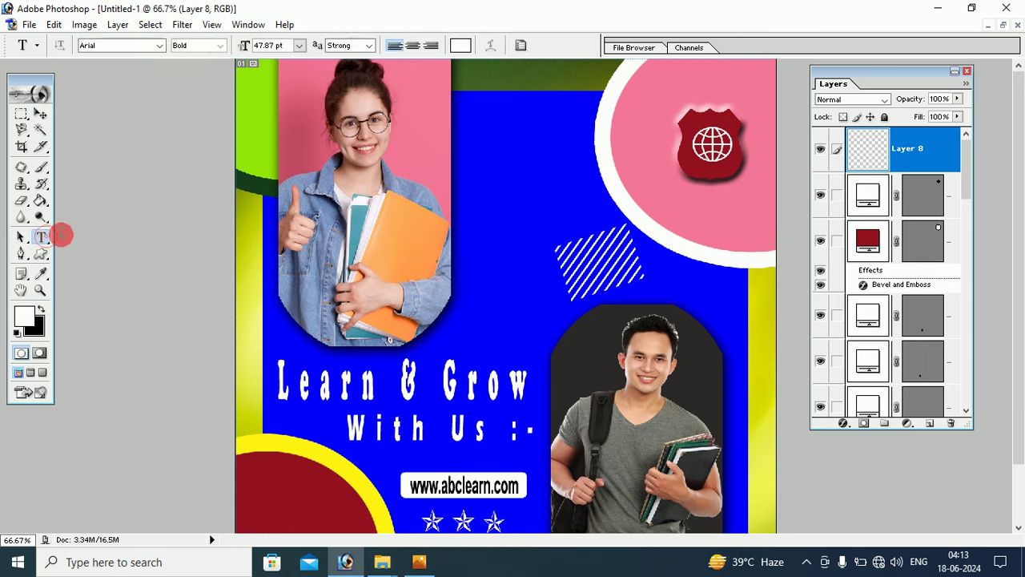
pyautogui.click(537, 204)
pyautogui.write('abc educat')
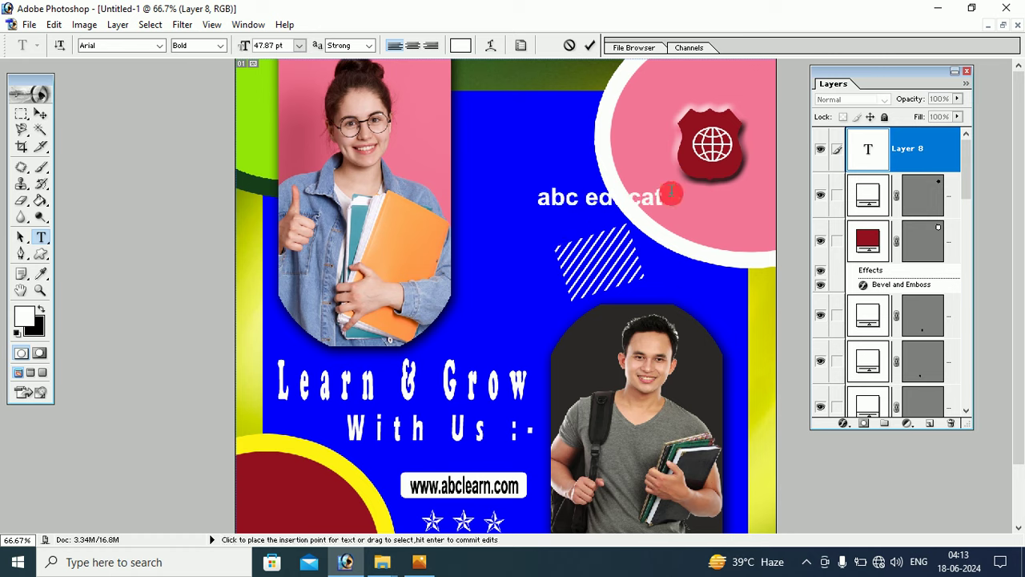
pyautogui.write('ion')
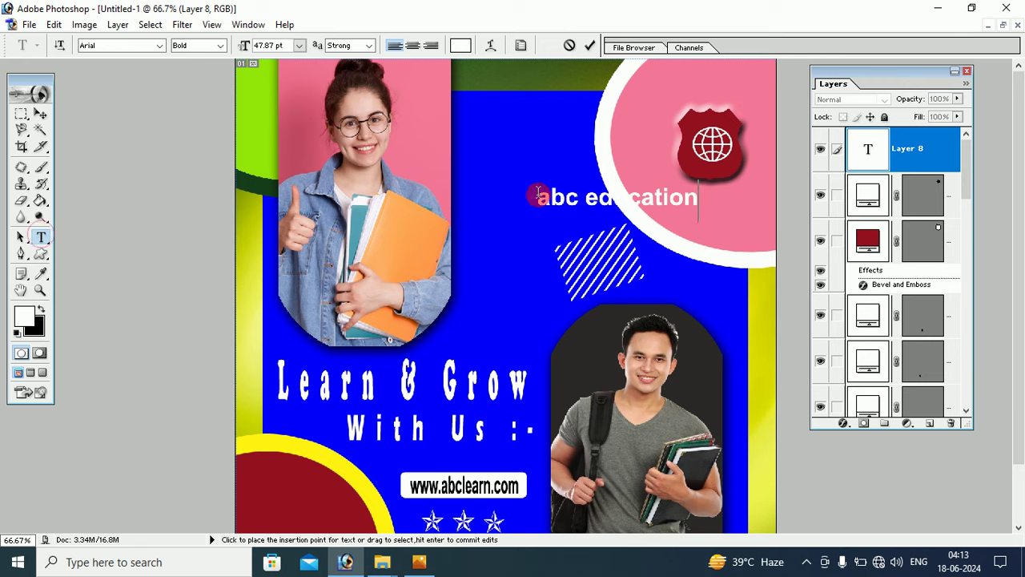
pyautogui.moveTo(537, 197); pyautogui.dragTo(707, 199)
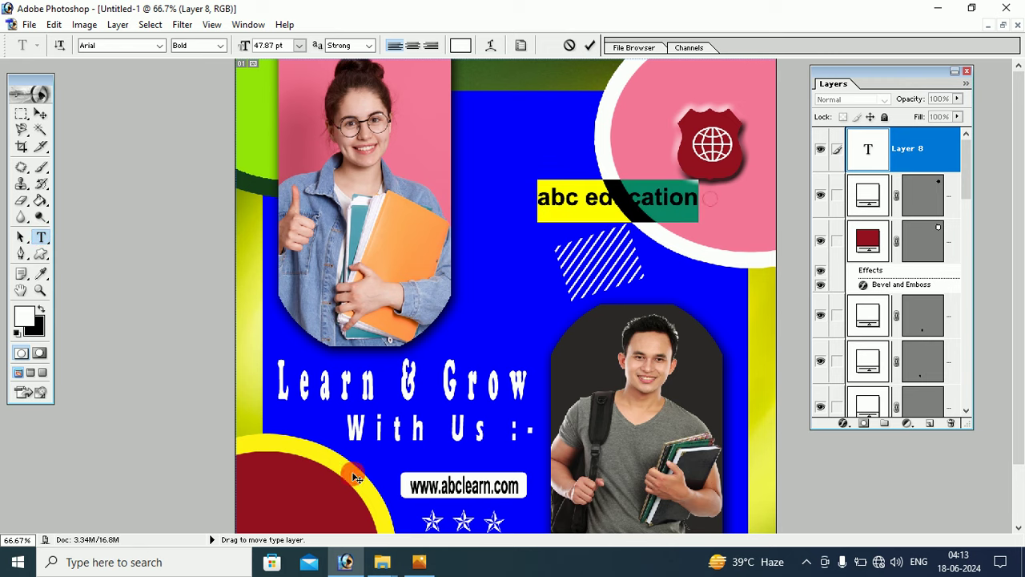
pyautogui.click(419, 565)
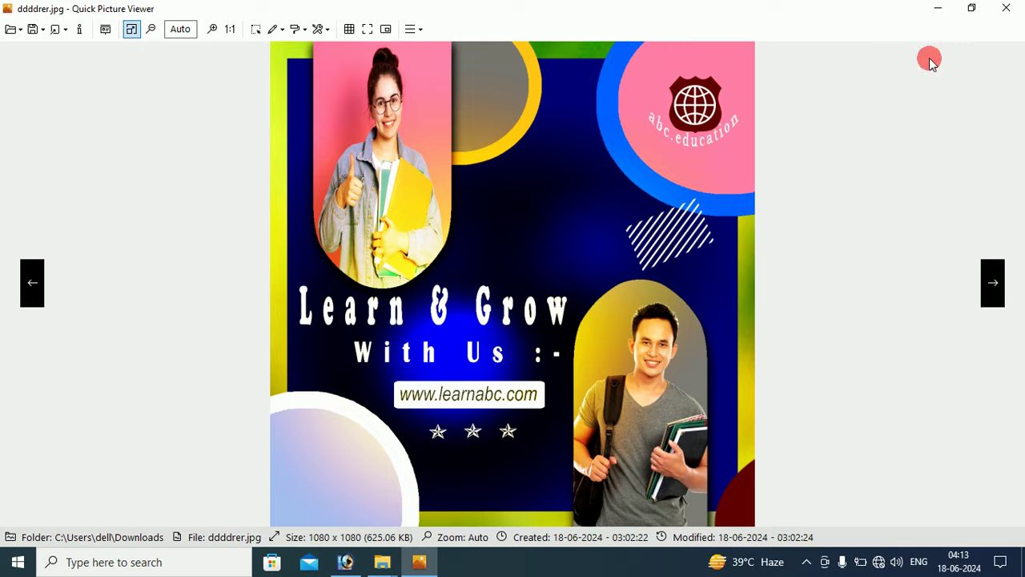
pyautogui.click(937, 8)
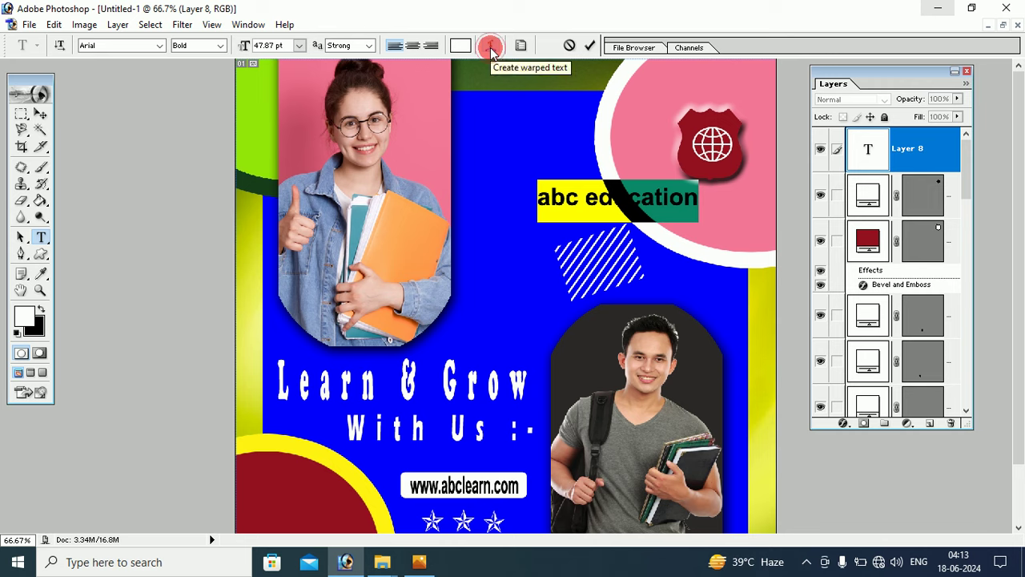
# Step: Warp the abc education text with Arc style and bend -96, then commit it
pyautogui.click(491, 46)
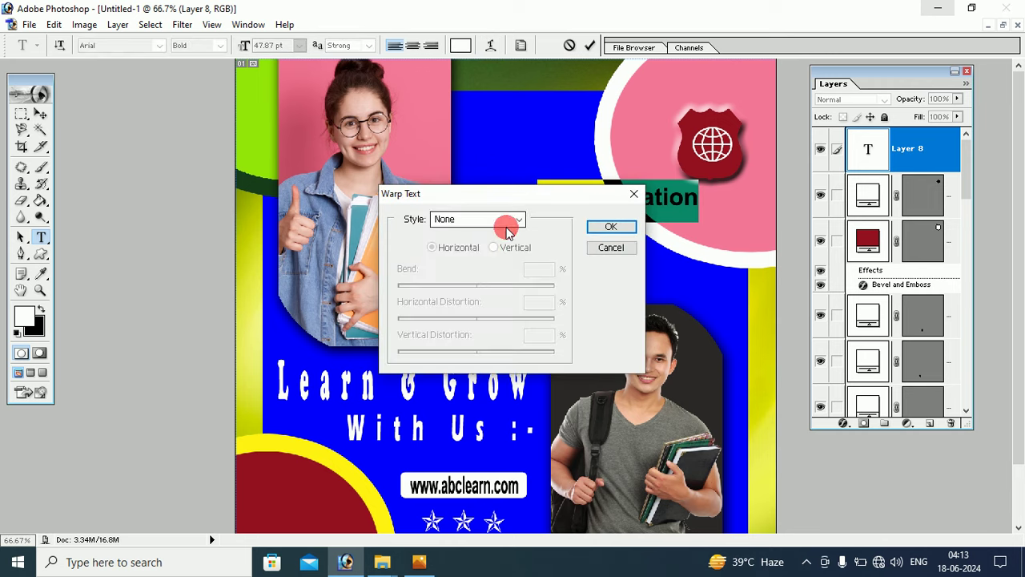
pyautogui.click(519, 220)
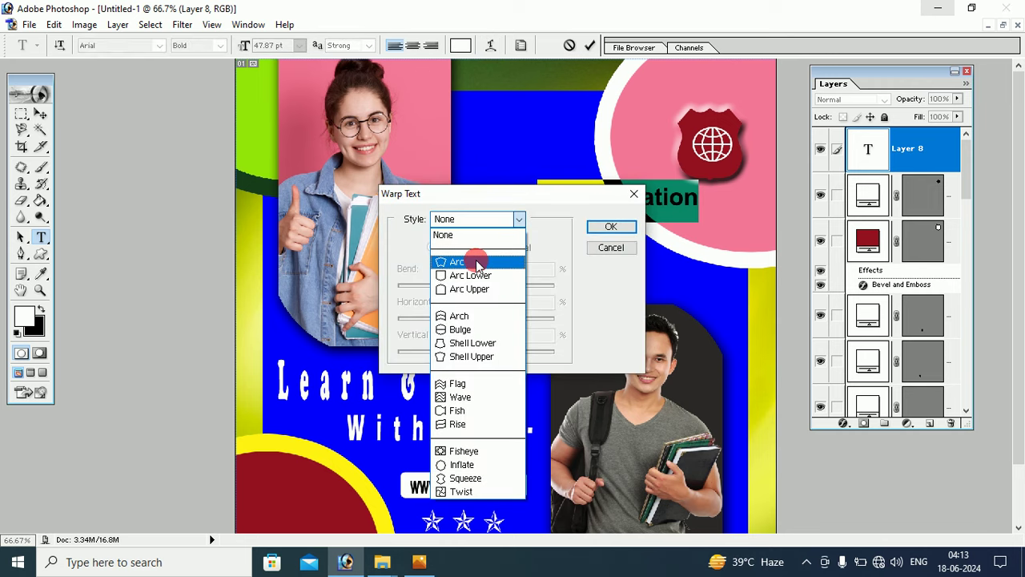
pyautogui.click(477, 263)
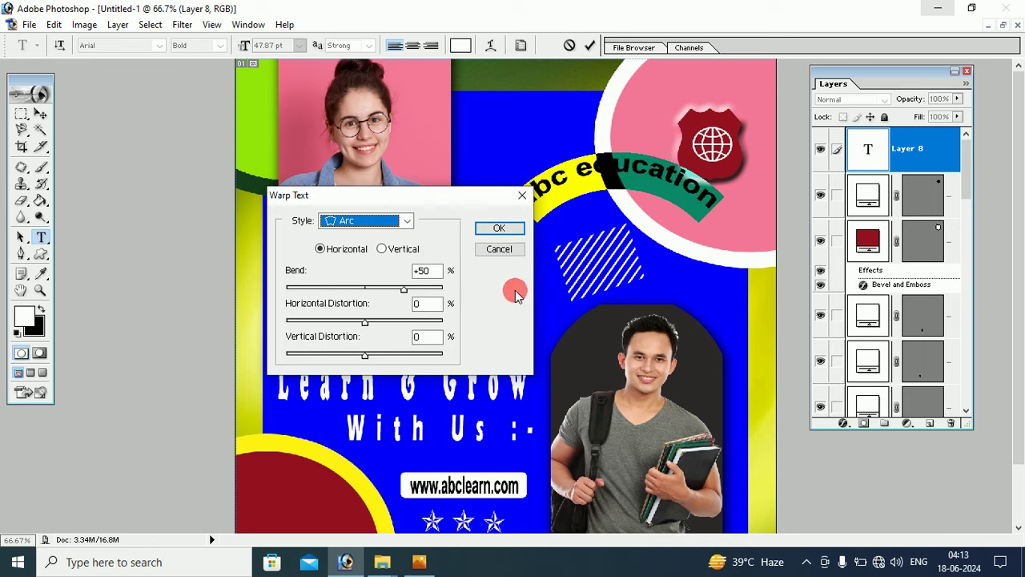
pyautogui.click(403, 288)
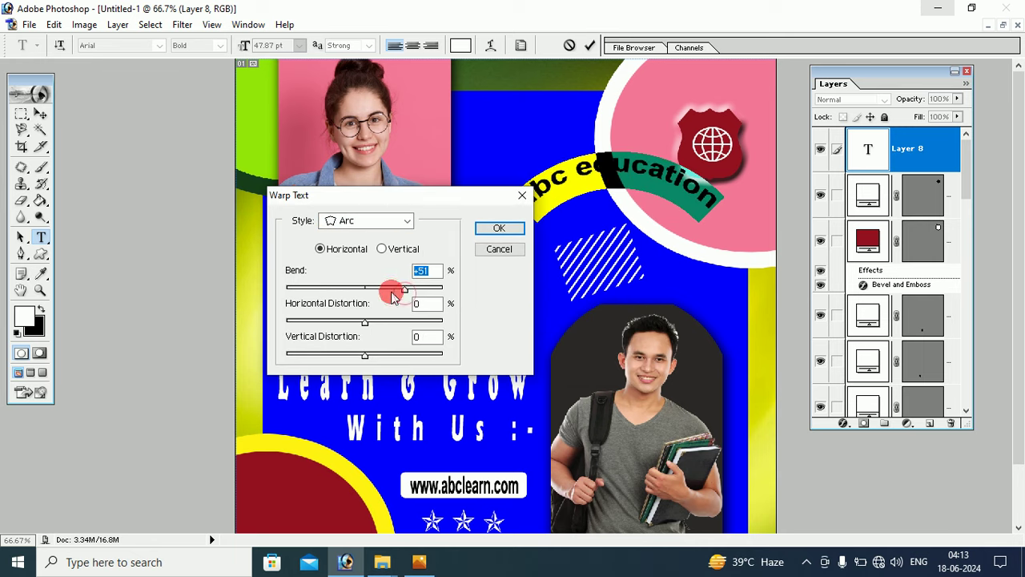
pyautogui.moveTo(391, 293); pyautogui.dragTo(290, 290)
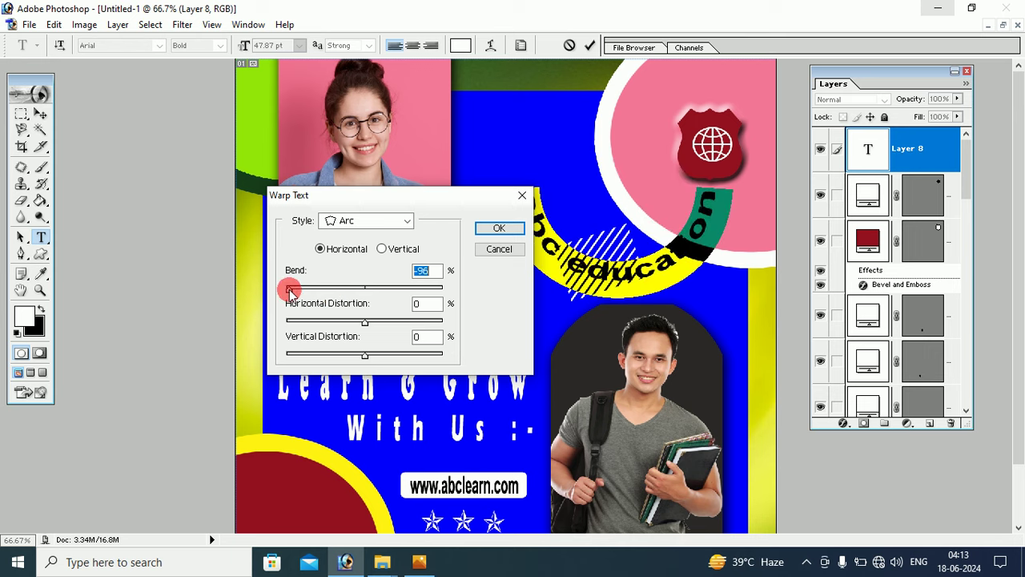
pyautogui.click(497, 228)
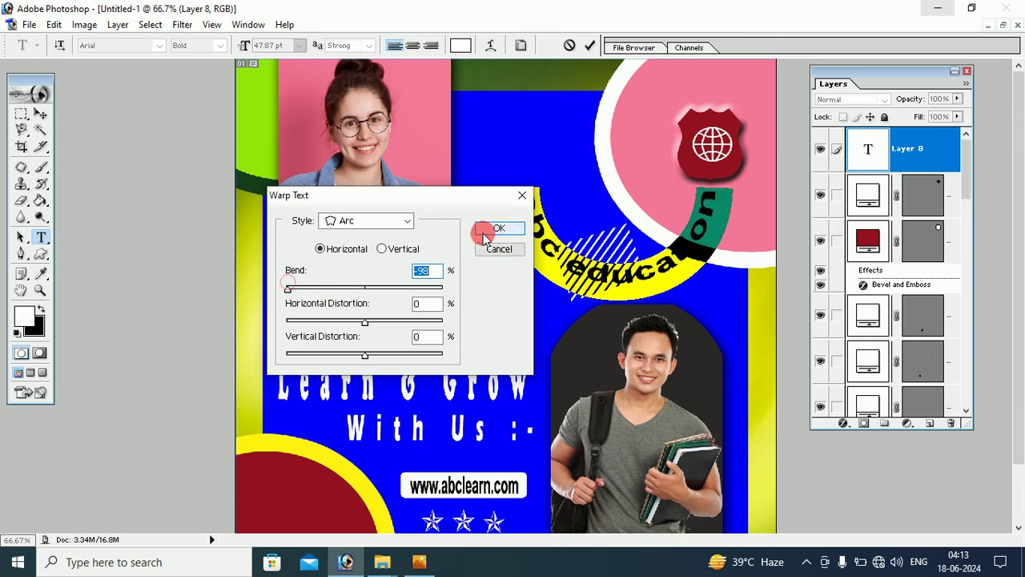
pyautogui.click(40, 114)
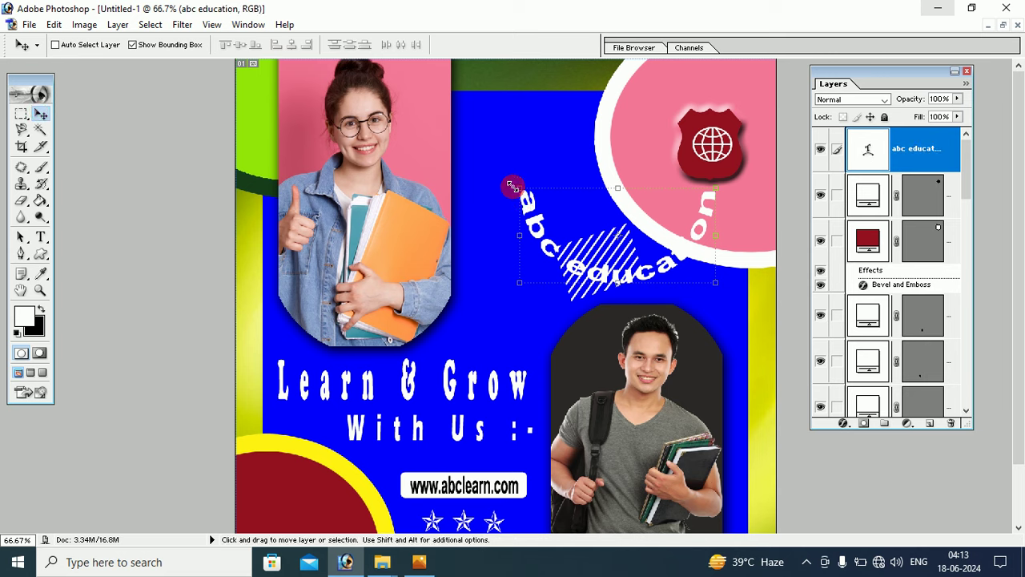
# Step: Shrink the curved abc education text and move it into the pink circle
pyautogui.moveTo(510, 185); pyautogui.dragTo(629, 233)
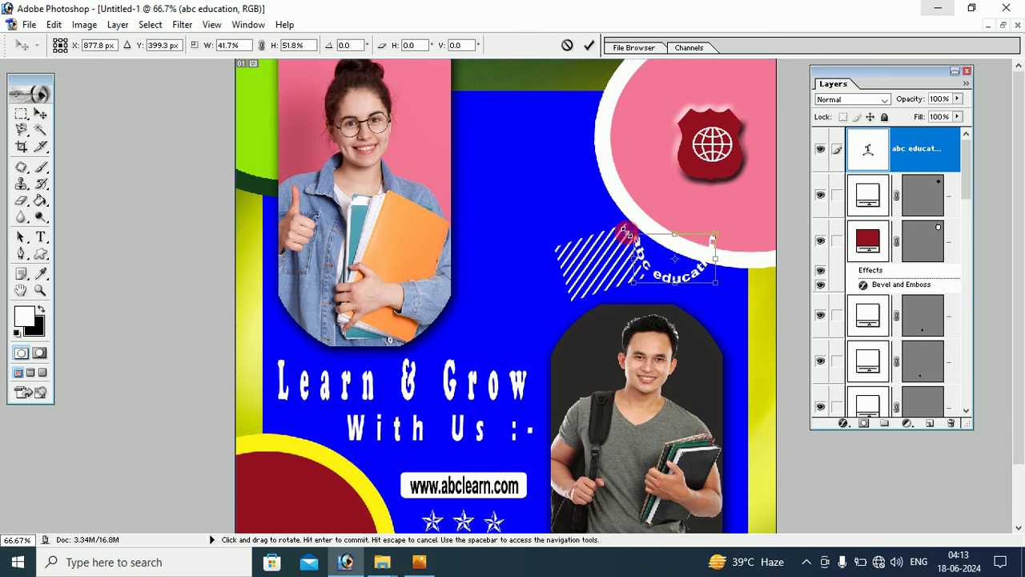
pyautogui.click(42, 114)
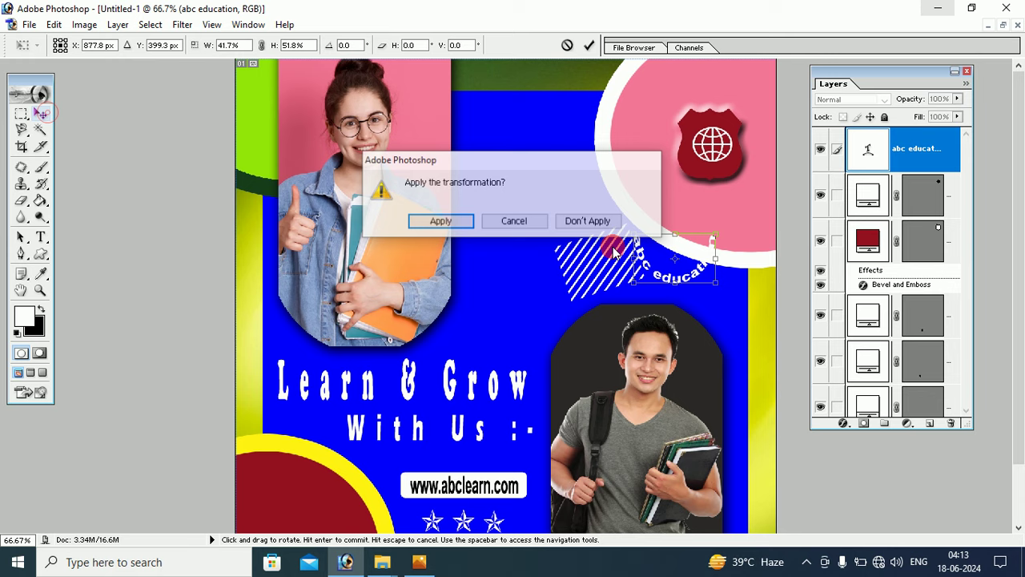
pyautogui.click(442, 220)
pyautogui.moveTo(689, 278)
pyautogui.mouseDown()
pyautogui.moveTo(724, 232)
pyautogui.moveTo(732, 198)
pyautogui.mouseUp()
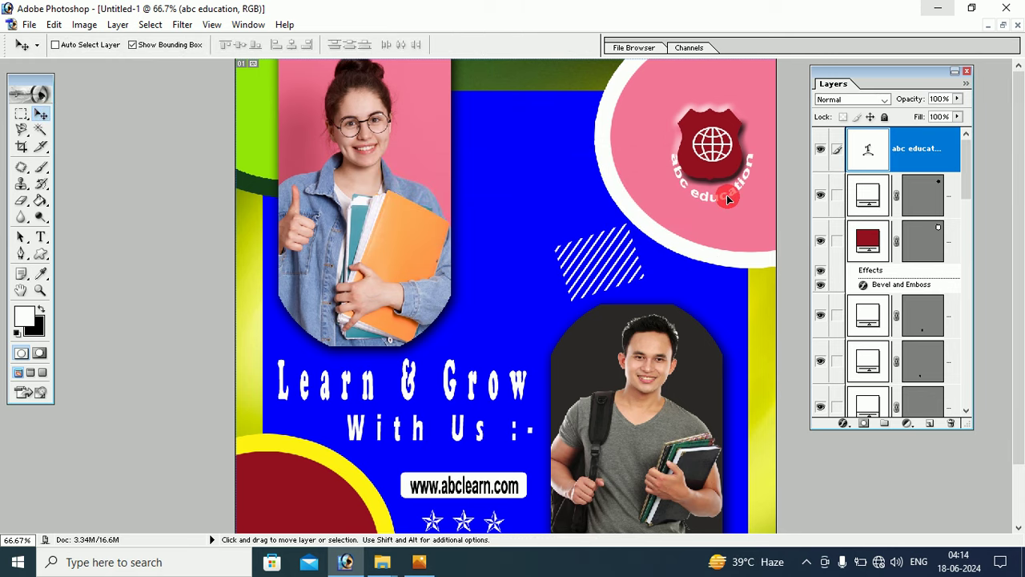
# Step: Rescale the curved text to about 125.7% width, 107.6% height so it wraps the badge
pyautogui.hotkey('ctrl', 't')
pyautogui.moveTo(669, 150); pyautogui.dragTo(657, 144)
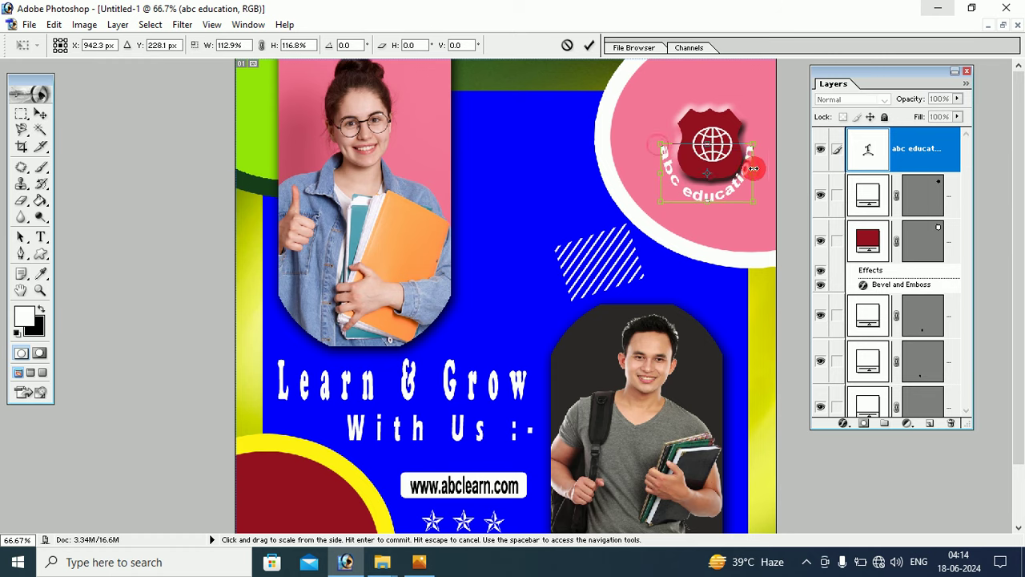
pyautogui.moveTo(755, 170); pyautogui.dragTo(767, 173)
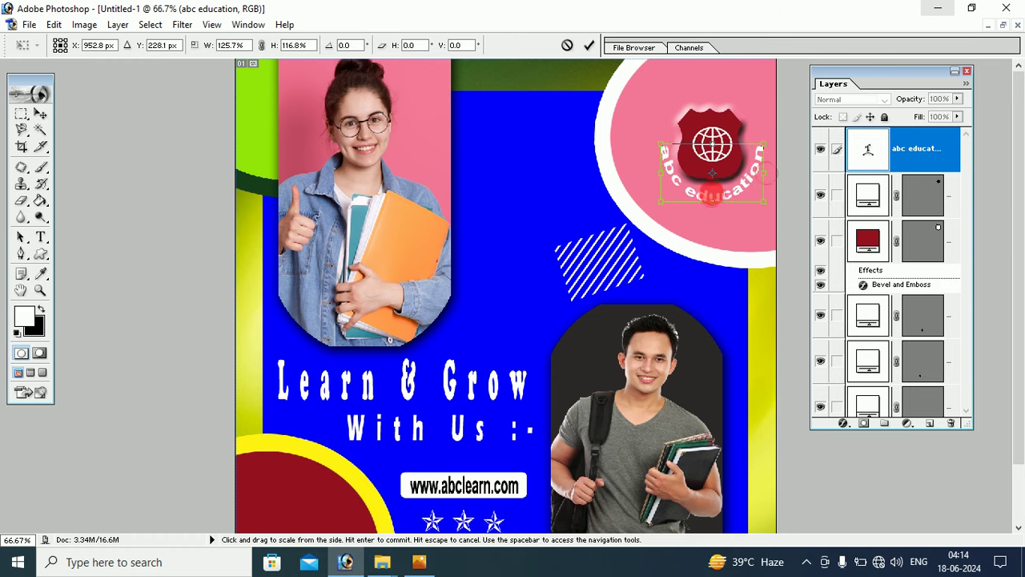
pyautogui.moveTo(711, 199); pyautogui.dragTo(711, 189)
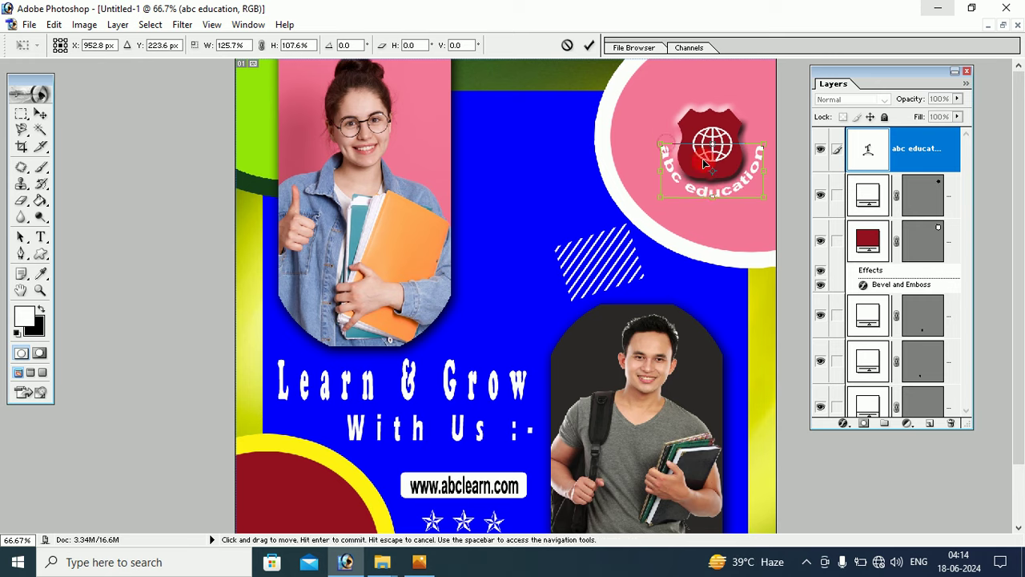
pyautogui.moveTo(703, 163); pyautogui.dragTo(702, 163)
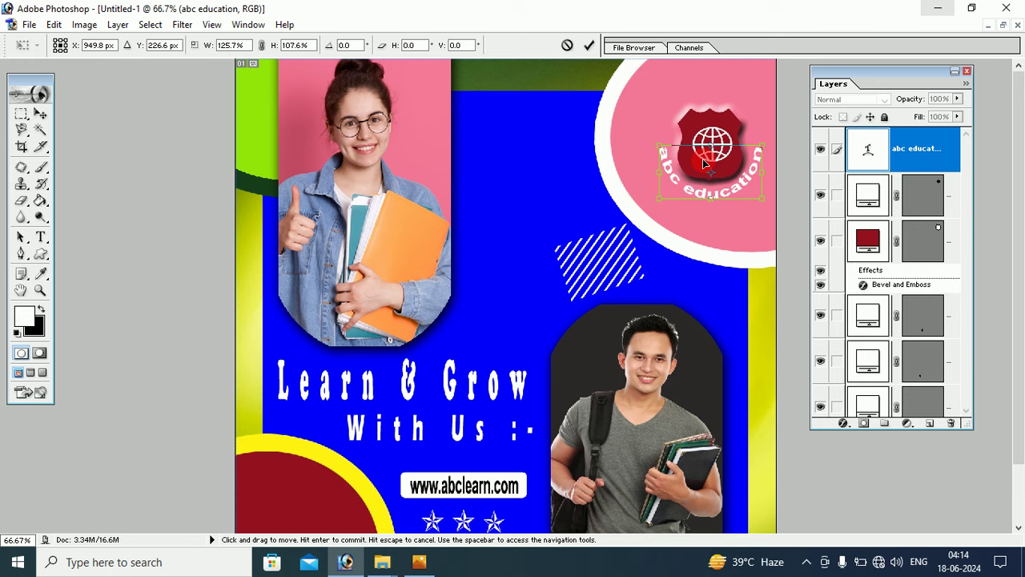
pyautogui.click(41, 114)
pyautogui.click(448, 220)
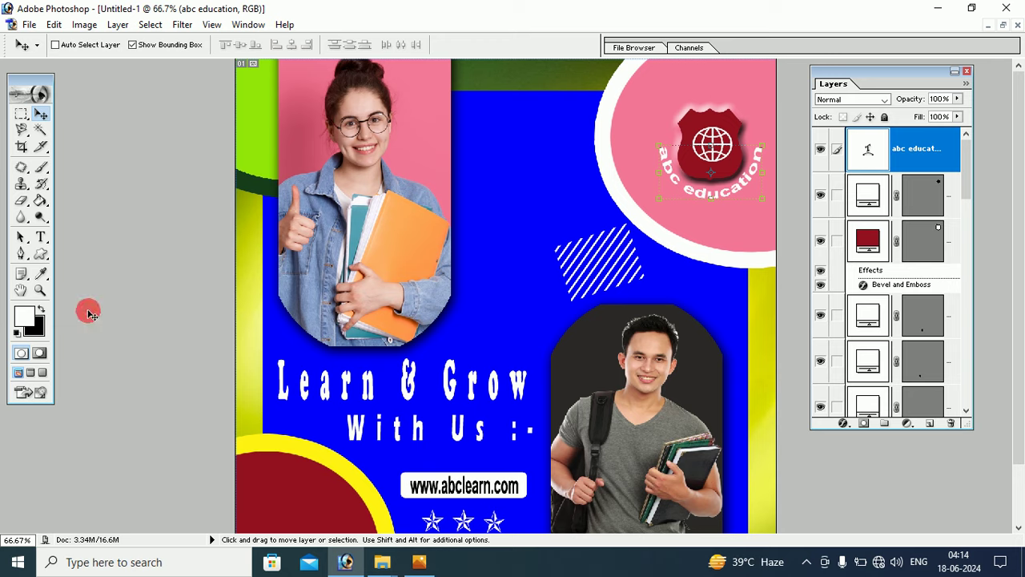
# Step: Pan the canvas view and add a new empty Layer 8
pyautogui.click(20, 290)
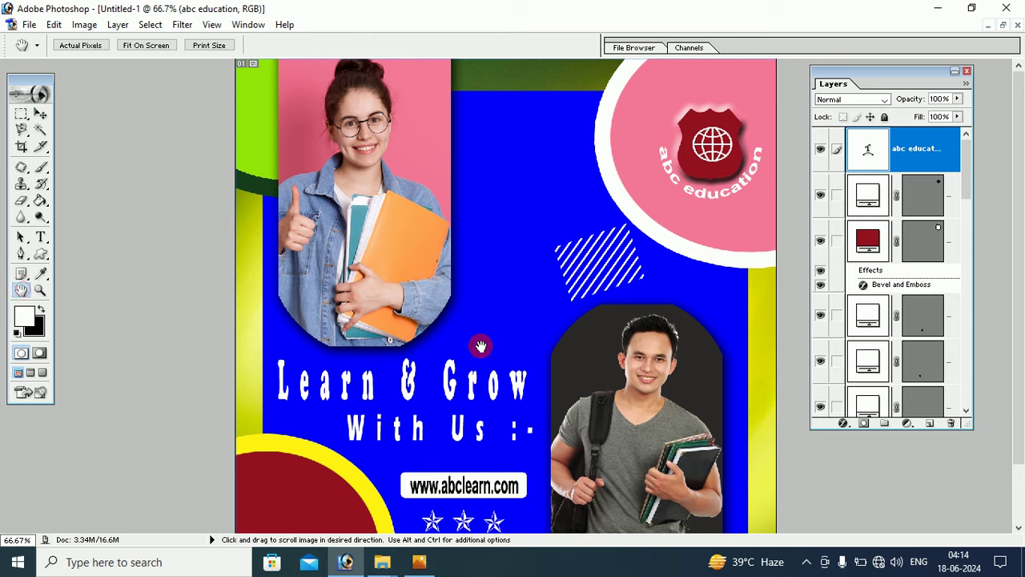
pyautogui.moveTo(467, 307); pyautogui.dragTo(465, 241)
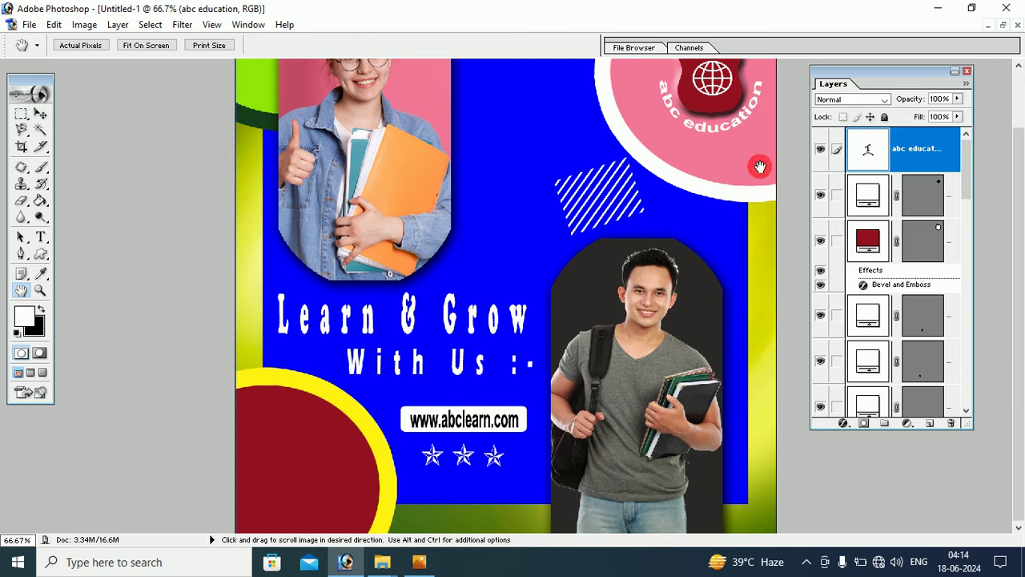
pyautogui.click(931, 424)
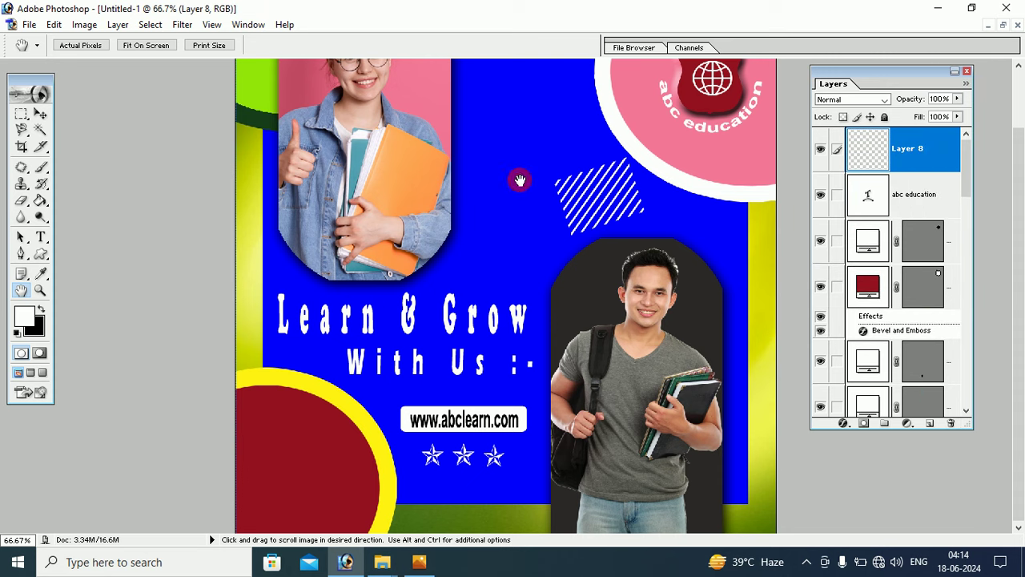
# Step: Open pngegg - 2024-06-05T092128.164.png from the june folder as its own document
pyautogui.click(27, 24)
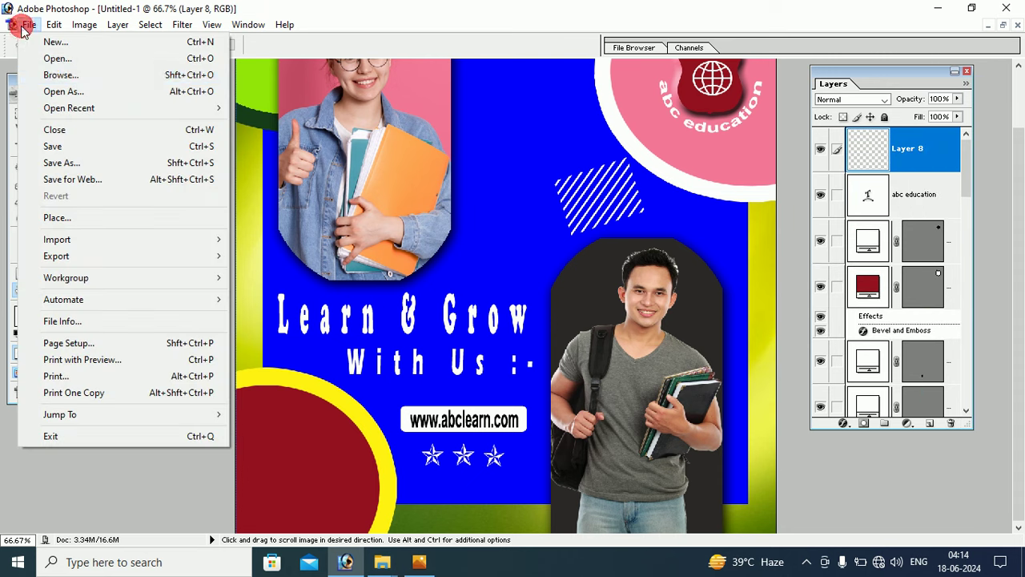
pyautogui.click(51, 64)
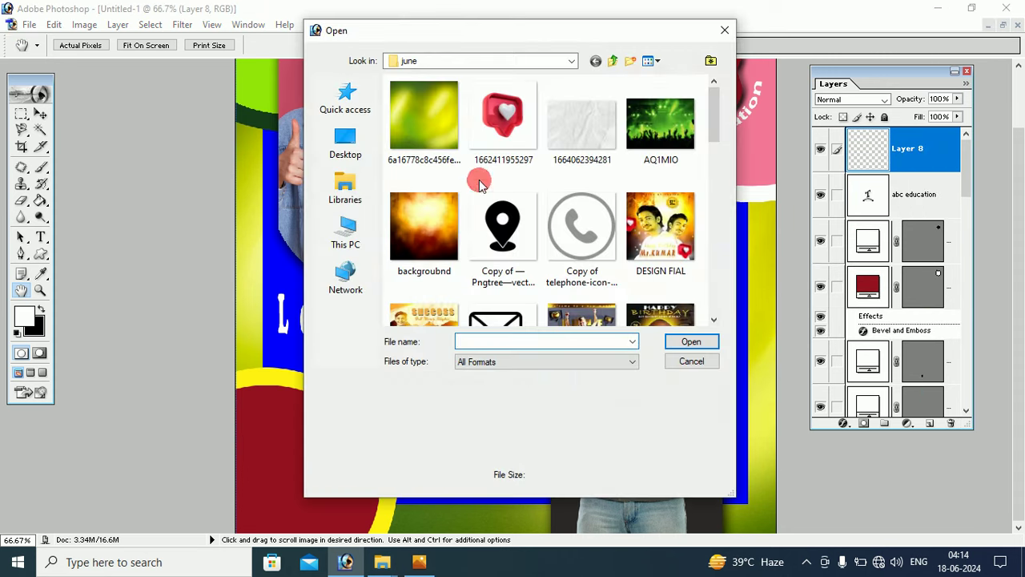
pyautogui.moveTo(716, 101); pyautogui.dragTo(715, 186)
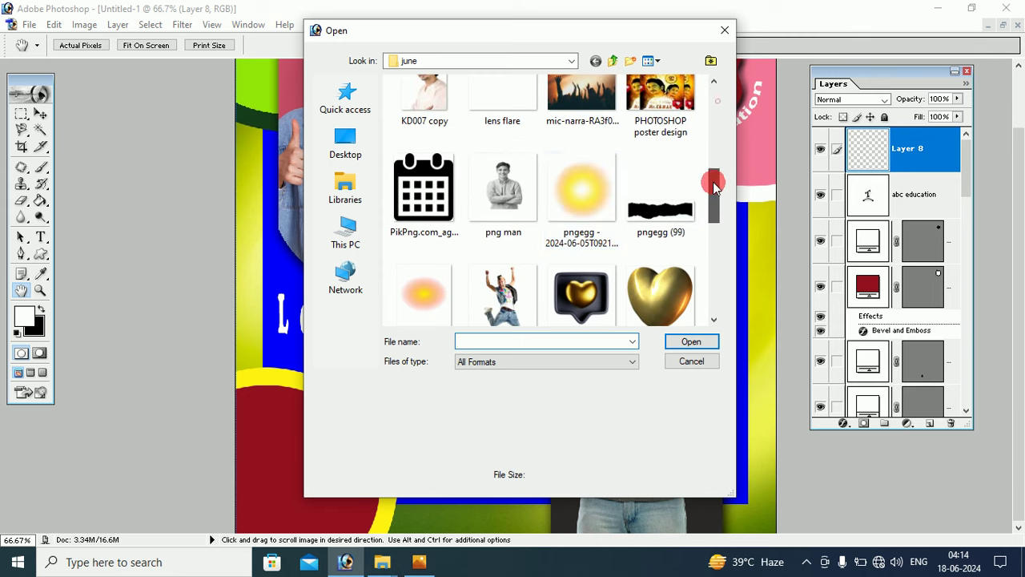
pyautogui.click(579, 198)
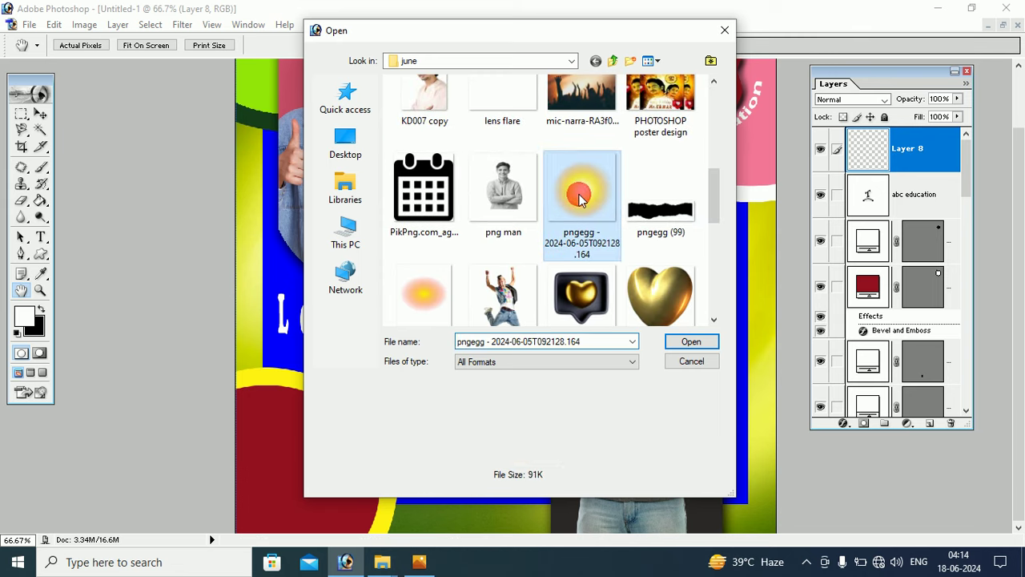
pyautogui.click(691, 342)
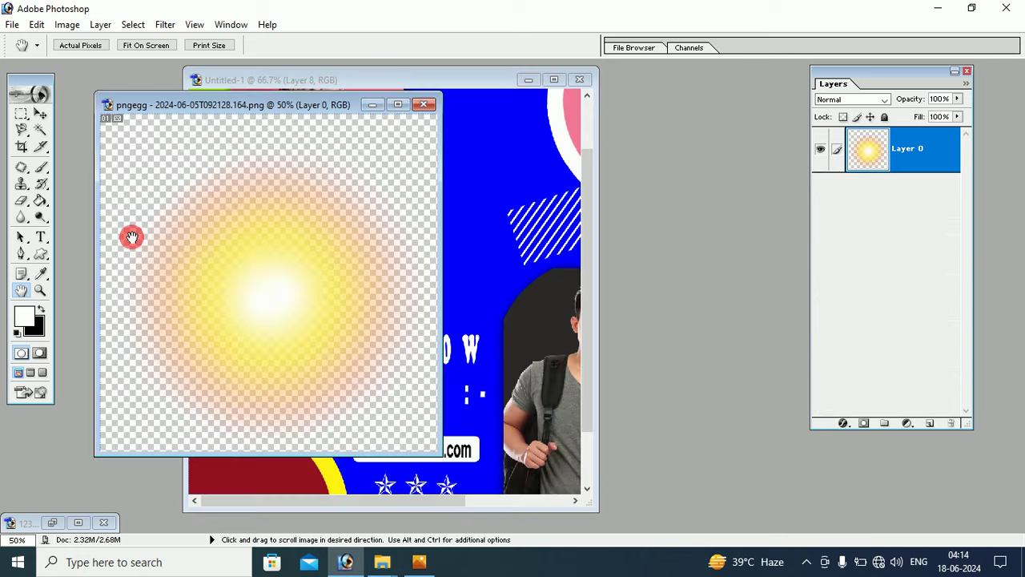
# Step: Drag the yellow glow into the poster as Layer 9 and close the glow document
pyautogui.click(39, 115)
pyautogui.moveTo(293, 268); pyautogui.dragTo(479, 227)
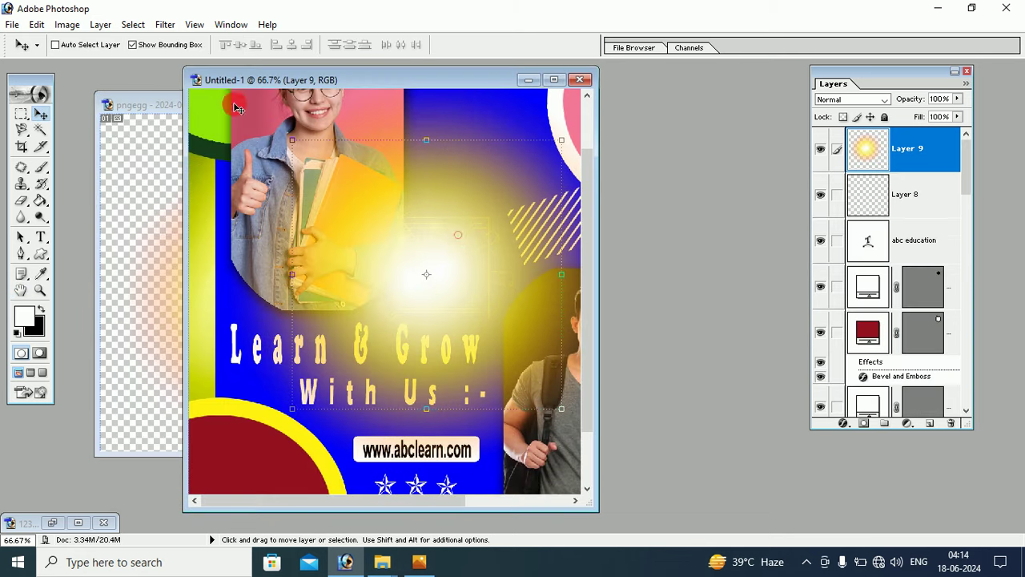
pyautogui.click(149, 104)
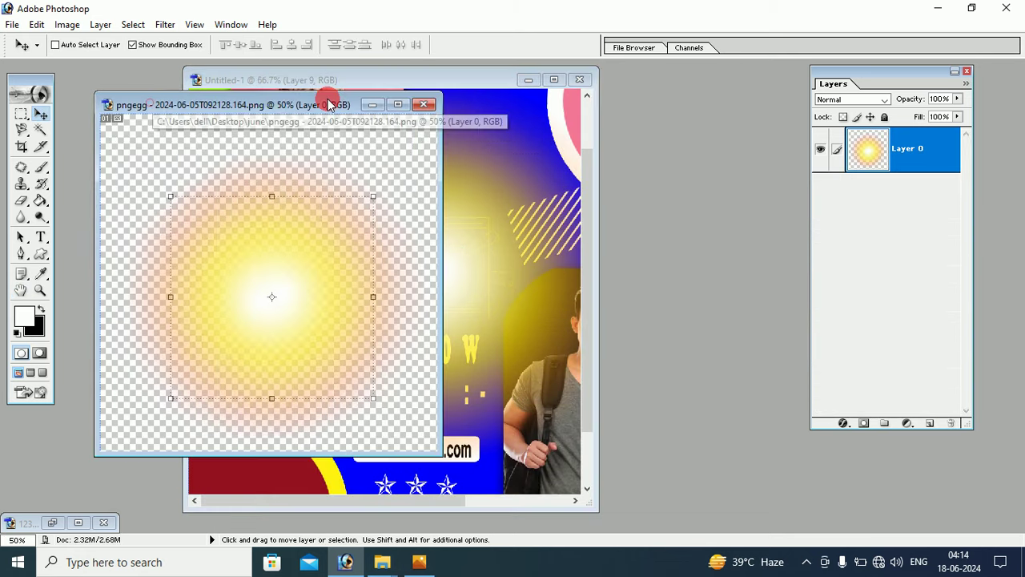
pyautogui.click(425, 105)
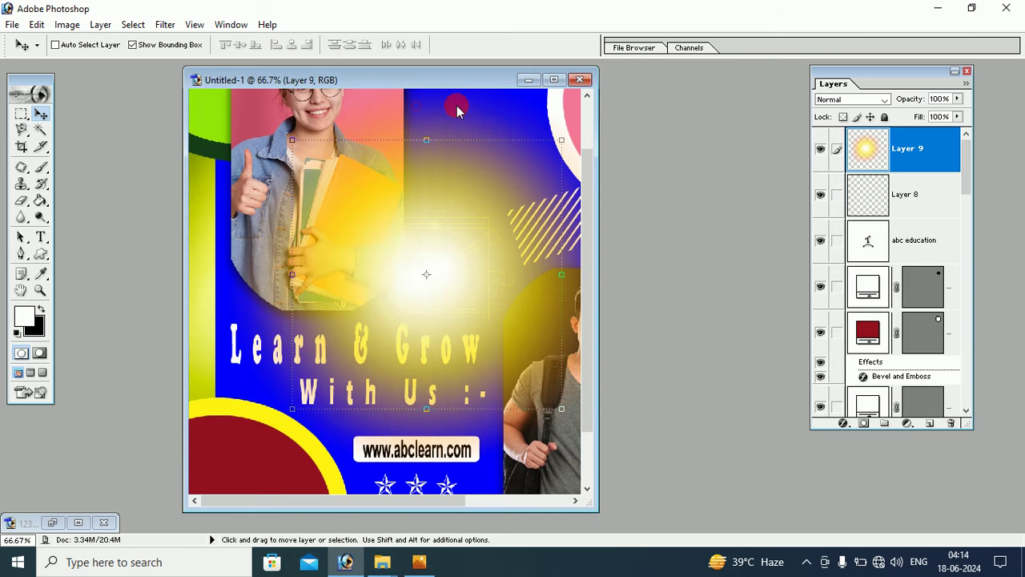
# Step: Try Screen, Overlay and Linear Dodge blending on the glow and shift it over the title
pyautogui.click(887, 98)
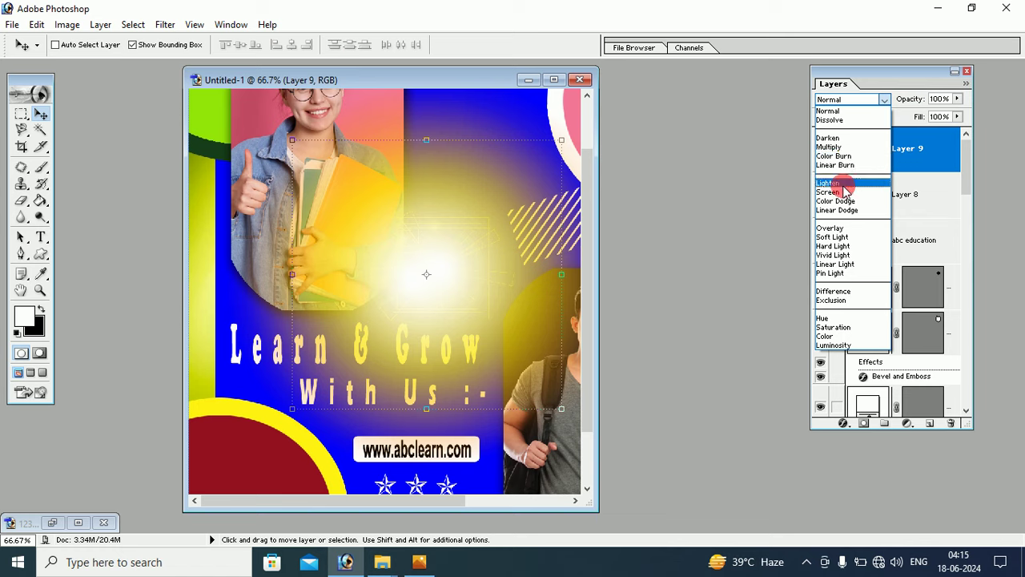
pyautogui.click(841, 192)
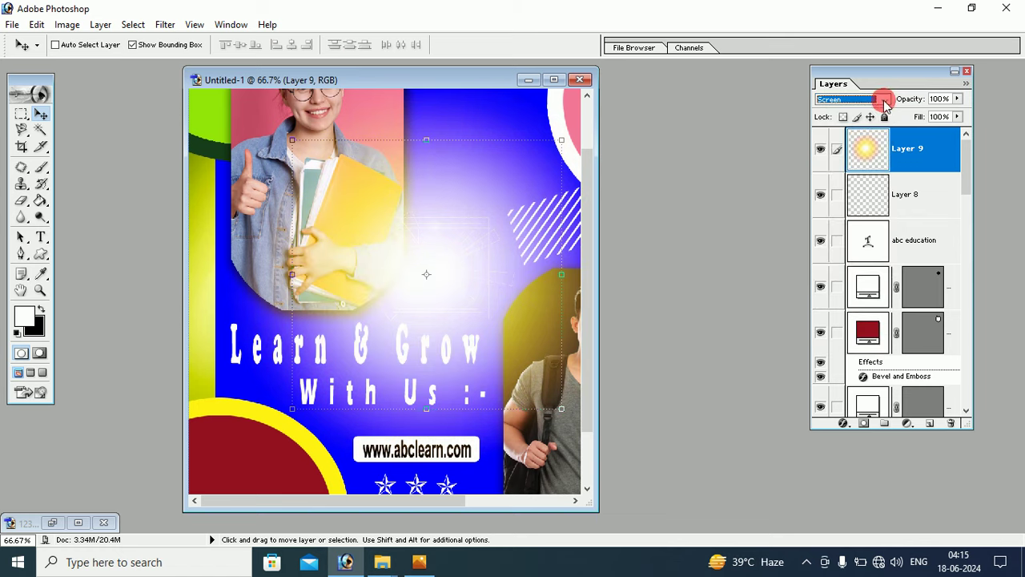
pyautogui.click(884, 98)
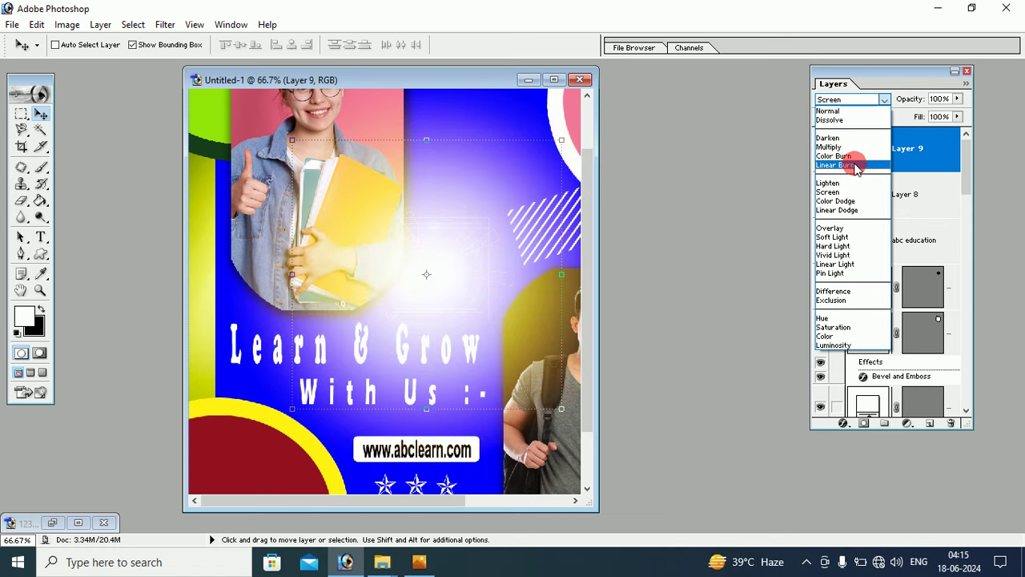
pyautogui.click(838, 229)
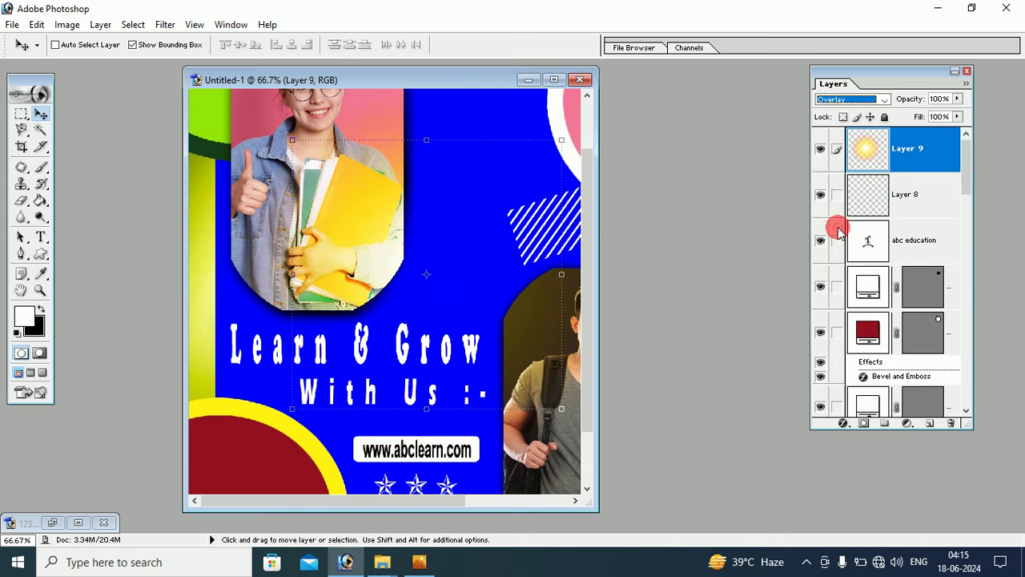
pyautogui.click(884, 98)
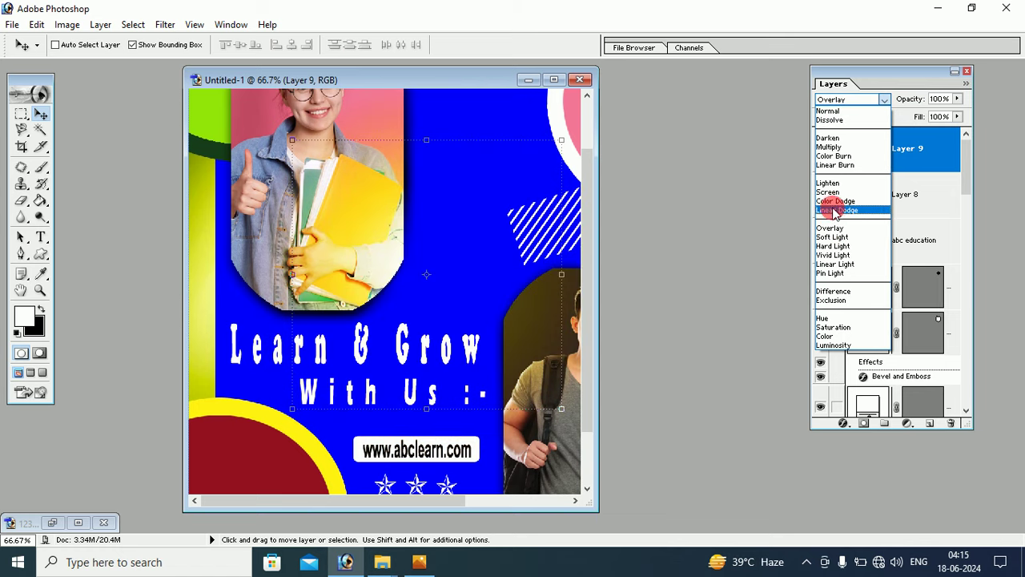
pyautogui.click(834, 211)
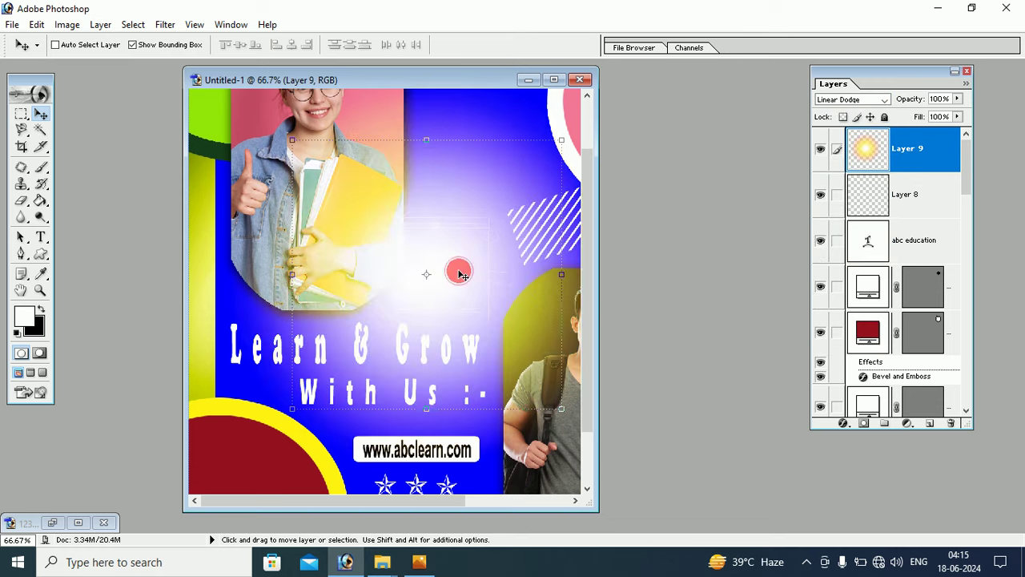
pyautogui.moveTo(458, 270)
pyautogui.mouseDown()
pyautogui.moveTo(432, 344)
pyautogui.moveTo(442, 278)
pyautogui.mouseUp()
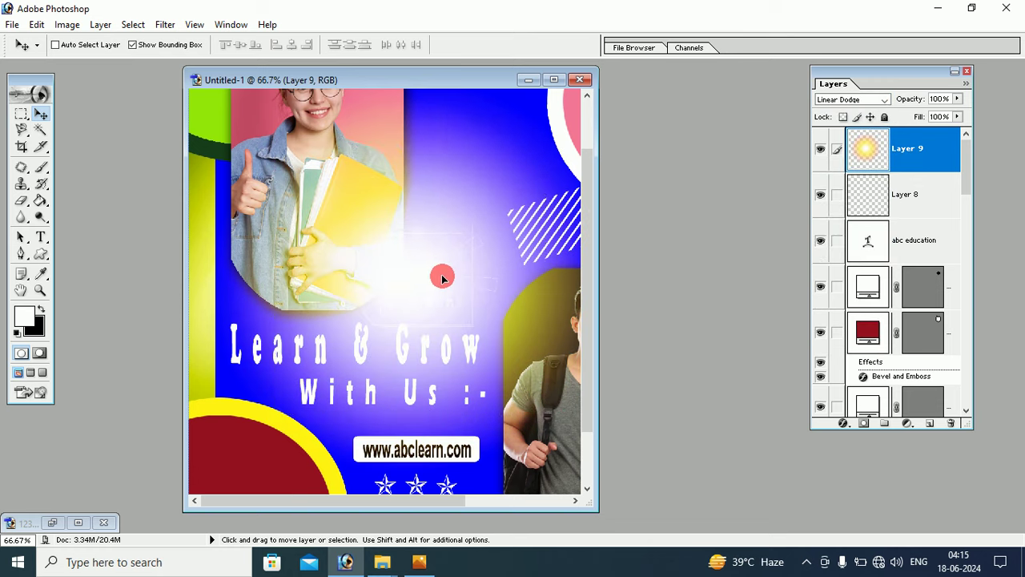
pyautogui.click(893, 150)
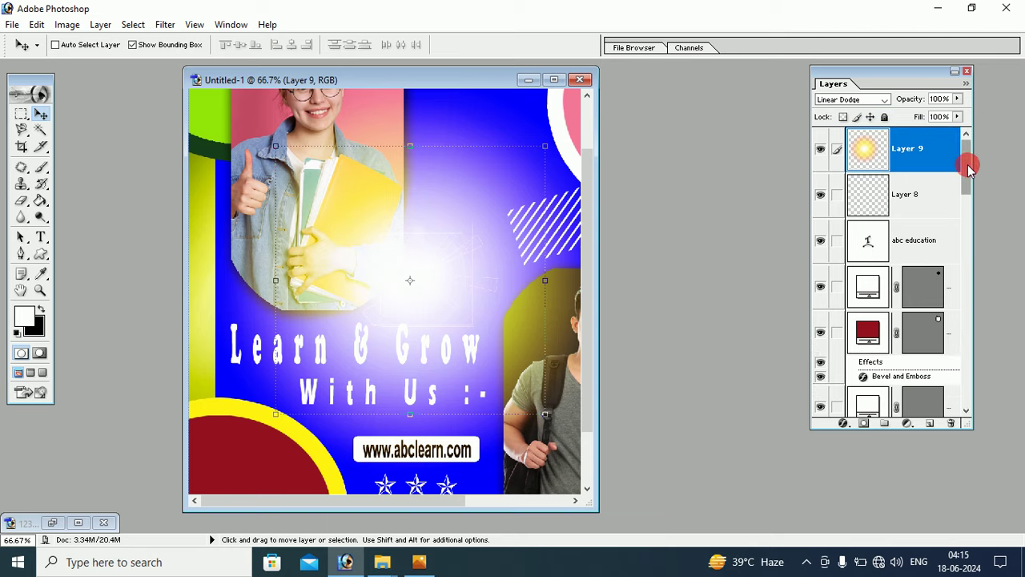
pyautogui.moveTo(956, 160)
pyautogui.mouseDown()
pyautogui.moveTo(960, 217)
pyautogui.moveTo(962, 159)
pyautogui.mouseUp()
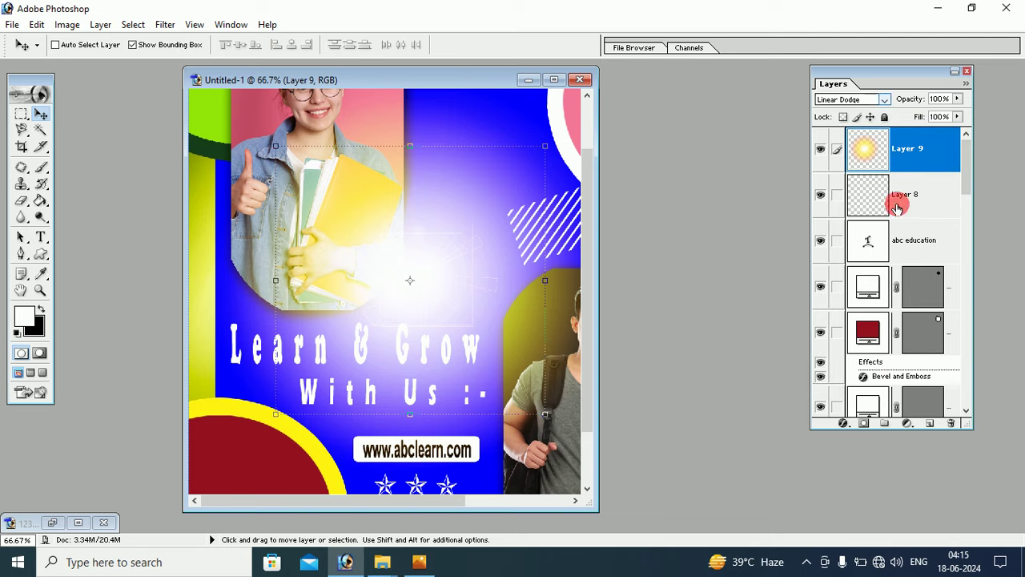
# Step: Try Luminosity, then set the glow layer's blend mode to Color
pyautogui.click(884, 98)
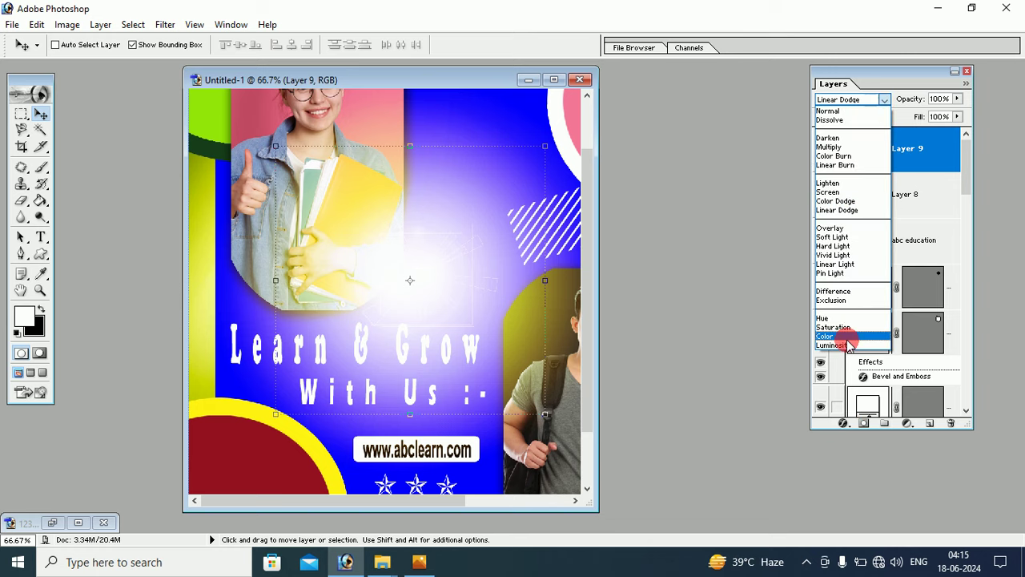
pyautogui.click(847, 345)
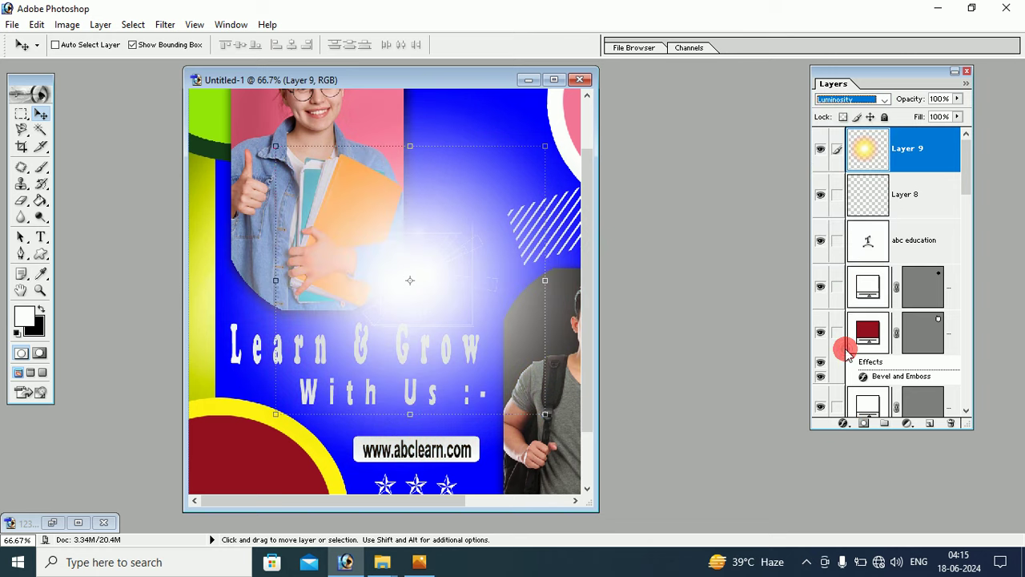
pyautogui.click(887, 100)
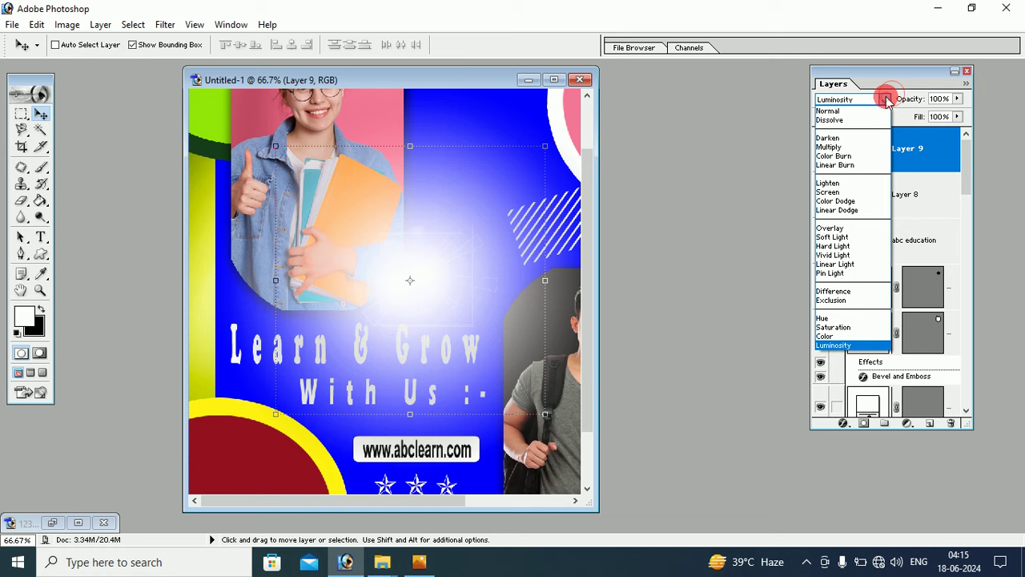
pyautogui.click(838, 335)
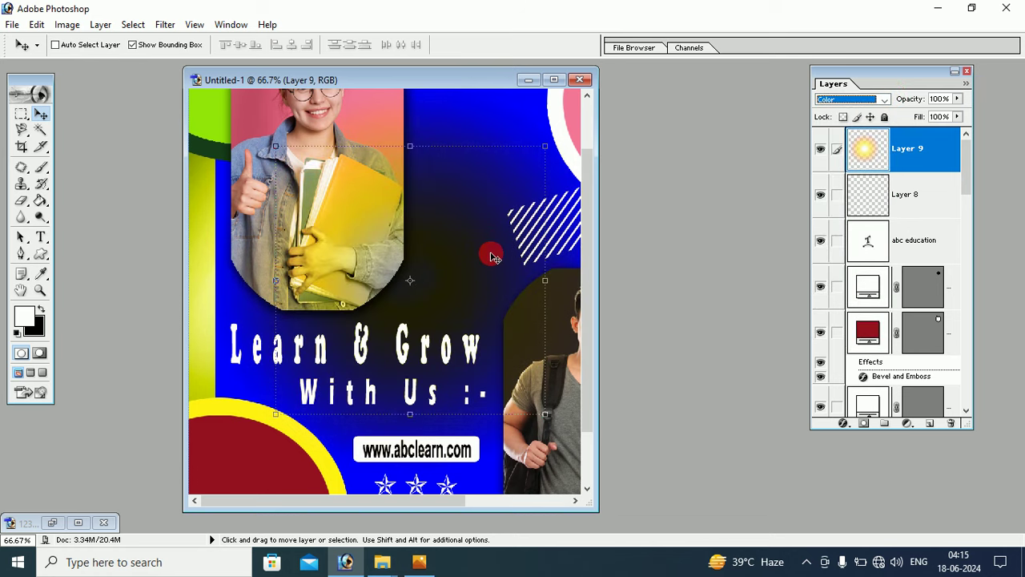
# Step: Scale the Layer 9 glow to about 60.5% by 49.4% and settle it behind the title lines
pyautogui.moveTo(544, 144)
pyautogui.mouseDown()
pyautogui.moveTo(446, 291)
pyautogui.moveTo(464, 237)
pyautogui.mouseUp()
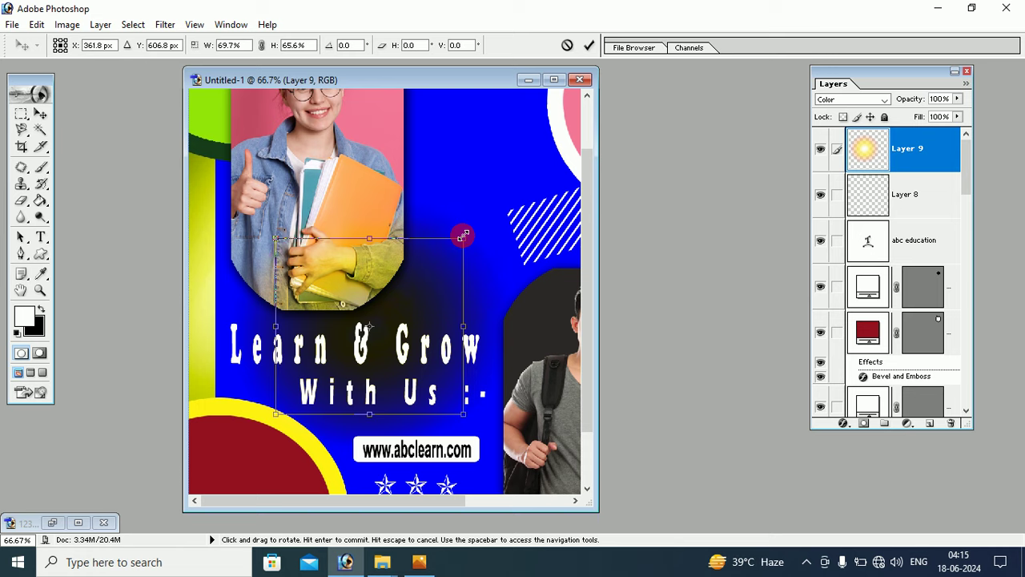
pyautogui.moveTo(426, 288); pyautogui.dragTo(438, 328)
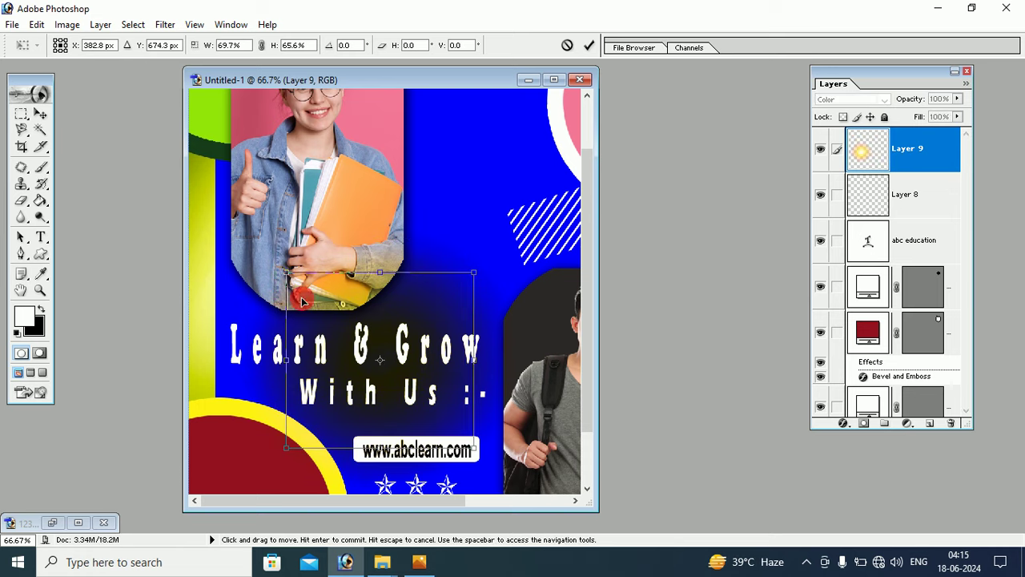
pyautogui.moveTo(287, 272)
pyautogui.mouseDown()
pyautogui.moveTo(304, 290)
pyautogui.moveTo(305, 315)
pyautogui.mouseUp()
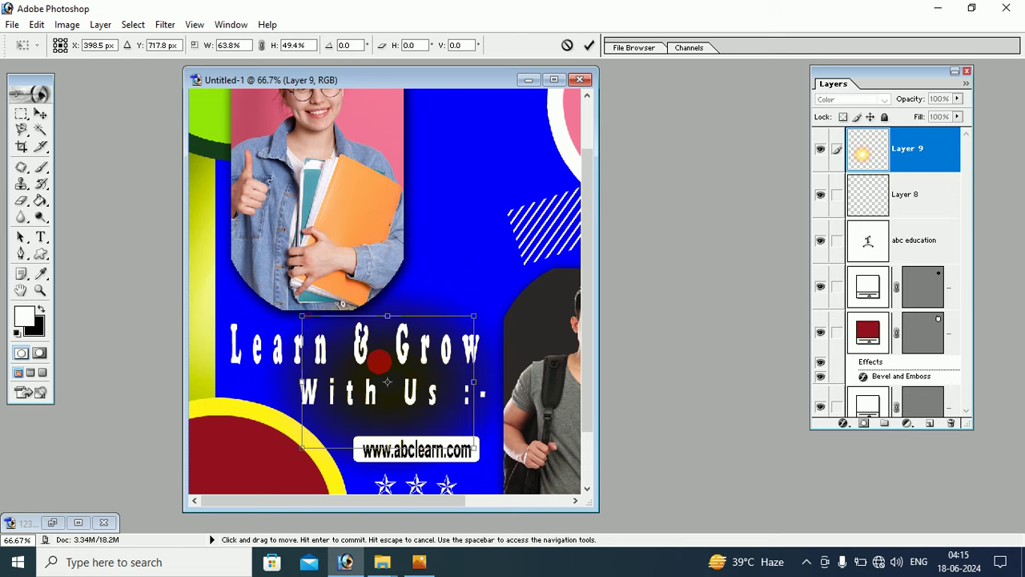
pyautogui.moveTo(379, 362); pyautogui.dragTo(390, 347)
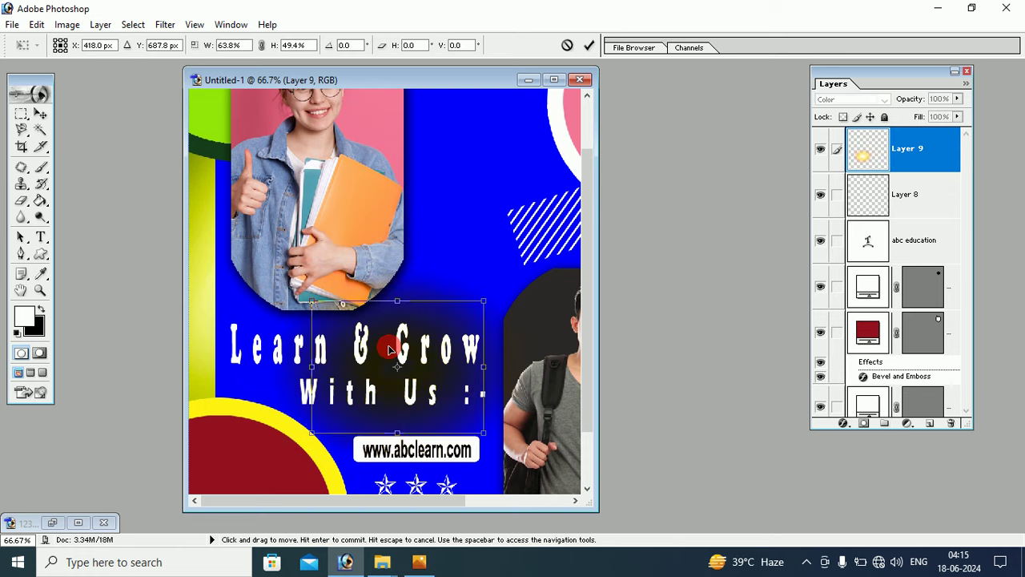
pyautogui.moveTo(312, 366); pyautogui.dragTo(288, 368)
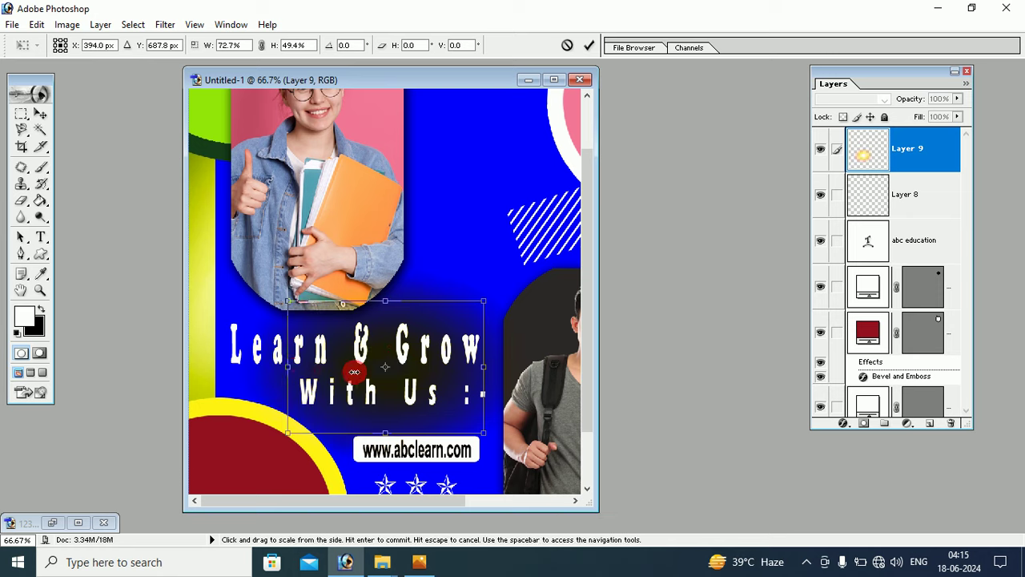
pyautogui.moveTo(482, 390); pyautogui.dragTo(450, 388)
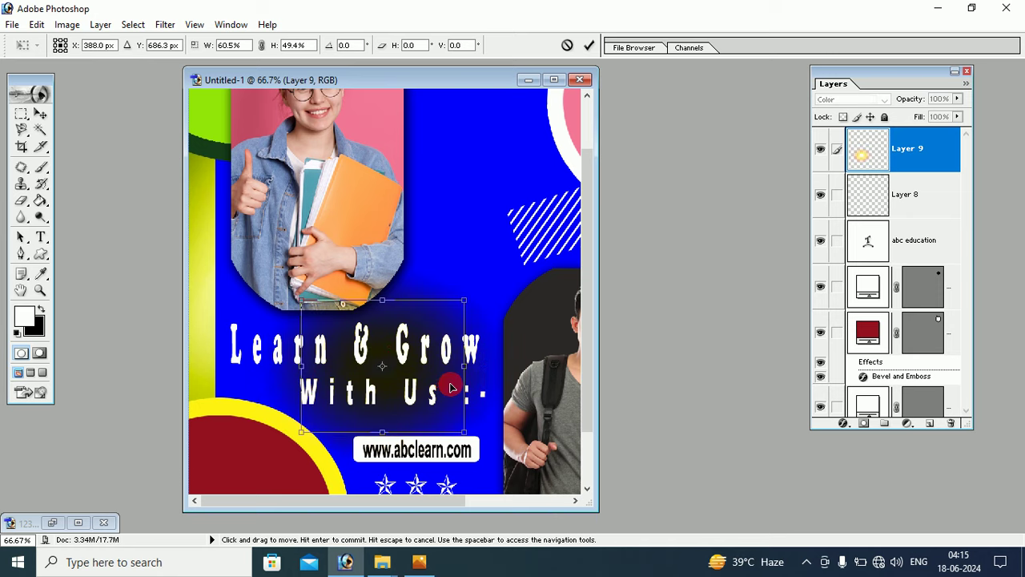
pyautogui.click(40, 114)
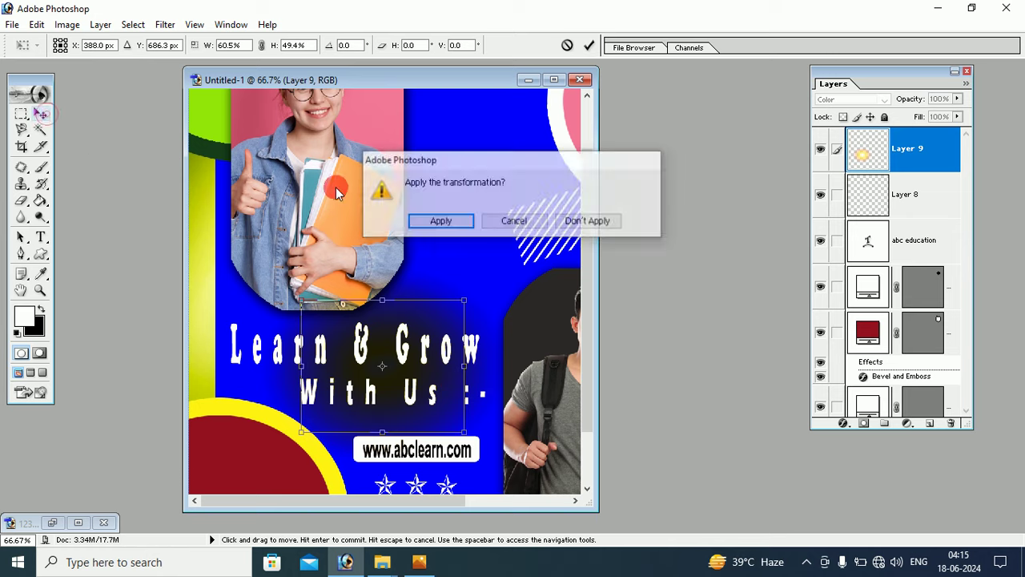
pyautogui.click(439, 222)
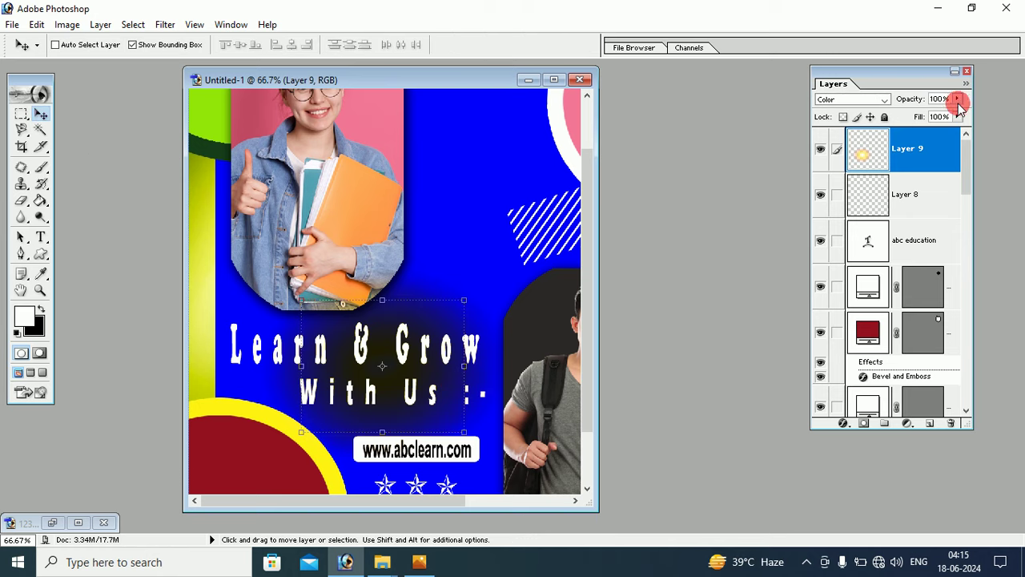
# Step: Lower the Layer 9 glow's opacity to 49%
pyautogui.click(957, 100)
pyautogui.moveTo(960, 115)
pyautogui.mouseDown()
pyautogui.moveTo(905, 116)
pyautogui.moveTo(922, 119)
pyautogui.mouseUp()
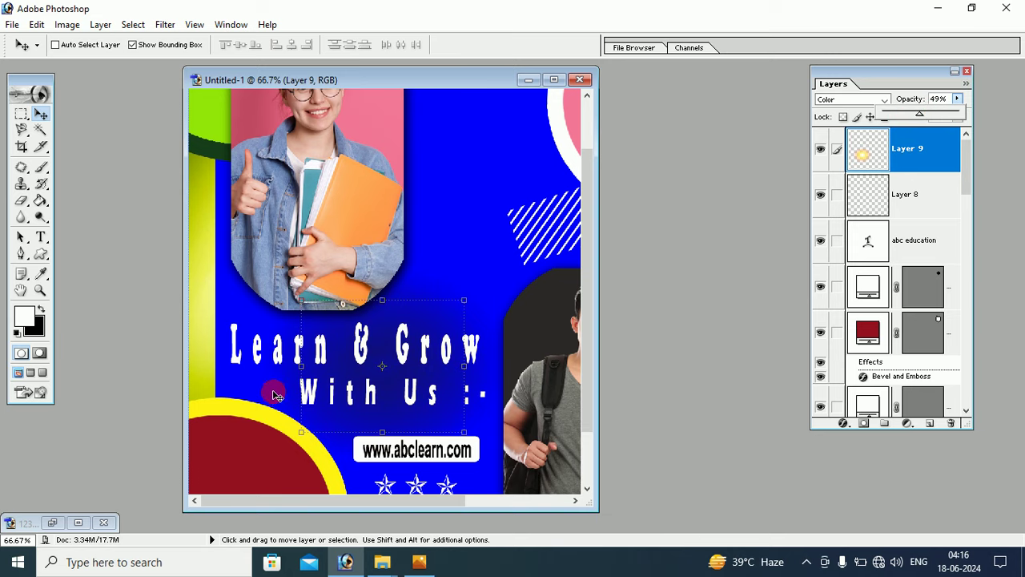
pyautogui.click(552, 81)
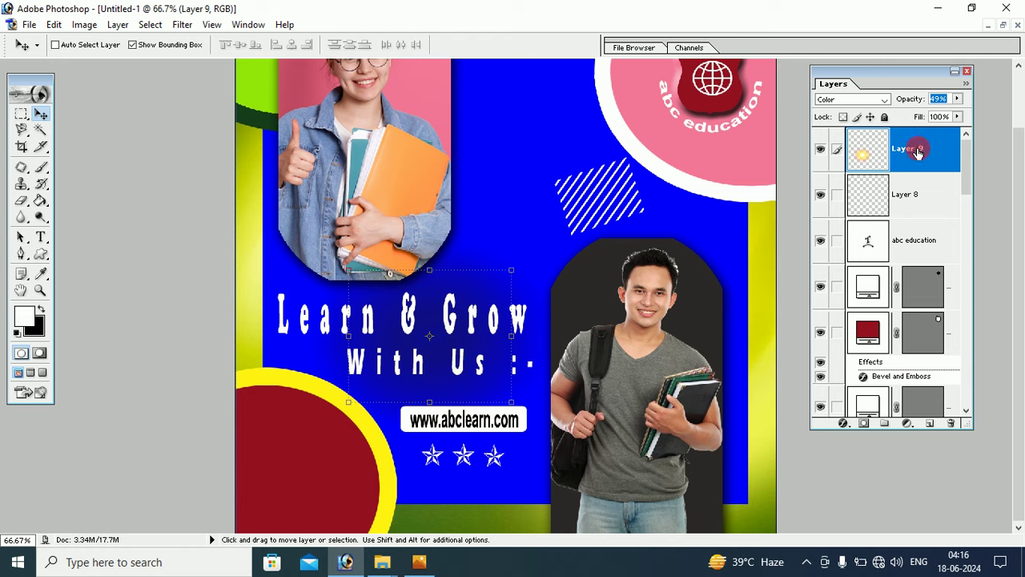
pyautogui.click(436, 355)
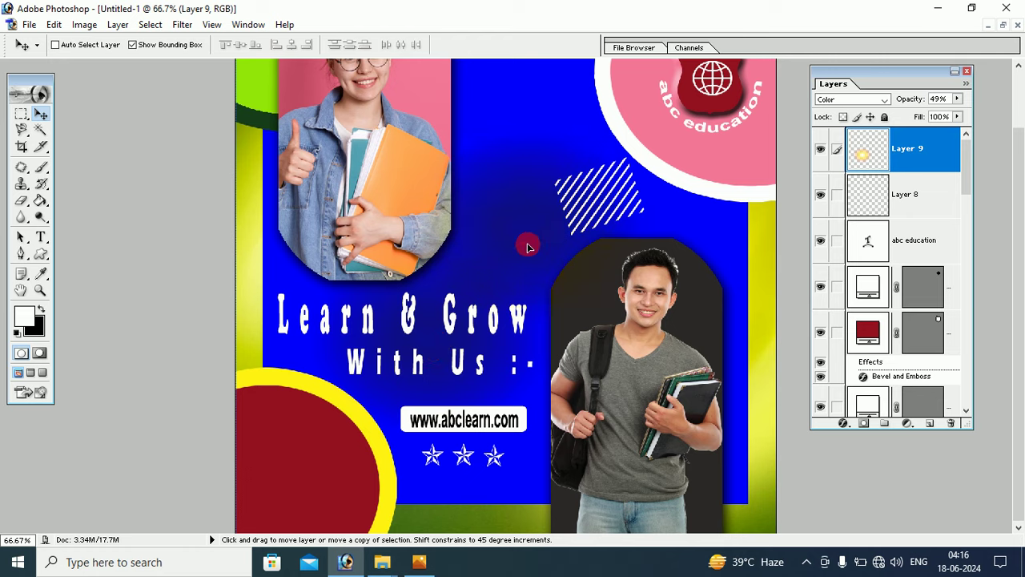
# Step: Duplicate the glow as Layer 9 copy at 26% opacity and fit the poster on screen
pyautogui.keyDown('alt'); pyautogui.click(503, 221); pyautogui.keyUp('alt')
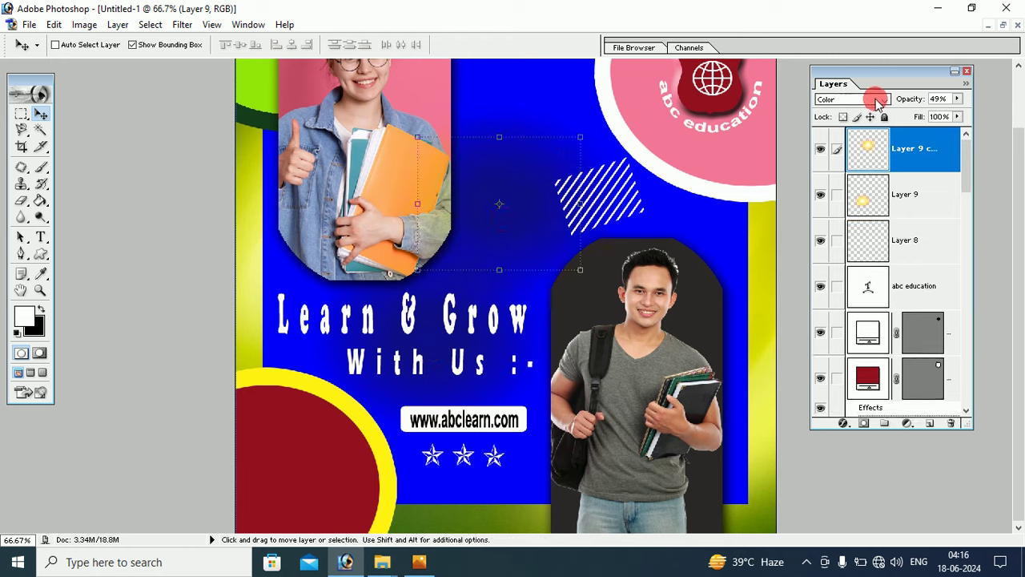
pyautogui.moveTo(957, 102); pyautogui.dragTo(912, 117)
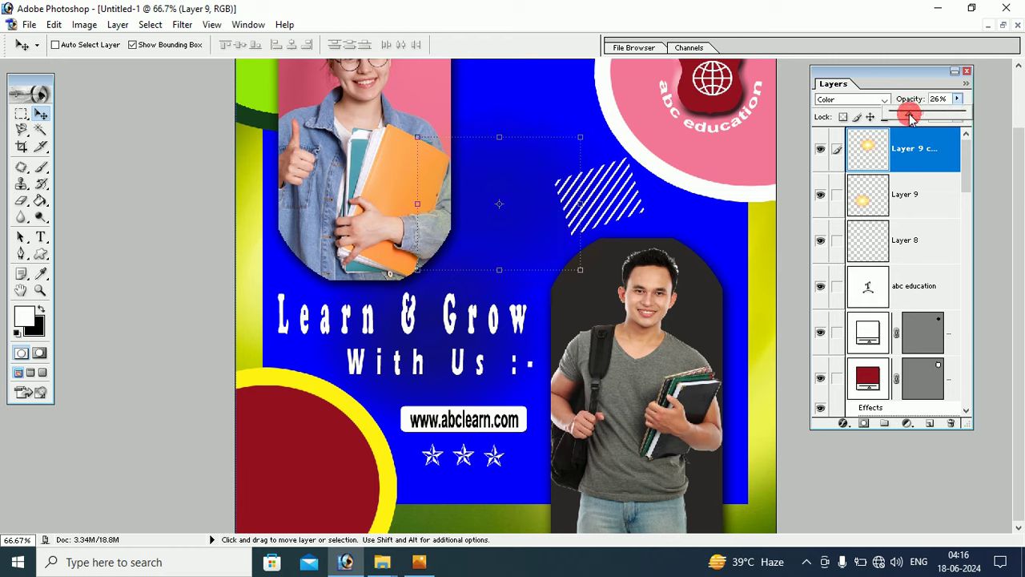
pyautogui.click(528, 236)
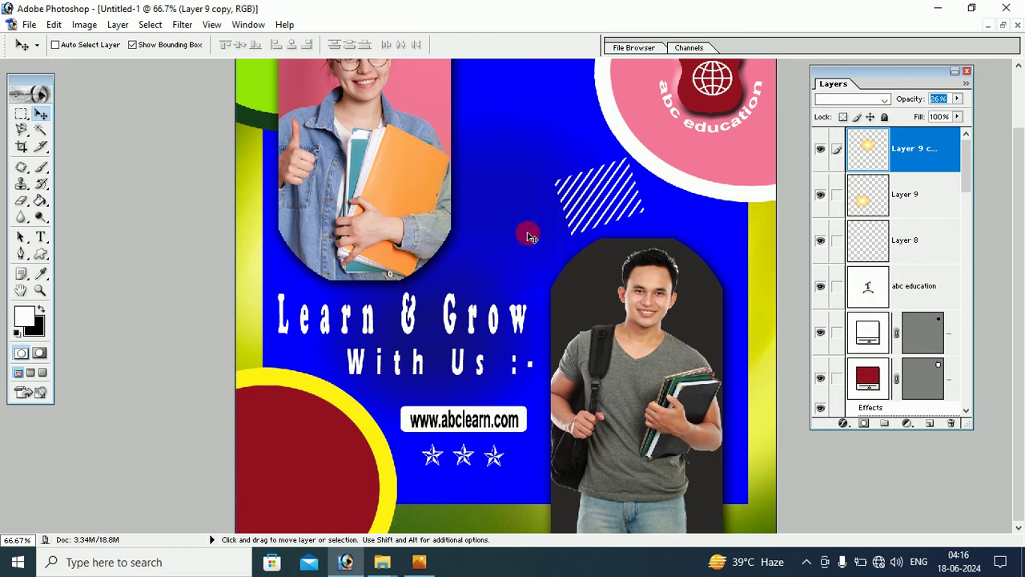
pyautogui.click(41, 290)
pyautogui.click(365, 46)
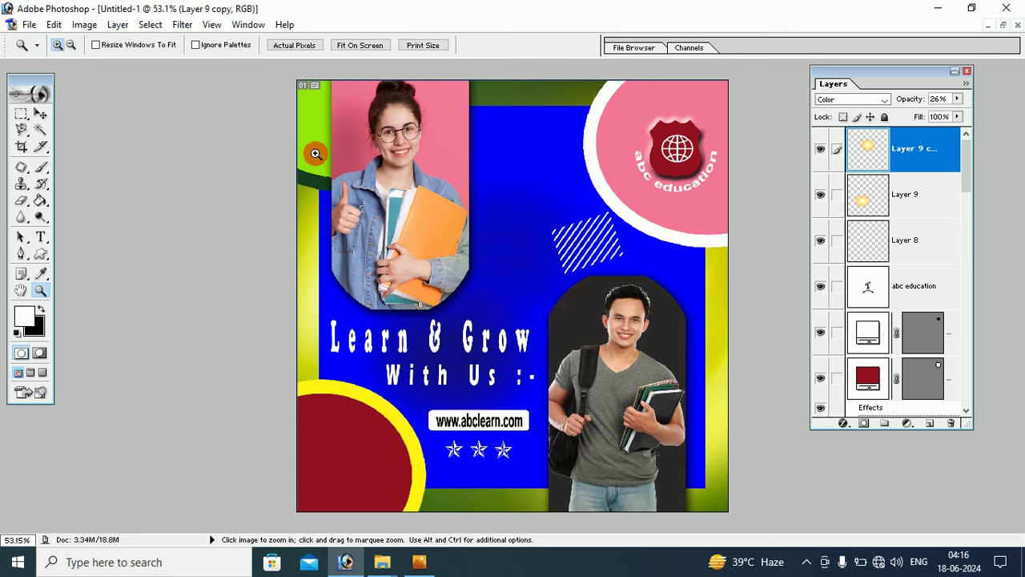
# Step: Select Layer 4 copy and move the green half-circle to the poster's top centre
pyautogui.click(40, 114)
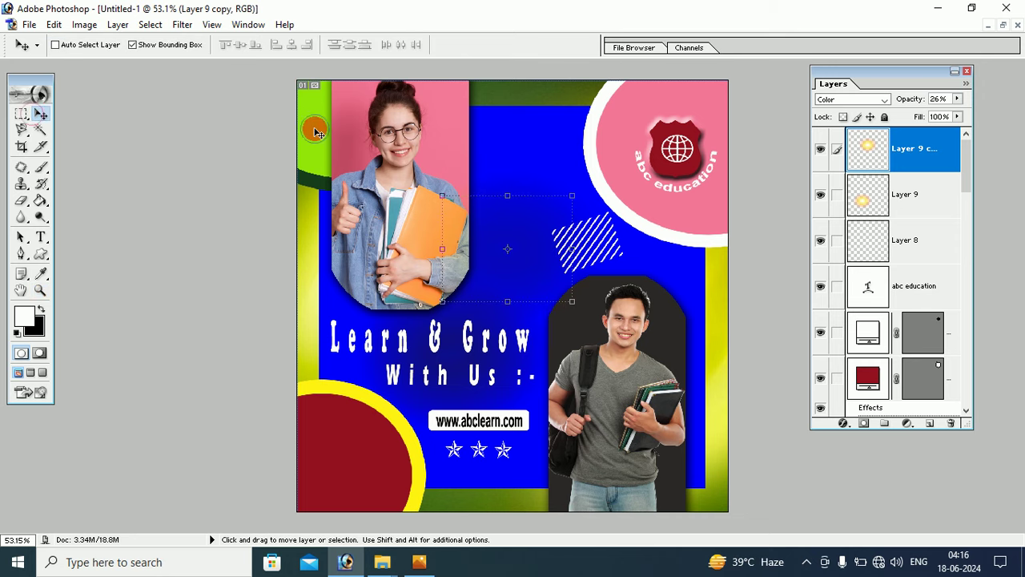
pyautogui.rightClick(315, 132)
pyautogui.click(364, 140)
pyautogui.moveTo(320, 131)
pyautogui.mouseDown()
pyautogui.moveTo(453, 118)
pyautogui.moveTo(282, 128)
pyautogui.mouseUp()
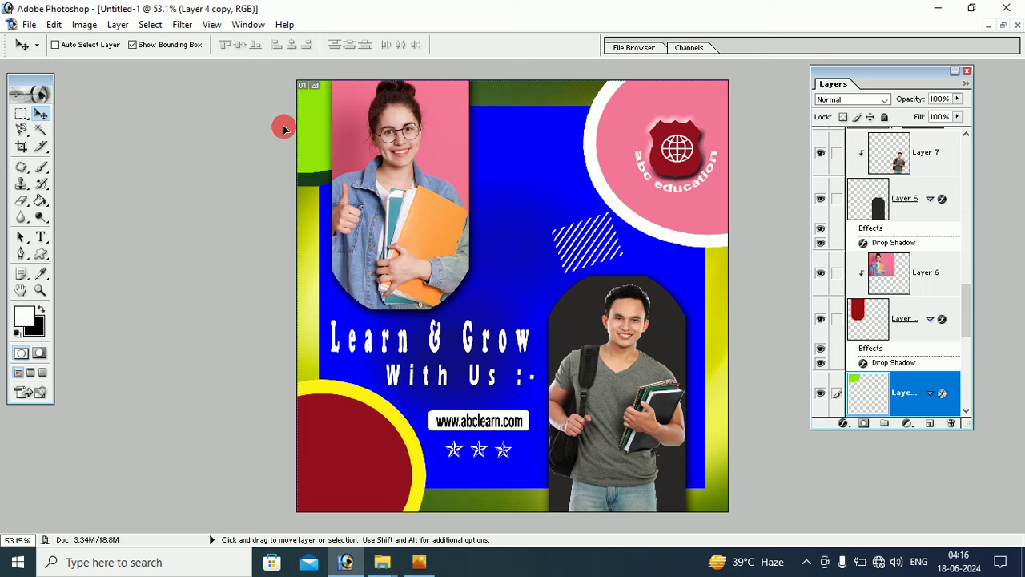
pyautogui.moveTo(283, 128); pyautogui.dragTo(426, 126)
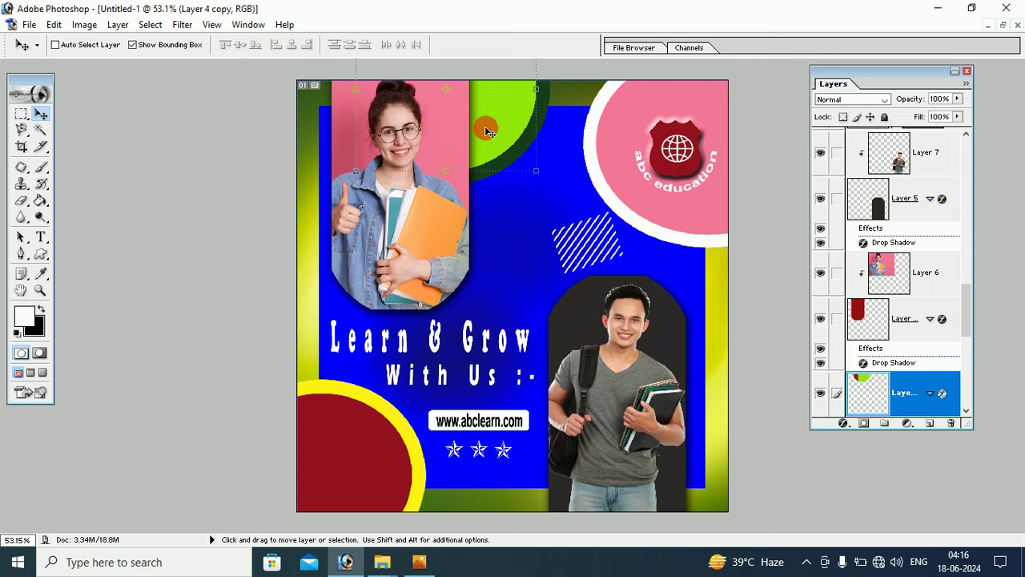
# Step: Fill the half-circle with the orange sampled from the book
pyautogui.click(41, 273)
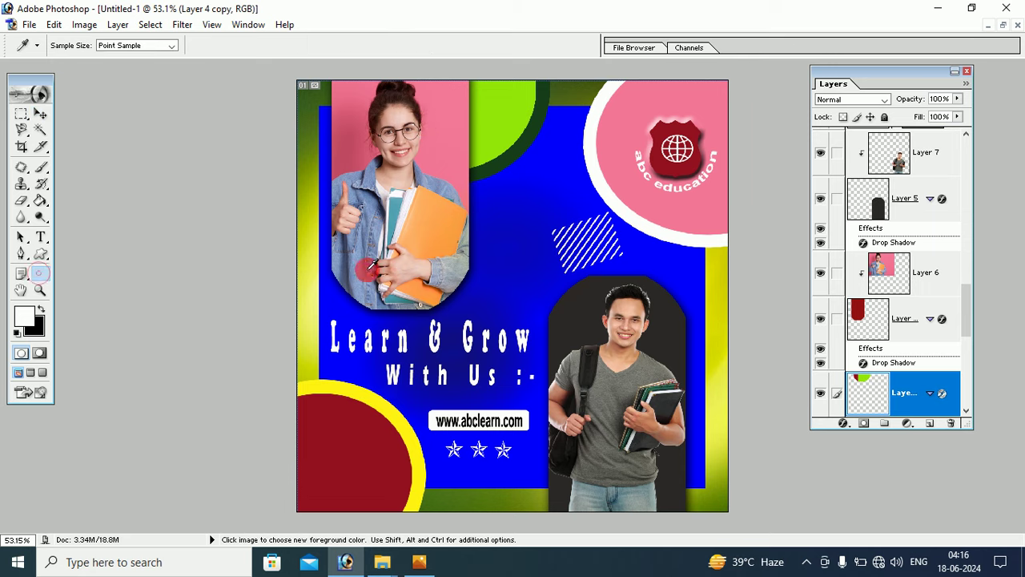
pyautogui.click(428, 230)
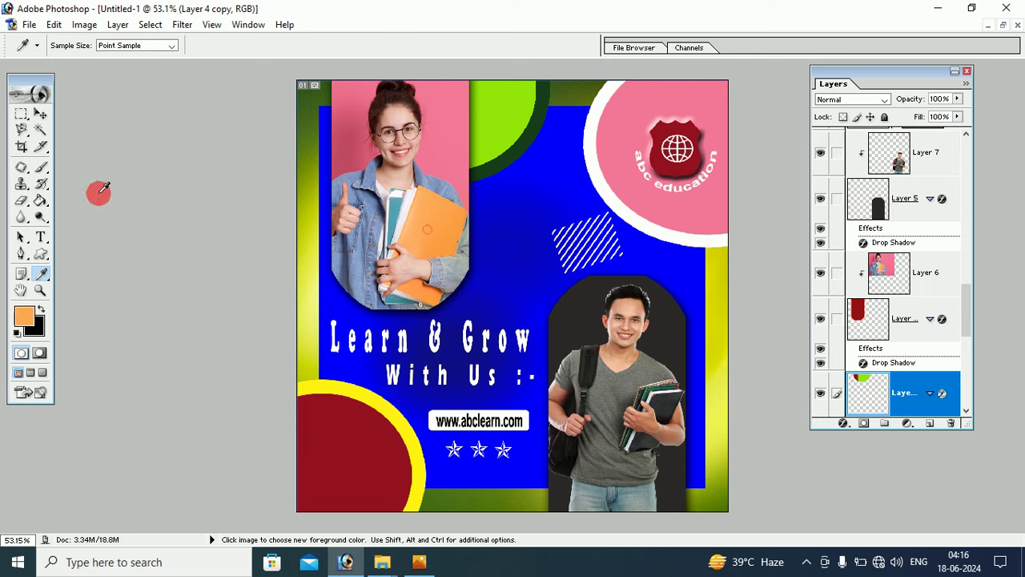
pyautogui.click(41, 201)
pyautogui.click(491, 128)
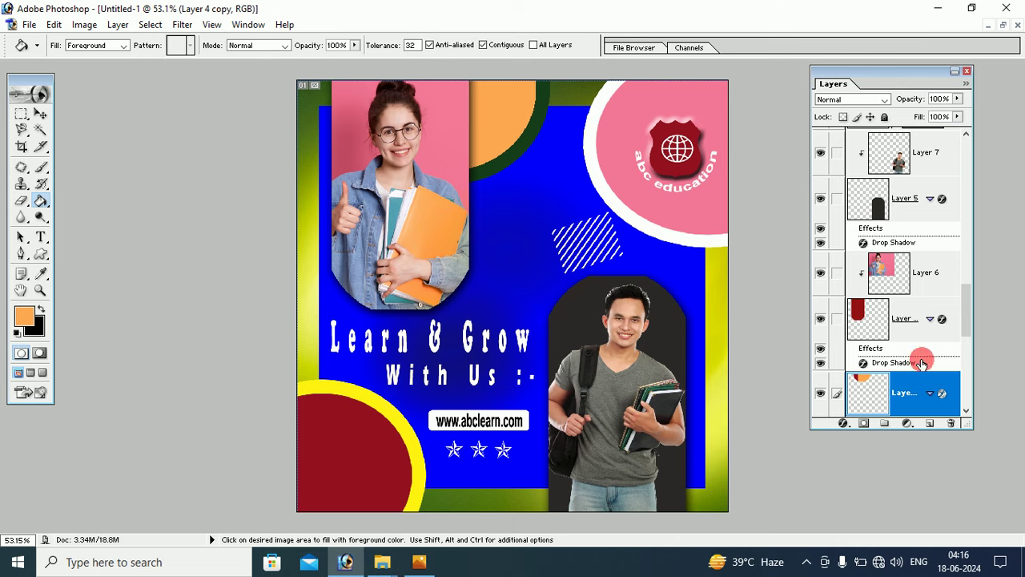
# Step: Give the orange half-circle an outside stroke in aqua 54F5D5 through its layer style
pyautogui.moveTo(965, 298); pyautogui.dragTo(965, 327)
pyautogui.click(906, 308)
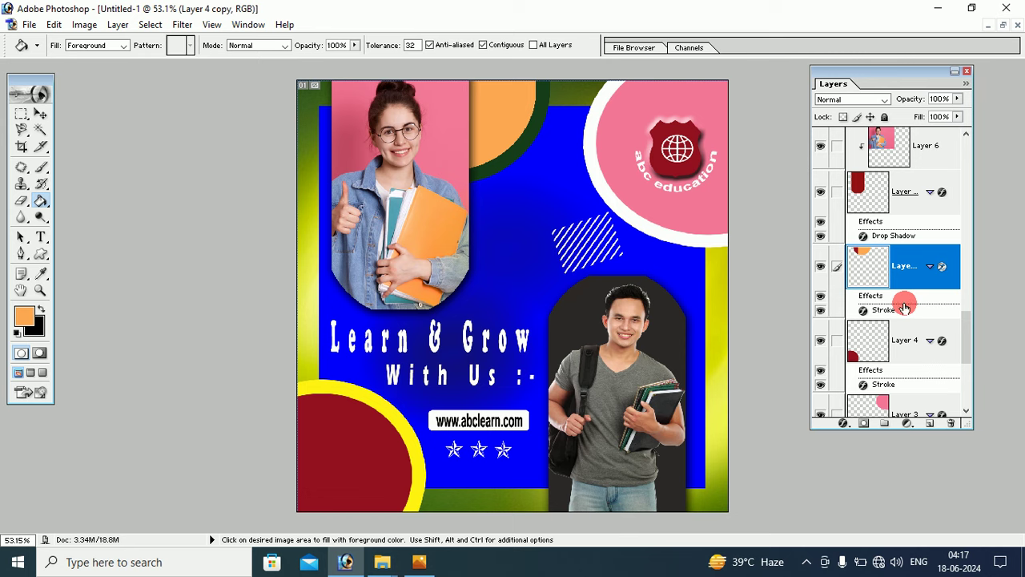
pyautogui.doubleClick(904, 307)
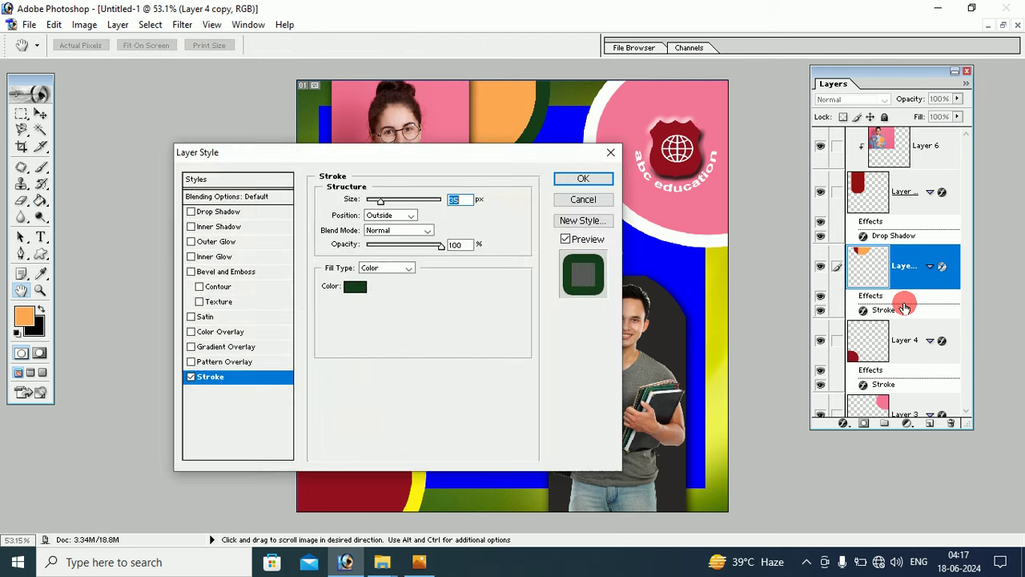
pyautogui.moveTo(398, 157); pyautogui.dragTo(702, 193)
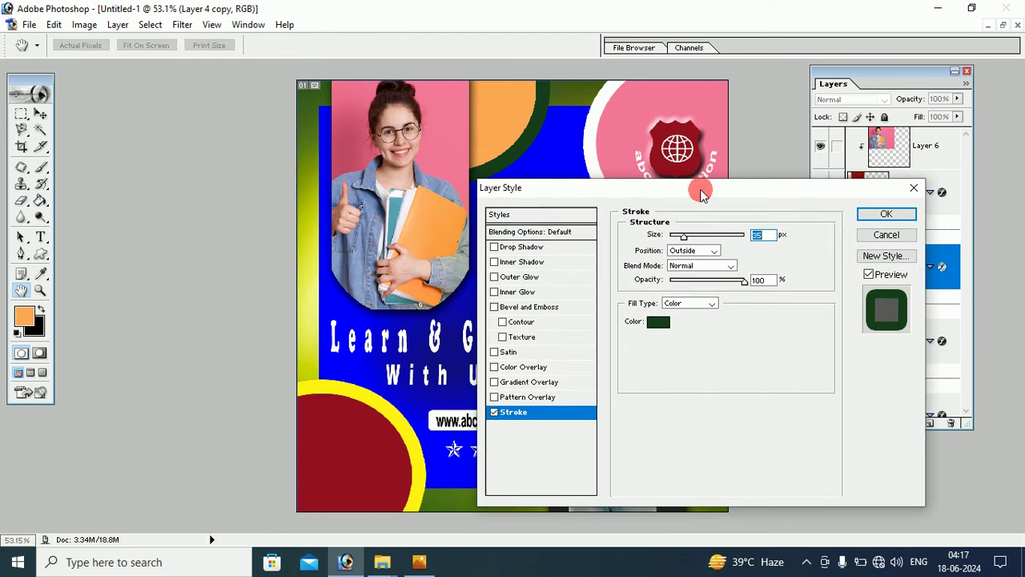
pyautogui.click(658, 322)
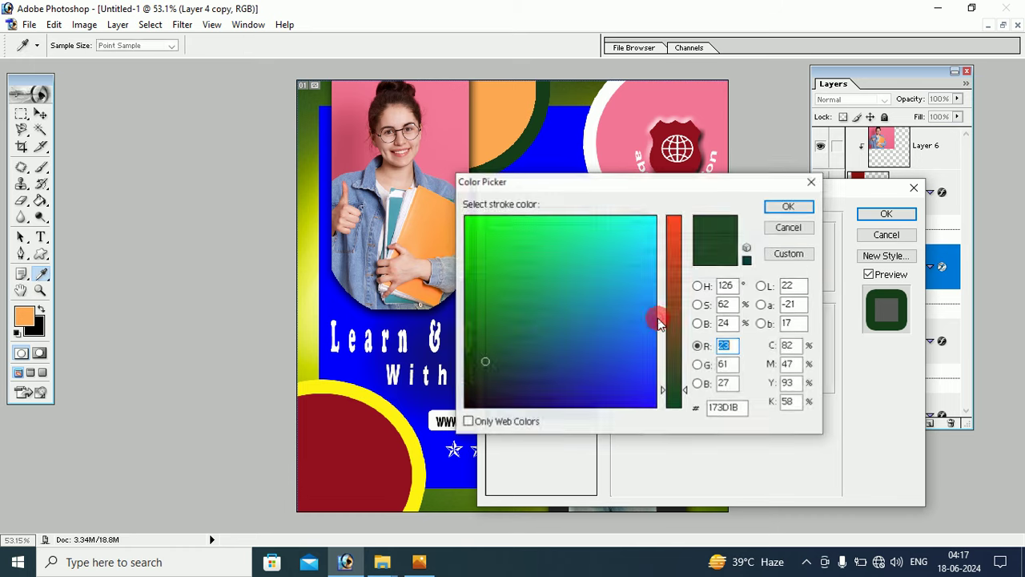
pyautogui.click(396, 210)
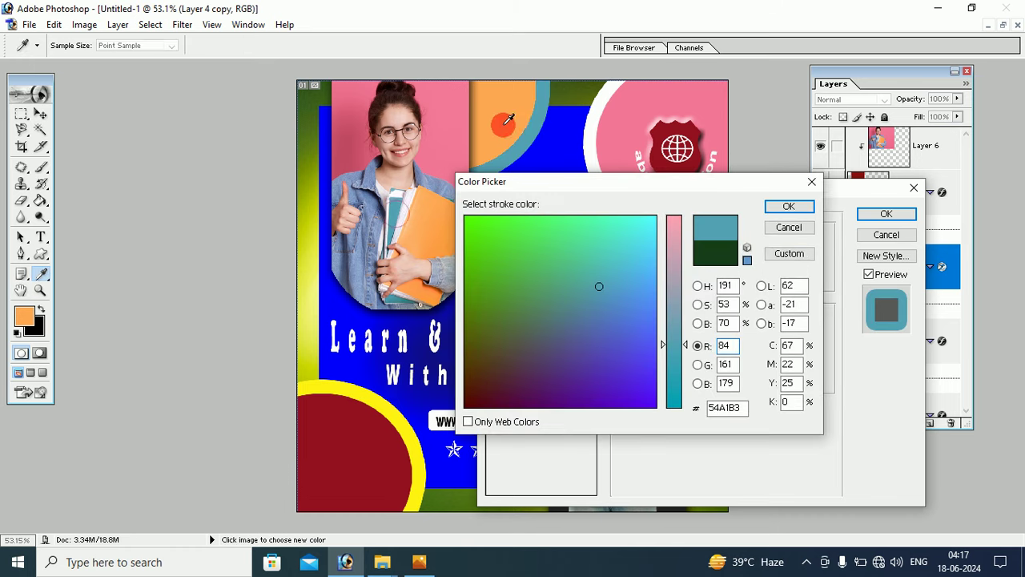
pyautogui.click(469, 227)
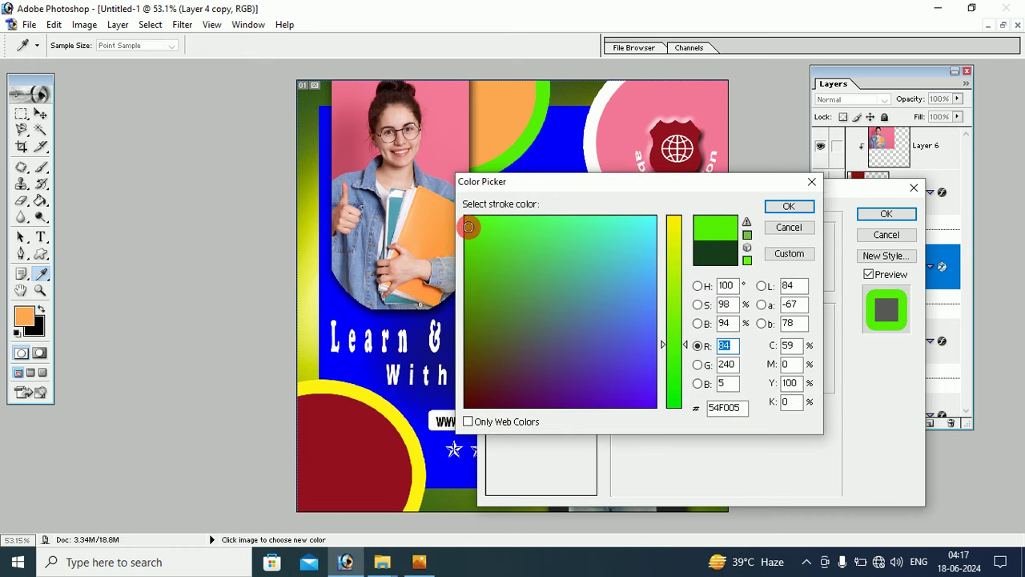
pyautogui.click(625, 223)
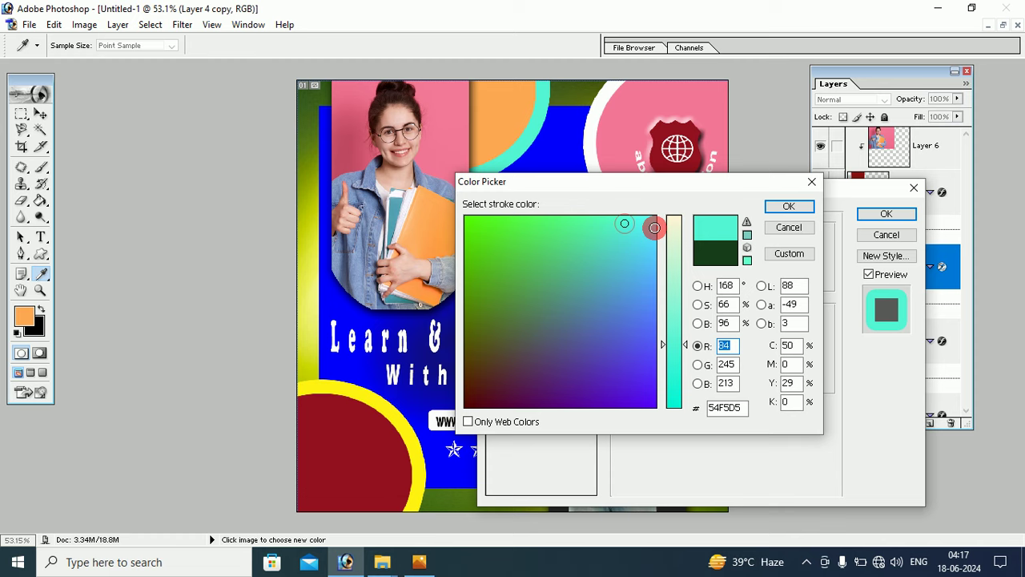
pyautogui.click(788, 206)
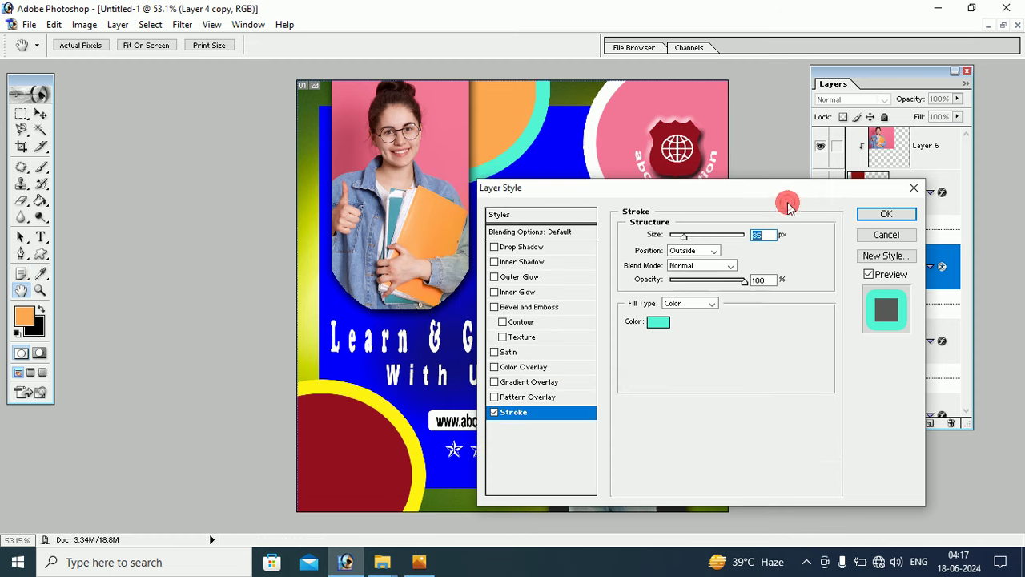
pyautogui.click(861, 211)
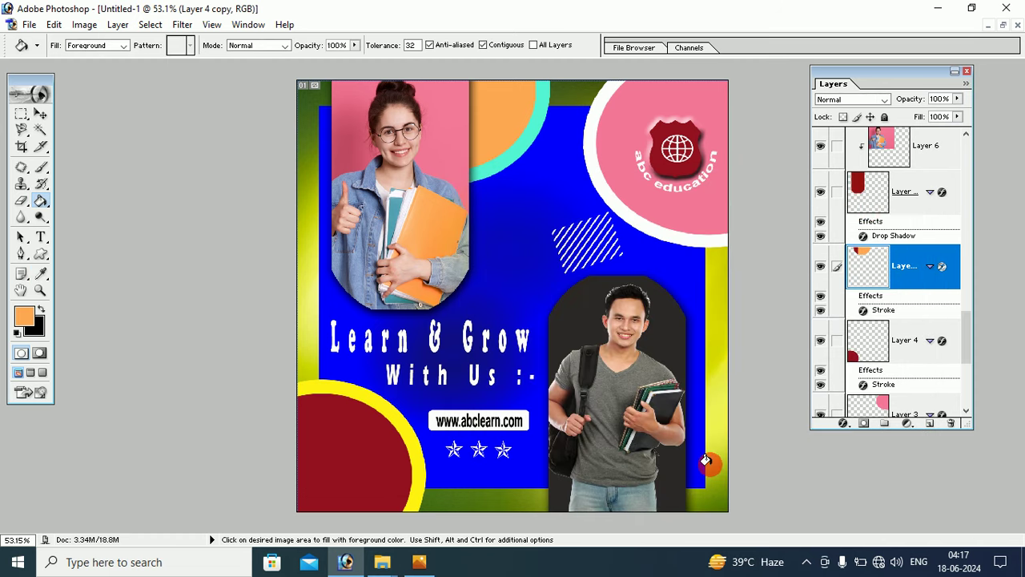
# Step: Place the half-circle copy in the bottom-right corner, rotated about 172° and slightly smaller
pyautogui.click(40, 114)
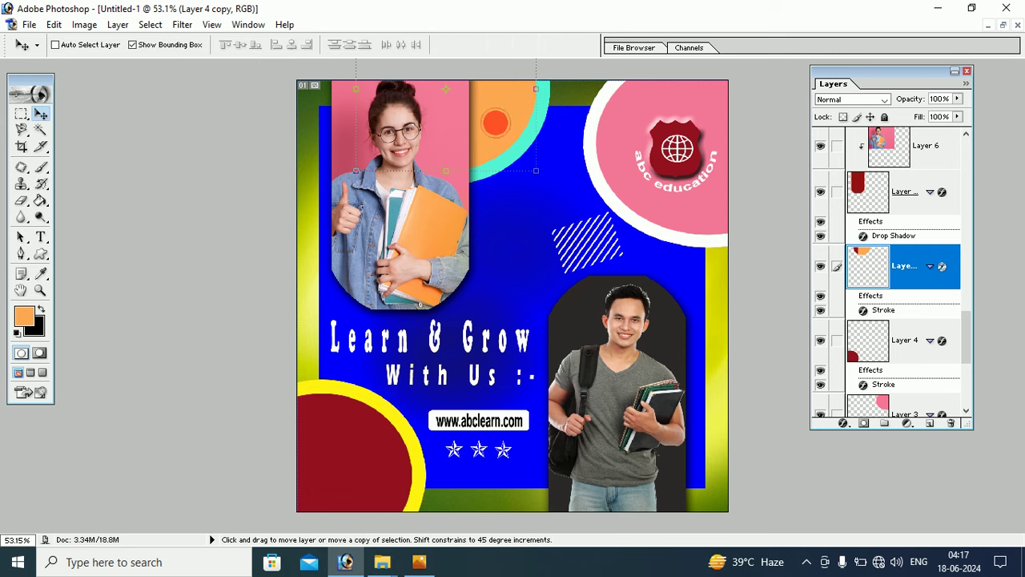
pyautogui.moveTo(497, 126); pyautogui.dragTo(574, 393)
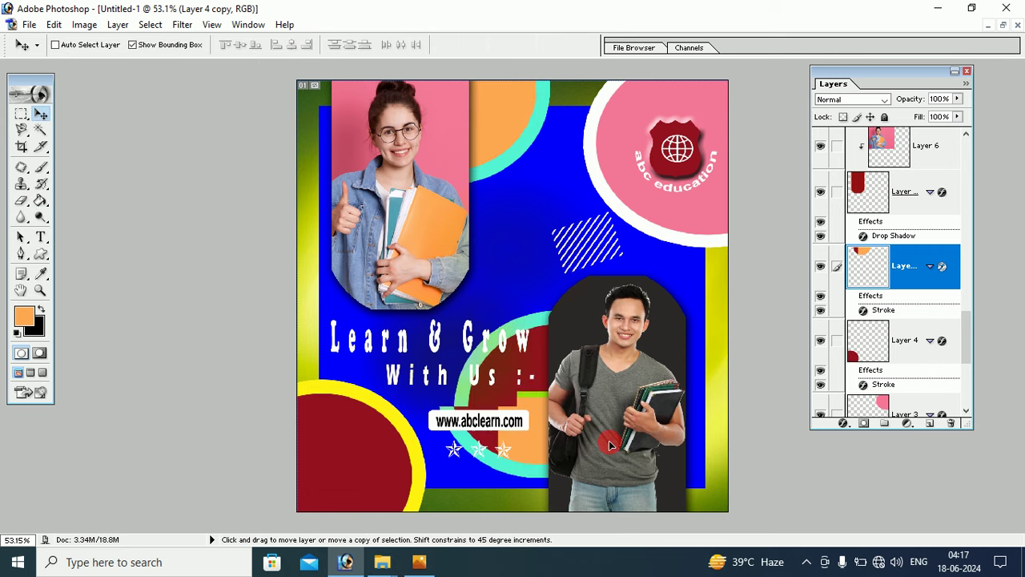
pyautogui.moveTo(574, 394)
pyautogui.mouseDown()
pyautogui.moveTo(697, 482)
pyautogui.moveTo(537, 356)
pyautogui.mouseUp()
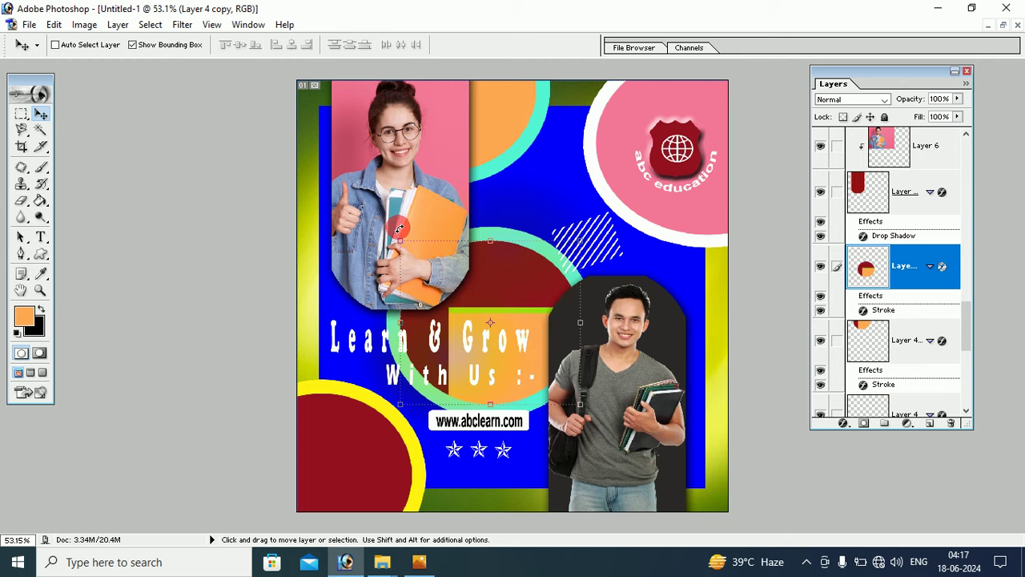
pyautogui.hotkey('ctrl', 't')
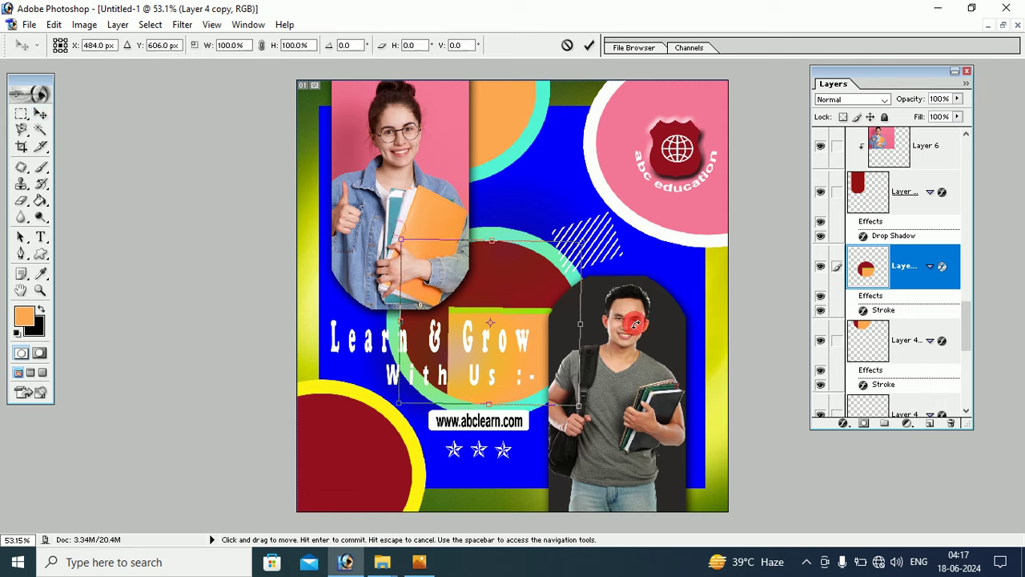
pyautogui.moveTo(635, 324); pyautogui.dragTo(634, 434)
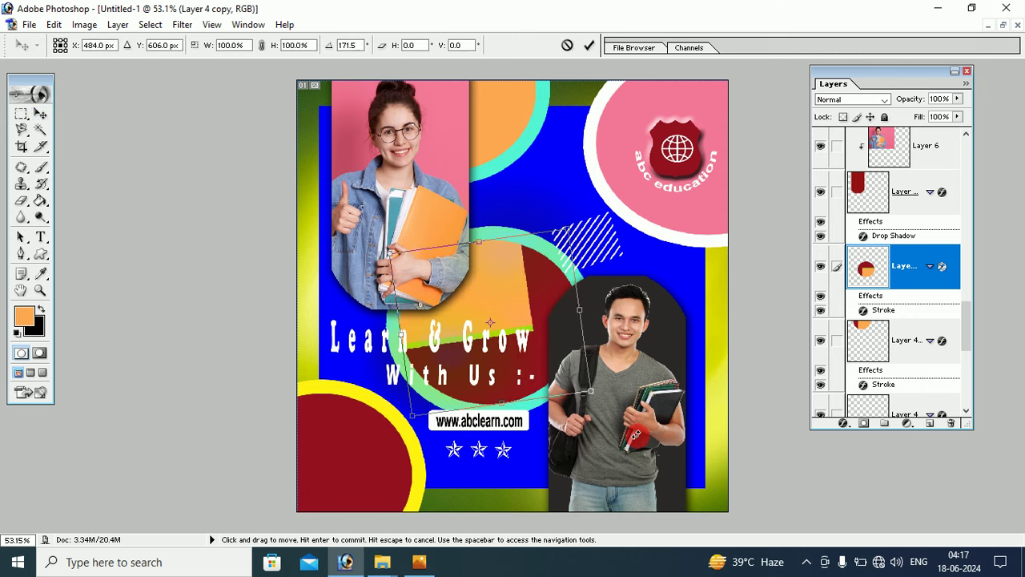
pyautogui.moveTo(502, 288)
pyautogui.mouseDown()
pyautogui.moveTo(671, 472)
pyautogui.moveTo(711, 468)
pyautogui.mouseUp()
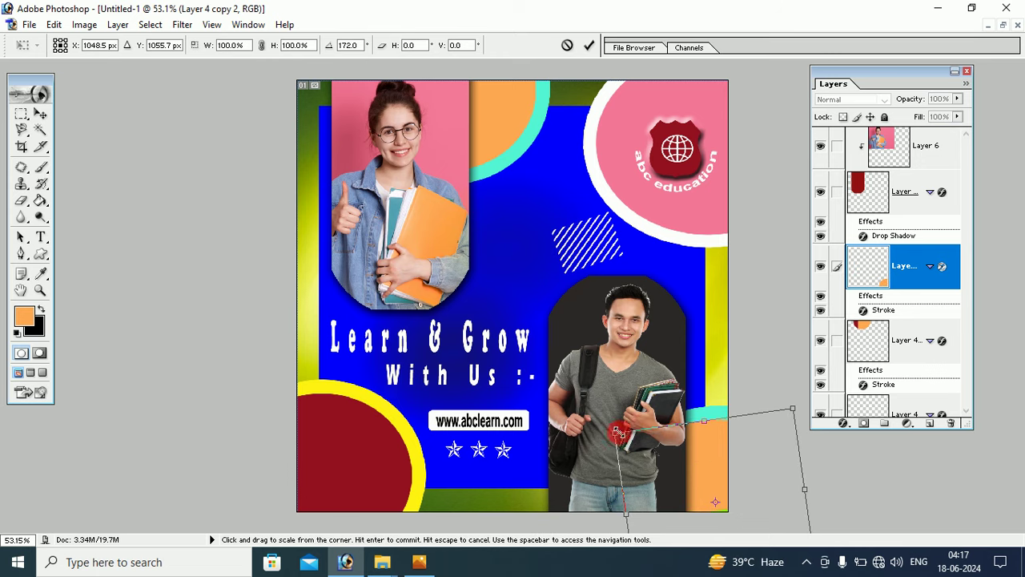
pyautogui.moveTo(610, 430)
pyautogui.mouseDown()
pyautogui.moveTo(630, 452)
pyautogui.moveTo(632, 441)
pyautogui.mouseUp()
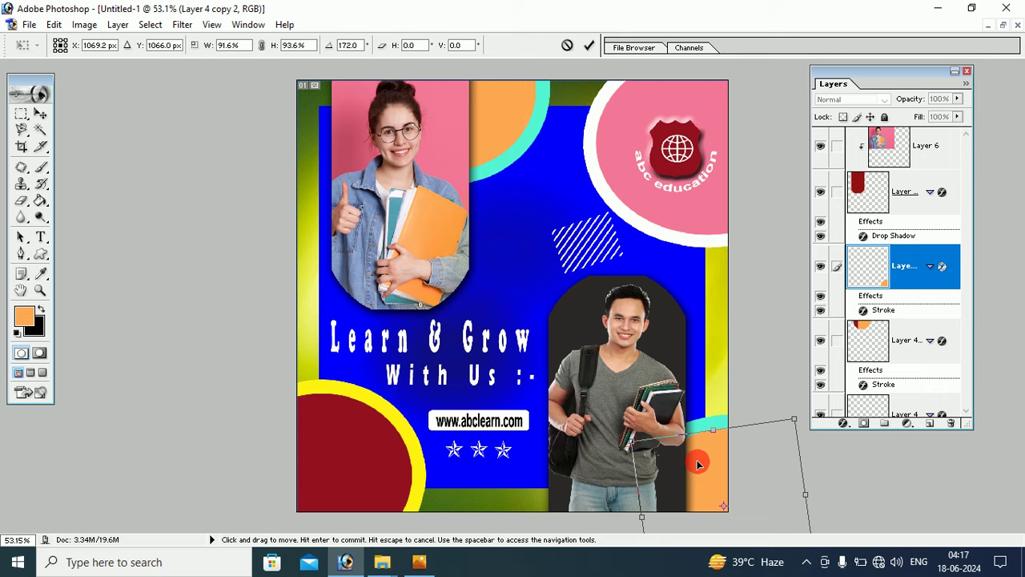
pyautogui.click(39, 113)
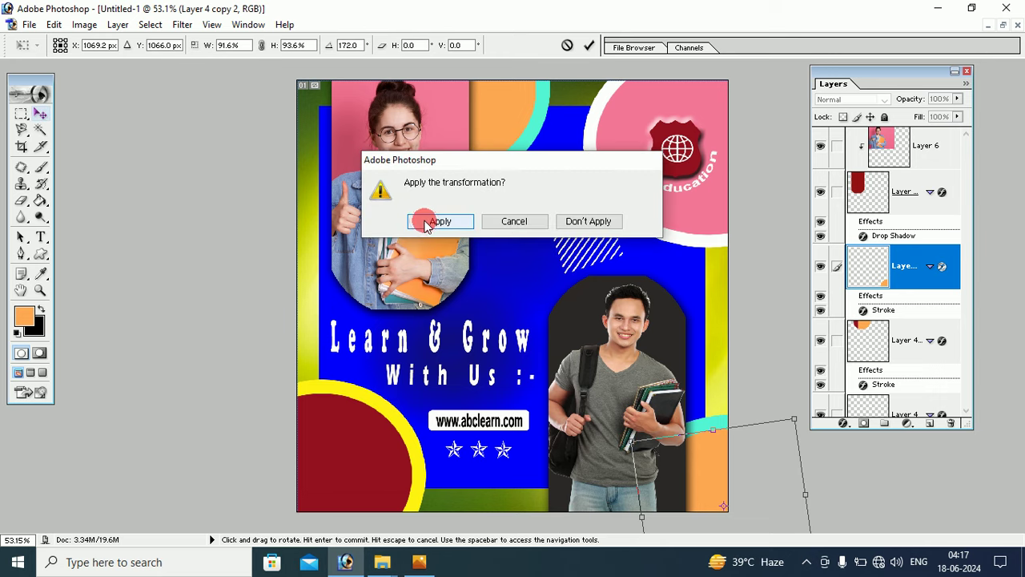
pyautogui.click(413, 217)
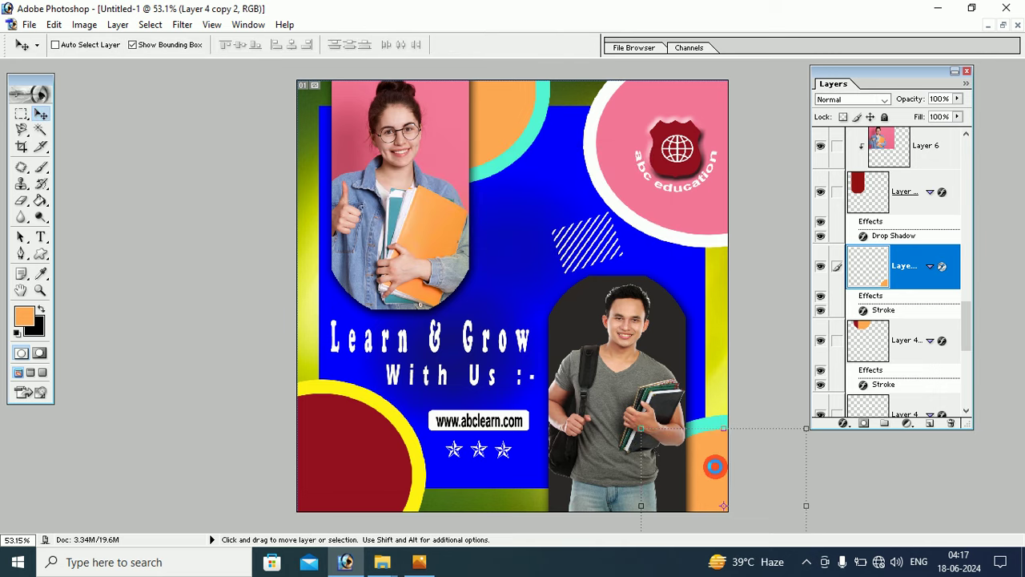
pyautogui.click(40, 273)
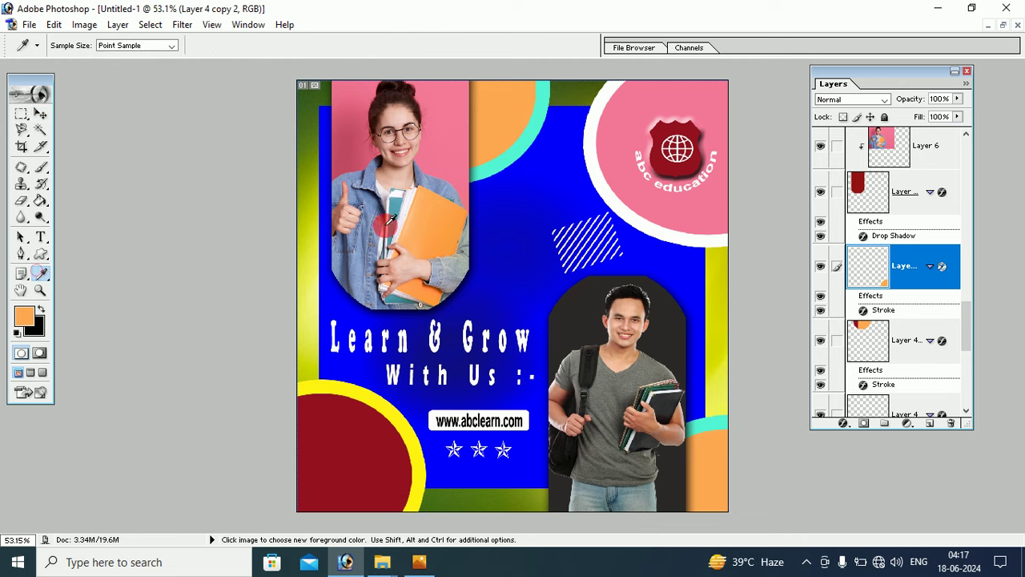
# Step: Fill the bottom-right half-circle with a sampled denim blue, keeping its aqua outline
pyautogui.click(368, 199)
pyautogui.click(52, 203)
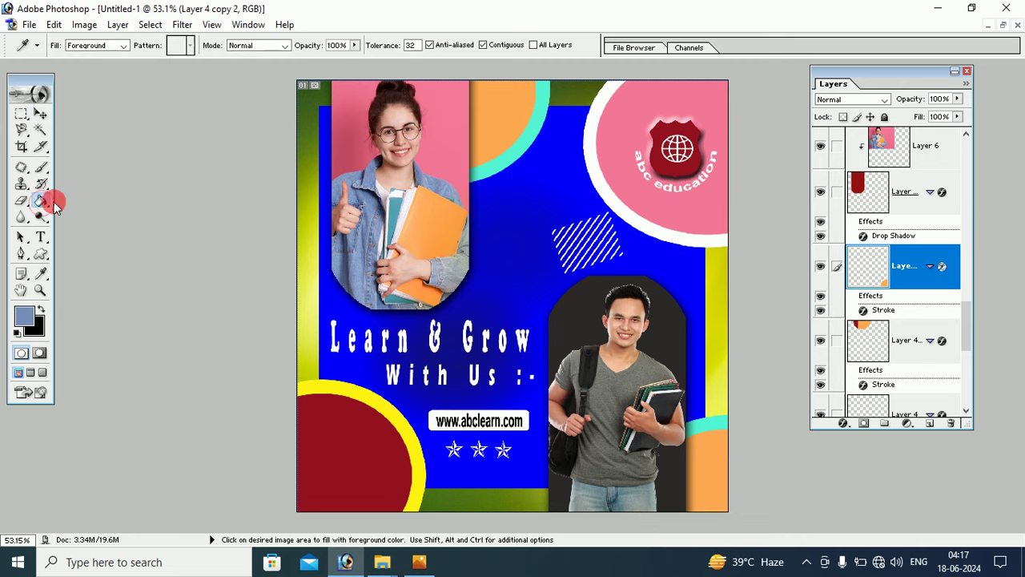
pyautogui.click(718, 469)
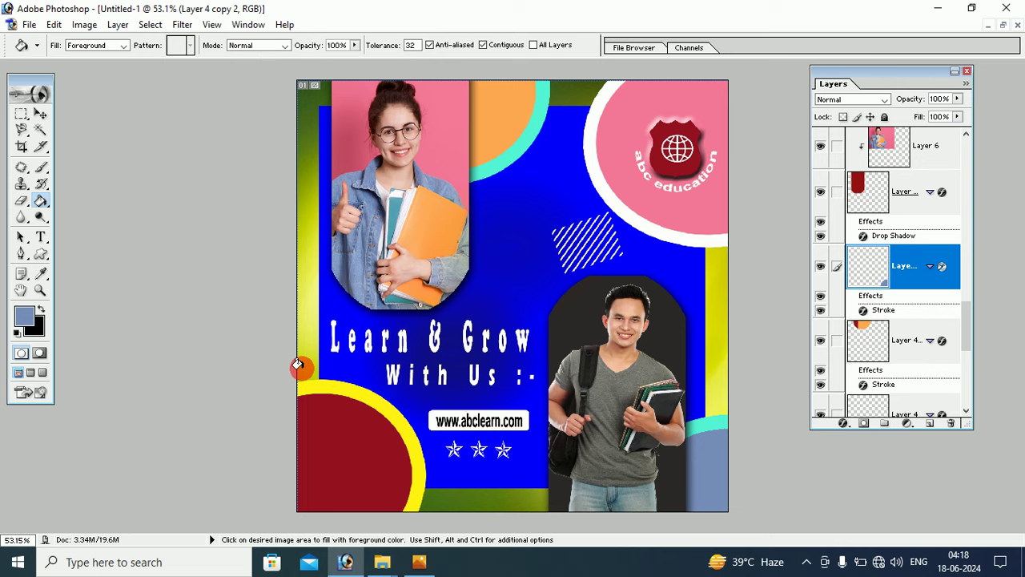
pyautogui.click(41, 114)
# Step: Select Layer 4 and fill the bottom-left circle with orange
pyautogui.rightClick(339, 437)
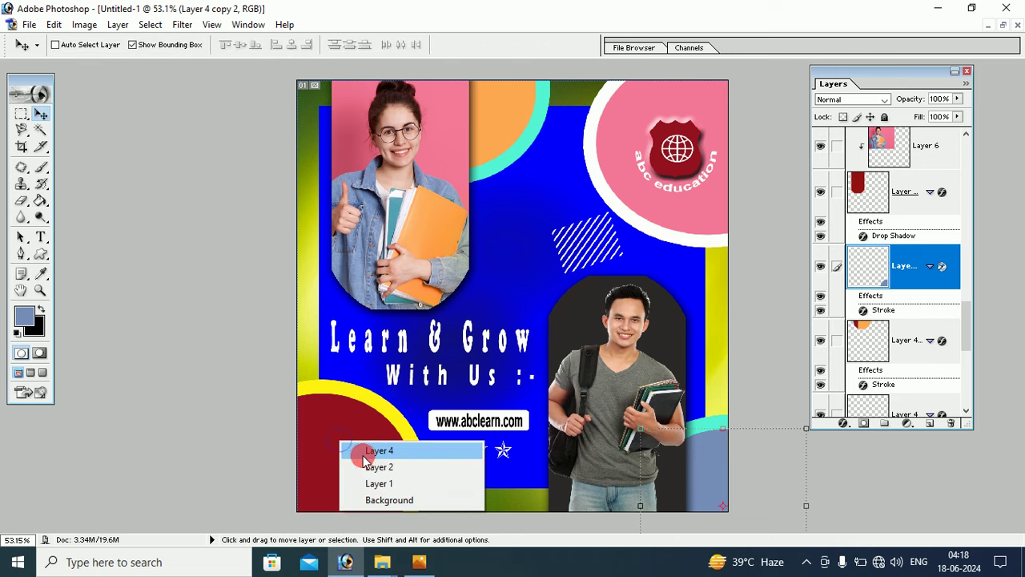
pyautogui.click(366, 453)
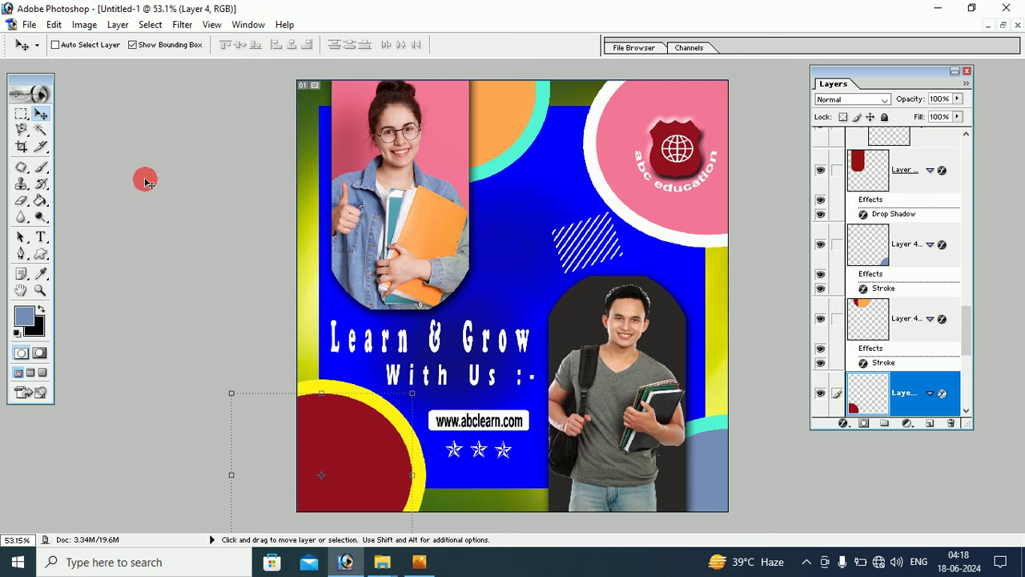
pyautogui.click(41, 273)
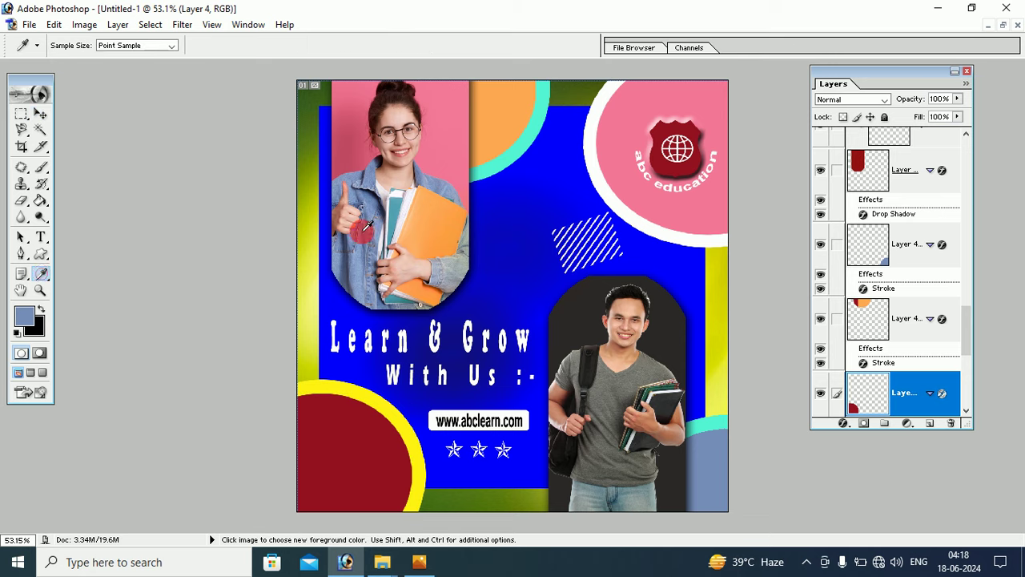
pyautogui.click(41, 200)
pyautogui.click(326, 444)
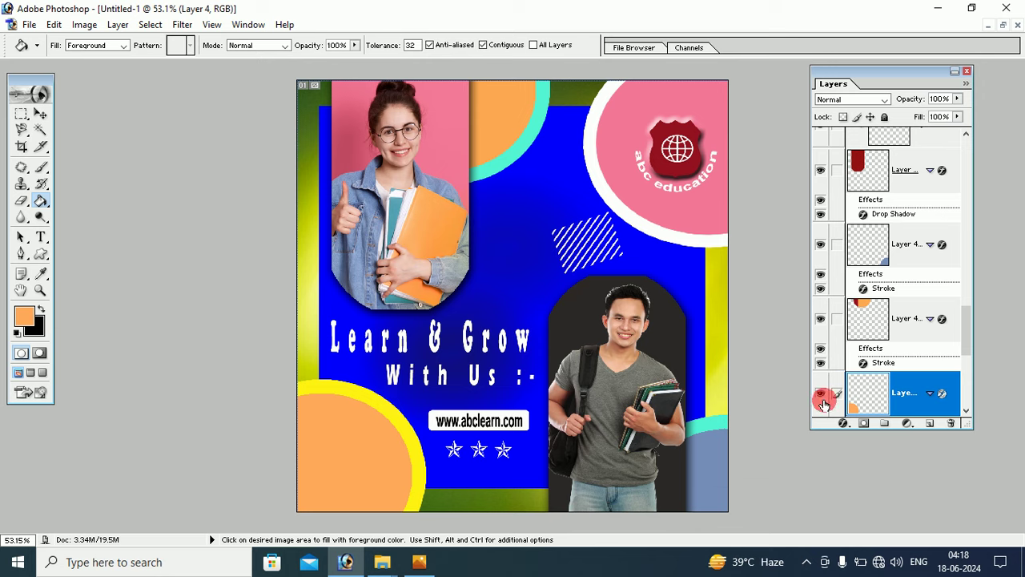
# Step: Refill the bottom-left circle with a salmon colour picked in the Color Picker
pyautogui.click(23, 317)
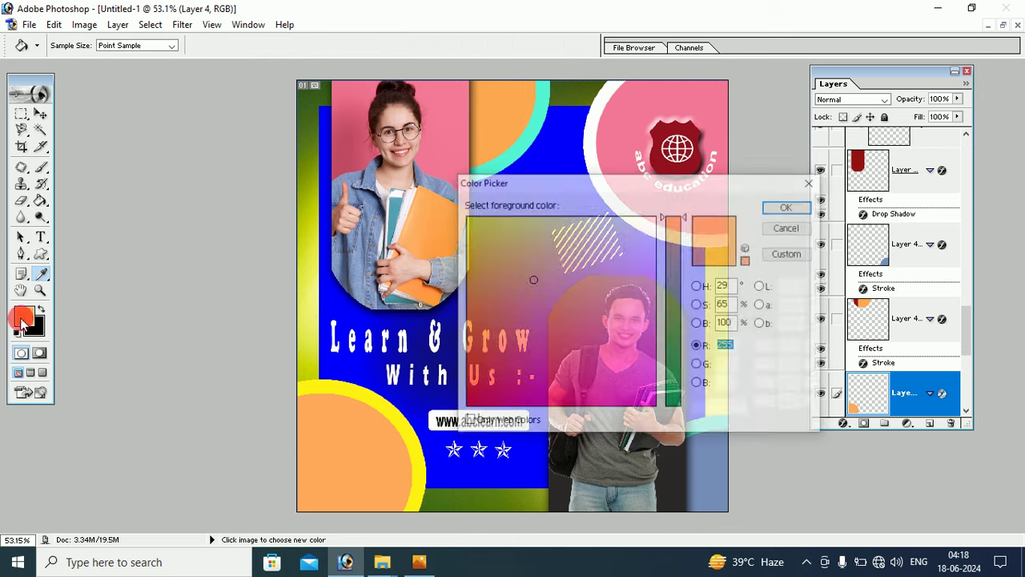
pyautogui.click(511, 309)
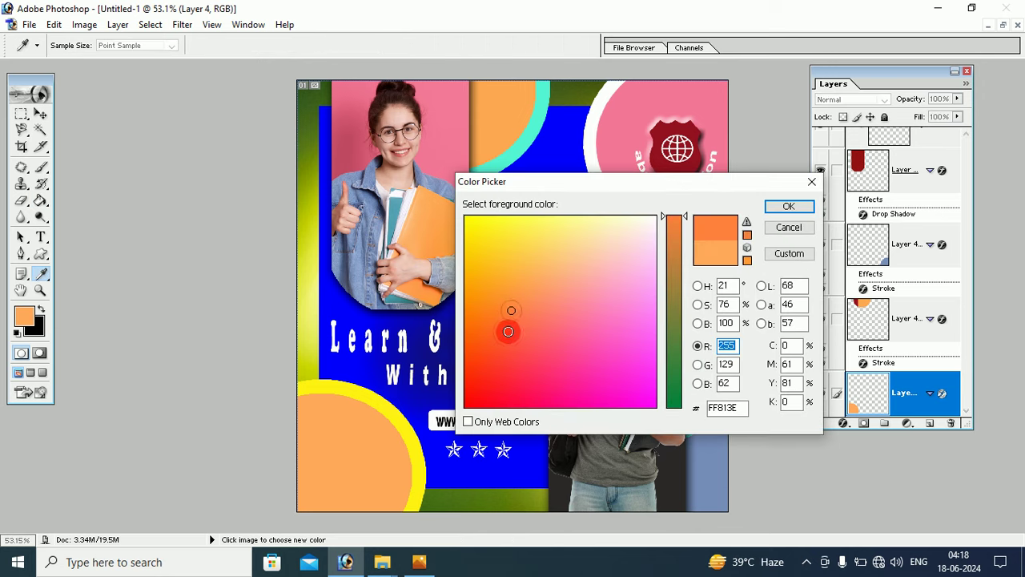
pyautogui.click(508, 331)
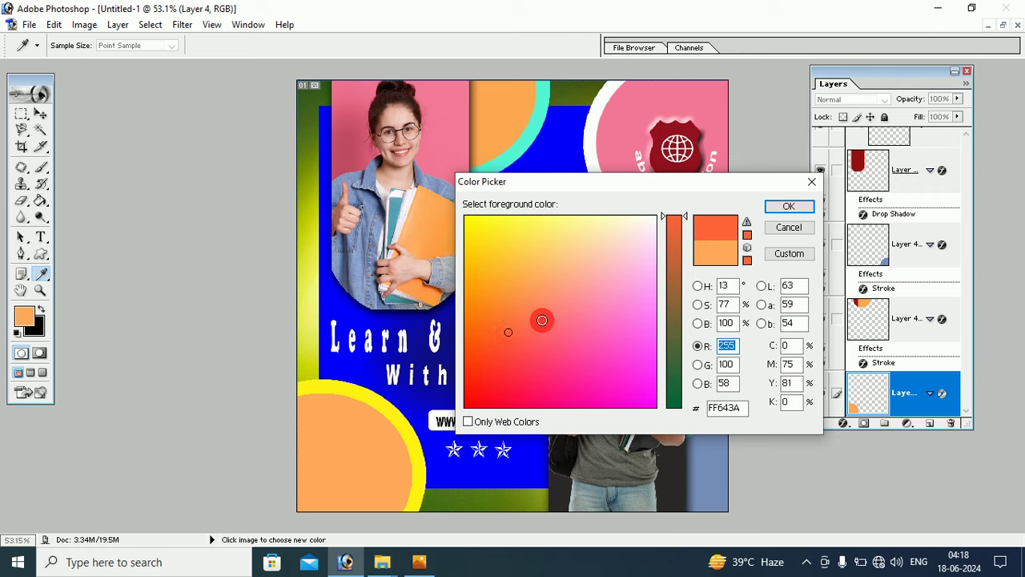
pyautogui.click(542, 320)
pyautogui.click(788, 206)
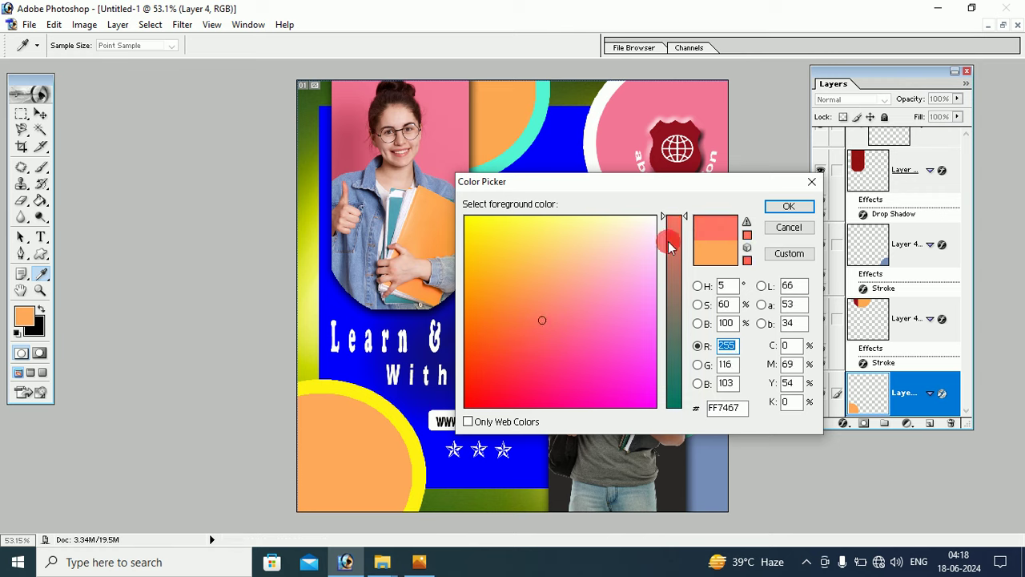
pyautogui.click(789, 206)
pyautogui.press('g')
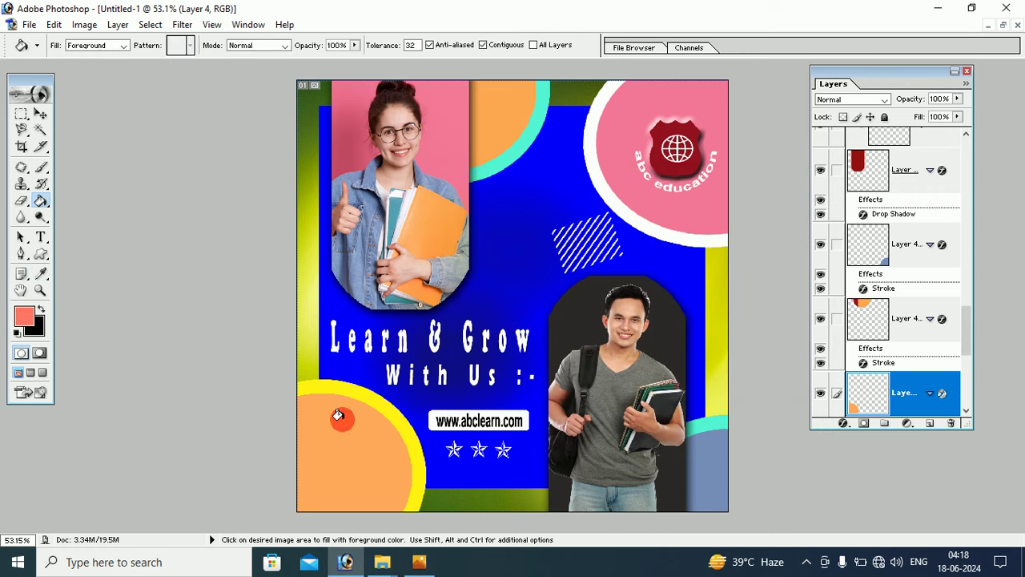
pyautogui.click(342, 420)
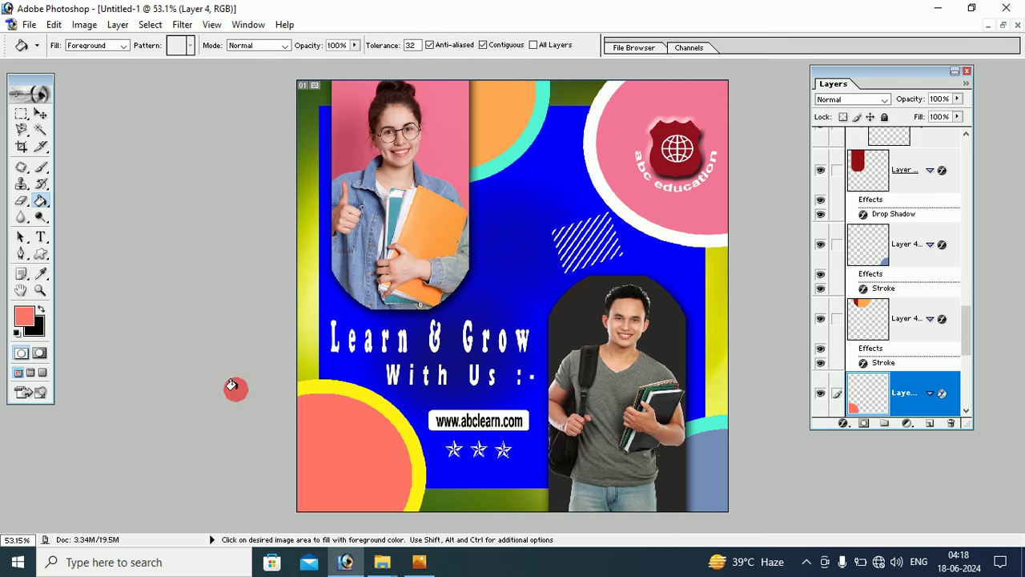
# Step: Refill the bottom-left circle with dark teal 0B6A74
pyautogui.press('i')
pyautogui.click(24, 316)
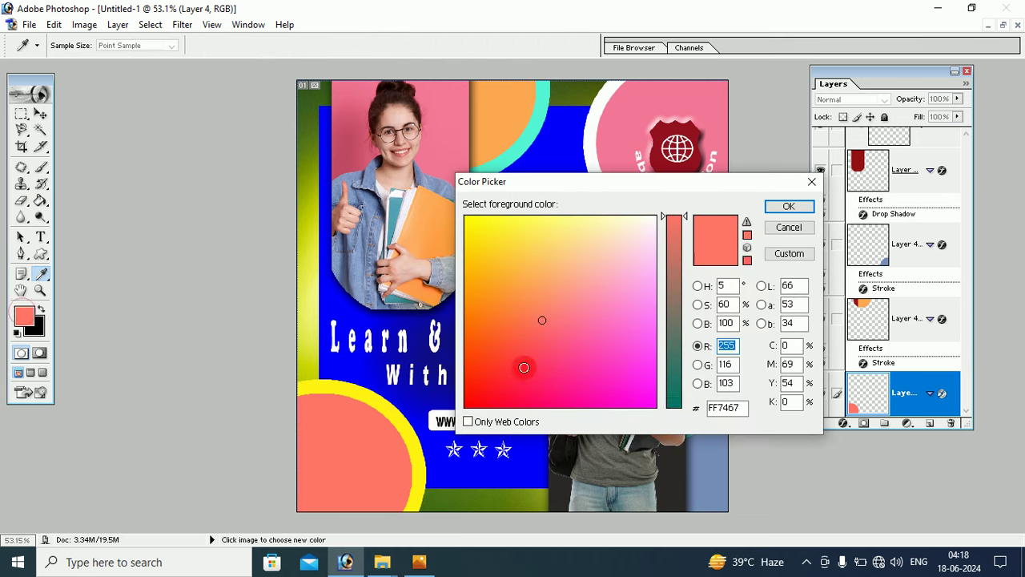
pyautogui.click(673, 398)
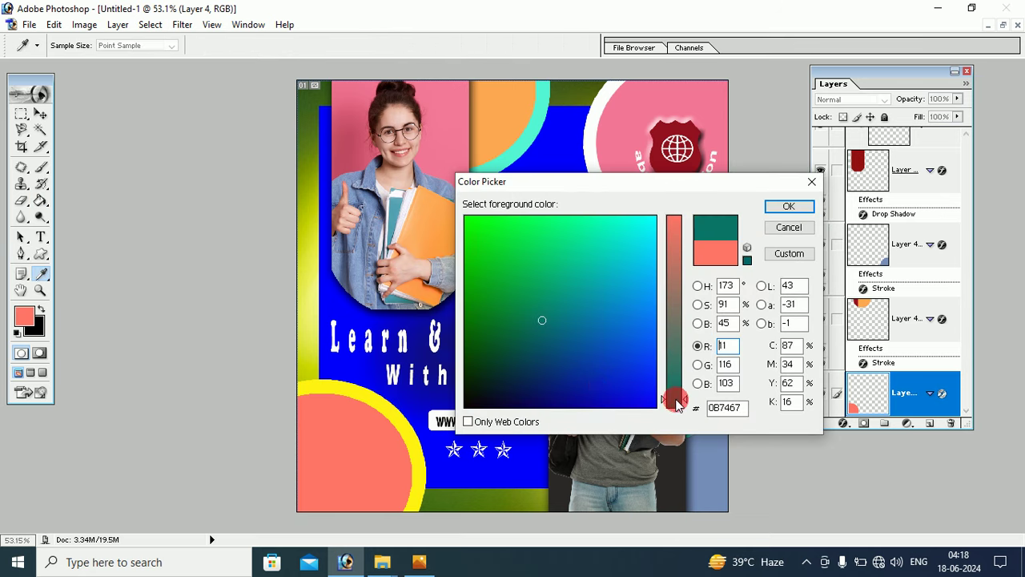
pyautogui.click(588, 381)
pyautogui.click(552, 327)
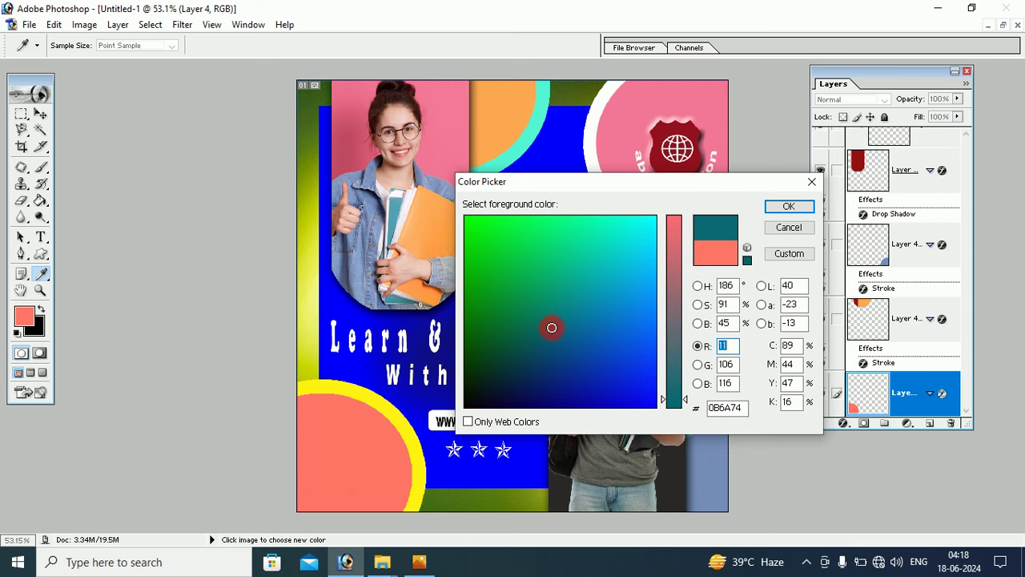
pyautogui.click(788, 206)
pyautogui.press('g')
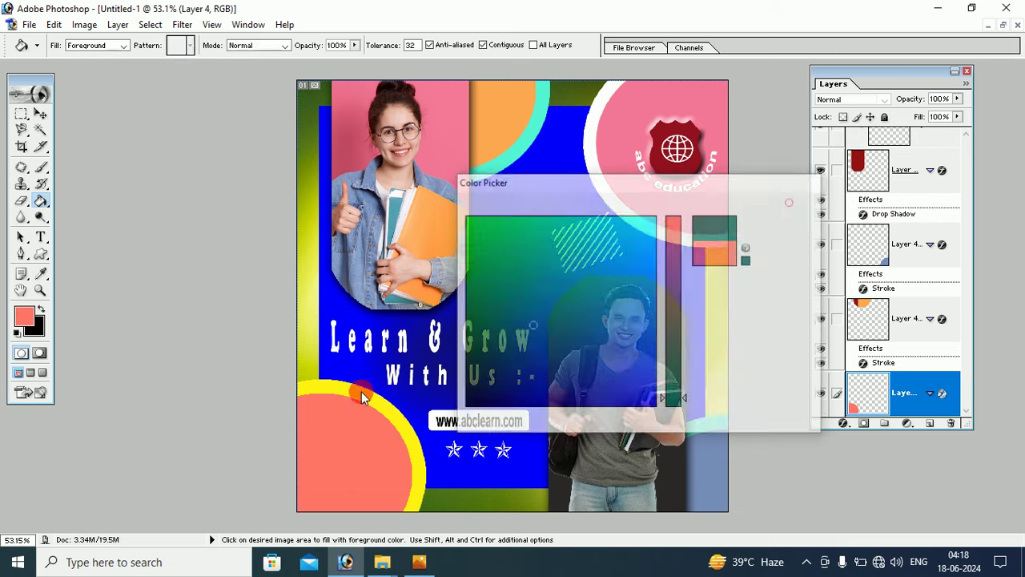
pyautogui.click(342, 440)
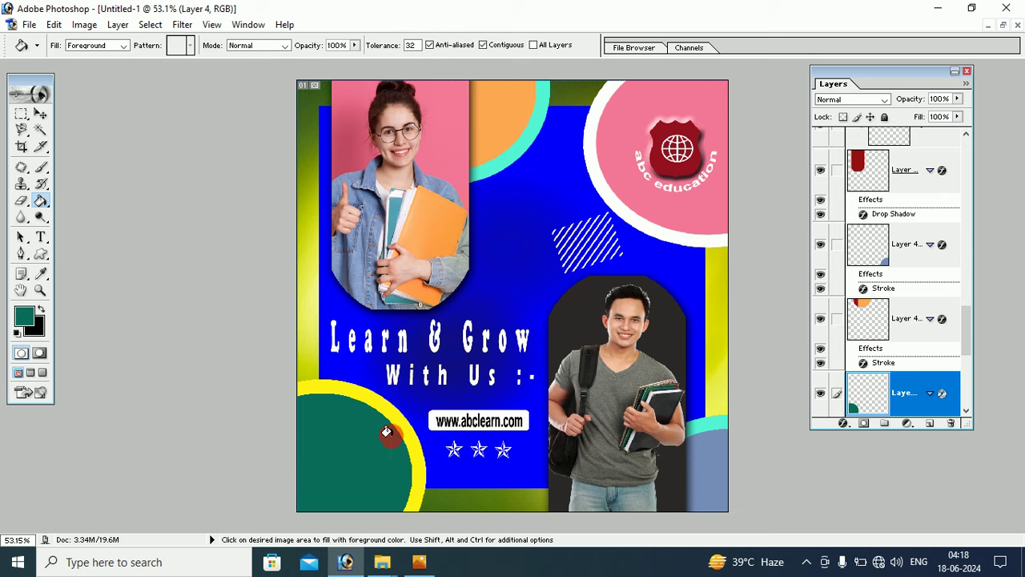
# Step: Fill the bottom-left half-circle black, then with the dark grey sampled from the male student's shirt
pyautogui.click(44, 311)
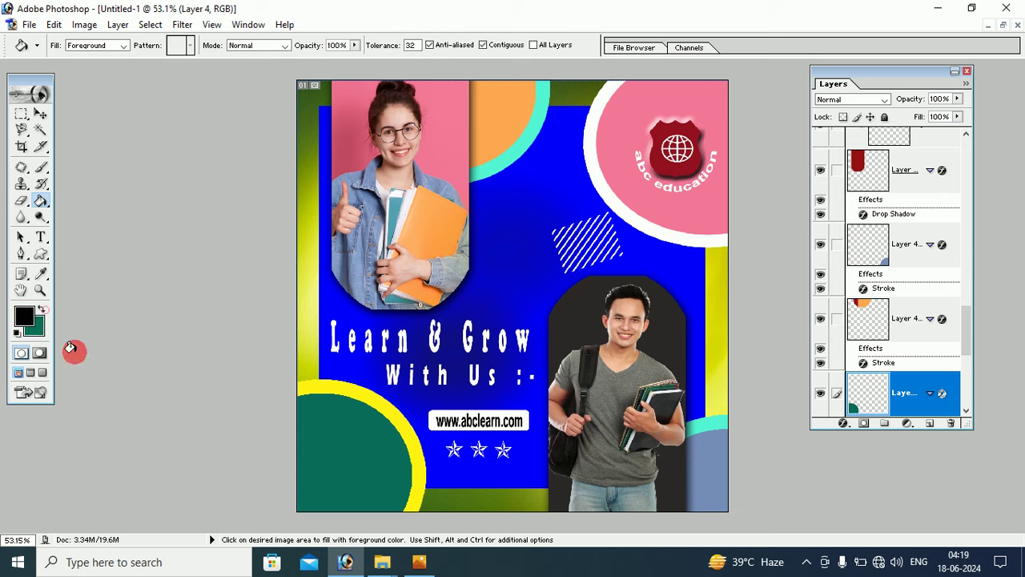
pyautogui.click(339, 478)
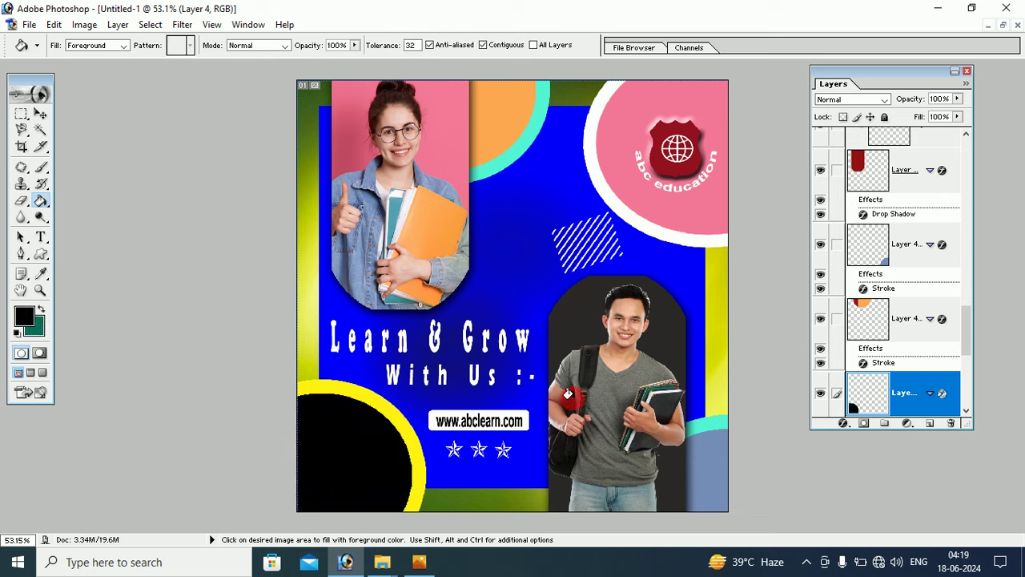
pyautogui.click(41, 273)
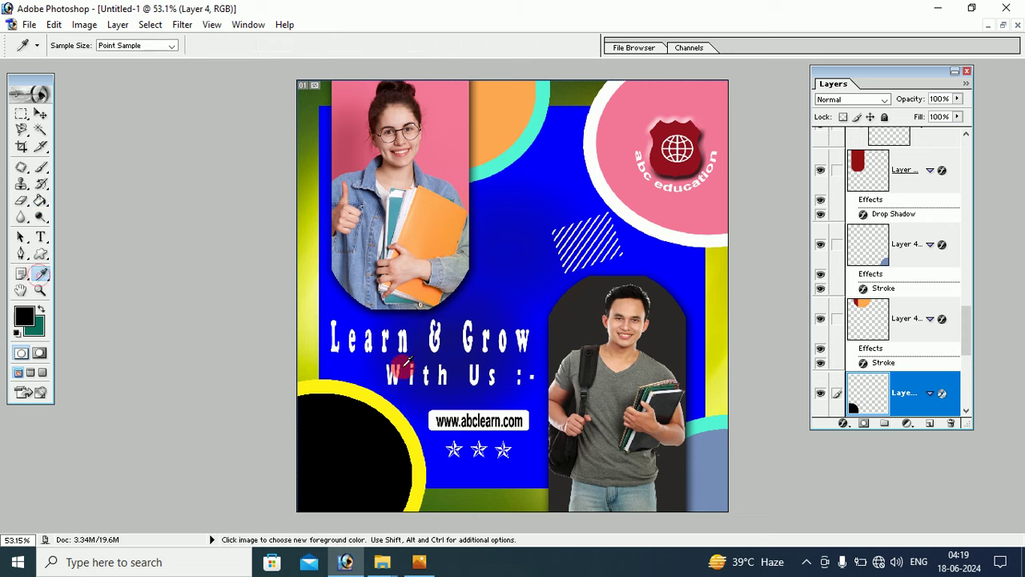
pyautogui.click(594, 448)
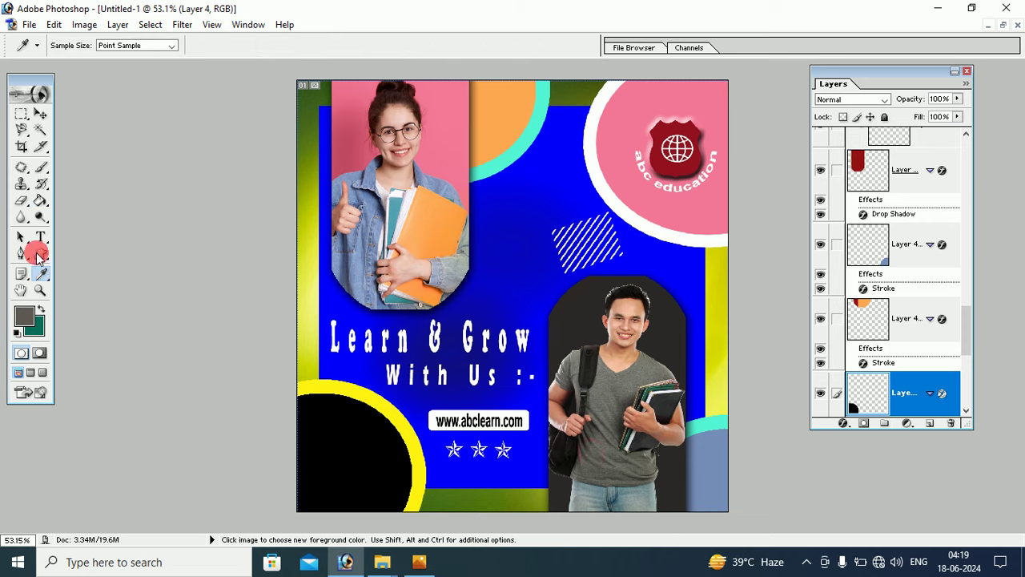
pyautogui.click(39, 200)
pyautogui.click(342, 442)
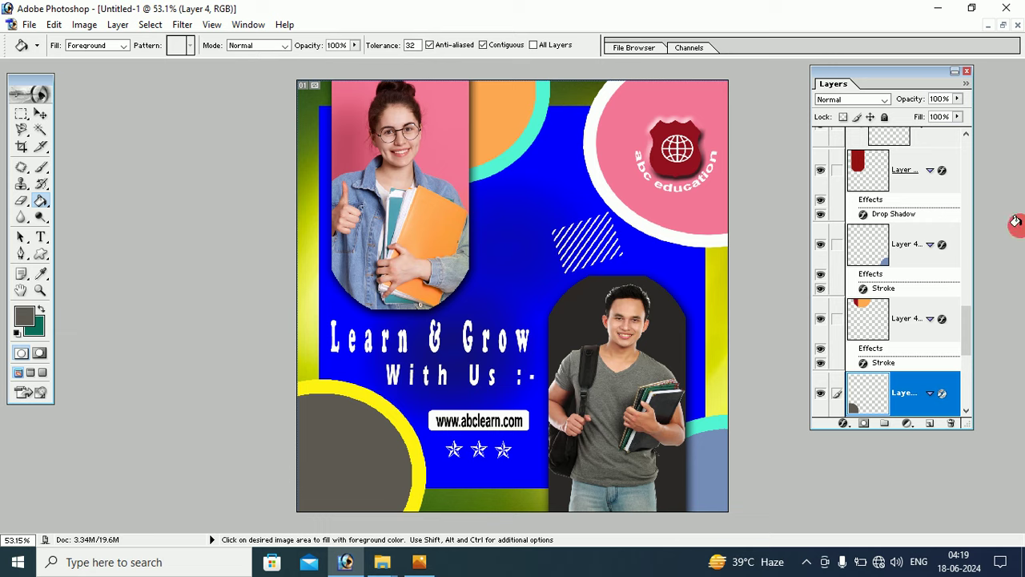
pyautogui.moveTo(971, 327); pyautogui.dragTo(968, 141)
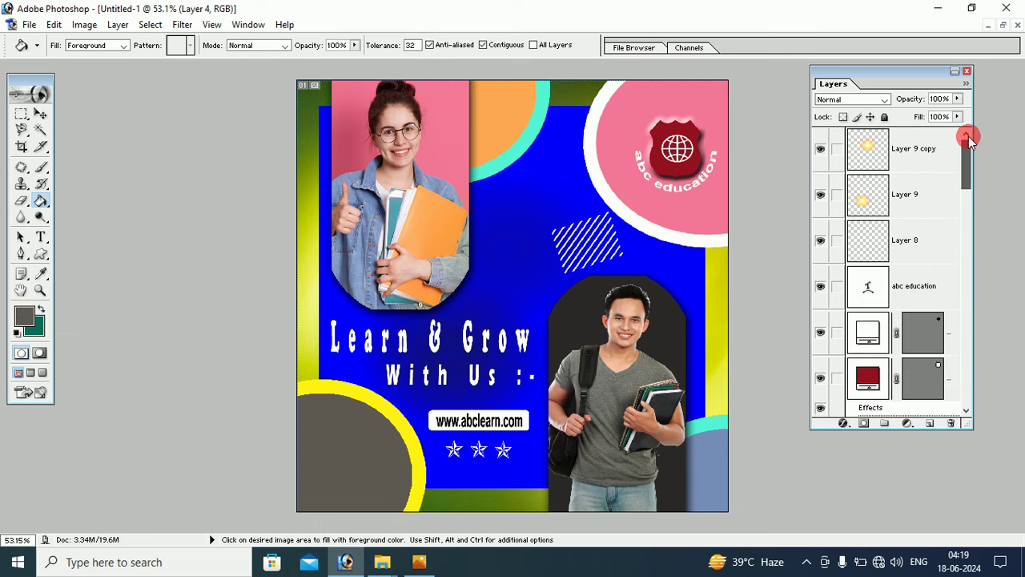
# Step: From the top layer, Layer 9 copy, stamp all visible layers into a new merged Layer 10
pyautogui.click(928, 148)
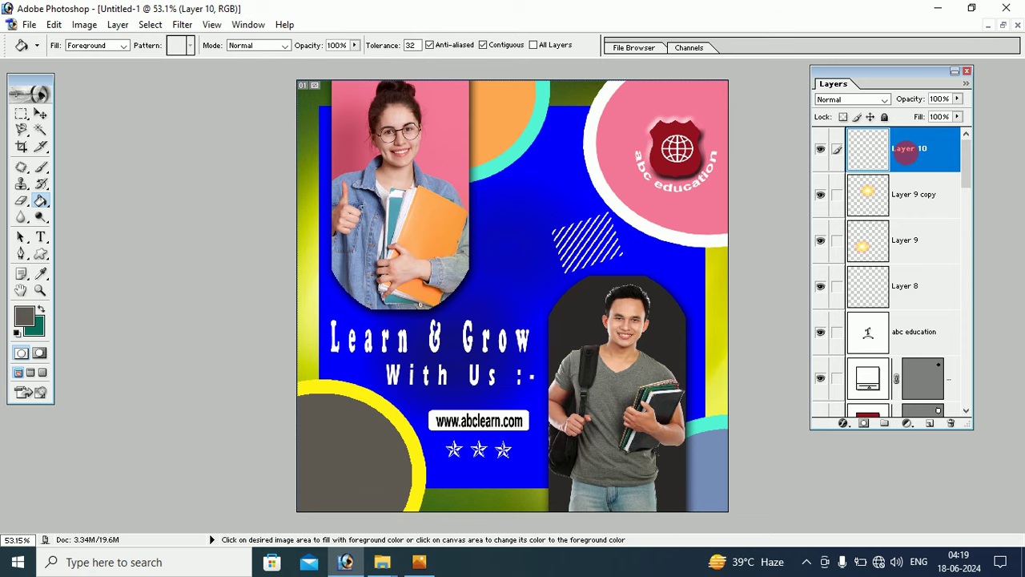
pyautogui.hotkey('ctrl', 'alt', 'shift', 'e')
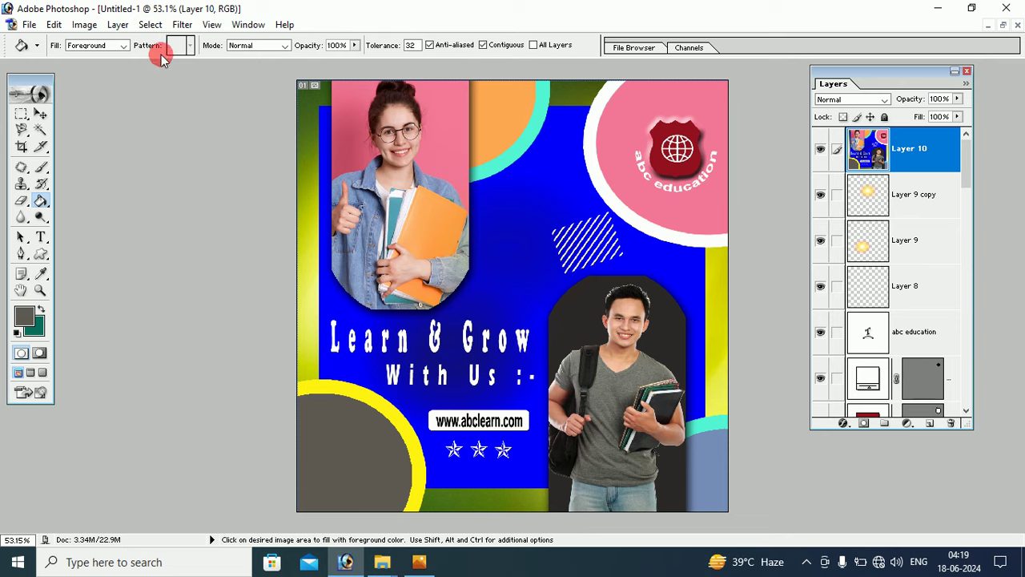
pyautogui.click(85, 25)
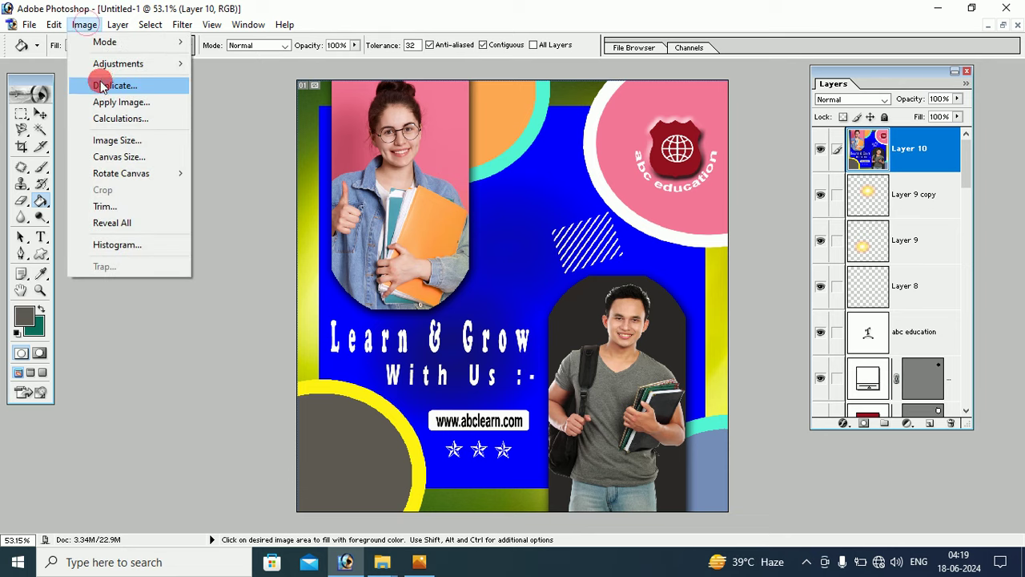
pyautogui.moveTo(118, 63)
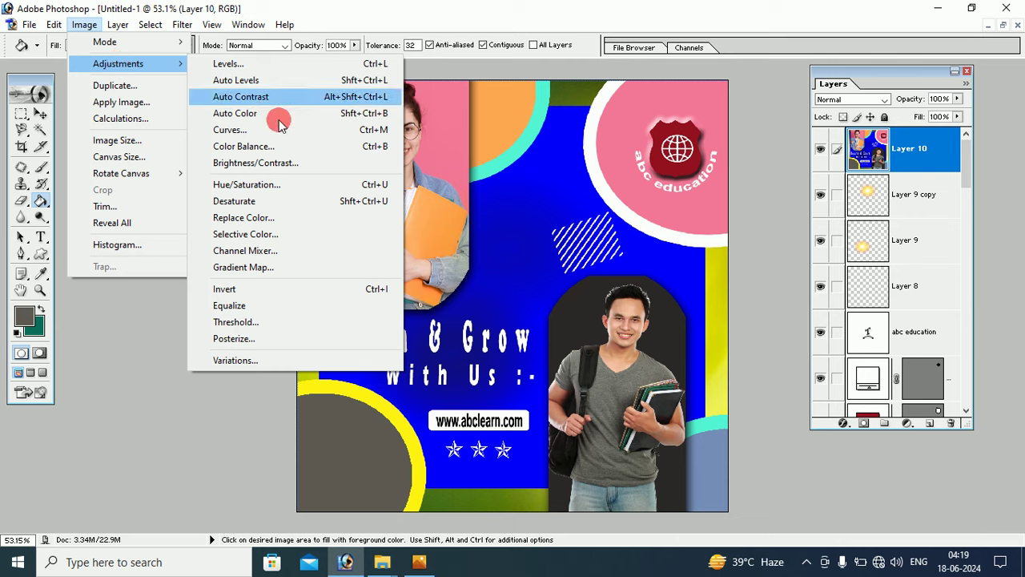
# Step: Apply Brightness/Contrast to Layer 10 with brightness -14 and contrast +24
pyautogui.click(267, 161)
pyautogui.moveTo(211, 193); pyautogui.dragTo(225, 194)
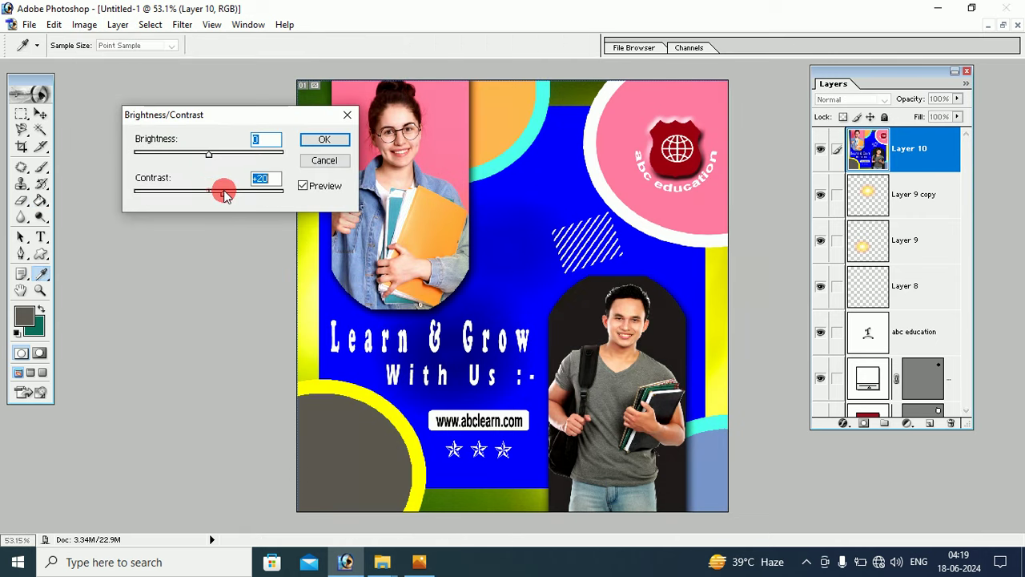
pyautogui.click(196, 156)
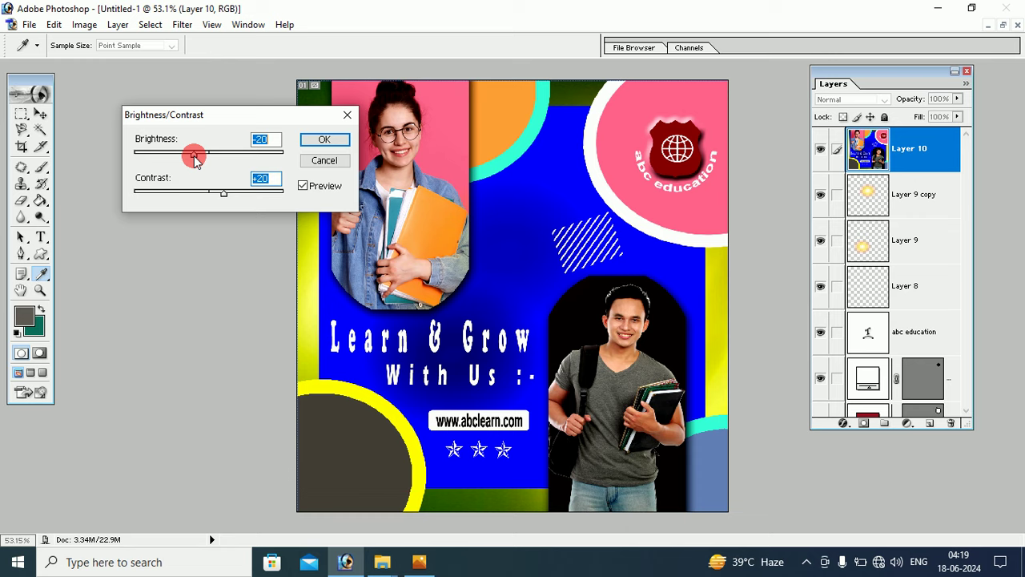
pyautogui.moveTo(197, 157); pyautogui.dragTo(199, 156)
pyautogui.moveTo(224, 192); pyautogui.dragTo(228, 198)
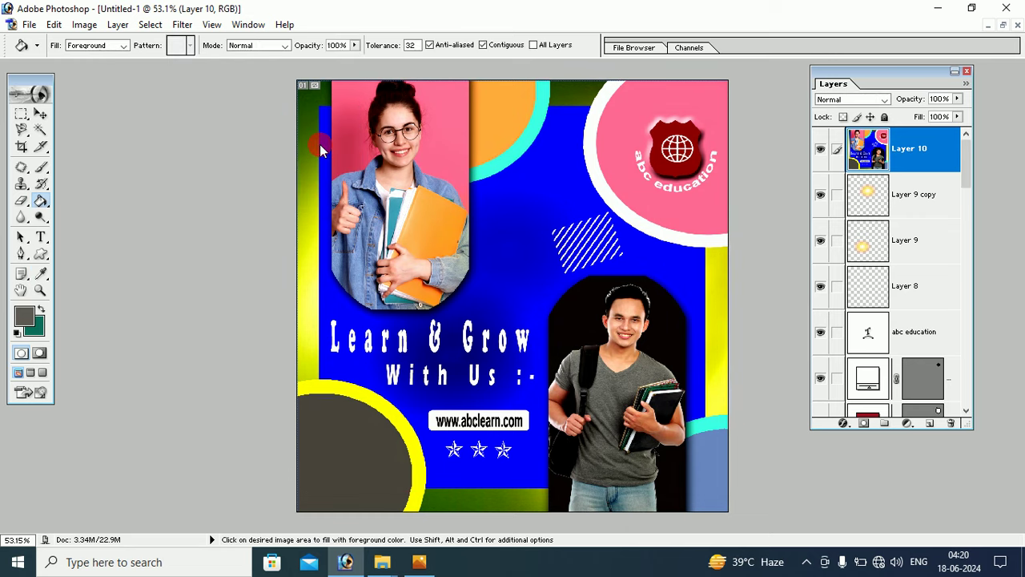
# Step: Apply Levels to merged Layer 10, raising the black input point and setting midtone gamma to 1.27
pyautogui.click(86, 25)
pyautogui.moveTo(118, 63)
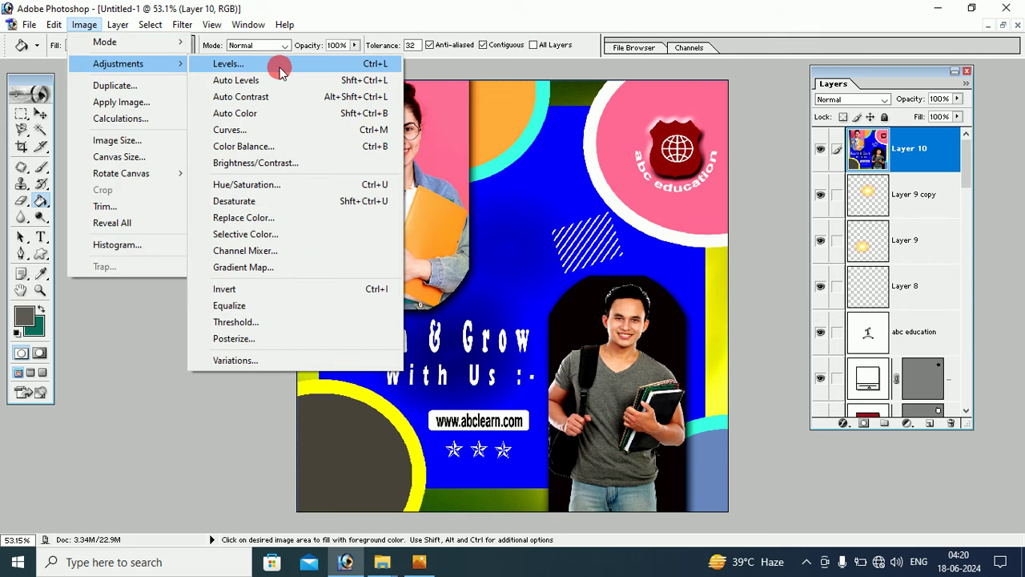
pyautogui.click(280, 72)
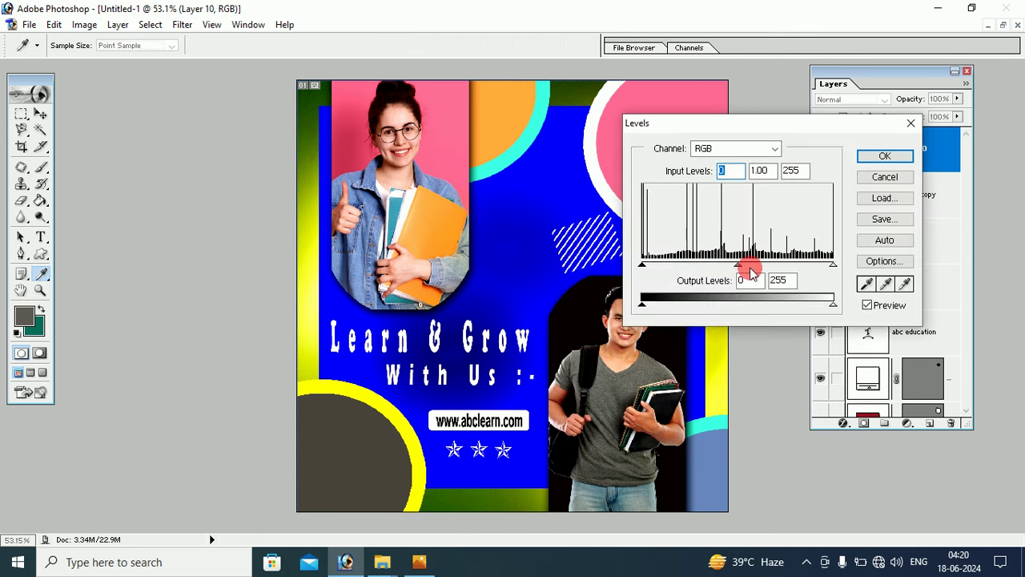
pyautogui.moveTo(737, 265); pyautogui.dragTo(706, 265)
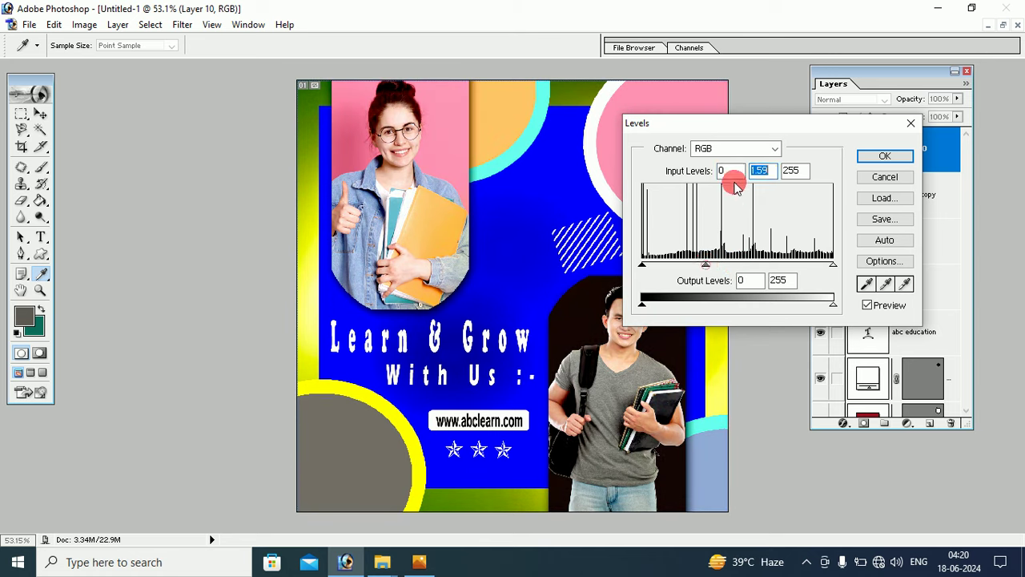
pyautogui.moveTo(727, 125); pyautogui.dragTo(787, 127)
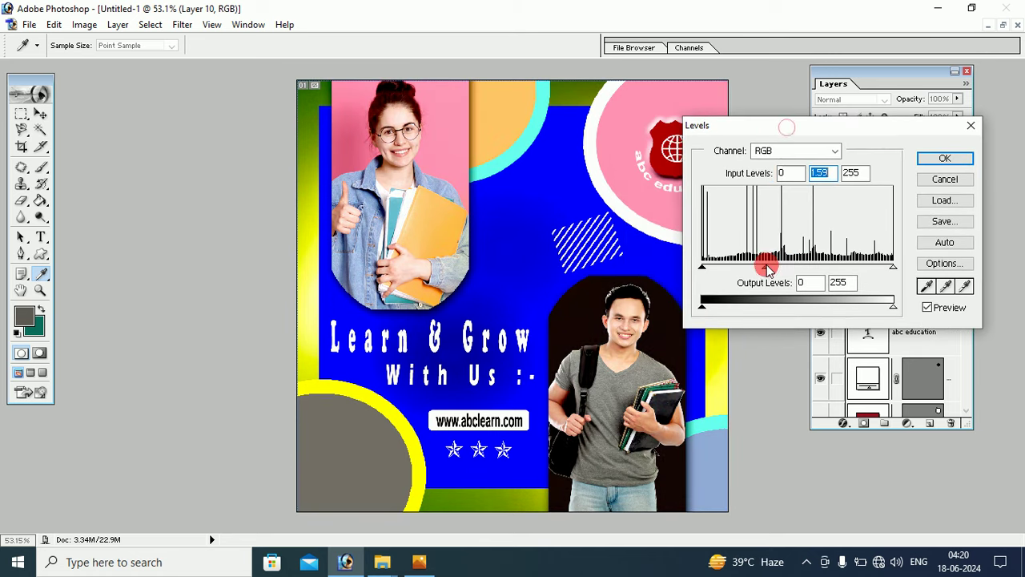
pyautogui.moveTo(766, 266); pyautogui.dragTo(807, 269)
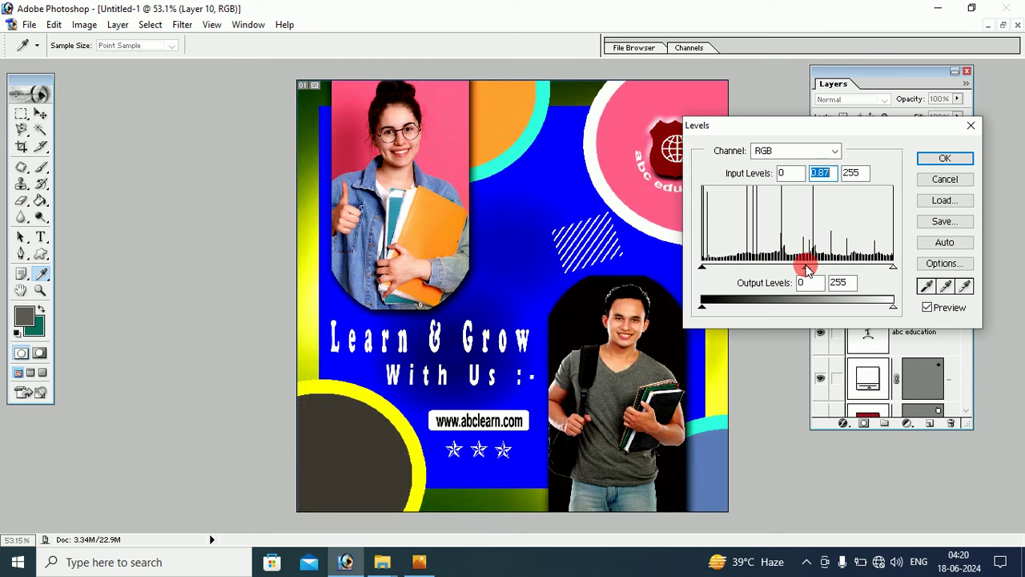
pyautogui.click(705, 271)
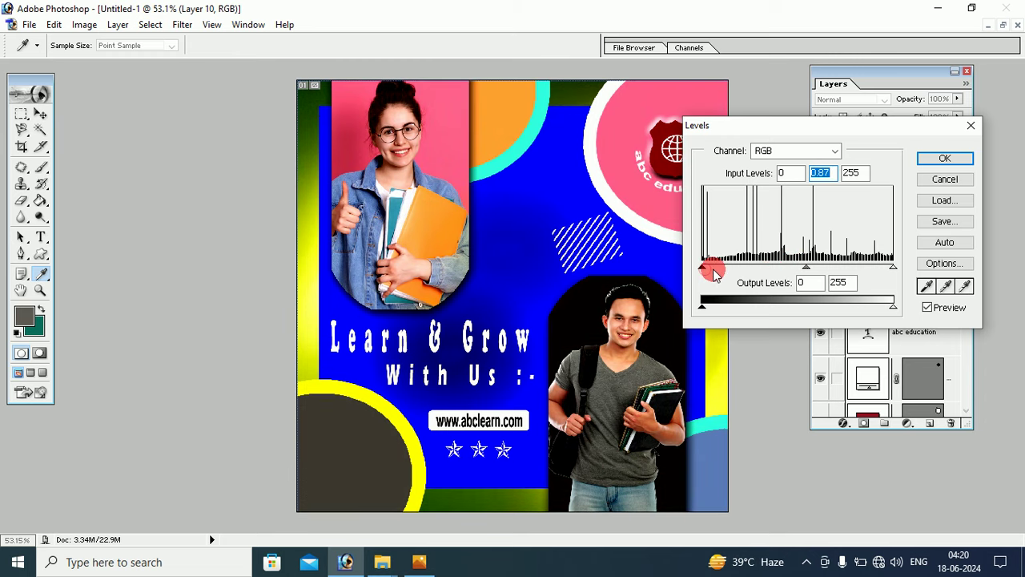
pyautogui.moveTo(705, 270); pyautogui.dragTo(724, 266)
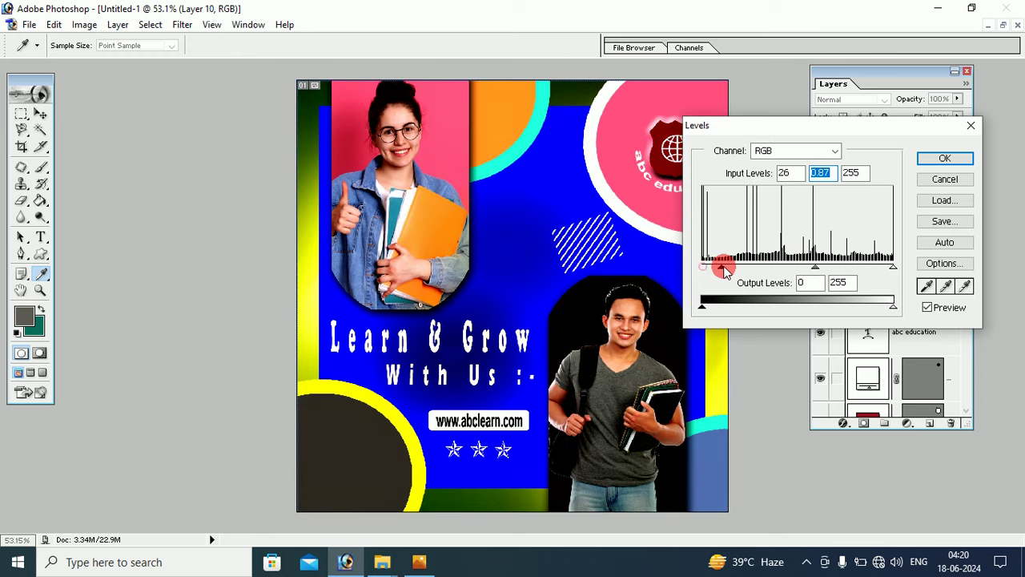
pyautogui.moveTo(831, 267); pyautogui.dragTo(795, 267)
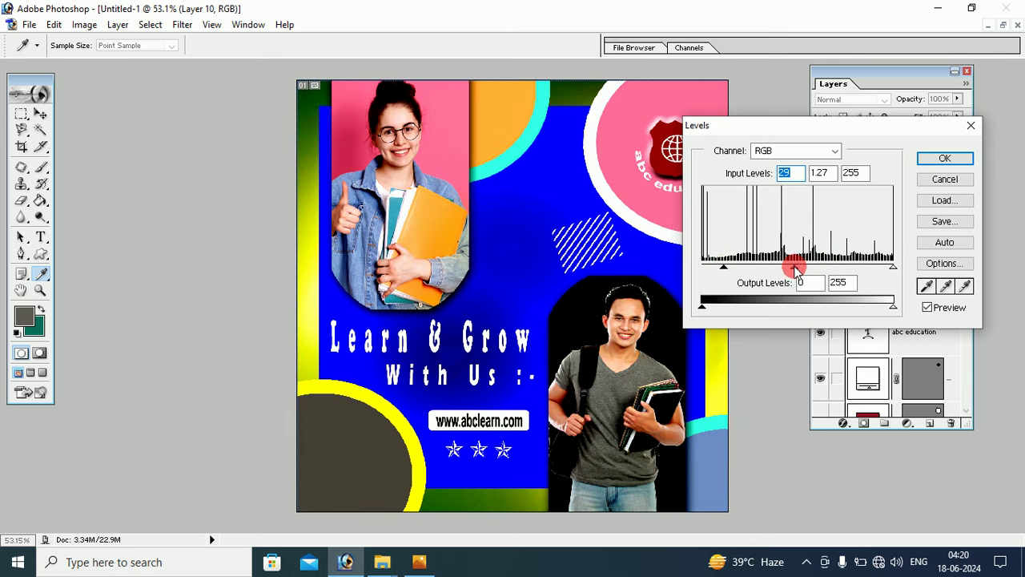
pyautogui.click(944, 158)
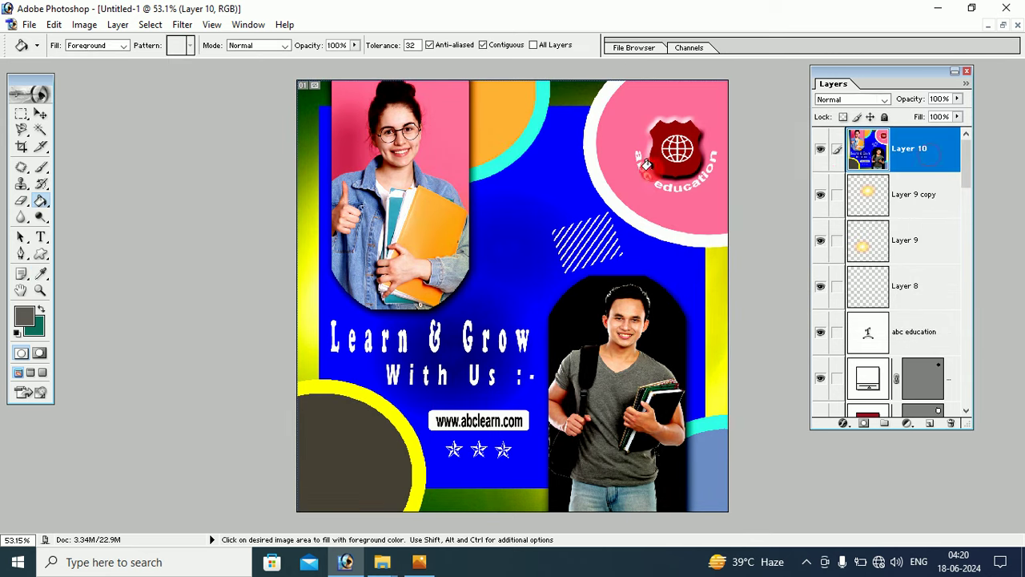
pyautogui.click(819, 150)
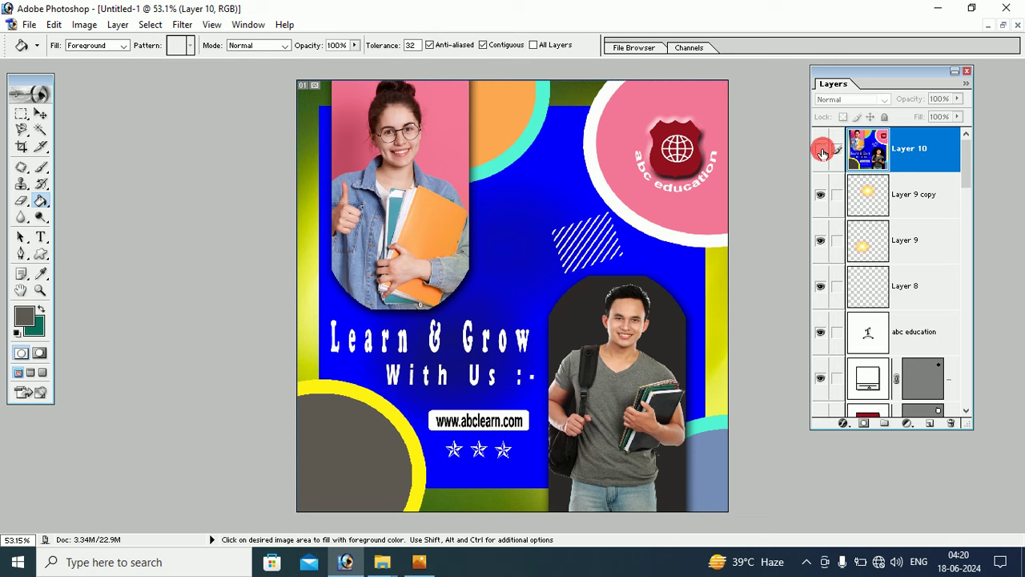
pyautogui.click(821, 151)
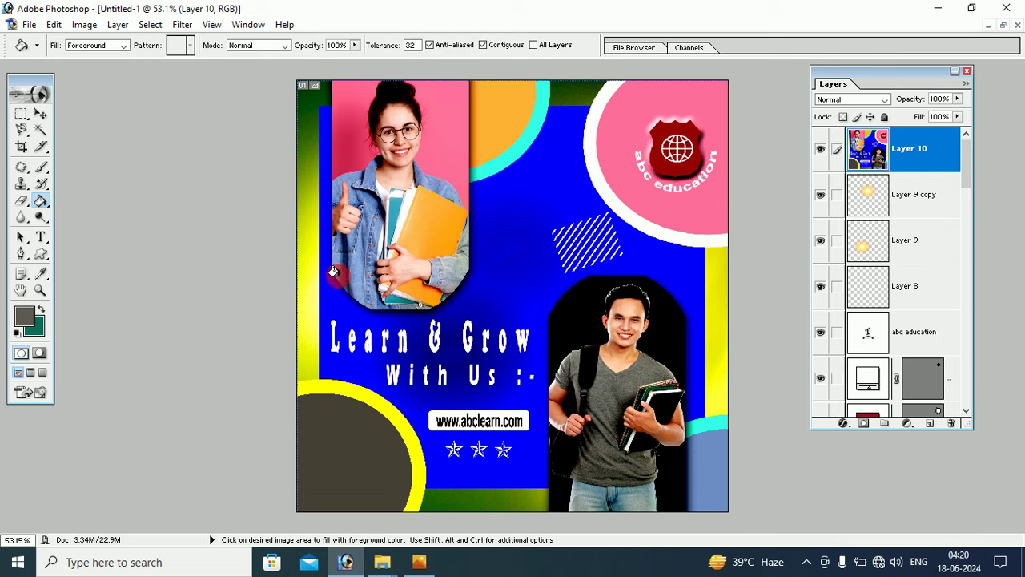
pyautogui.click(41, 114)
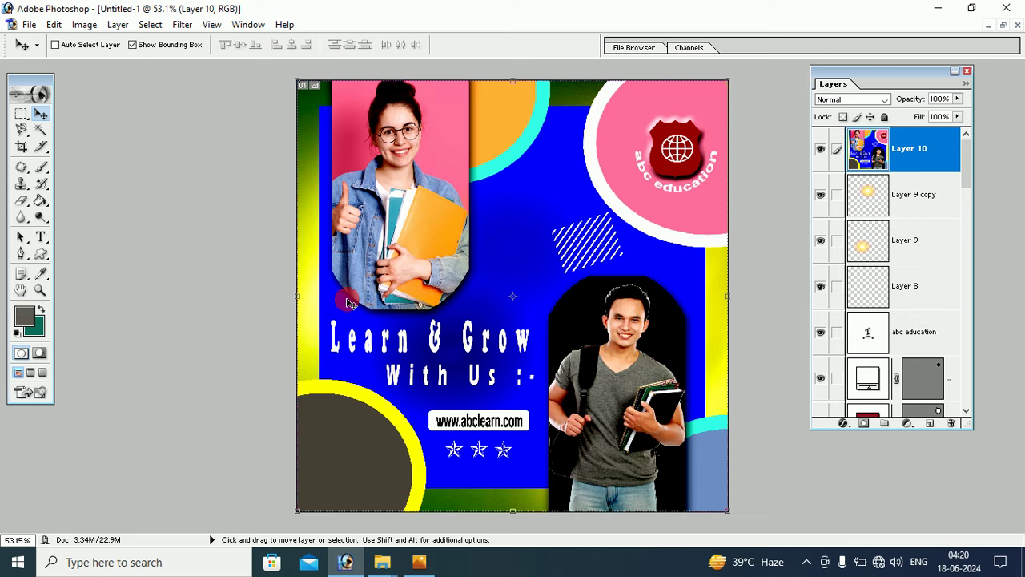
pyautogui.click(418, 561)
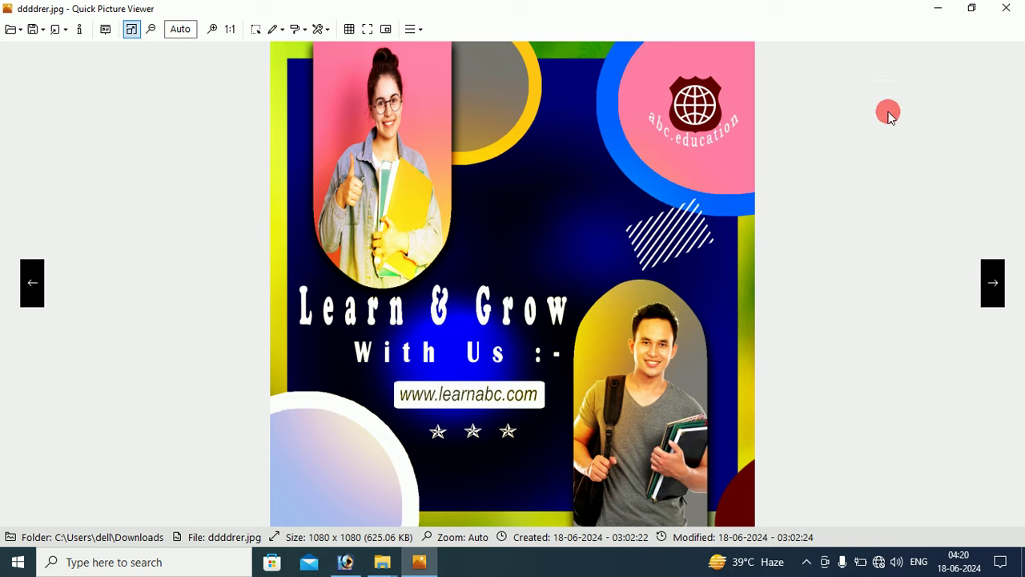
pyautogui.click(937, 8)
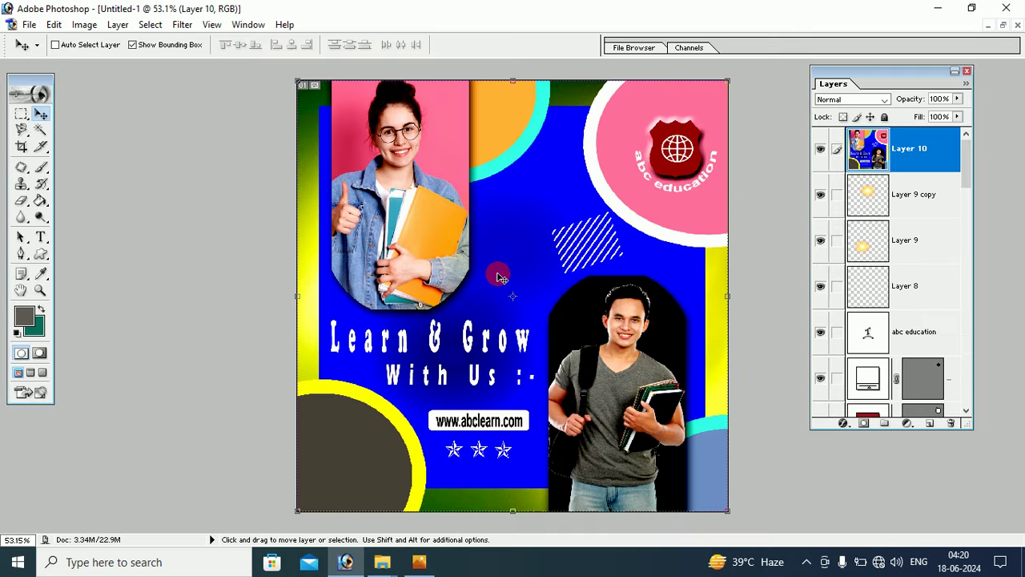